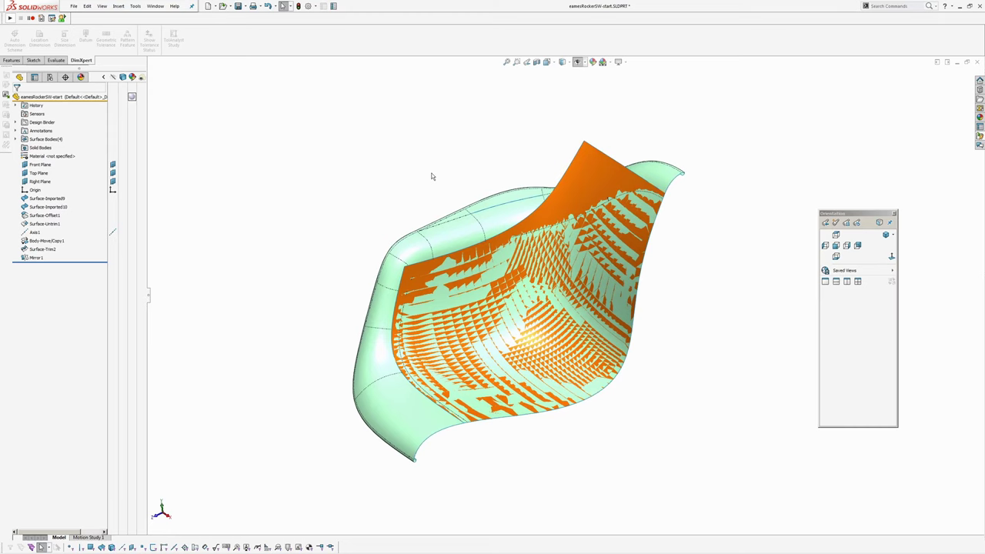
Step: Examine the overlapping green and orange surfaces of the chair shell from several angles
{"action": "middle_click_drag", "start_coordinate": [432, 176], "coordinate": [420, 236]}
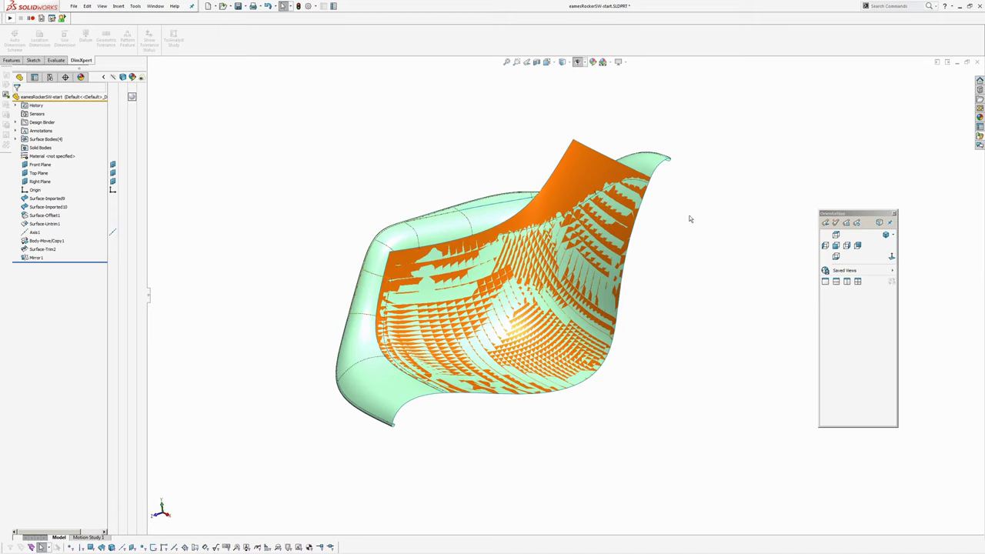
{"action": "mouse_move", "coordinate": [651, 241]}
{"action": "middle_mouse_down", "text": "ctrl"}
{"action": "mouse_move", "coordinate": [642, 272]}
{"action": "mouse_move", "coordinate": [661, 251]}
{"action": "middle_mouse_up", "text": "ctrl"}
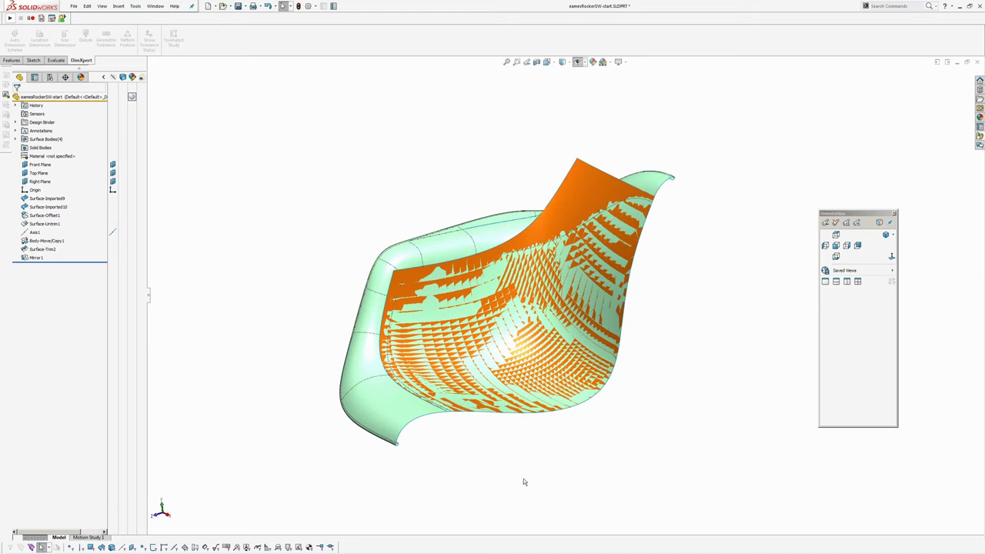
{"action": "middle_click_drag", "start_coordinate": [684, 305], "coordinate": [699, 288], "text": "ctrl"}
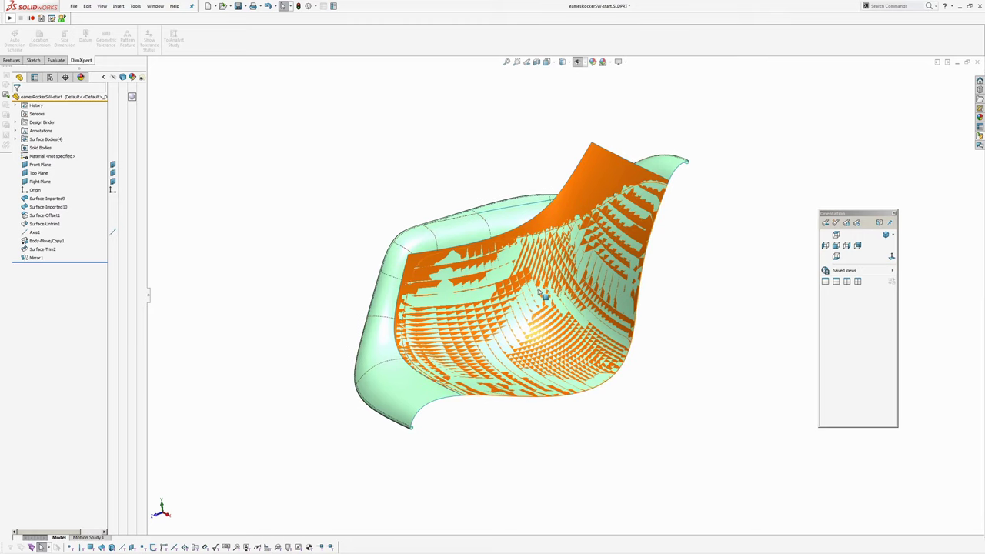
{"action": "middle_click_drag", "start_coordinate": [538, 290], "coordinate": [527, 313]}
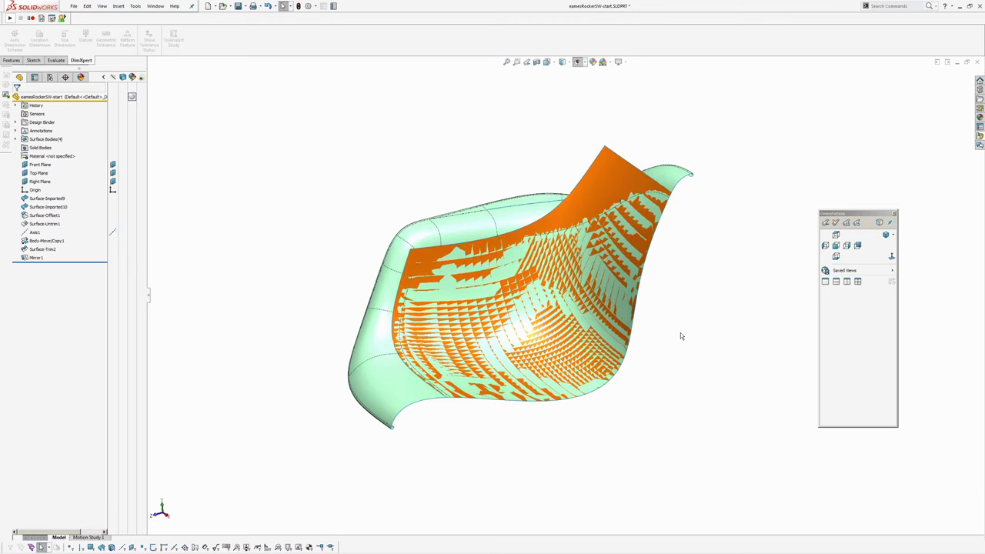
{"action": "middle_click_drag", "start_coordinate": [680, 336], "coordinate": [660, 302], "text": "ctrl"}
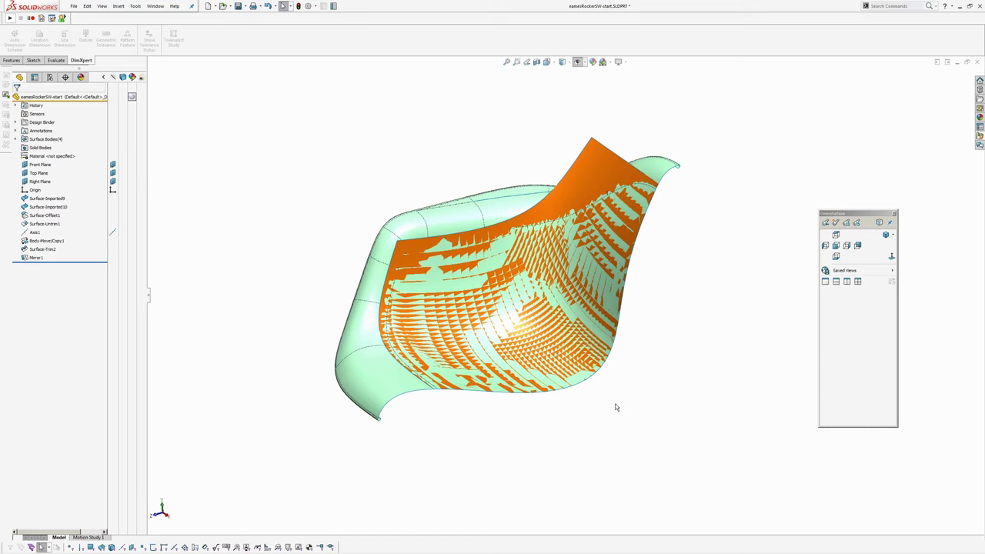
{"action": "middle_click_drag", "start_coordinate": [626, 378], "coordinate": [693, 318]}
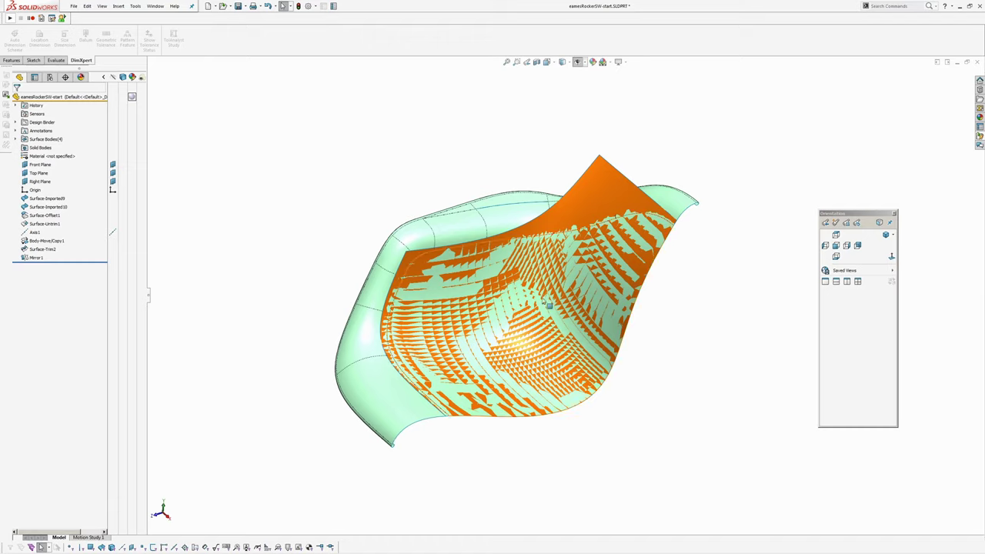
{"action": "middle_click_drag", "start_coordinate": [548, 303], "coordinate": [577, 244]}
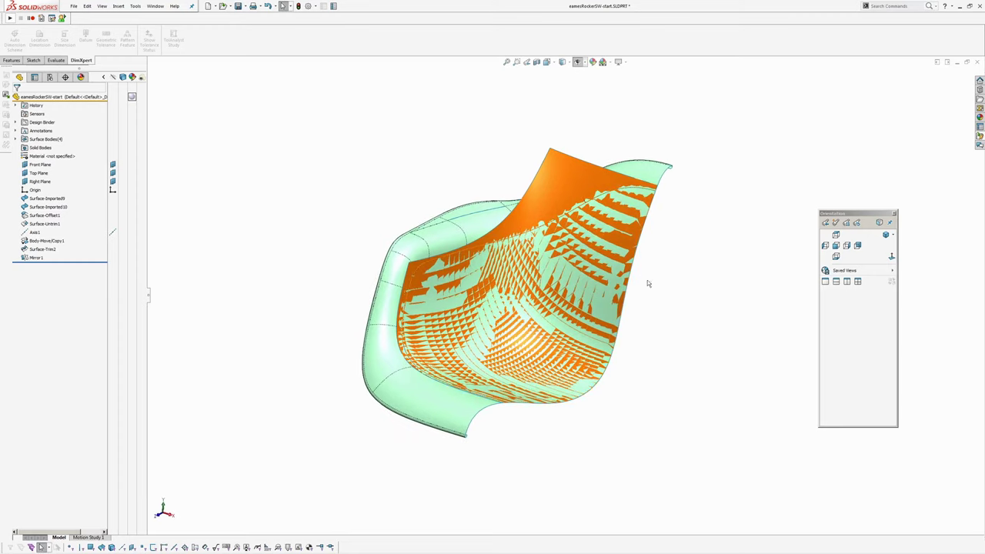
{"action": "middle_click_drag", "start_coordinate": [636, 351], "coordinate": [688, 272]}
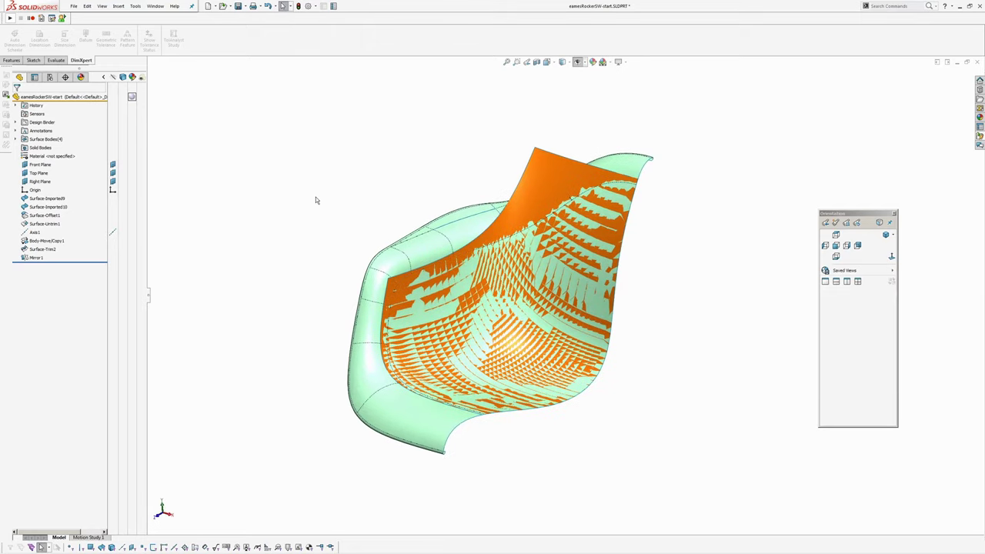
{"action": "middle_click_drag", "start_coordinate": [318, 206], "coordinate": [316, 191], "text": "ctrl"}
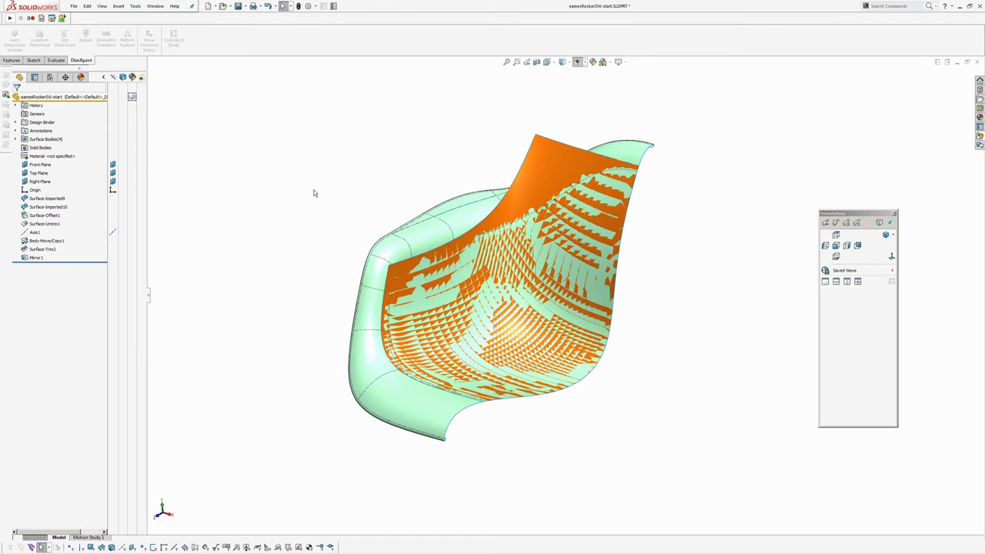
Step: Expand the Surface Bodies folder to list the individual surface bodies of the chair
{"action": "left_click", "coordinate": [560, 165]}
{"action": "left_click", "coordinate": [514, 154]}
{"action": "left_click", "coordinate": [16, 139]}
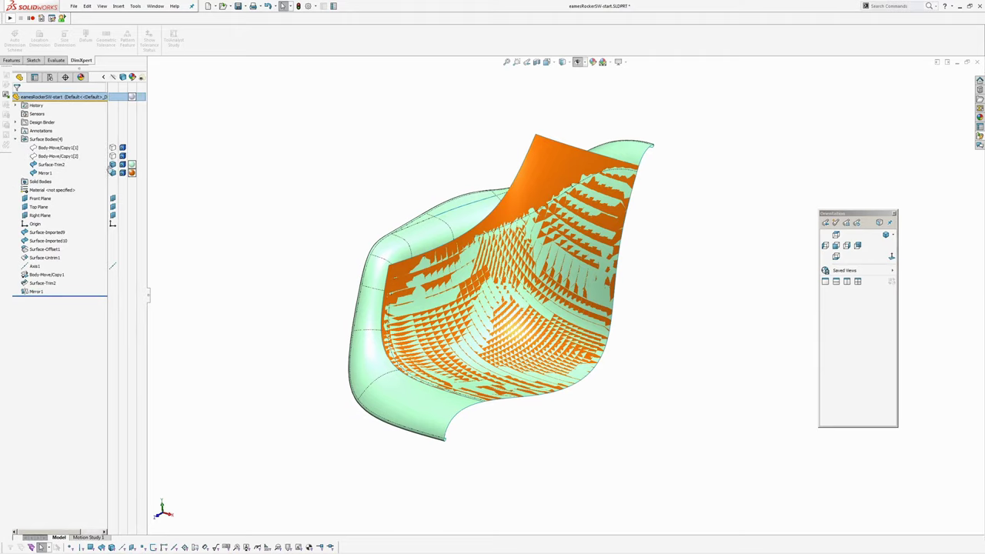
Step: Hide the orange Mirror1 surface body to inspect the green chair shell alone, and show it again
{"action": "left_click", "coordinate": [113, 173]}
{"action": "left_click", "coordinate": [294, 156]}
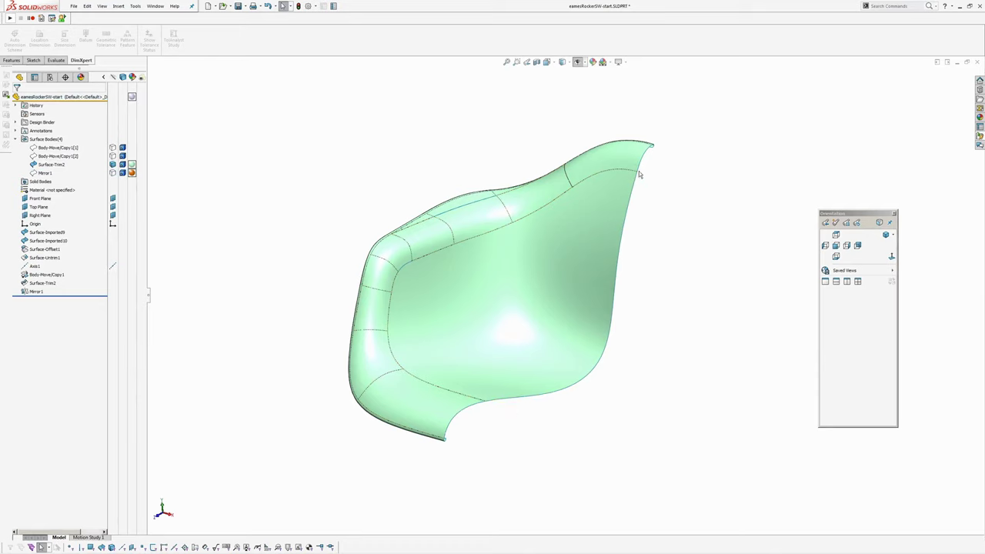
{"action": "mouse_move", "coordinate": [662, 218]}
{"action": "middle_mouse_down"}
{"action": "mouse_move", "coordinate": [666, 211]}
{"action": "mouse_move", "coordinate": [650, 230]}
{"action": "middle_mouse_up"}
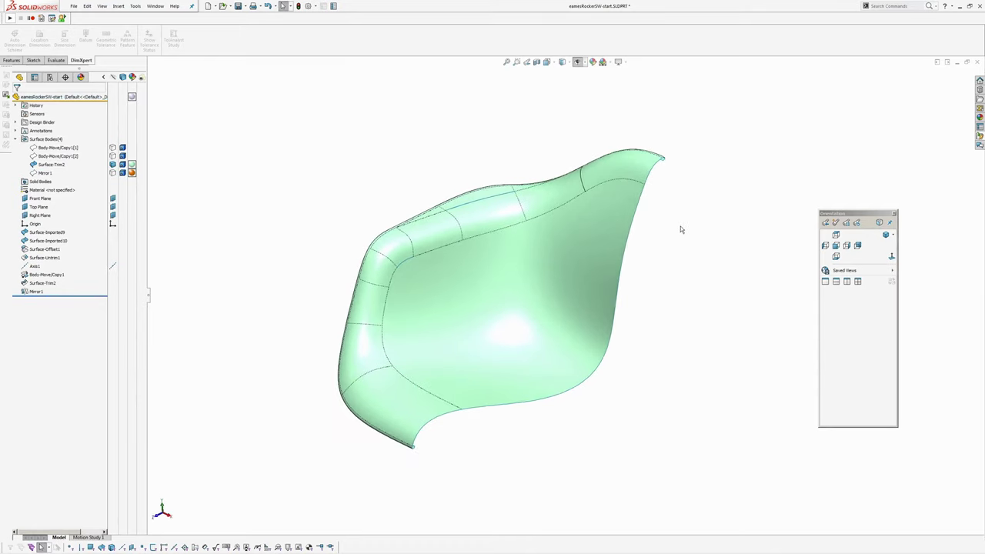
{"action": "left_click", "coordinate": [113, 174]}
{"action": "left_click", "coordinate": [112, 174]}
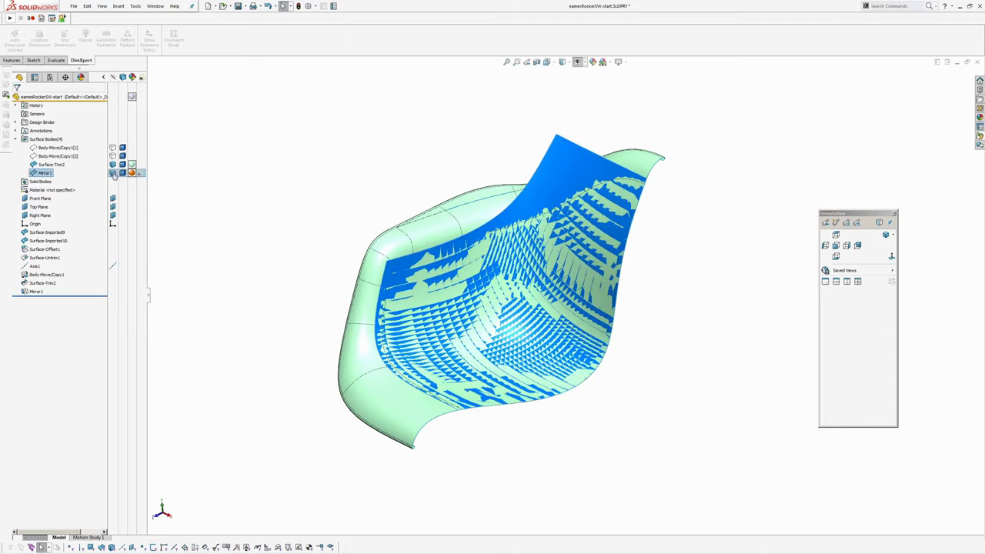
Step: Hide the green Surface-Trim2 body to isolate the orange mirrored surface
{"action": "left_click", "coordinate": [112, 164]}
{"action": "middle_click_drag", "start_coordinate": [542, 248], "coordinate": [457, 182]}
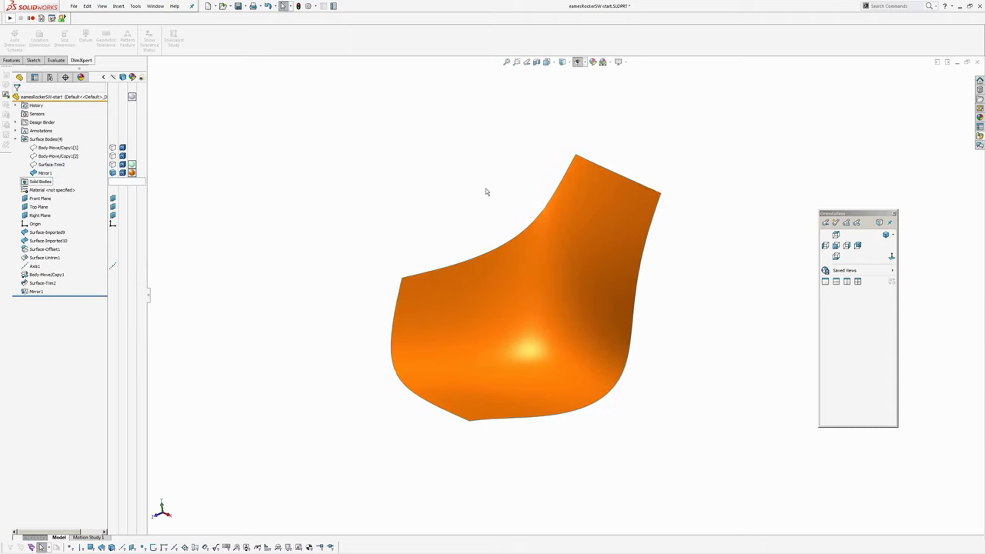
{"action": "middle_click_drag", "start_coordinate": [360, 223], "coordinate": [362, 213]}
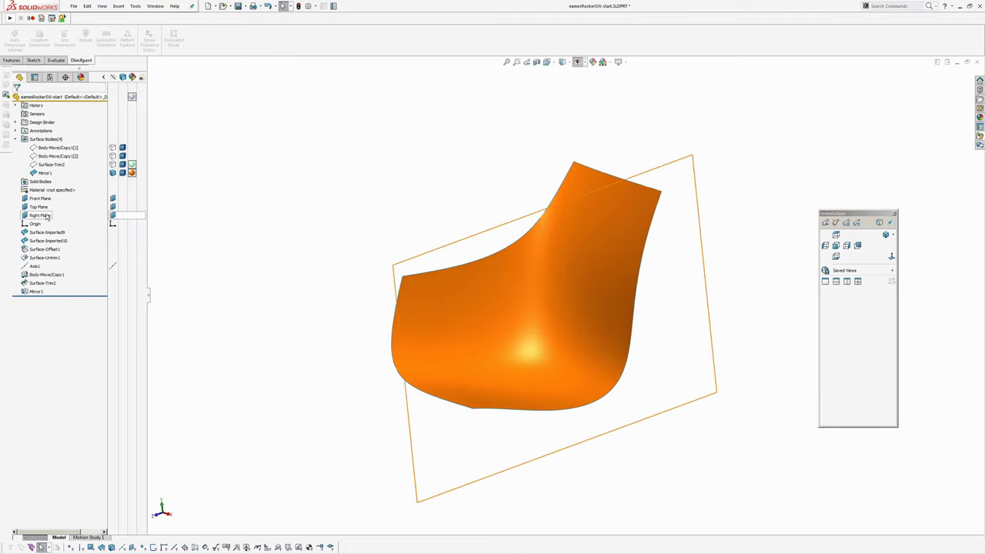
Step: Sketch a Bezier style spline with six control points on the Right Plane, roughly following the orange surface's lower and rear silhouette
{"action": "left_click", "coordinate": [45, 215]}
{"action": "key", "text": "s"}
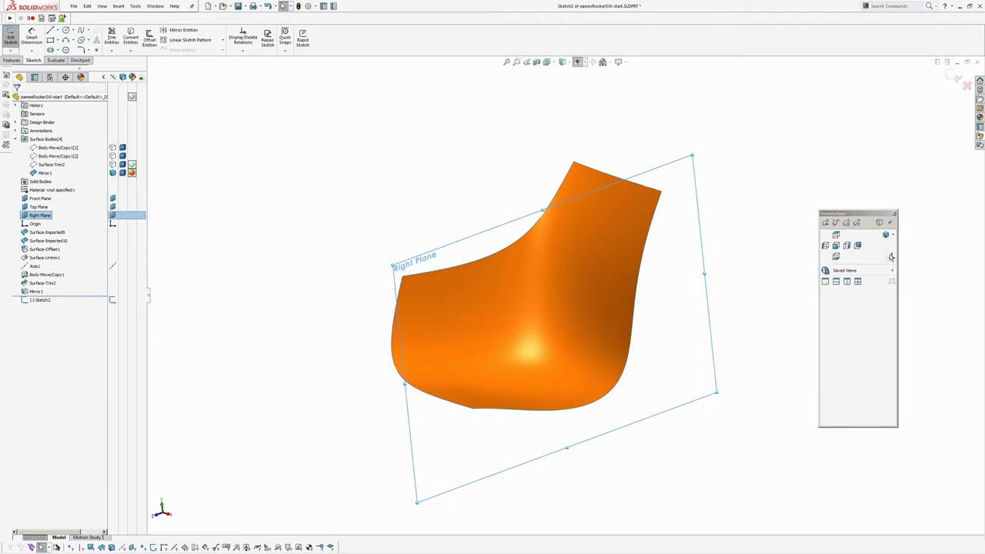
{"action": "left_click", "coordinate": [87, 31]}
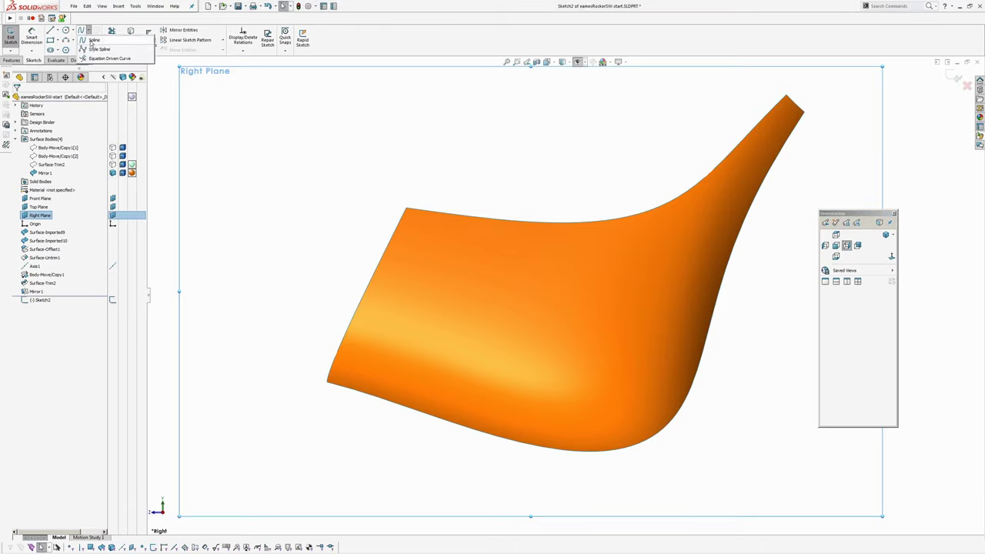
{"action": "left_click", "coordinate": [97, 49]}
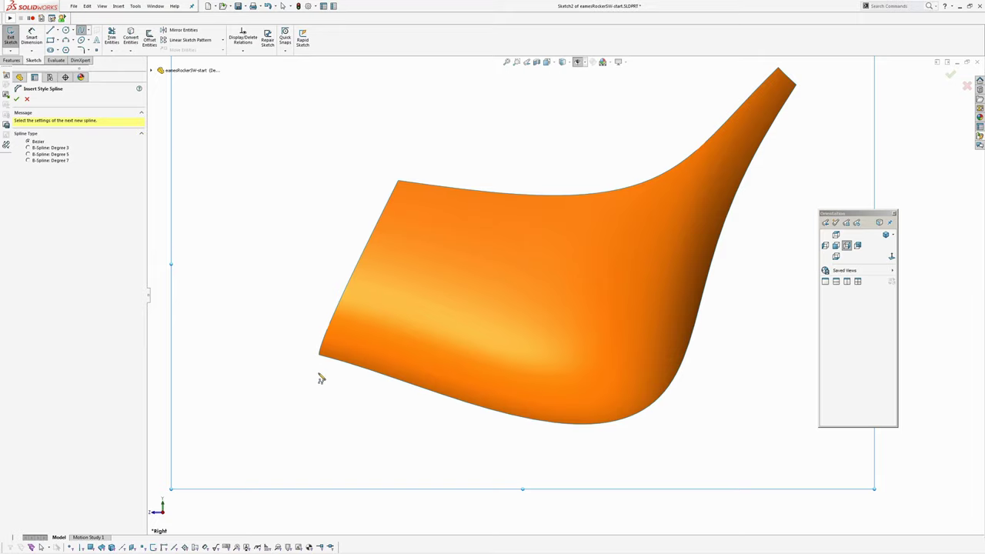
{"action": "left_click", "coordinate": [314, 358]}
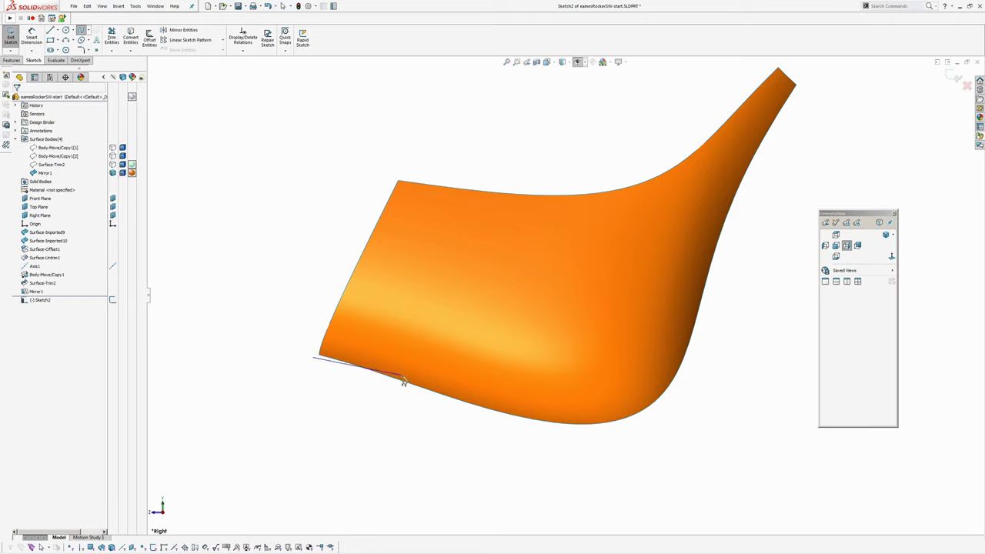
{"action": "left_click", "coordinate": [401, 375]}
{"action": "left_click", "coordinate": [496, 410]}
{"action": "left_click", "coordinate": [610, 422]}
{"action": "left_click", "coordinate": [695, 320]}
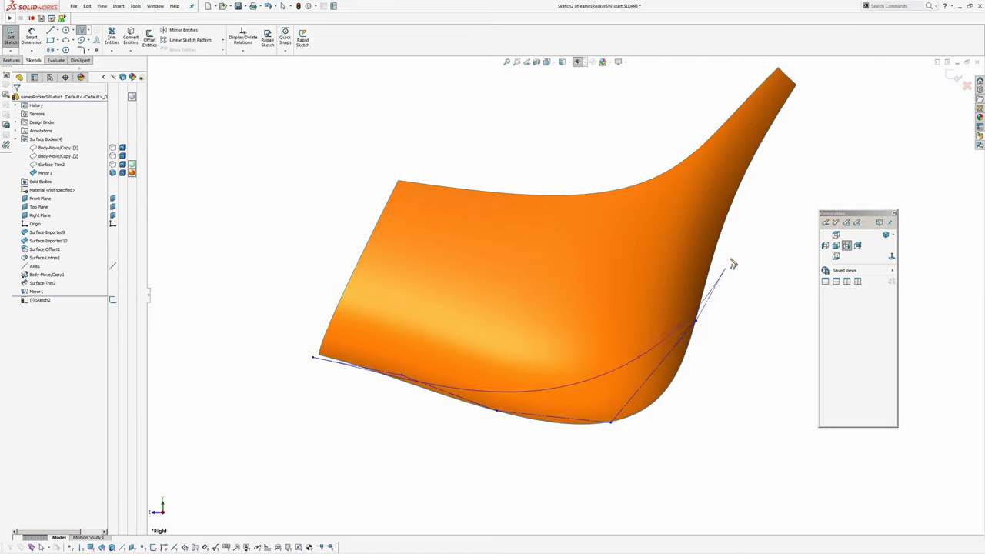
{"action": "left_click", "coordinate": [788, 98]}
{"action": "right_click", "coordinate": [793, 99]}
{"action": "left_click", "coordinate": [812, 104]}
Step: Place the spline's ends on the seat's lower front corner and the backrest's rear tip, and move its lower control vertices outward toward the rear corner
{"action": "middle_click_drag", "start_coordinate": [647, 391], "coordinate": [604, 349], "text": "ctrl"}
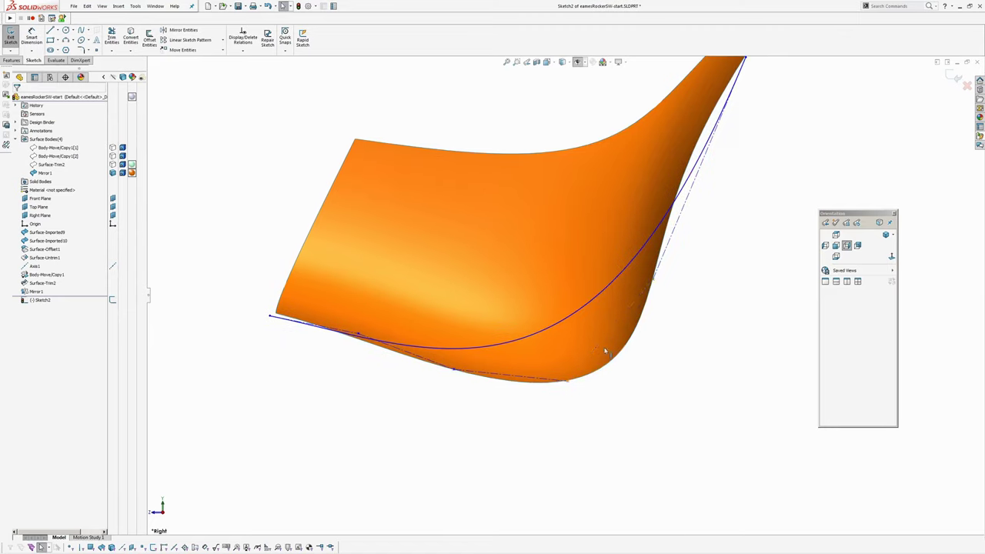
{"action": "left_click", "coordinate": [551, 333]}
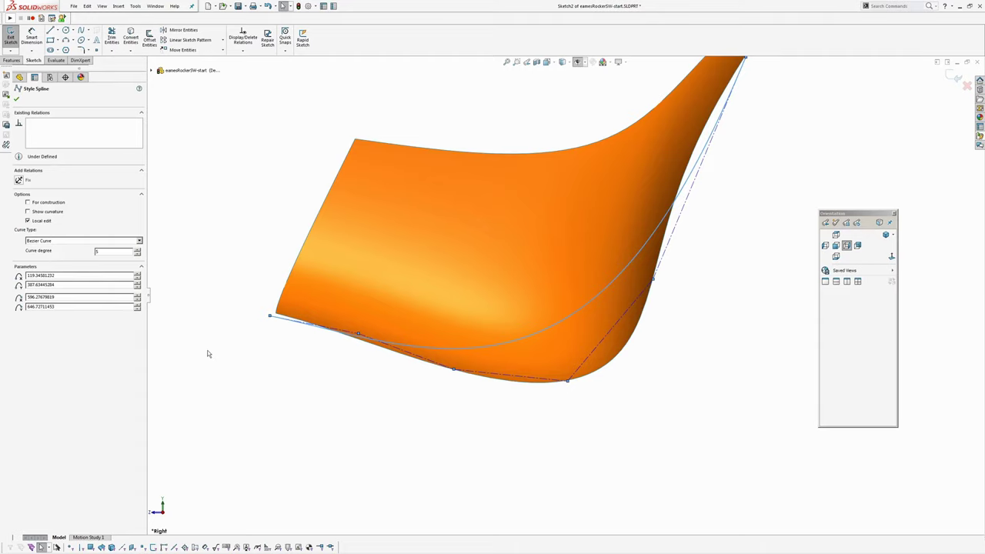
{"action": "left_click", "coordinate": [423, 418]}
{"action": "middle_click_drag", "start_coordinate": [428, 418], "coordinate": [464, 462], "text": "ctrl"}
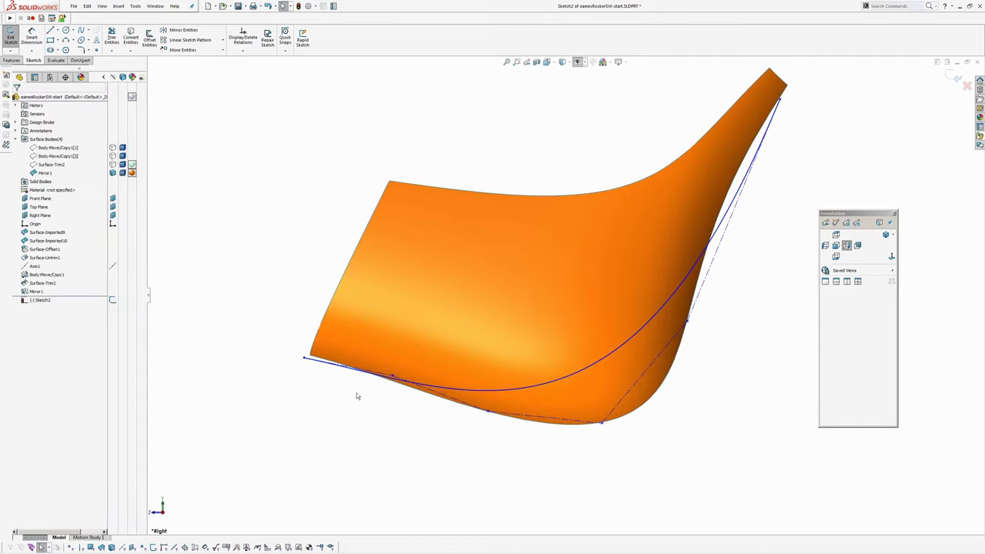
{"action": "mouse_move", "coordinate": [304, 357]}
{"action": "left_mouse_down"}
{"action": "mouse_move", "coordinate": [325, 376]}
{"action": "mouse_move", "coordinate": [310, 355]}
{"action": "left_mouse_up"}
{"action": "left_click_drag", "start_coordinate": [392, 376], "coordinate": [419, 393]}
{"action": "left_click_drag", "start_coordinate": [487, 411], "coordinate": [666, 457]}
{"action": "middle_click_drag", "start_coordinate": [763, 167], "coordinate": [751, 196], "text": "ctrl"}
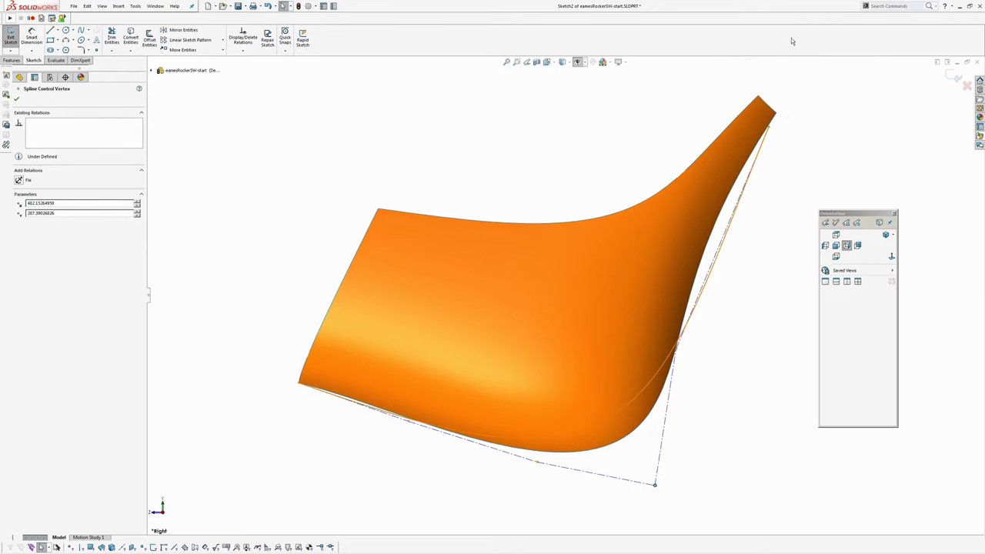
{"action": "left_click_drag", "start_coordinate": [770, 127], "coordinate": [775, 114]}
{"action": "left_click", "coordinate": [327, 137]}
Step: Toggle the Enable Snapping sketch setting
{"action": "left_click", "coordinate": [135, 6]}
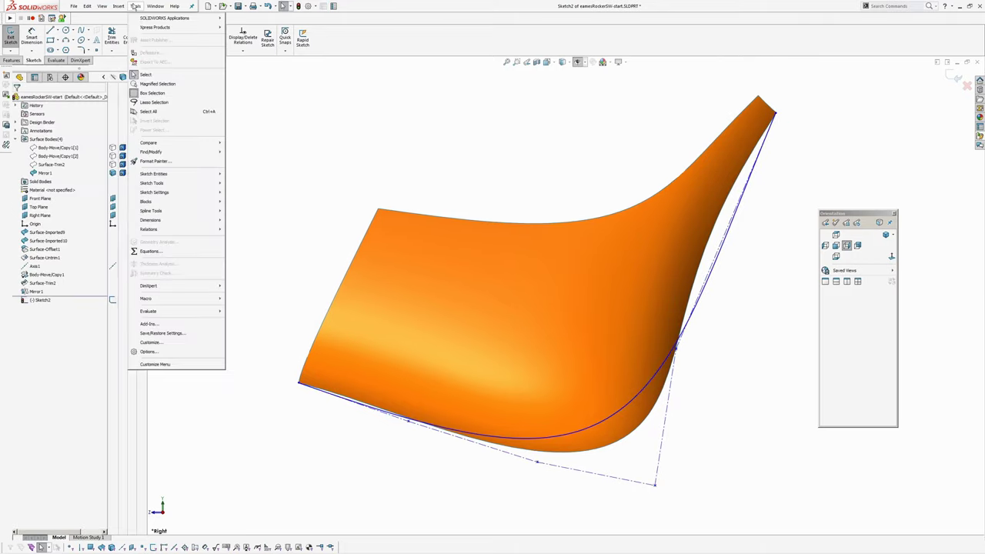
{"action": "mouse_move", "coordinate": [162, 200]}
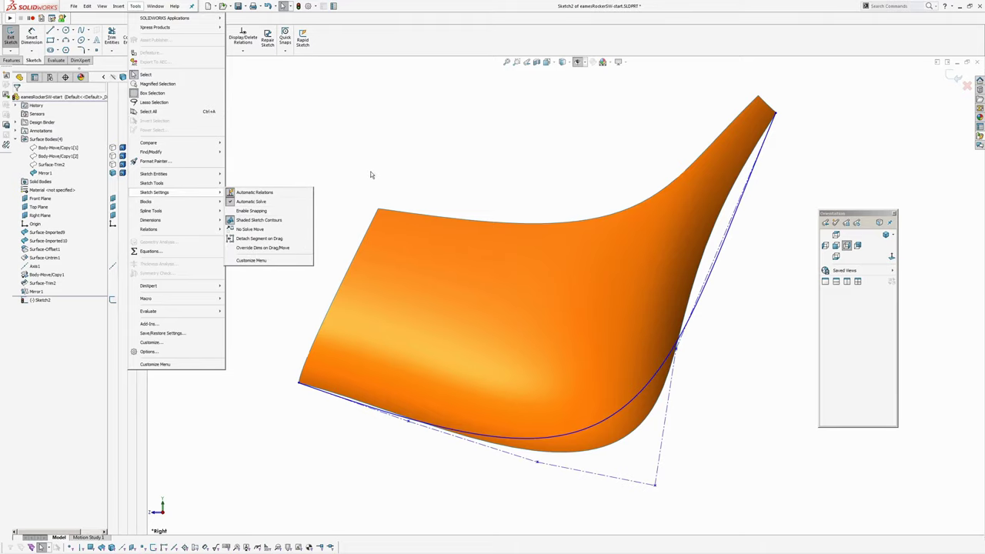
{"action": "left_click", "coordinate": [251, 210]}
Step: Fine-position the spline's upper end point precisely on the outer corner of the backrest
{"action": "mouse_move", "coordinate": [505, 241]}
{"action": "middle_mouse_down"}
{"action": "mouse_move", "coordinate": [697, 301]}
{"action": "mouse_move", "coordinate": [713, 200]}
{"action": "middle_mouse_up"}
{"action": "scroll", "coordinate": [661, 179], "scroll_direction": "down", "scroll_amount": 5}
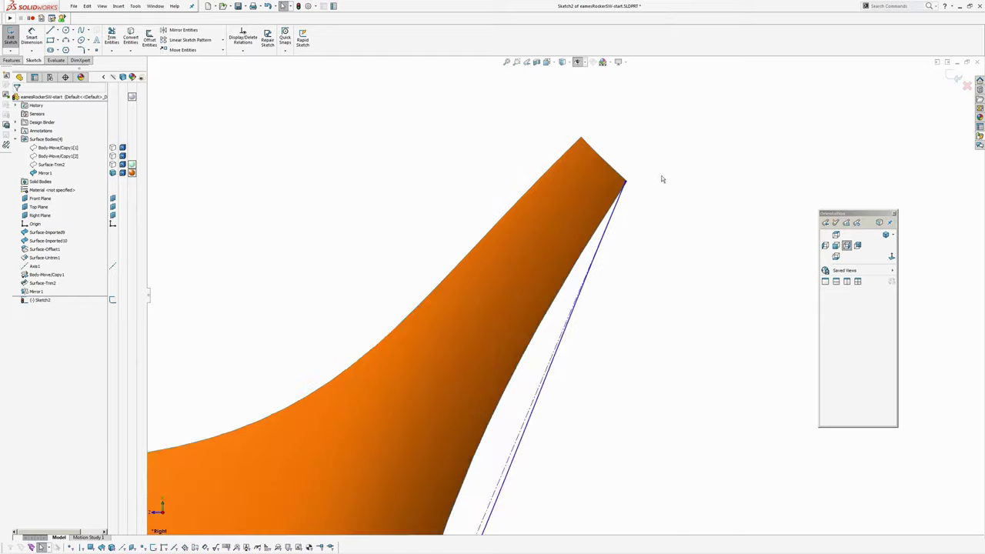
{"action": "left_click", "coordinate": [648, 182]}
{"action": "left_click_drag", "start_coordinate": [648, 182], "coordinate": [644, 181]}
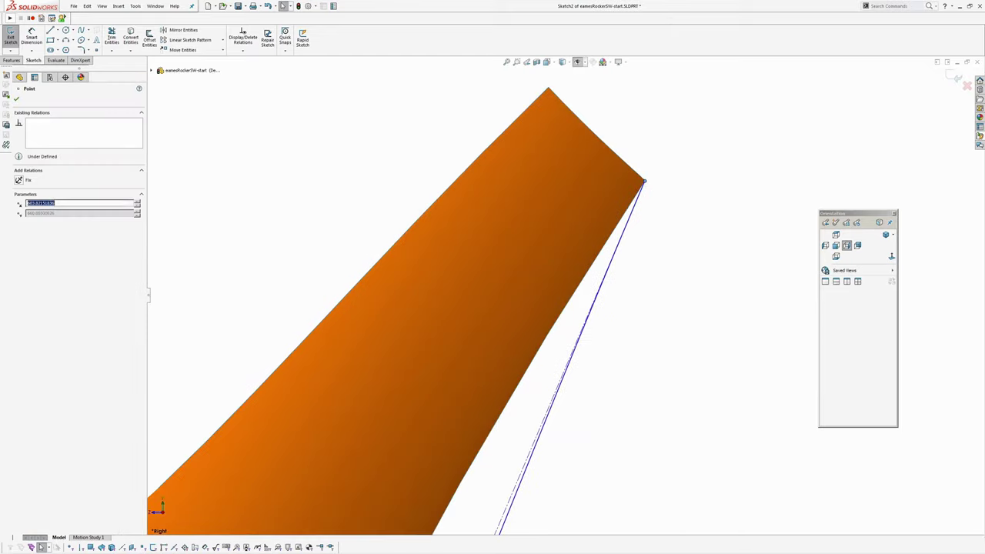
Step: Move the spline's upper control vertex up and inside the backrest so the curve bends along its rear edge
{"action": "scroll", "coordinate": [615, 254], "scroll_direction": "up", "scroll_amount": 5}
{"action": "middle_click_drag", "start_coordinate": [594, 317], "coordinate": [612, 169], "text": "ctrl"}
{"action": "scroll", "coordinate": [569, 277], "scroll_direction": "up", "scroll_amount": 2}
{"action": "middle_click_drag", "start_coordinate": [547, 299], "coordinate": [587, 244], "text": "ctrl"}
{"action": "left_click_drag", "start_coordinate": [517, 398], "coordinate": [543, 256]}
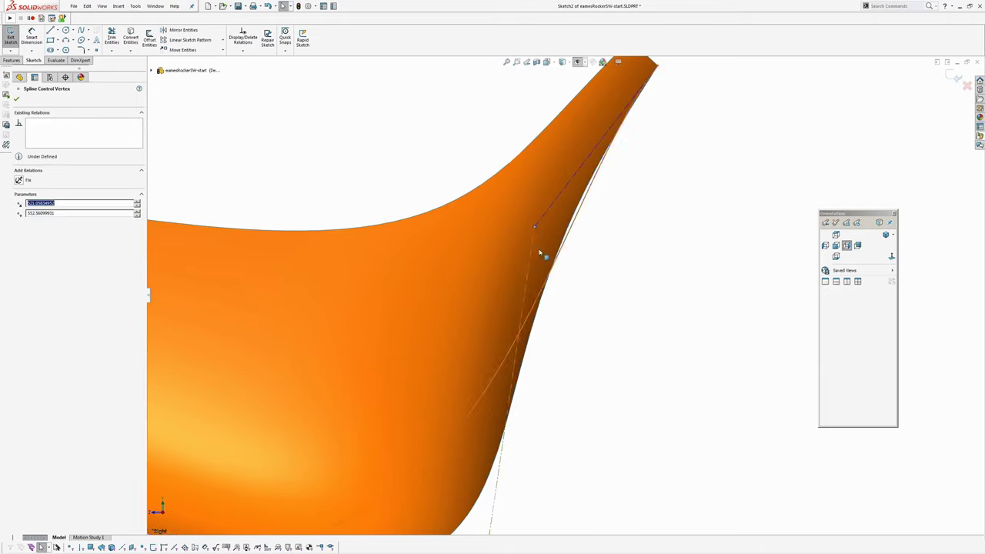
Step: Reposition the spline's three lower control vertices to bring the curve along the seat underside and around the rounded rear corner
{"action": "key", "text": "f"}
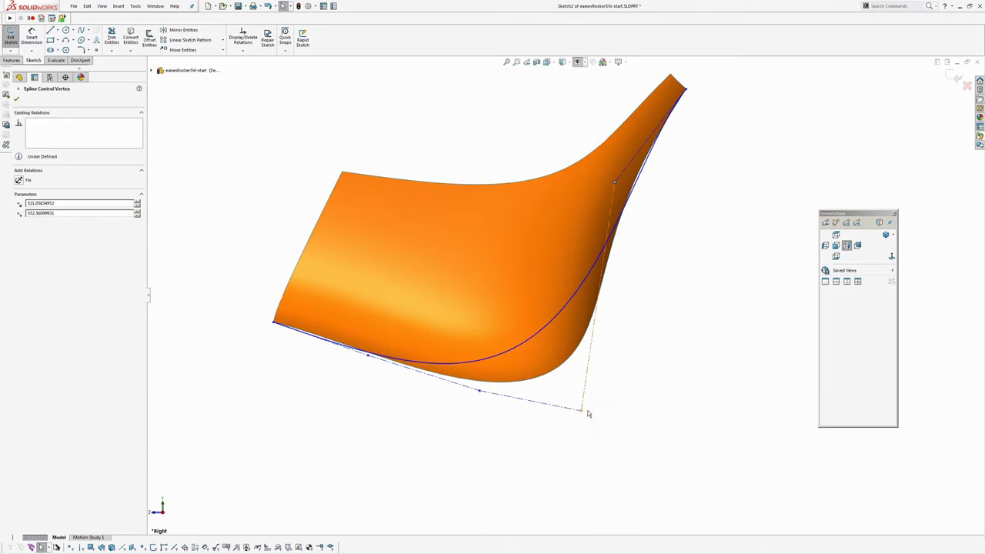
{"action": "left_click_drag", "start_coordinate": [583, 409], "coordinate": [620, 330]}
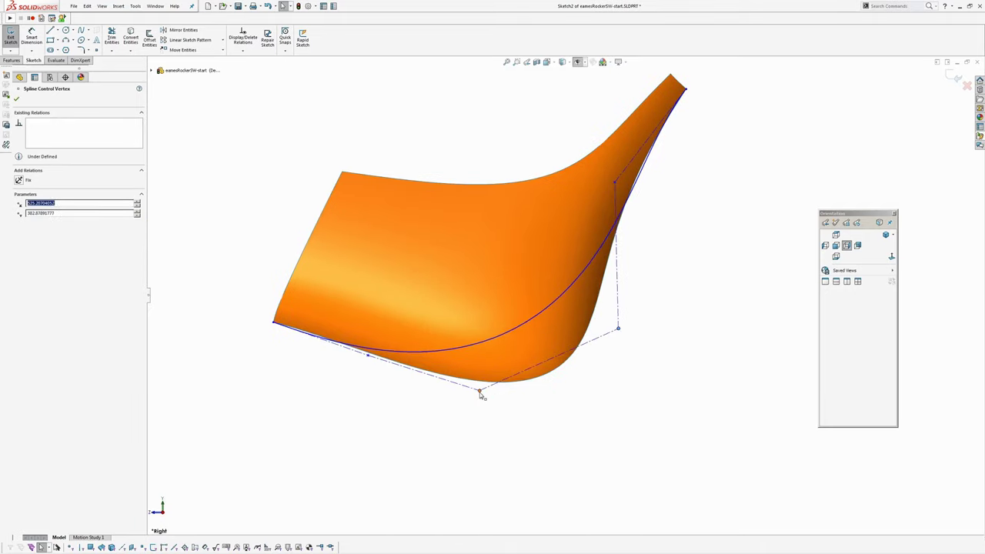
{"action": "left_click_drag", "start_coordinate": [480, 394], "coordinate": [552, 430]}
{"action": "left_click_drag", "start_coordinate": [370, 357], "coordinate": [450, 378]}
{"action": "left_click_drag", "start_coordinate": [618, 330], "coordinate": [609, 396]}
Step: Move the upper control vertex down and further inward to match the curve to the backrest's rear silhouette
{"action": "scroll", "coordinate": [603, 247], "scroll_direction": "down", "scroll_amount": 5}
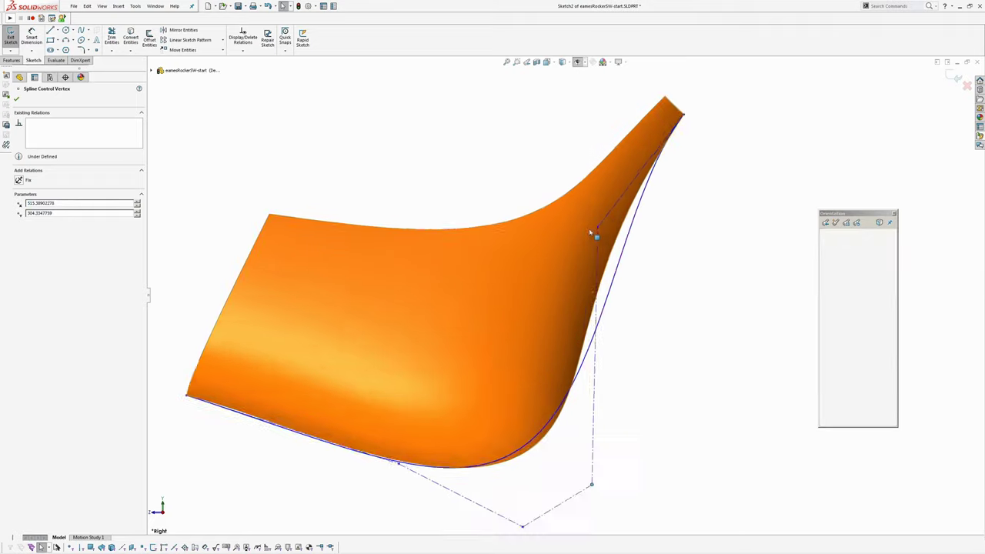
{"action": "left_click_drag", "start_coordinate": [600, 232], "coordinate": [536, 312]}
{"action": "scroll", "coordinate": [462, 338], "scroll_direction": "up", "scroll_amount": 4}
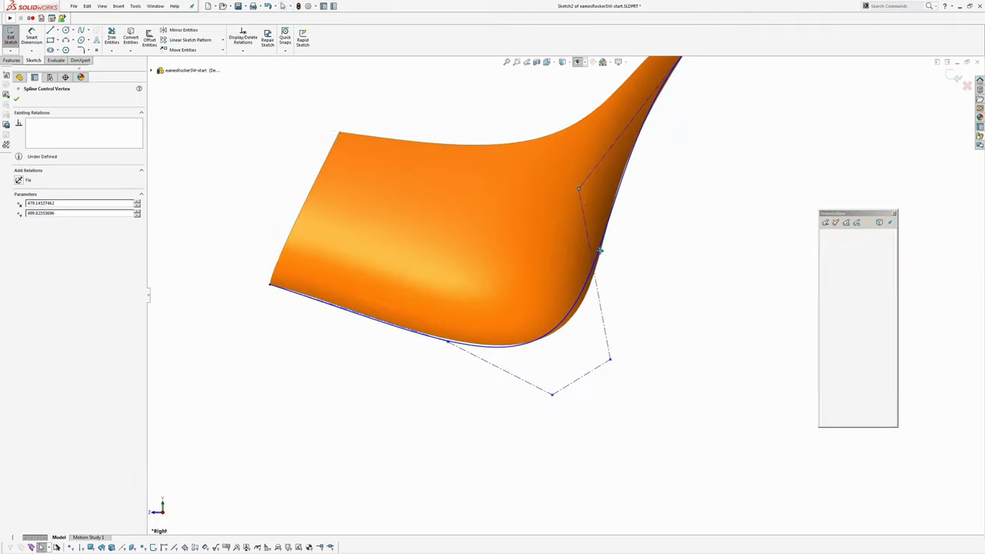
Step: Refine the spline's three lower control vertices to fit the curve to the seat underside and rounded rear corner
{"action": "scroll", "coordinate": [465, 346], "scroll_direction": "down", "scroll_amount": 3}
{"action": "left_click_drag", "start_coordinate": [457, 327], "coordinate": [416, 310]}
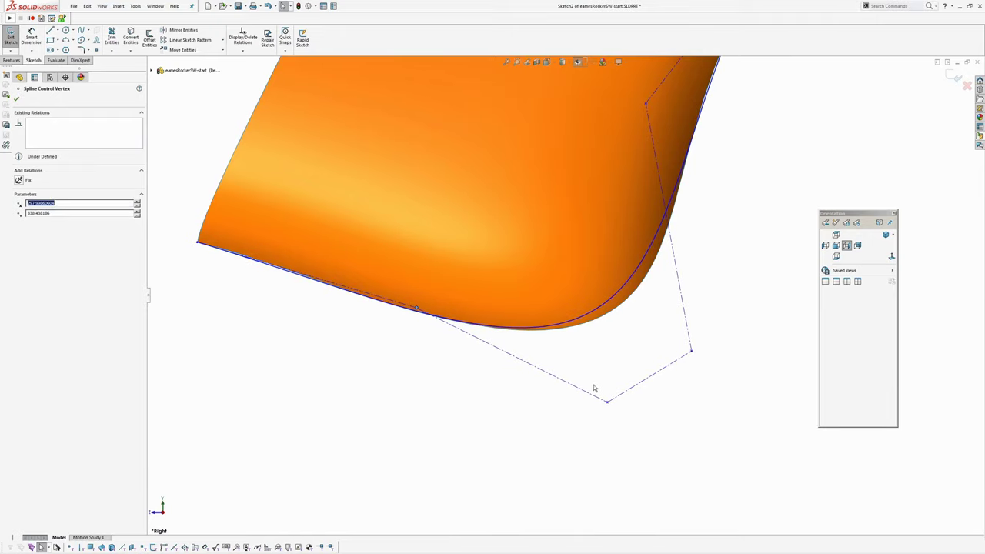
{"action": "left_click_drag", "start_coordinate": [607, 402], "coordinate": [626, 412]}
{"action": "middle_click_drag", "start_coordinate": [623, 314], "coordinate": [588, 359], "text": "ctrl"}
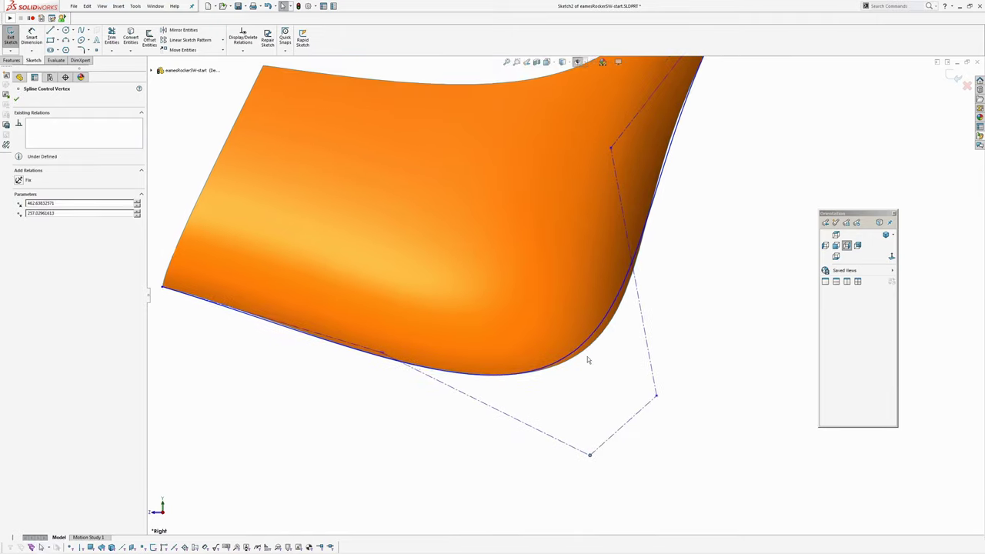
{"action": "left_click", "coordinate": [652, 416]}
{"action": "left_click_drag", "start_coordinate": [656, 398], "coordinate": [662, 406]}
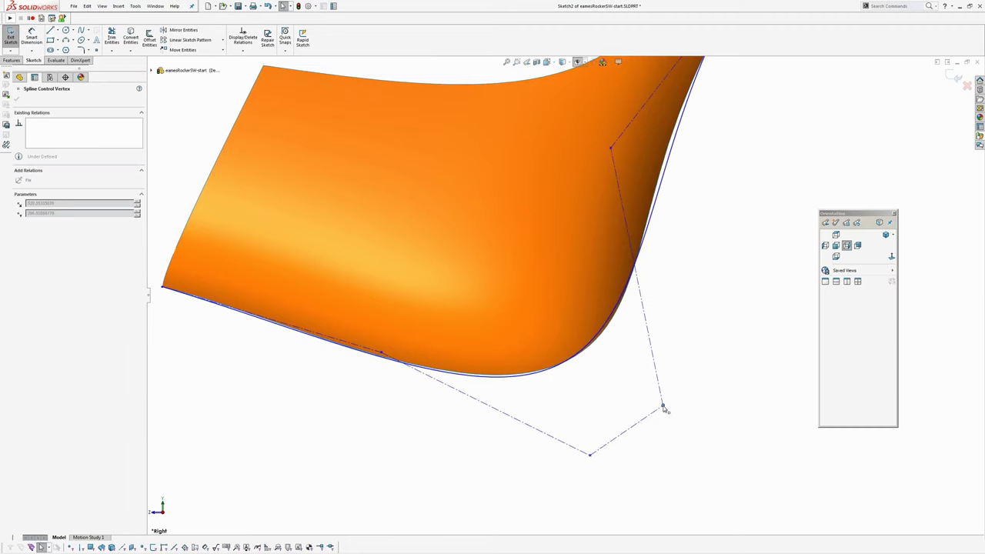
{"action": "scroll", "coordinate": [587, 355], "scroll_direction": "up", "scroll_amount": 3}
{"action": "middle_click_drag", "start_coordinate": [587, 354], "coordinate": [573, 379], "text": "ctrl"}
Step: Raise the style spline's Bezier curve degree to 6
{"action": "left_click", "coordinate": [614, 280]}
{"action": "left_click", "coordinate": [609, 252]}
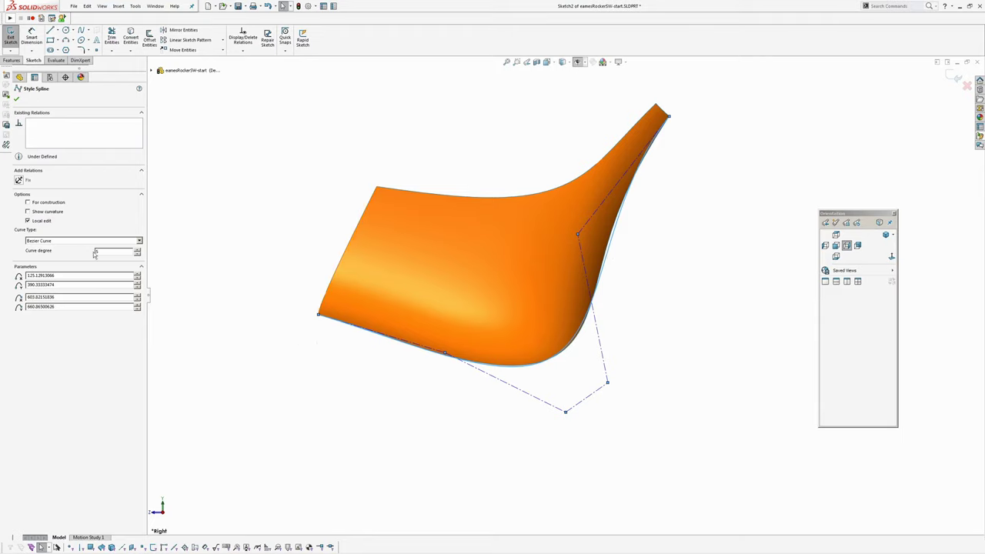
{"action": "left_click", "coordinate": [137, 250]}
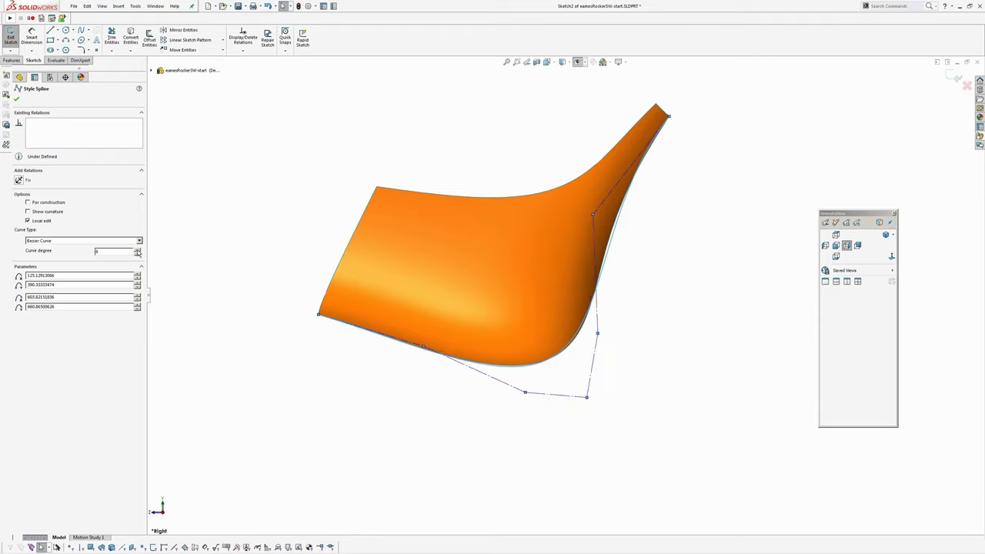
{"action": "left_click", "coordinate": [413, 429]}
{"action": "scroll", "coordinate": [440, 424], "scroll_direction": "down", "scroll_amount": 3}
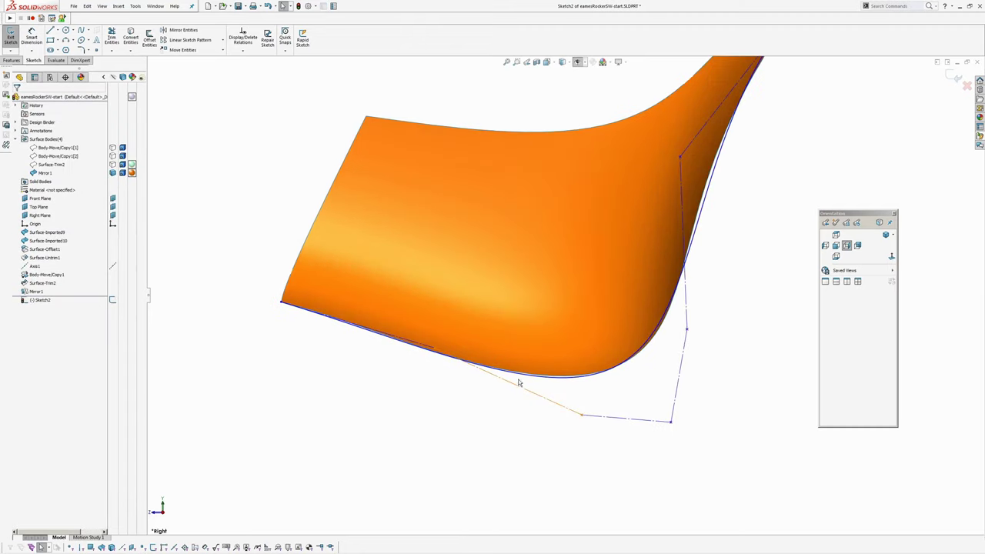
{"action": "right_click", "coordinate": [523, 377]}
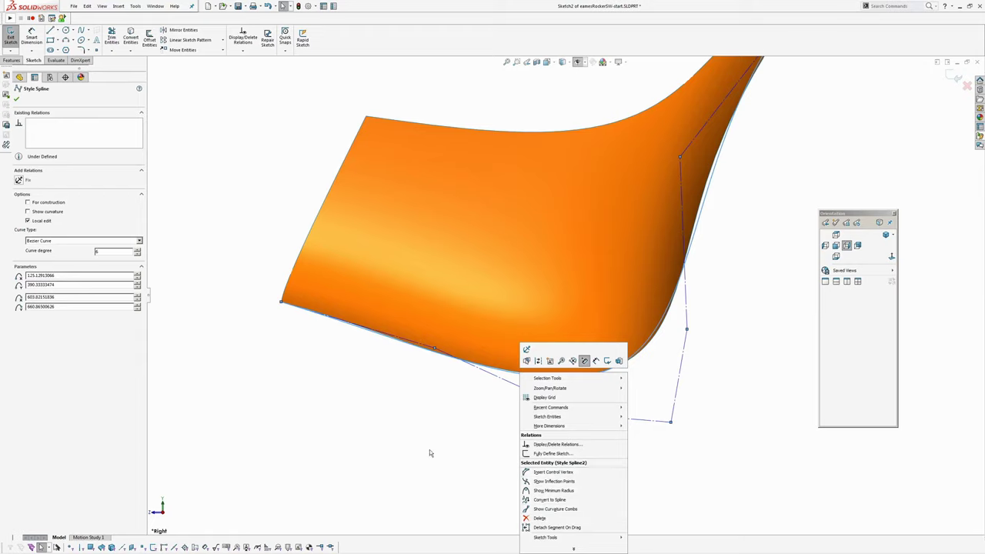
{"action": "left_click", "coordinate": [423, 429]}
Step: Reposition the three control vertices below the seat so the curve follows the underside and the rear corner
{"action": "middle_click_drag", "start_coordinate": [423, 430], "coordinate": [529, 437], "text": "ctrl"}
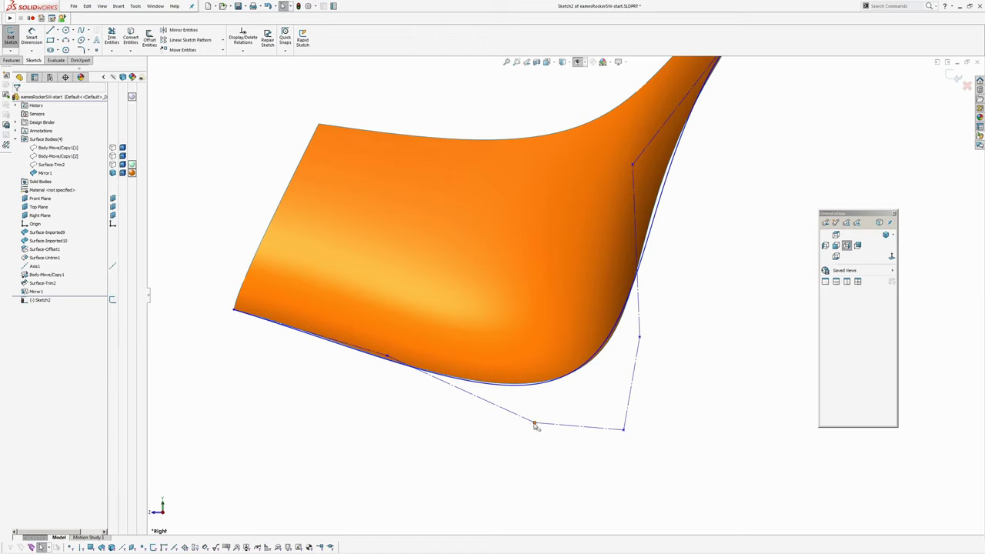
{"action": "scroll", "coordinate": [359, 352], "scroll_direction": "down", "scroll_amount": 5}
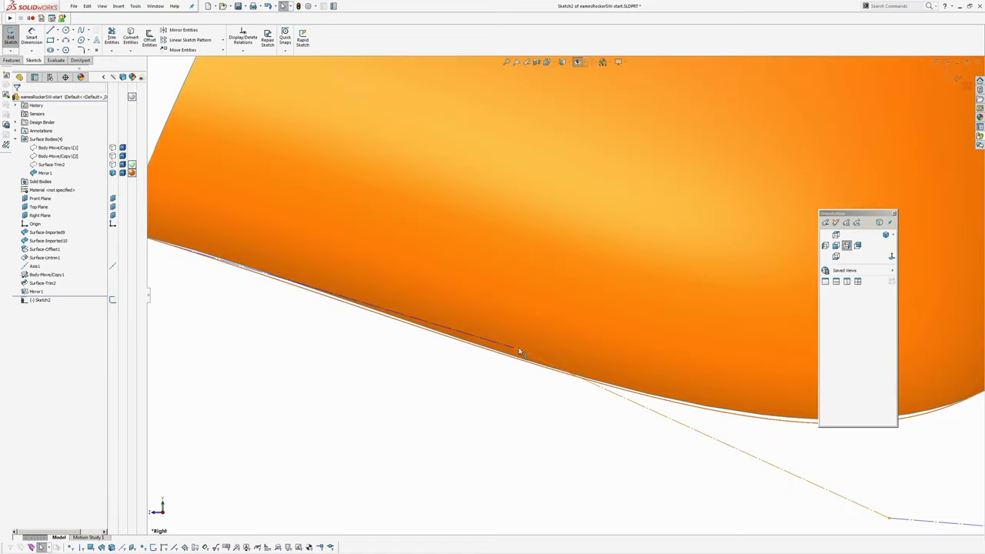
{"action": "left_click_drag", "start_coordinate": [519, 351], "coordinate": [489, 331]}
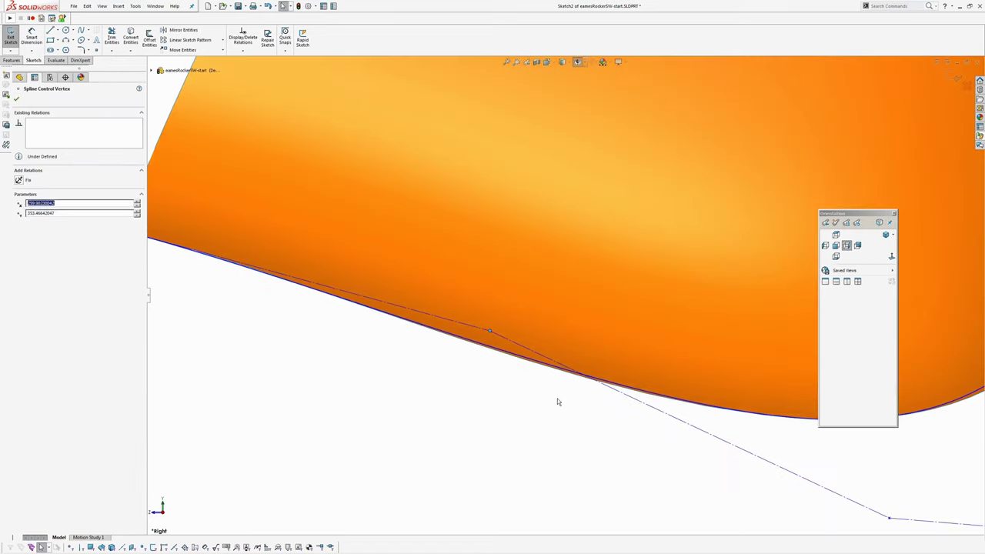
{"action": "scroll", "coordinate": [556, 377], "scroll_direction": "up", "scroll_amount": 2}
{"action": "left_click_drag", "start_coordinate": [648, 393], "coordinate": [660, 404]}
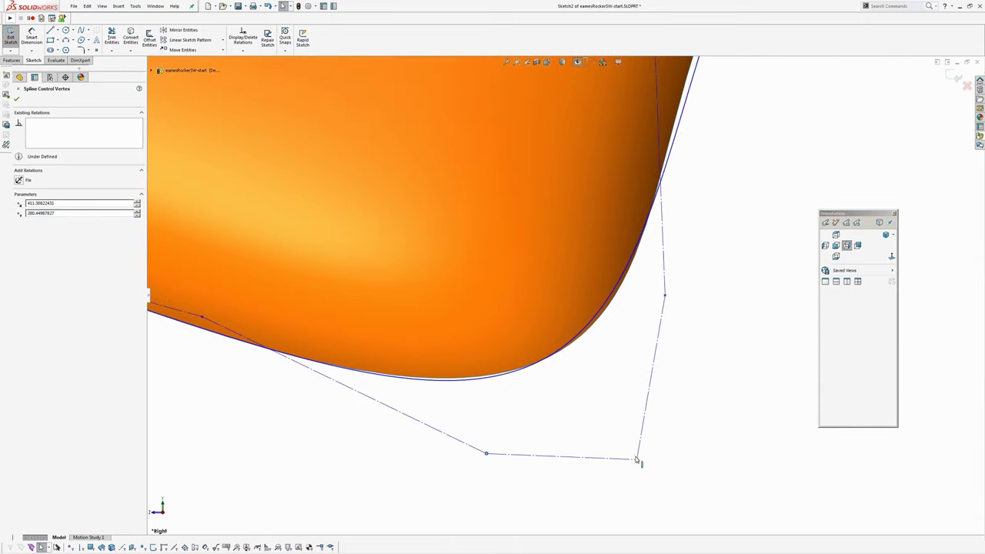
{"action": "left_click_drag", "start_coordinate": [637, 460], "coordinate": [655, 451]}
Step: Move the uppermost inner control vertex down and further inside the backrest to match the backrest's rear edge
{"action": "middle_click_drag", "start_coordinate": [614, 331], "coordinate": [584, 411], "text": "ctrl"}
{"action": "scroll", "coordinate": [584, 412], "scroll_direction": "up", "scroll_amount": 4}
{"action": "scroll", "coordinate": [589, 270], "scroll_direction": "down", "scroll_amount": 3}
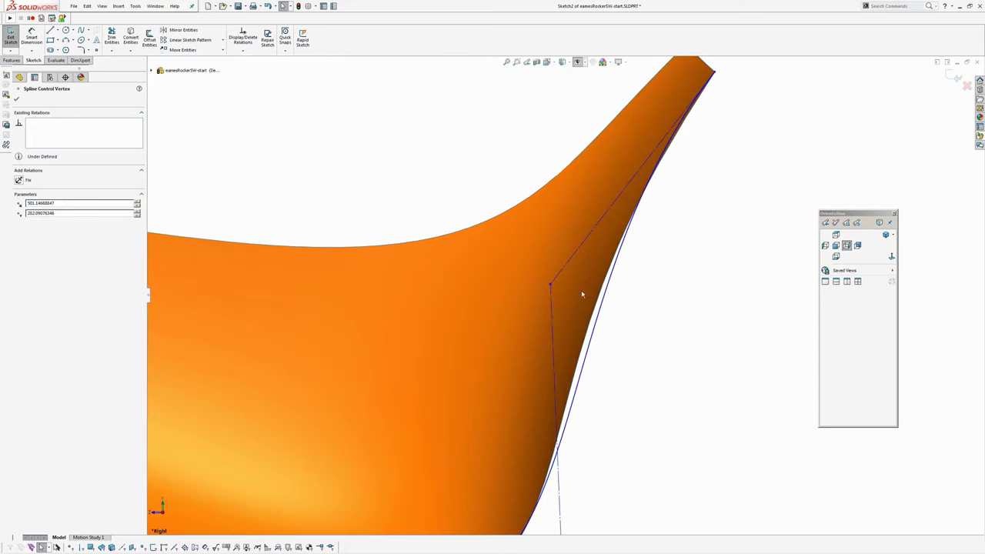
{"action": "left_click_drag", "start_coordinate": [549, 288], "coordinate": [517, 354]}
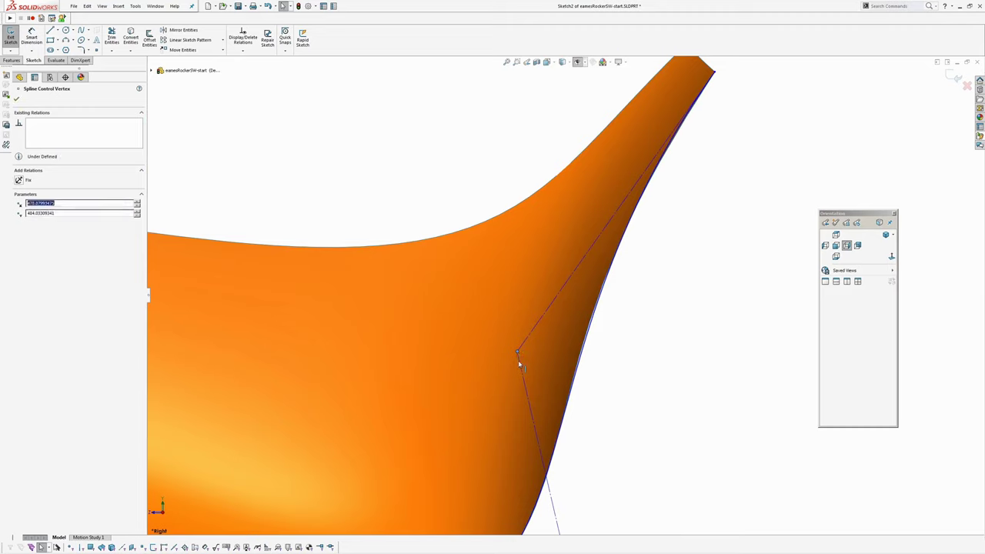
Step: Nudge the control vertex behind the rounded rear corner slightly upward to fit the curve there
{"action": "scroll", "coordinate": [530, 385], "scroll_direction": "up", "scroll_amount": 2}
{"action": "middle_click_drag", "start_coordinate": [573, 440], "coordinate": [652, 330], "text": "ctrl"}
{"action": "left_click", "coordinate": [669, 353]}
{"action": "left_click_drag", "start_coordinate": [631, 374], "coordinate": [633, 360]}
{"action": "key", "text": "Escape"}
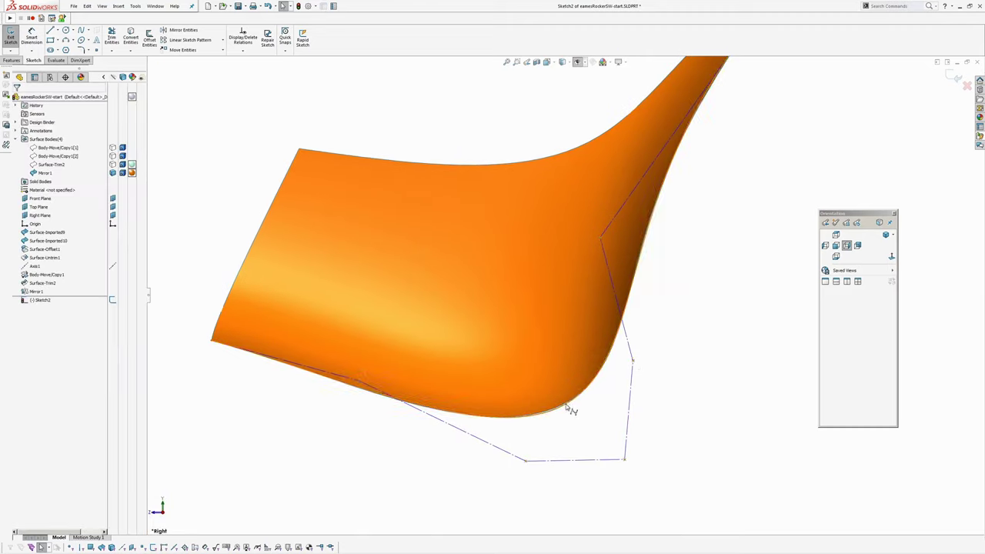
Step: Show the style spline's curvature comb and switch the model to wireframe display
{"action": "left_click", "coordinate": [569, 405]}
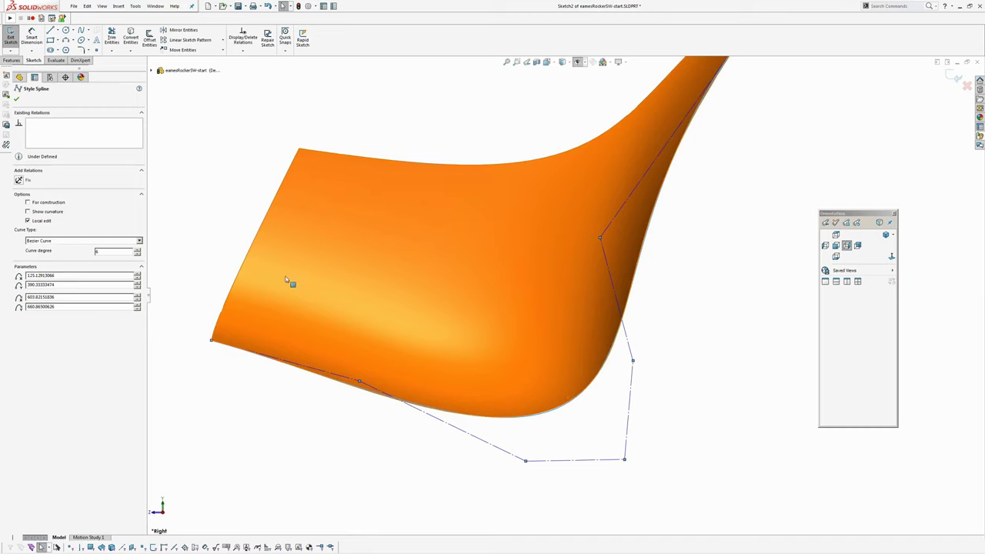
{"action": "left_click", "coordinate": [58, 213]}
{"action": "middle_click_drag", "start_coordinate": [381, 442], "coordinate": [421, 426], "text": "ctrl"}
{"action": "left_click", "coordinate": [405, 422]}
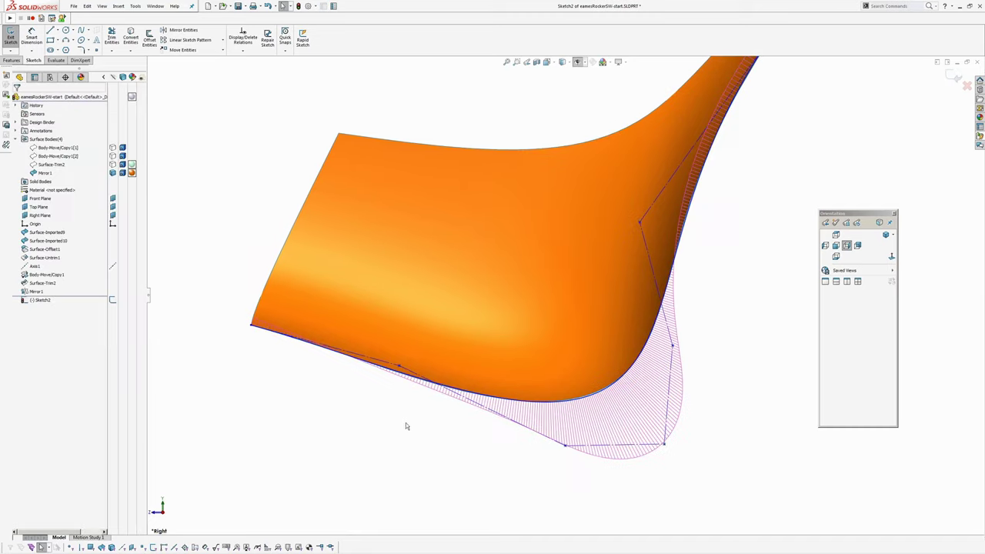
{"action": "key", "text": "w"}
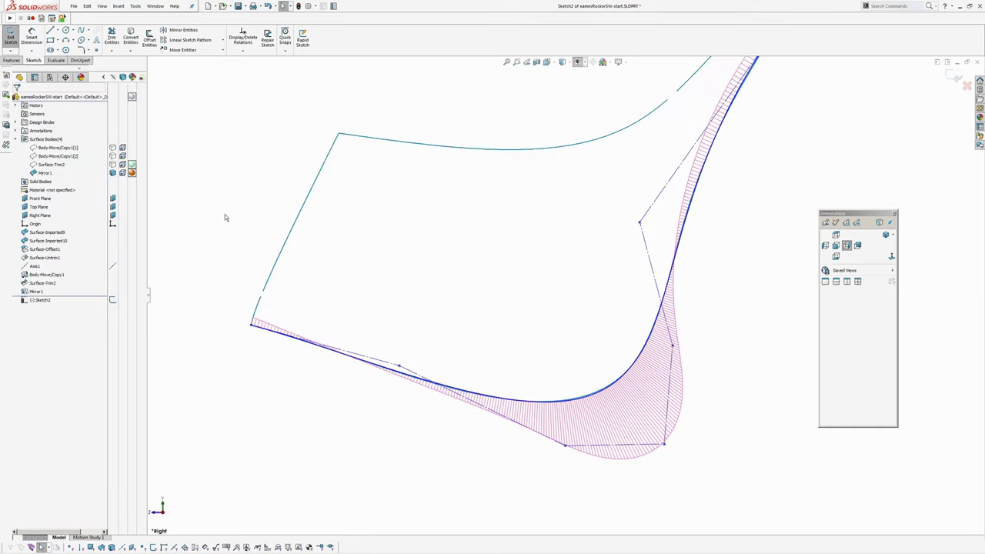
Step: Shift the front control vertex slightly rearward and the next one slightly up and forward, checking the fit along the whole silhouette
{"action": "scroll", "coordinate": [340, 374], "scroll_direction": "down", "scroll_amount": 2}
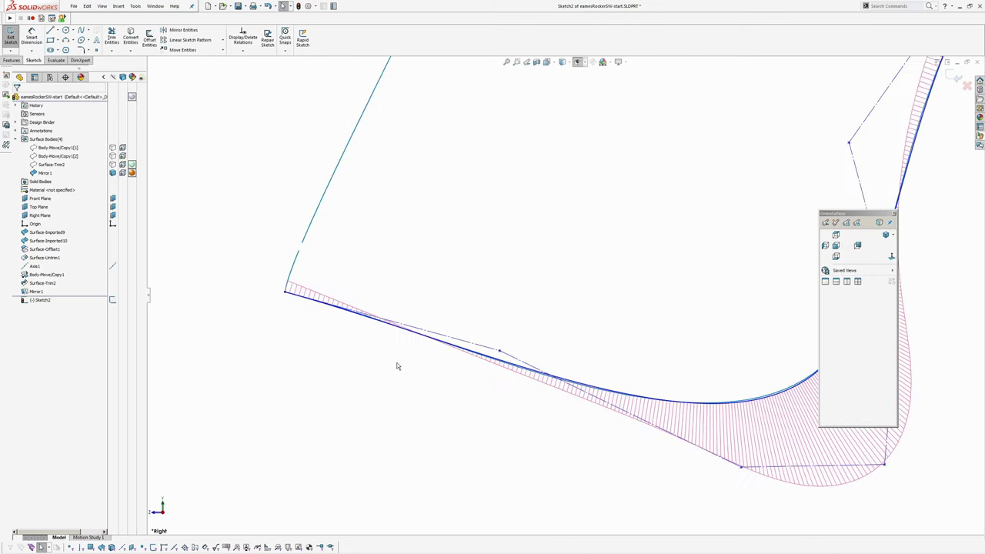
{"action": "left_click_drag", "start_coordinate": [500, 352], "coordinate": [521, 360]}
{"action": "scroll", "coordinate": [488, 411], "scroll_direction": "up", "scroll_amount": 3}
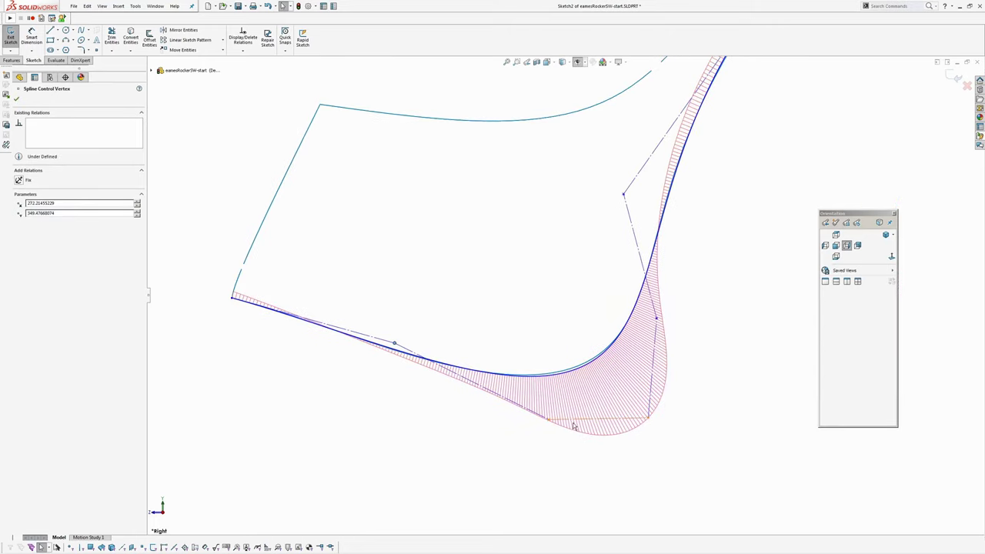
{"action": "left_click_drag", "start_coordinate": [551, 423], "coordinate": [544, 416]}
{"action": "middle_click_drag", "start_coordinate": [541, 278], "coordinate": [472, 352], "text": "ctrl"}
{"action": "scroll", "coordinate": [638, 160], "scroll_direction": "down", "scroll_amount": 2}
{"action": "middle_click_drag", "start_coordinate": [641, 164], "coordinate": [610, 260], "text": "ctrl"}
{"action": "middle_click_drag", "start_coordinate": [577, 372], "coordinate": [557, 343], "text": "ctrl"}
{"action": "scroll", "coordinate": [600, 300], "scroll_direction": "up", "scroll_amount": 3}
{"action": "middle_click_drag", "start_coordinate": [601, 315], "coordinate": [640, 289], "text": "ctrl"}
{"action": "left_click", "coordinate": [621, 324]}
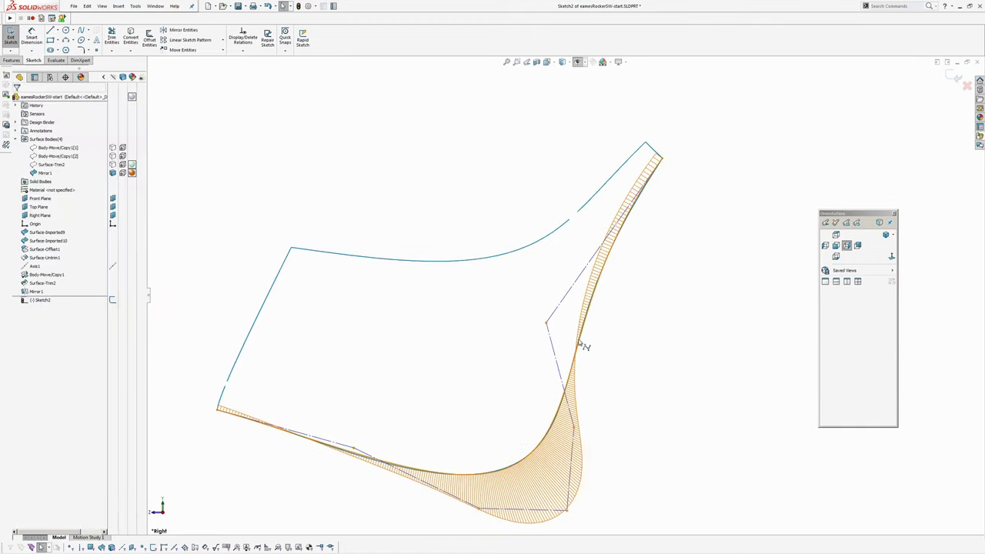
Step: Turn off the spline's curvature display and exit the sketch
{"action": "left_click", "coordinate": [582, 343]}
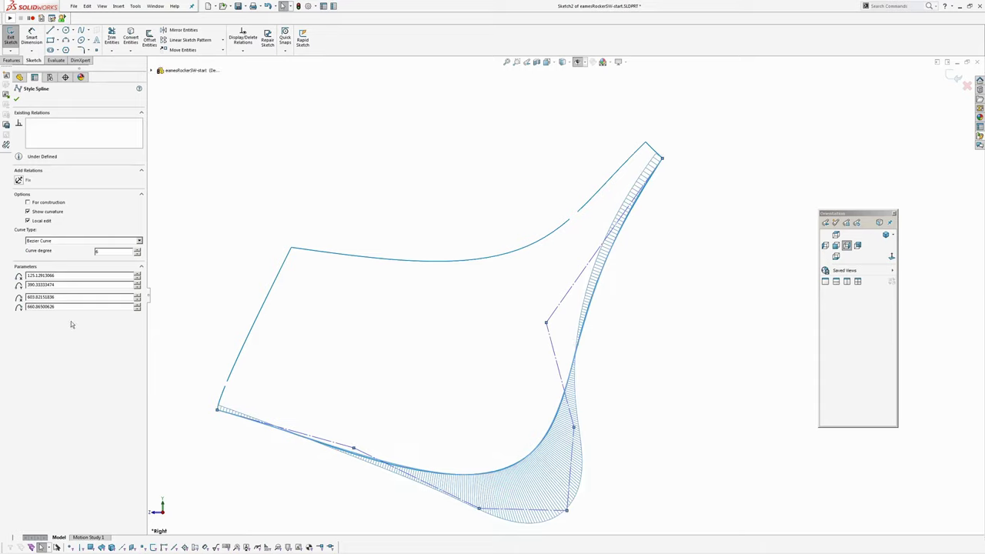
{"action": "left_click", "coordinate": [34, 214]}
{"action": "left_click", "coordinate": [418, 170]}
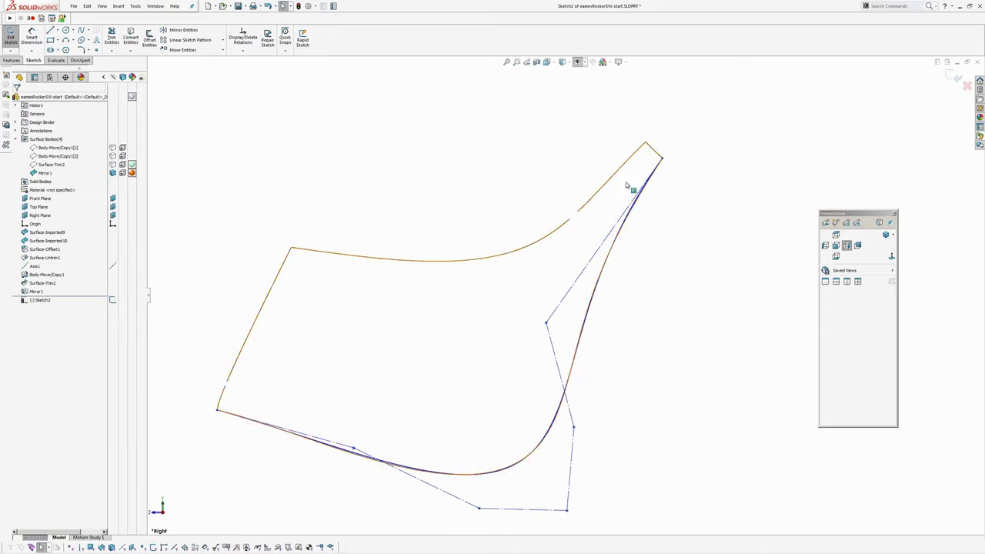
{"action": "left_click", "coordinate": [953, 78]}
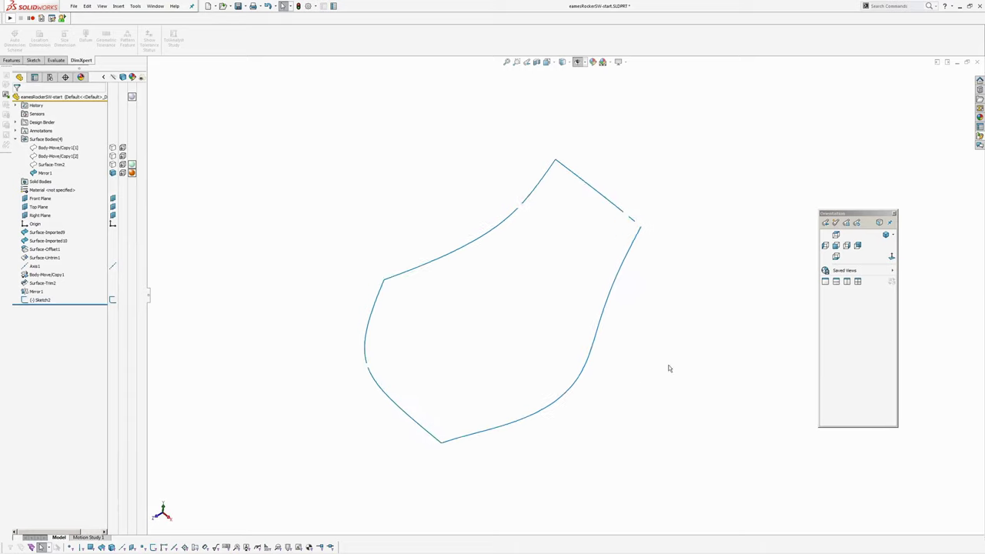
Step: Make the silhouette spline's sketch visible in the model, reviewing the curve in sketch editing before exiting
{"action": "left_click", "coordinate": [40, 300]}
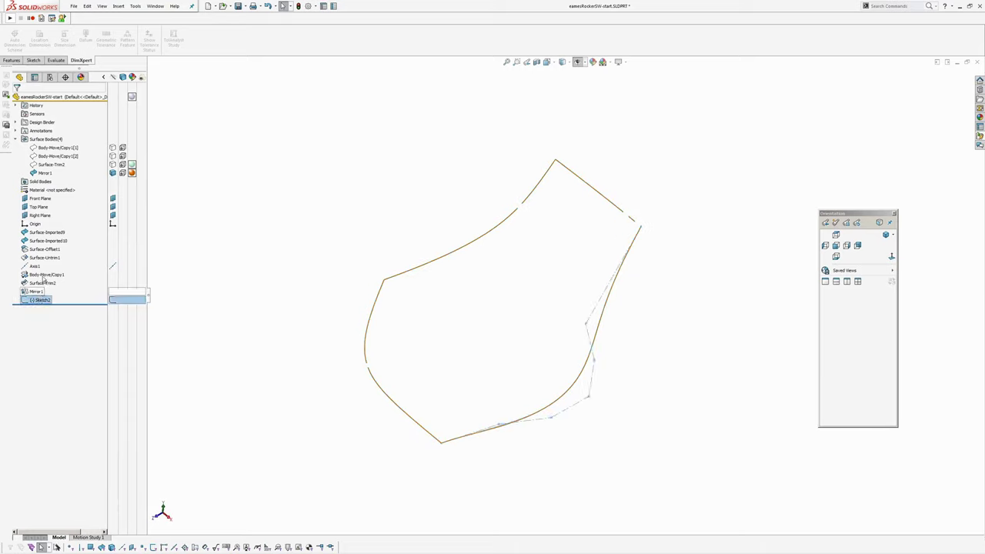
{"action": "left_click", "coordinate": [113, 299]}
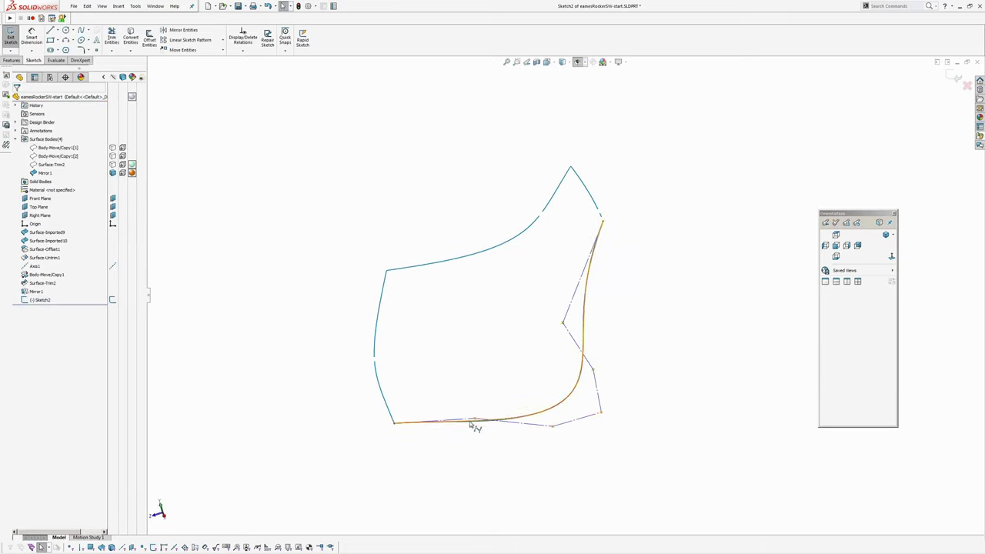
{"action": "left_click", "coordinate": [475, 420]}
{"action": "middle_click_drag", "start_coordinate": [528, 380], "coordinate": [523, 358]}
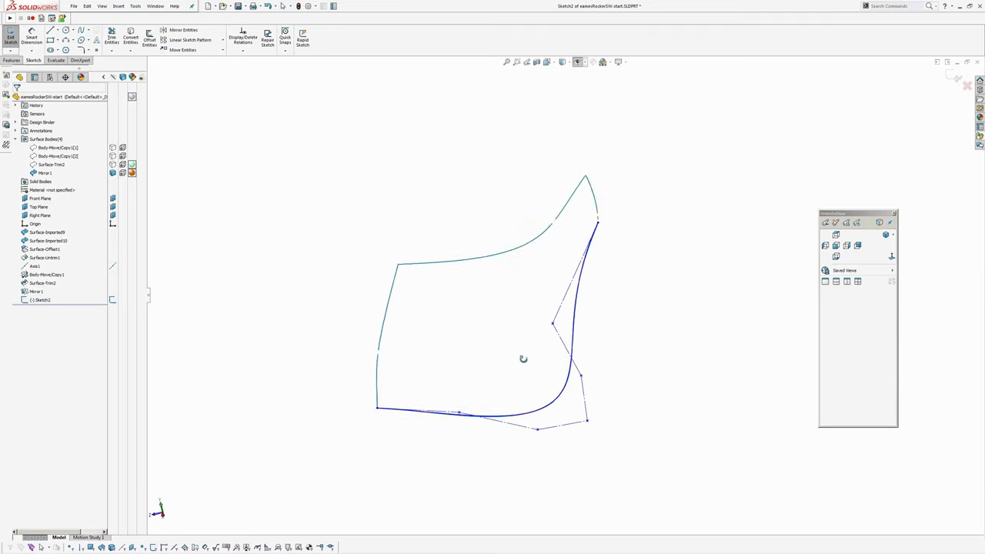
{"action": "middle_click_drag", "start_coordinate": [418, 377], "coordinate": [441, 403], "text": "ctrl"}
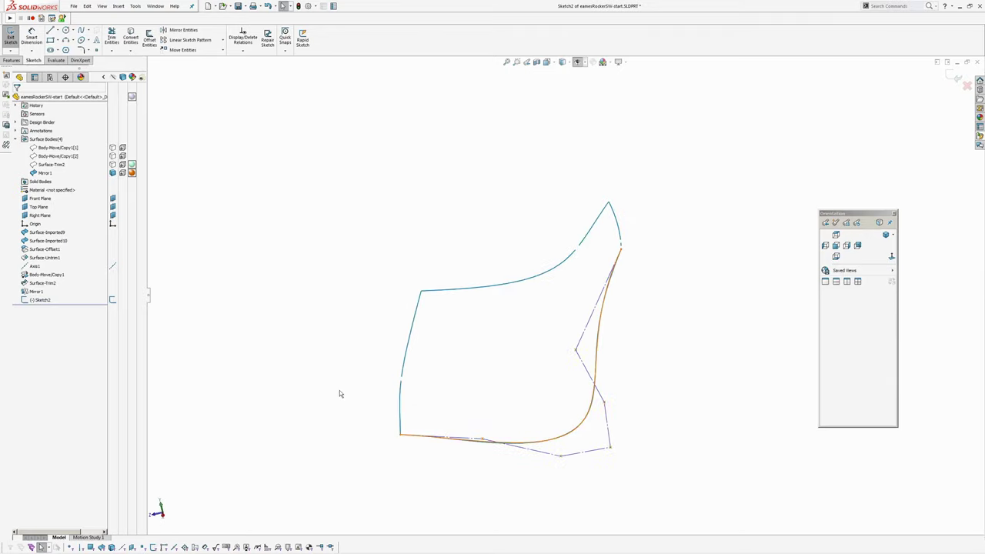
{"action": "left_click", "coordinate": [952, 76]}
Step: Display the chair surface shaded and examine the silhouette spline against its edge from several angles
{"action": "mouse_move", "coordinate": [465, 258]}
{"action": "middle_mouse_down"}
{"action": "mouse_move", "coordinate": [420, 236]}
{"action": "mouse_move", "coordinate": [413, 249]}
{"action": "middle_mouse_up"}
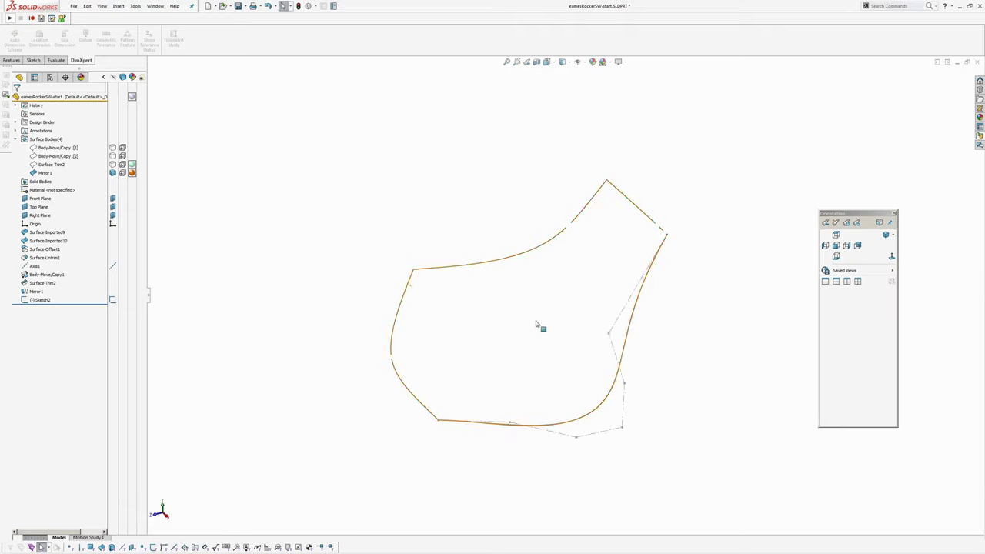
{"action": "mouse_move", "coordinate": [536, 322]}
{"action": "middle_mouse_down"}
{"action": "mouse_move", "coordinate": [535, 373]}
{"action": "mouse_move", "coordinate": [529, 363]}
{"action": "middle_mouse_up"}
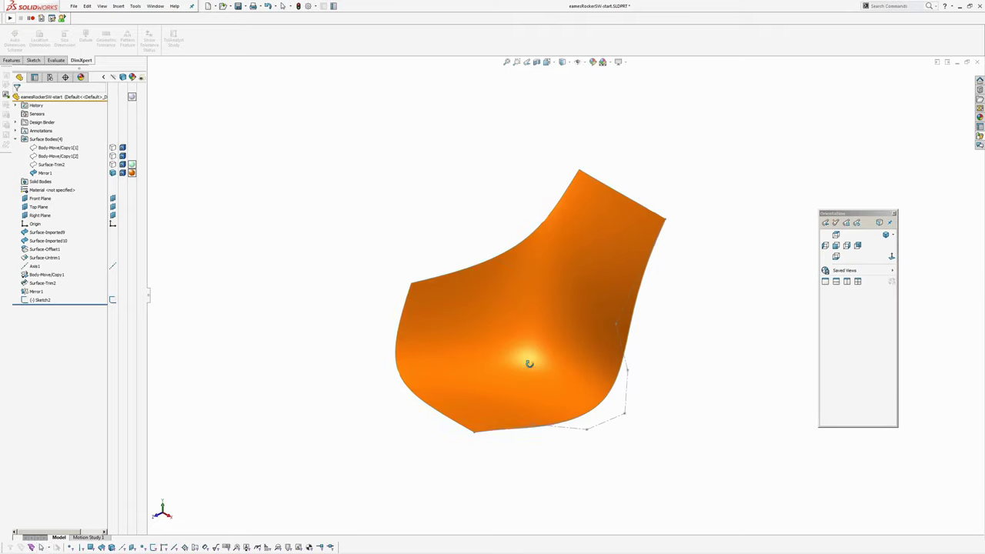
{"action": "middle_click_drag", "start_coordinate": [346, 334], "coordinate": [350, 355], "text": "ctrl"}
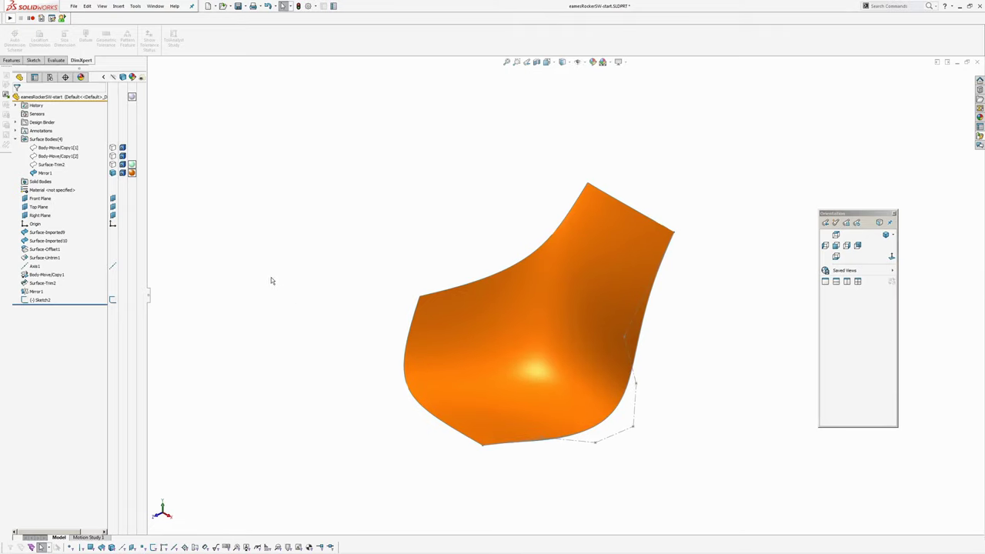
{"action": "middle_click_drag", "start_coordinate": [270, 279], "coordinate": [274, 220]}
{"action": "middle_click_drag", "start_coordinate": [407, 408], "coordinate": [349, 386]}
Step: Start a reference plane and pick the style spline near the seat's front corner as its first reference
{"action": "scroll", "coordinate": [407, 396], "scroll_direction": "down", "scroll_amount": 4}
{"action": "scroll", "coordinate": [377, 420], "scroll_direction": "down", "scroll_amount": 2}
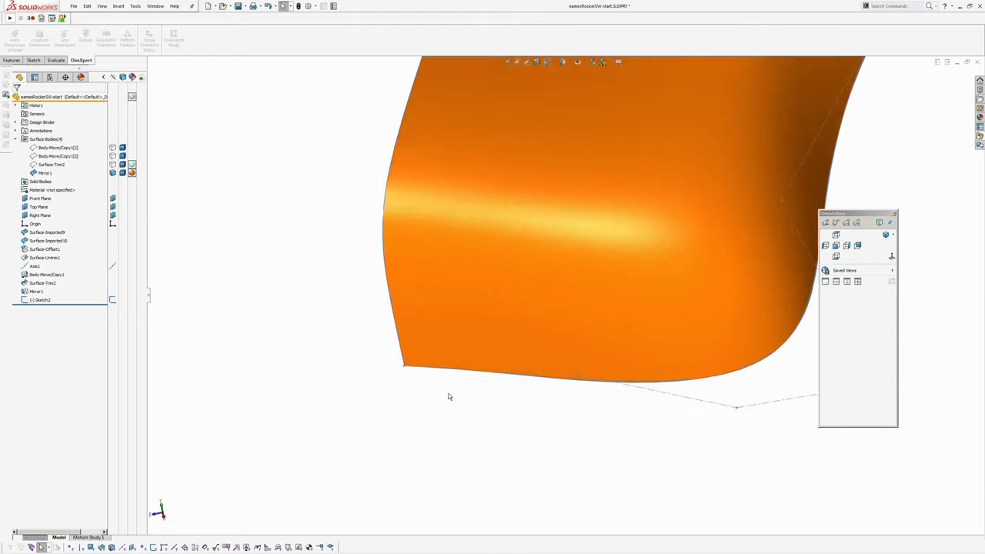
{"action": "left_click", "coordinate": [451, 398]}
{"action": "left_click", "coordinate": [460, 422]}
{"action": "left_click", "coordinate": [470, 433]}
{"action": "scroll", "coordinate": [408, 376], "scroll_direction": "down", "scroll_amount": 4}
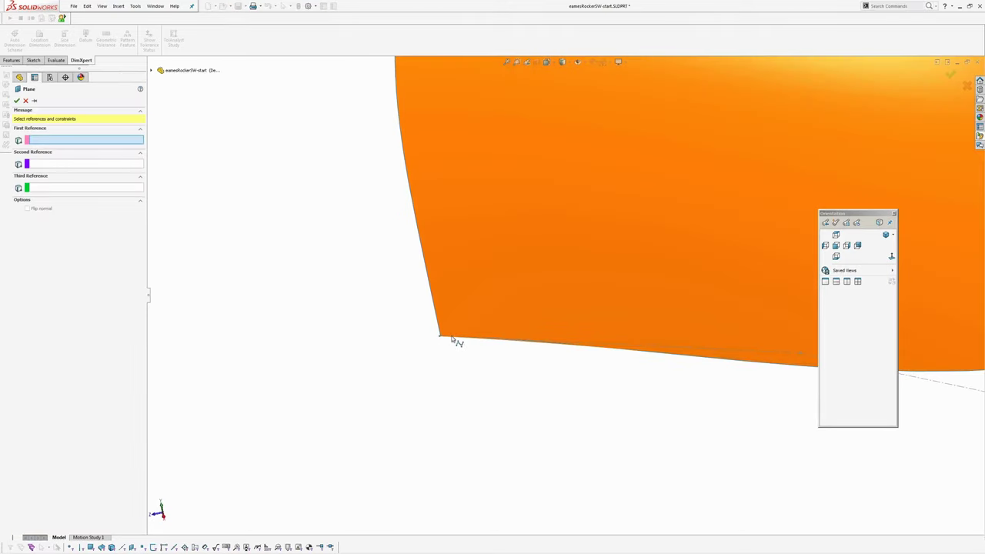
{"action": "middle_click_drag", "start_coordinate": [451, 337], "coordinate": [516, 343]}
{"action": "left_click", "coordinate": [517, 344]}
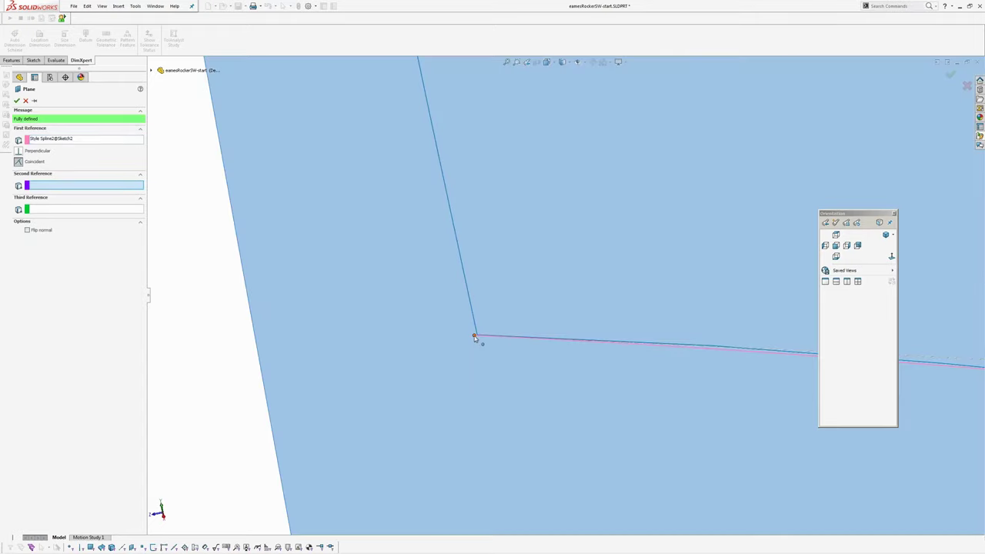
Step: Add the spline's end point at the seat's front corner as second reference and create the plane normal to the curve
{"action": "left_click", "coordinate": [474, 336]}
{"action": "scroll", "coordinate": [472, 359], "scroll_direction": "up", "scroll_amount": 6}
{"action": "mouse_move", "coordinate": [460, 339]}
{"action": "middle_mouse_down"}
{"action": "mouse_move", "coordinate": [486, 268]}
{"action": "mouse_move", "coordinate": [493, 276]}
{"action": "mouse_move", "coordinate": [463, 229]}
{"action": "mouse_move", "coordinate": [422, 204]}
{"action": "middle_mouse_up"}
{"action": "key", "text": "Return"}
{"action": "scroll", "coordinate": [493, 275], "scroll_direction": "up", "scroll_amount": 3}
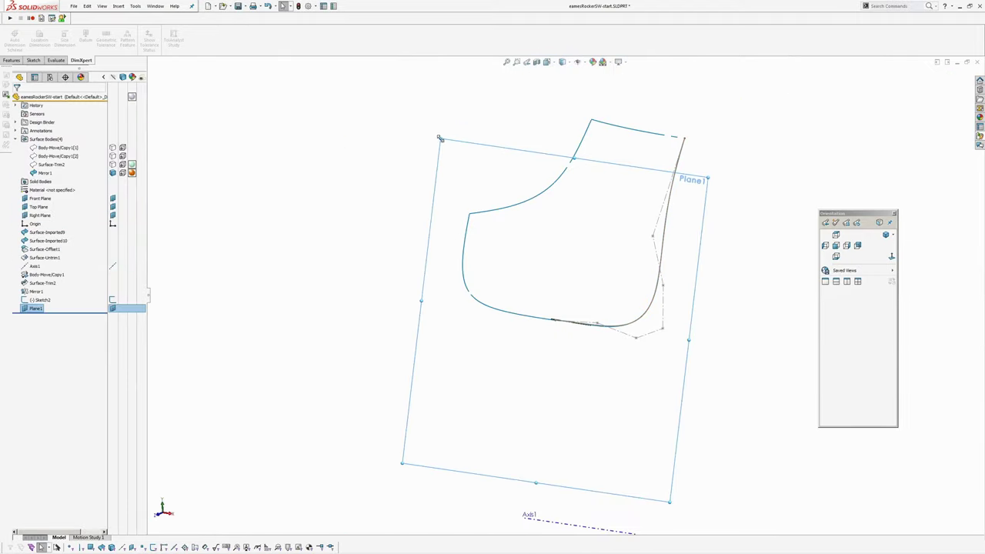
{"action": "mouse_move", "coordinate": [440, 139]}
{"action": "middle_mouse_down"}
{"action": "mouse_move", "coordinate": [462, 198]}
{"action": "mouse_move", "coordinate": [464, 266]}
{"action": "mouse_move", "coordinate": [560, 432]}
{"action": "mouse_move", "coordinate": [459, 259]}
{"action": "mouse_move", "coordinate": [451, 268]}
{"action": "mouse_move", "coordinate": [382, 264]}
{"action": "mouse_move", "coordinate": [404, 260]}
{"action": "middle_mouse_up"}
{"action": "key", "text": "Escape"}
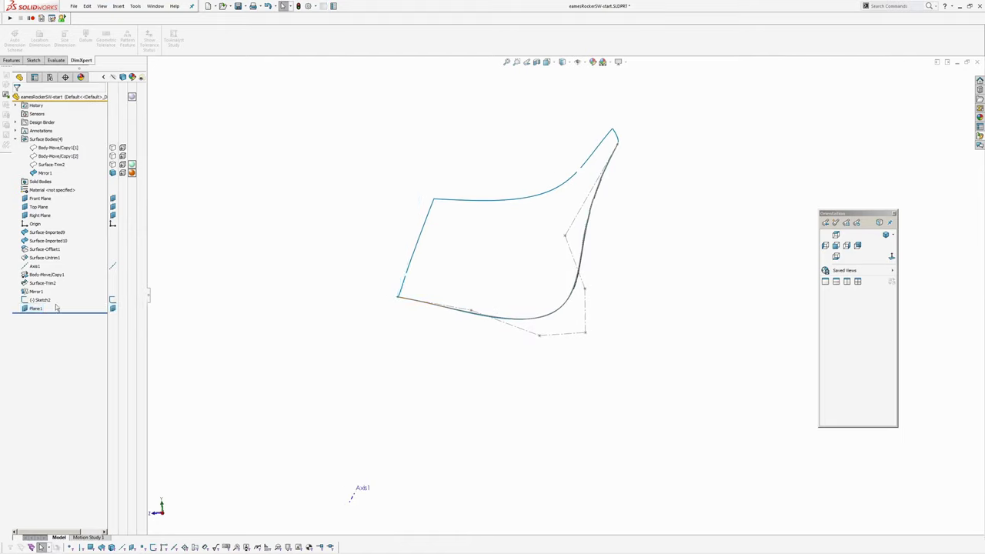
Step: Delete the reference plane created normal to the silhouette spline
{"action": "left_click", "coordinate": [35, 308]}
{"action": "key", "text": "Delete"}
{"action": "key", "text": "Return"}
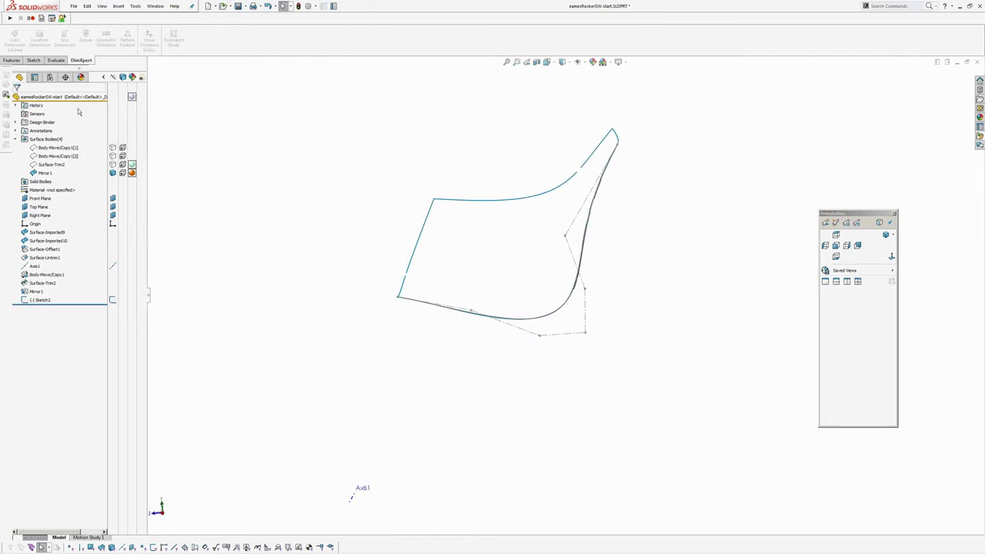
Step: Open a sketch on the Right Plane, view it from the right side and start a line
{"action": "left_click", "coordinate": [43, 216]}
{"action": "left_click", "coordinate": [51, 202]}
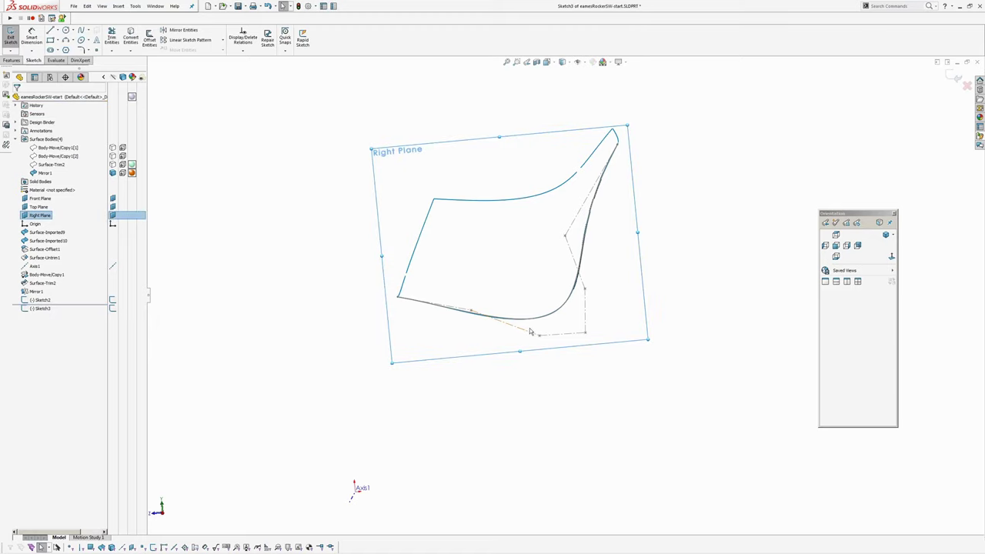
{"action": "middle_click_drag", "start_coordinate": [531, 332], "coordinate": [569, 335]}
{"action": "left_click", "coordinate": [891, 257]}
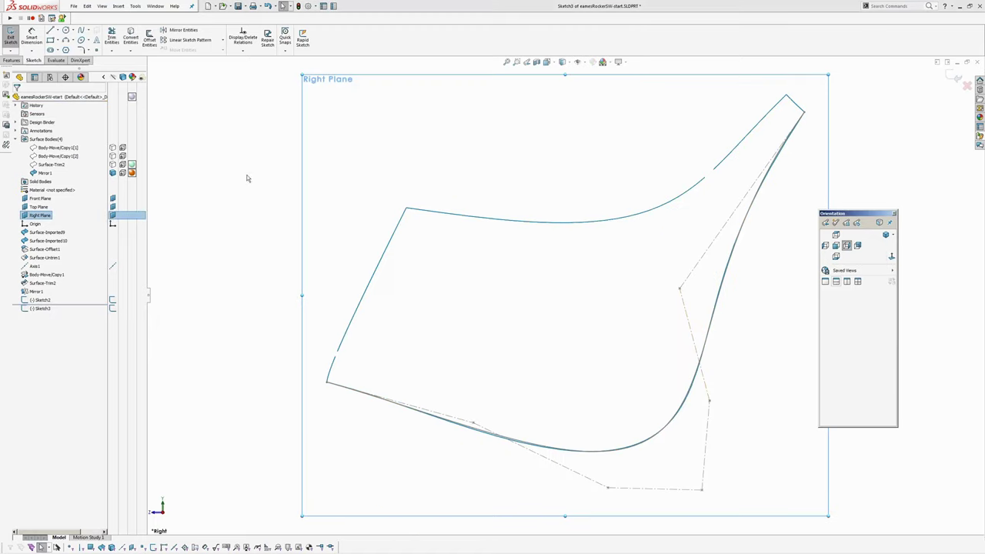
{"action": "left_click", "coordinate": [54, 32]}
{"action": "scroll", "coordinate": [351, 380], "scroll_direction": "down", "scroll_amount": 5}
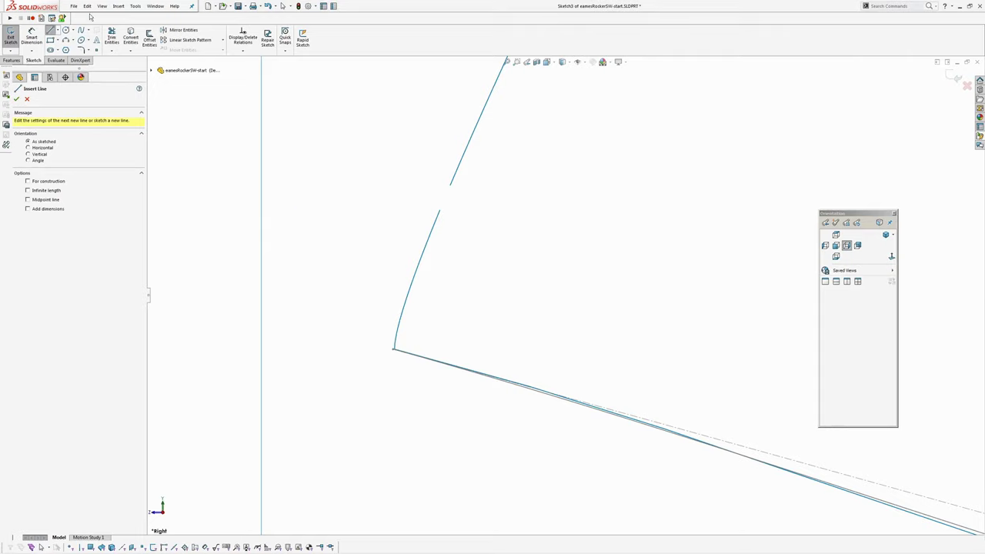
{"action": "left_click", "coordinate": [135, 7]}
{"action": "mouse_move", "coordinate": [117, 6]}
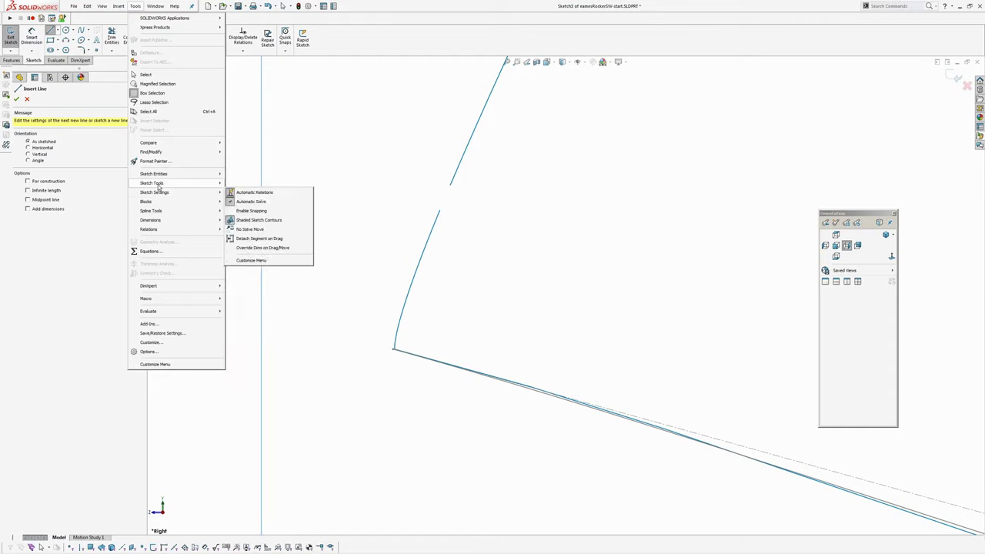
{"action": "mouse_move", "coordinate": [159, 183]}
{"action": "left_click", "coordinate": [339, 253]}
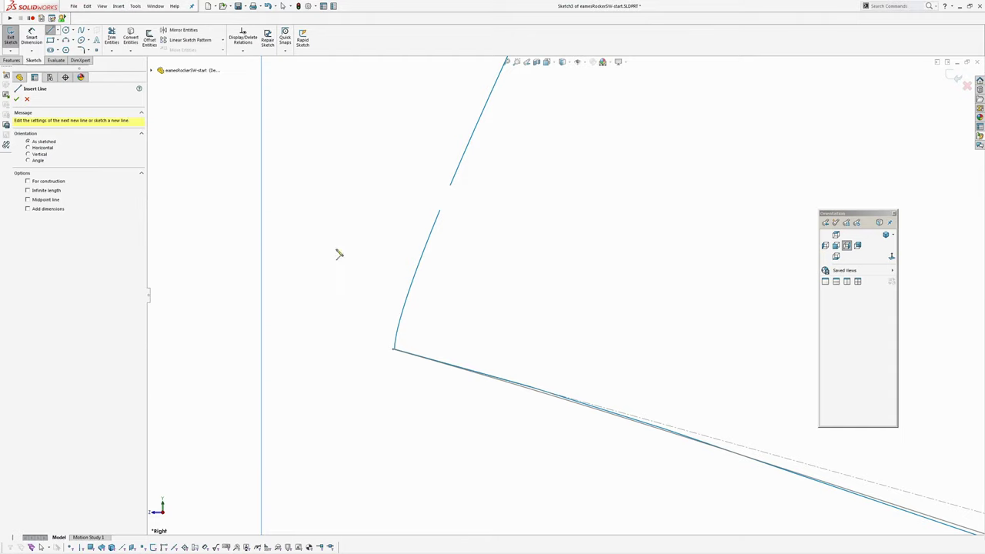
Step: Sketch a straight line from the silhouette spline's front end up to the seat's upper front corner
{"action": "left_click", "coordinate": [395, 350]}
{"action": "scroll", "coordinate": [541, 266], "scroll_direction": "up", "scroll_amount": 3}
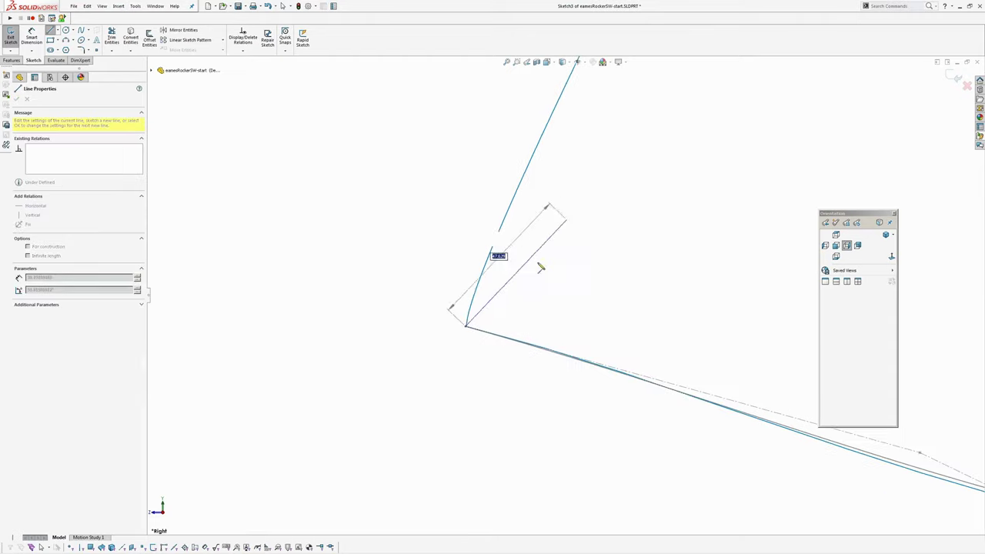
{"action": "middle_click_drag", "start_coordinate": [634, 110], "coordinate": [430, 394], "text": "ctrl"}
{"action": "scroll", "coordinate": [431, 391], "scroll_direction": "up", "scroll_amount": 3}
{"action": "middle_click_drag", "start_coordinate": [477, 291], "coordinate": [444, 336], "text": "ctrl"}
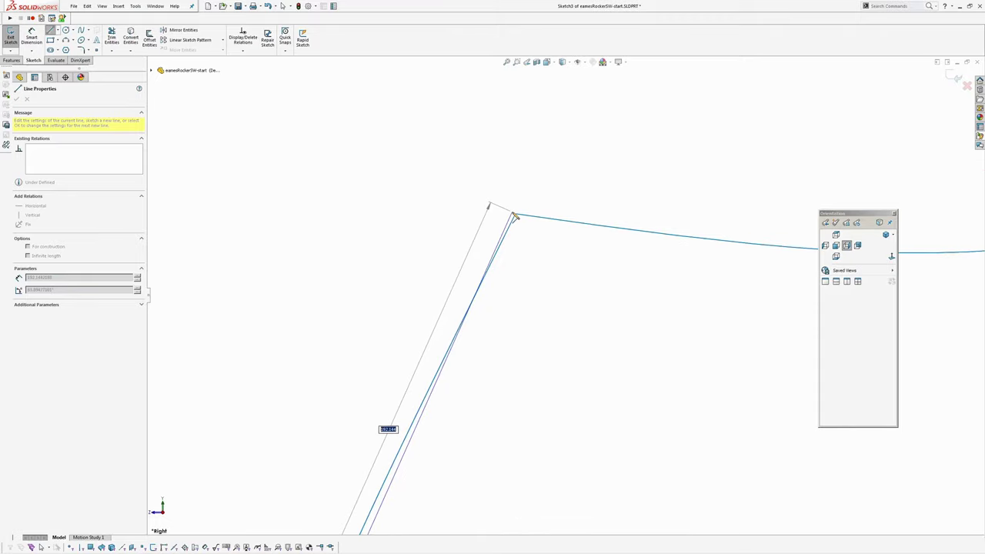
{"action": "left_click", "coordinate": [515, 215]}
{"action": "middle_click_drag", "start_coordinate": [532, 314], "coordinate": [531, 233], "text": "ctrl"}
{"action": "right_click", "coordinate": [529, 228]}
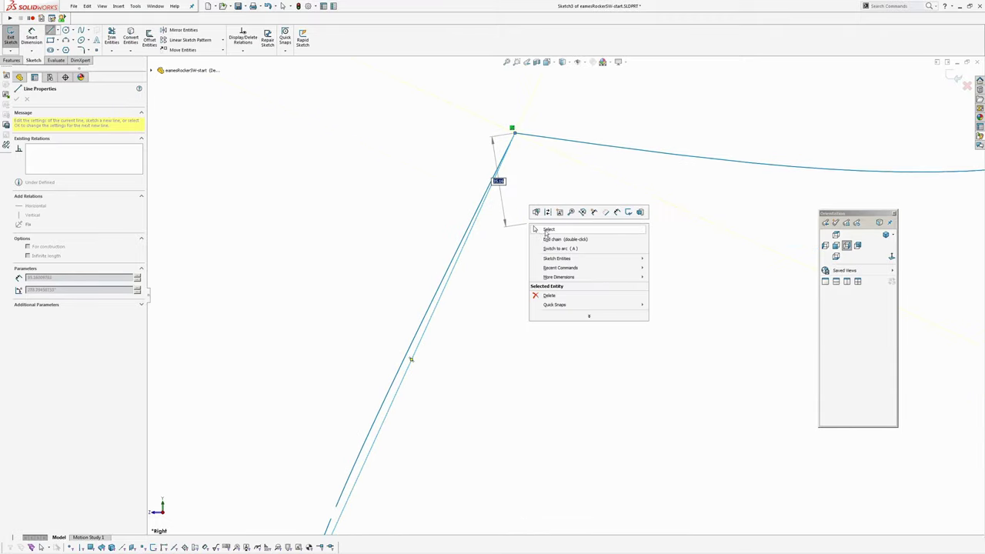
{"action": "left_click", "coordinate": [545, 231]}
Step: Delete the sketch relation at the line's upper end and exit the sketch
{"action": "left_click", "coordinate": [512, 129]}
{"action": "key", "text": "Delete"}
{"action": "scroll", "coordinate": [543, 216], "scroll_direction": "up", "scroll_amount": 3}
{"action": "scroll", "coordinate": [555, 215], "scroll_direction": "down", "scroll_amount": 1}
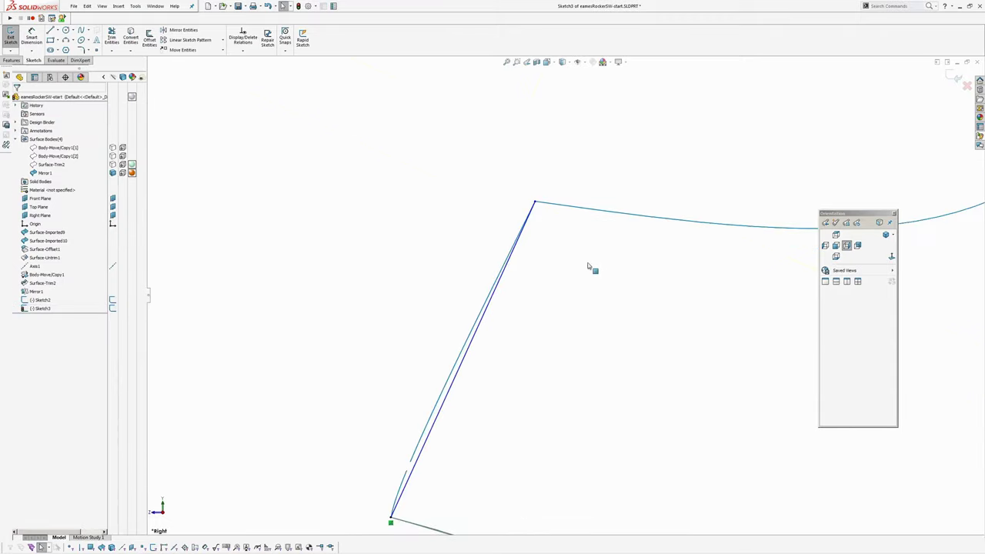
{"action": "middle_click_drag", "start_coordinate": [589, 266], "coordinate": [568, 206], "text": "ctrl"}
{"action": "left_click", "coordinate": [952, 78]}
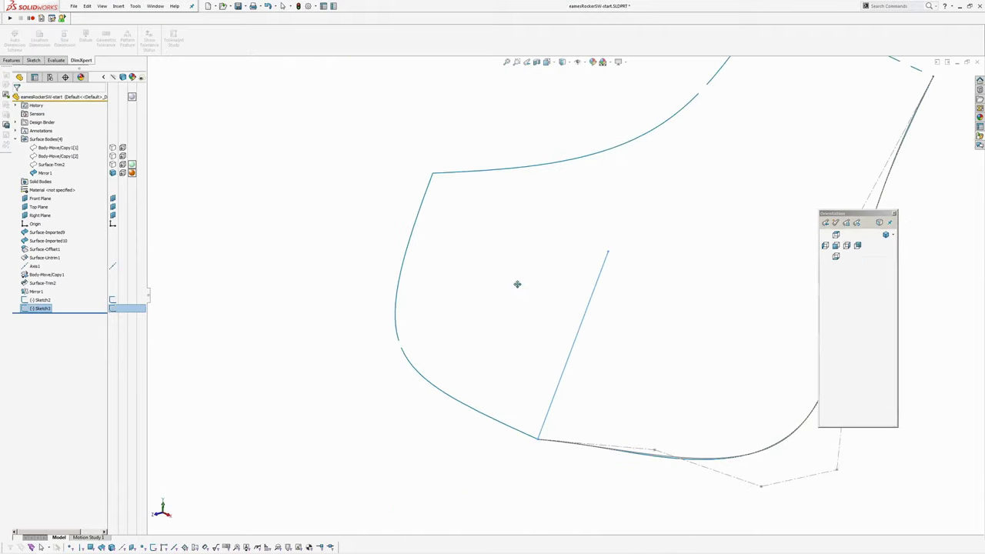
Step: Create a reference plane from the sketched line and the Right Plane, removing the chair face from its references
{"action": "left_click", "coordinate": [518, 307]}
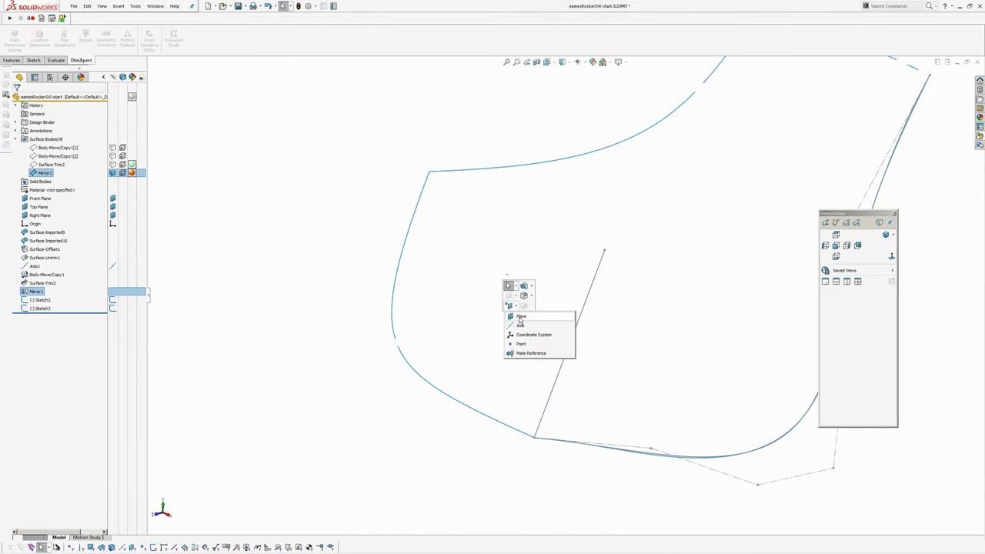
{"action": "left_click", "coordinate": [521, 318]}
{"action": "middle_click_drag", "start_coordinate": [588, 315], "coordinate": [573, 311]}
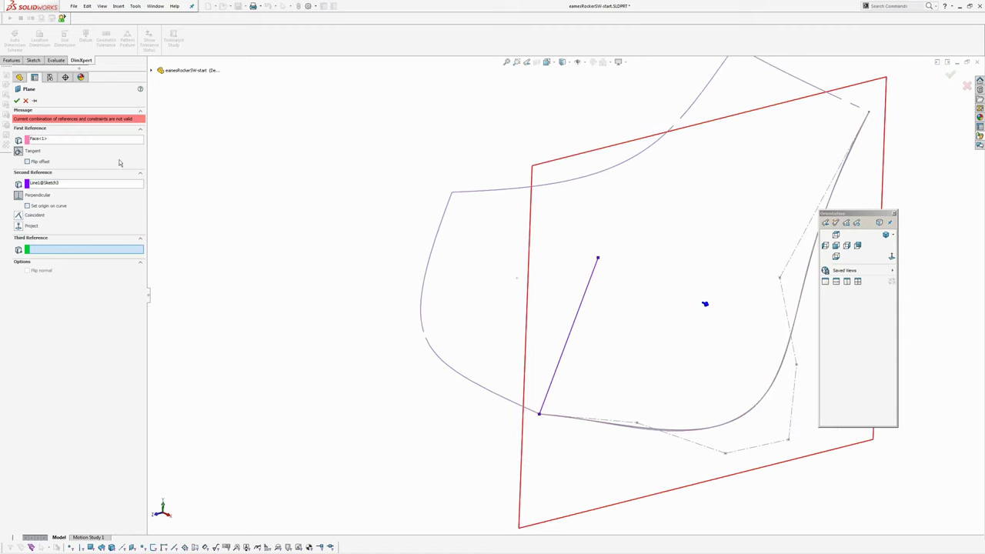
{"action": "left_click", "coordinate": [59, 140]}
{"action": "key", "text": "Delete"}
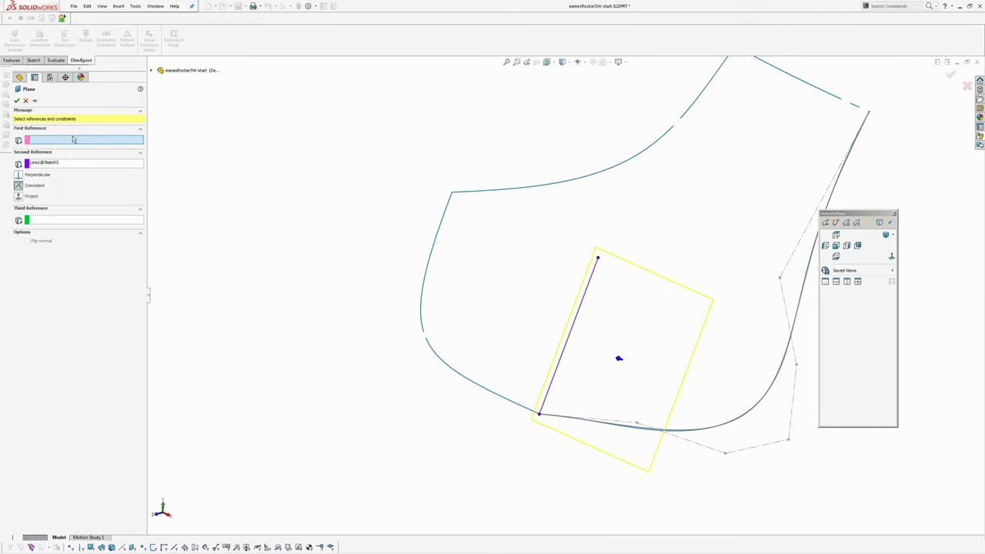
{"action": "left_click", "coordinate": [159, 70]}
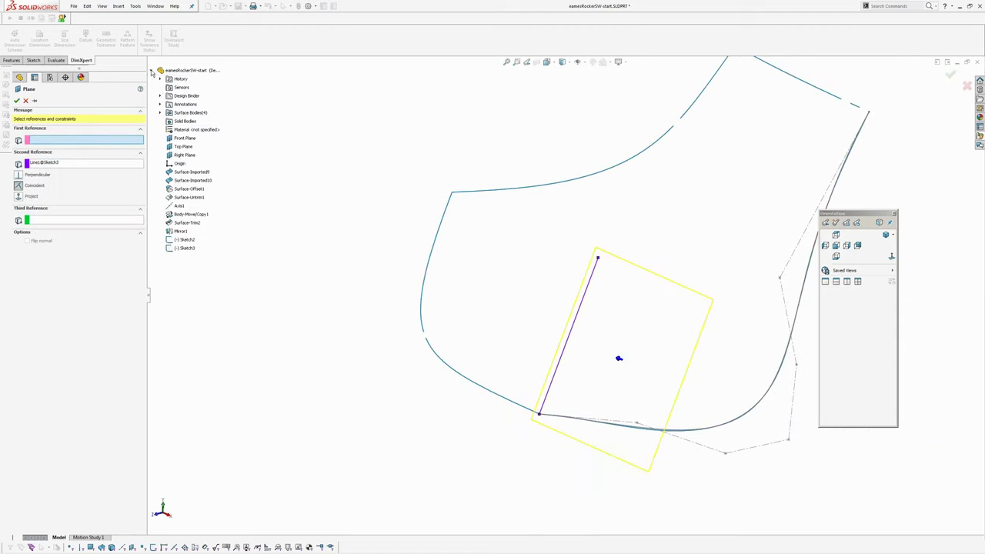
{"action": "left_click", "coordinate": [182, 157]}
{"action": "key", "text": "Return"}
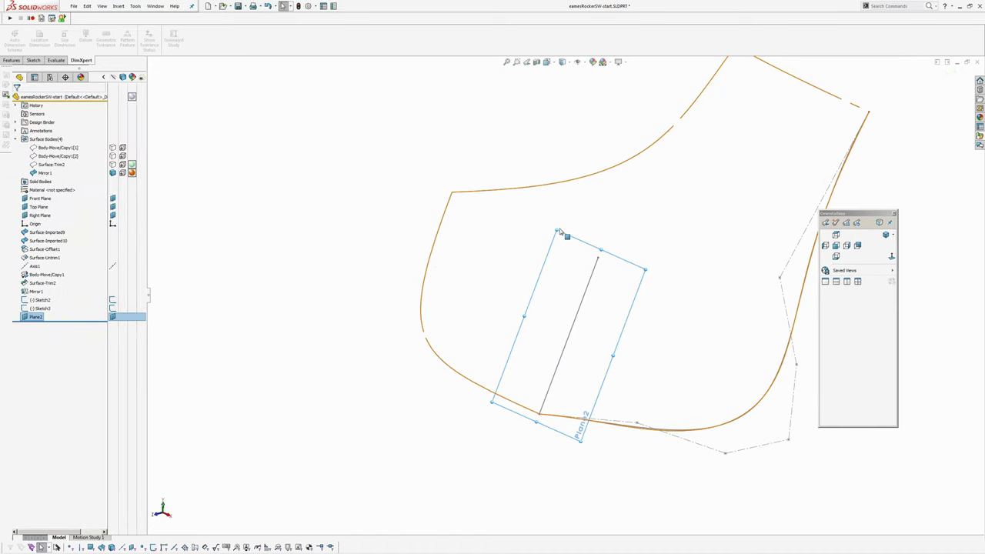
Step: Open a sketch on the new plane, face it squarely and display the chair surface shaded
{"action": "middle_click_drag", "start_coordinate": [559, 233], "coordinate": [475, 344]}
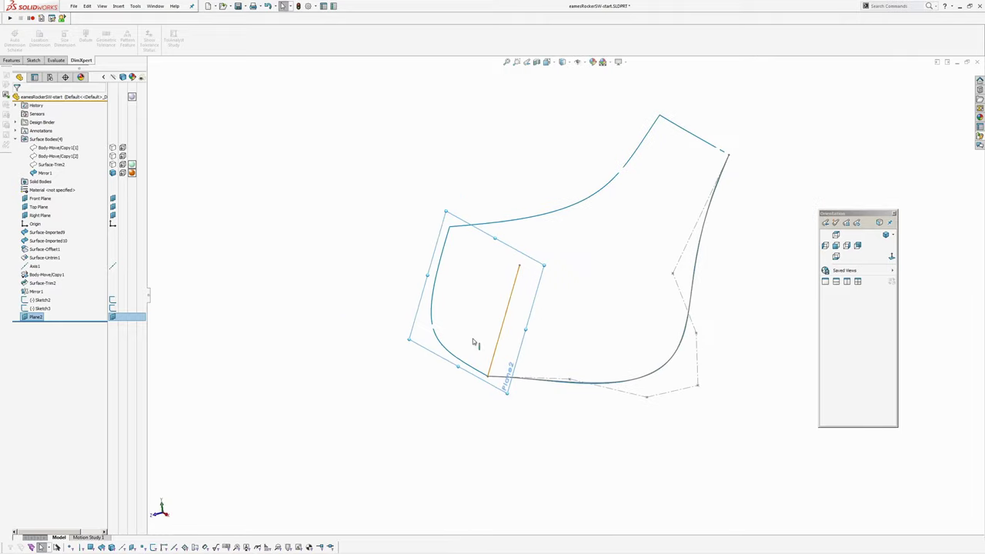
{"action": "left_click", "coordinate": [328, 413]}
{"action": "middle_click_drag", "start_coordinate": [327, 413], "coordinate": [393, 396]}
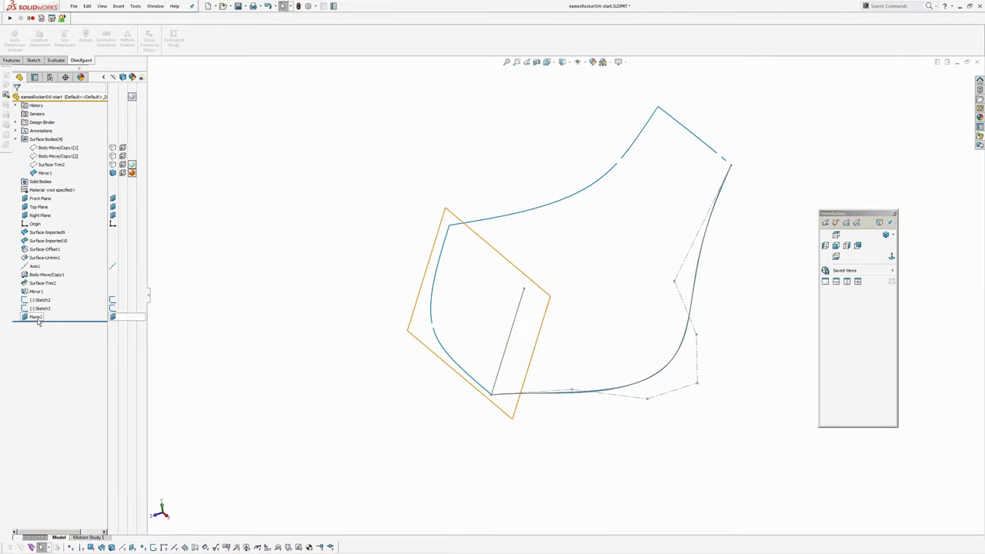
{"action": "key", "text": "s"}
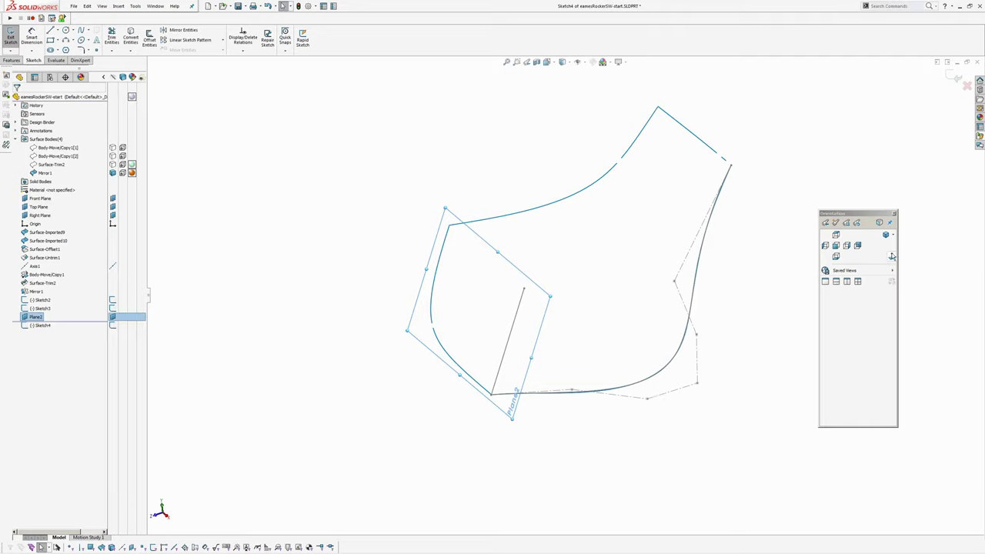
{"action": "left_click", "coordinate": [891, 256]}
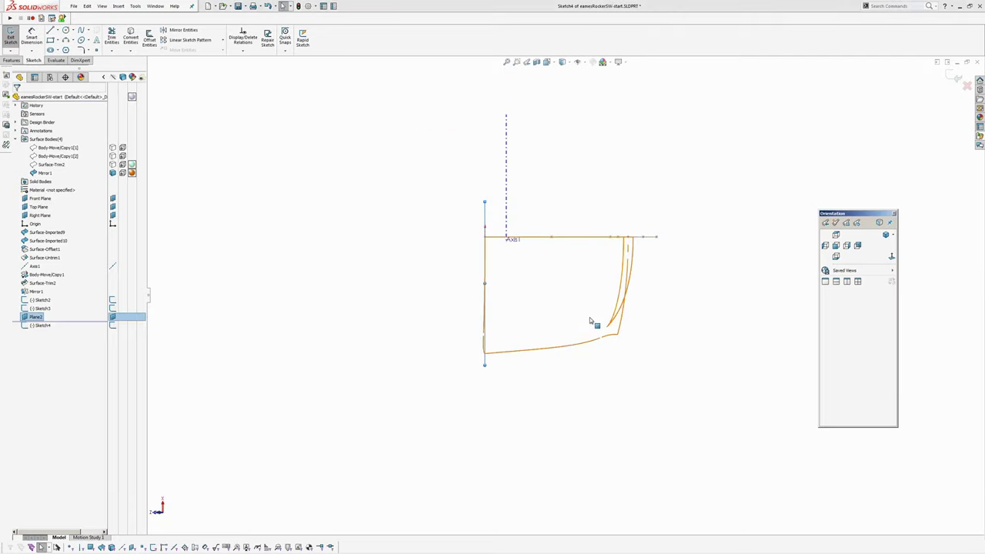
{"action": "key", "text": "ctrl+8"}
{"action": "left_click", "coordinate": [401, 271]}
{"action": "key", "text": "s"}
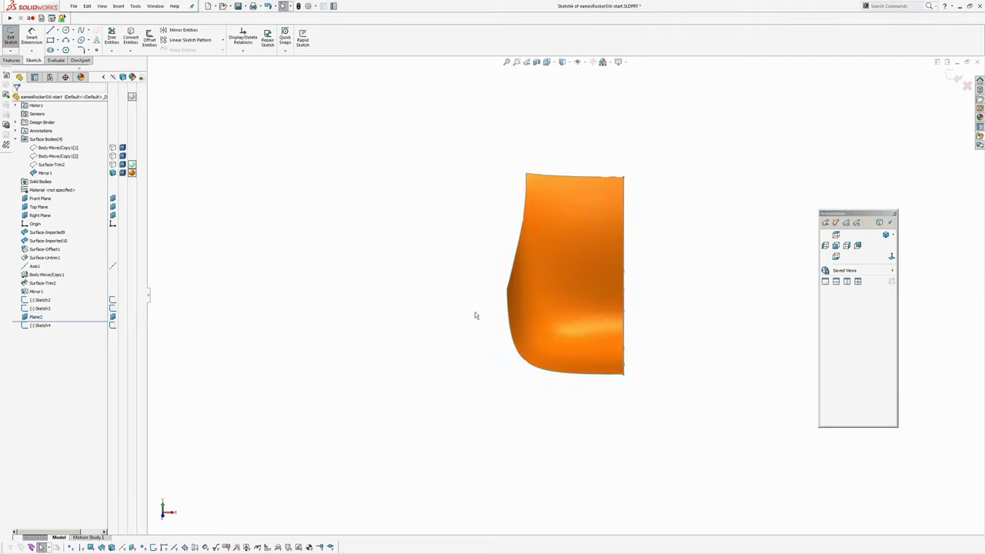
Step: Start a Bezier style spline with its first control vertex just outside the seat's upper outer corner
{"action": "scroll", "coordinate": [558, 327], "scroll_direction": "down", "scroll_amount": 3}
{"action": "middle_click_drag", "start_coordinate": [570, 332], "coordinate": [497, 330], "text": "ctrl"}
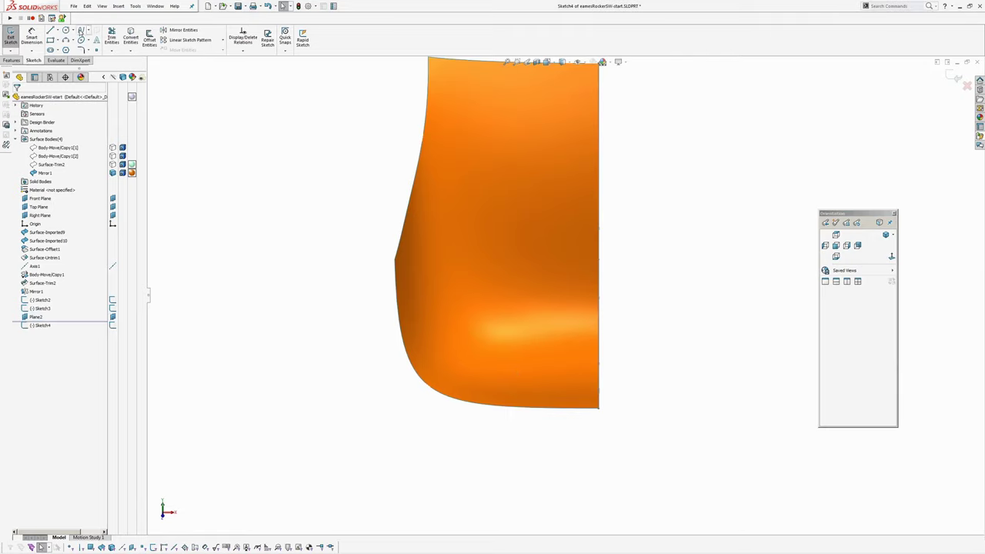
{"action": "left_click", "coordinate": [89, 30]}
{"action": "left_click", "coordinate": [99, 49]}
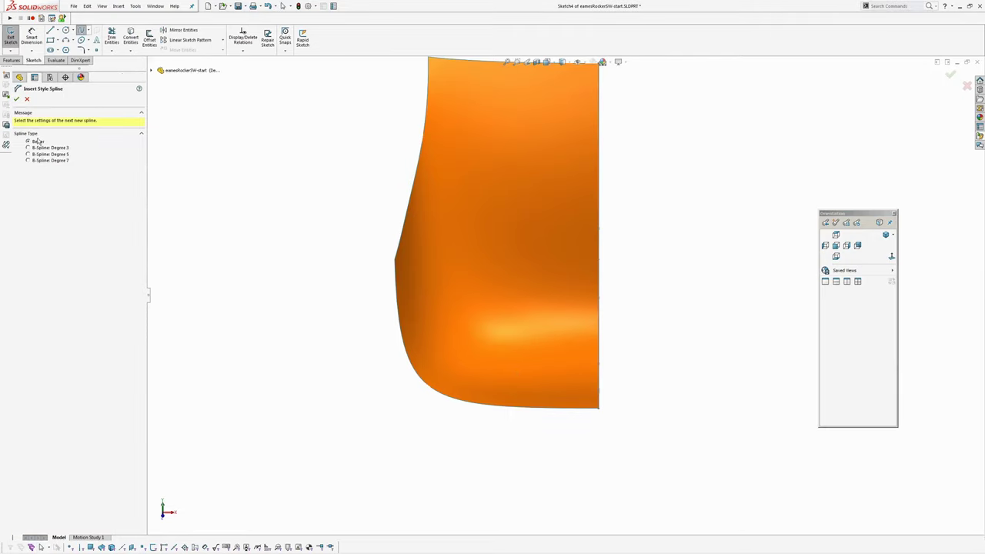
{"action": "middle_click_drag", "start_coordinate": [313, 371], "coordinate": [283, 399], "text": "ctrl"}
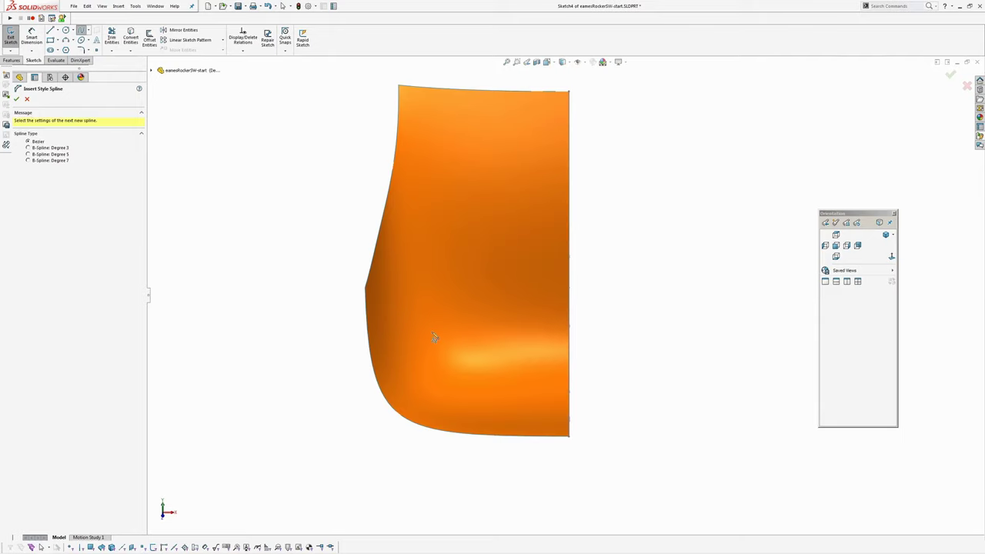
{"action": "scroll", "coordinate": [415, 332], "scroll_direction": "down", "scroll_amount": 3}
{"action": "left_click", "coordinate": [306, 236]}
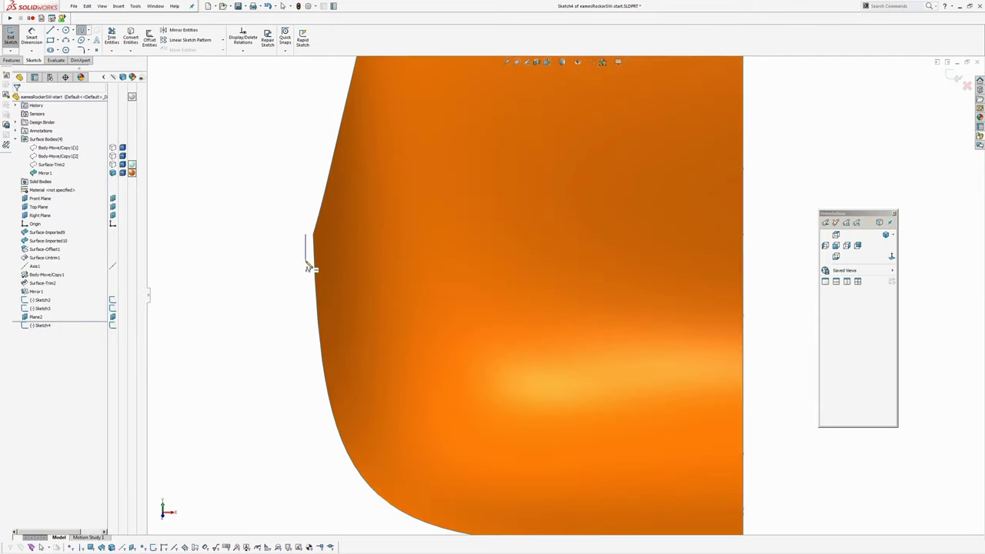
Step: Place three more control vertices around the seat's lower bend, ending the Bezier spline near the front centre corner
{"action": "scroll", "coordinate": [290, 234], "scroll_direction": "up", "scroll_amount": 3}
{"action": "scroll", "coordinate": [356, 317], "scroll_direction": "down", "scroll_amount": 4}
{"action": "middle_click_drag", "start_coordinate": [462, 310], "coordinate": [314, 270], "text": "ctrl"}
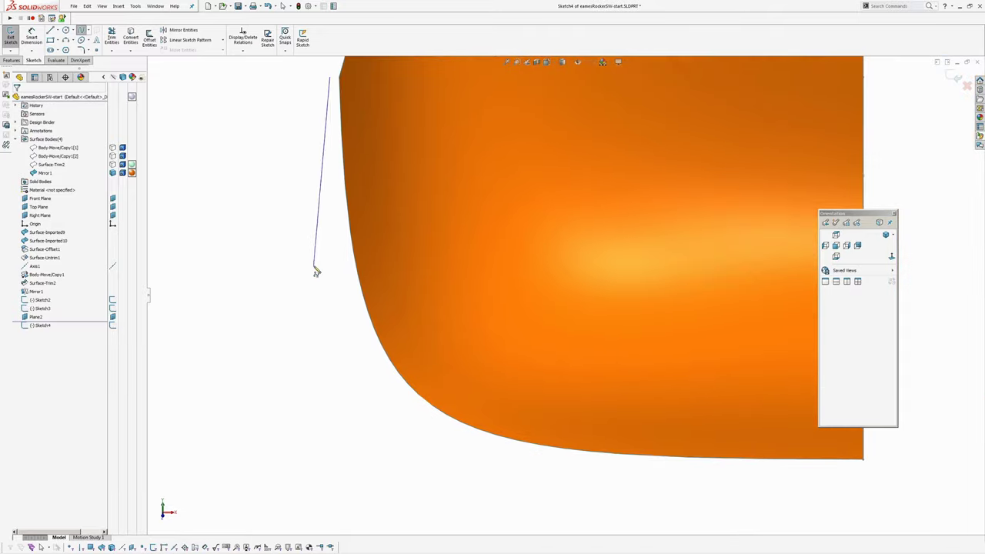
{"action": "left_click", "coordinate": [347, 300]}
{"action": "left_click", "coordinate": [454, 455]}
{"action": "middle_click_drag", "start_coordinate": [639, 468], "coordinate": [370, 449], "text": "ctrl"}
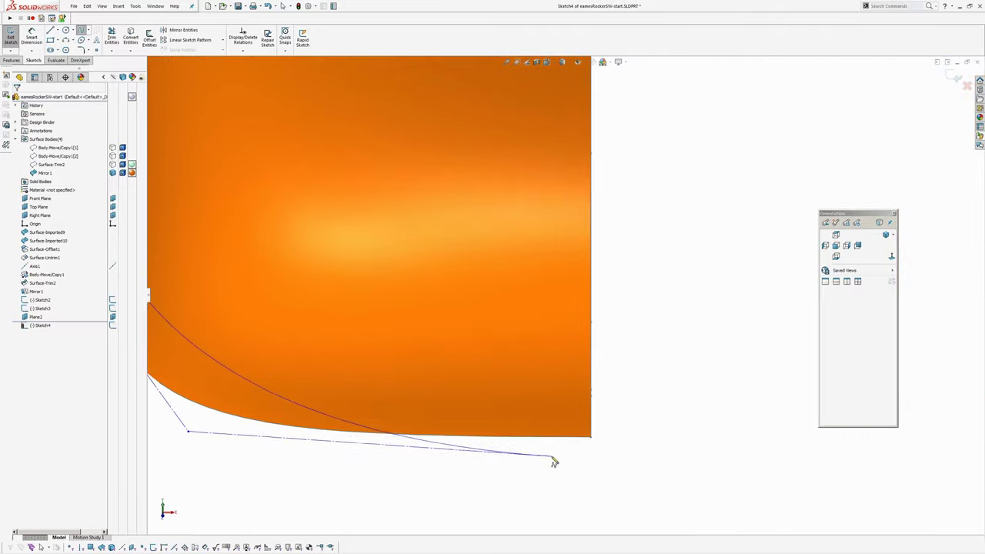
{"action": "left_click", "coordinate": [583, 446]}
{"action": "right_click", "coordinate": [595, 448]}
{"action": "left_click", "coordinate": [605, 454]}
Step: Move the Bezier spline's lower end onto the seat's front centre corner
{"action": "scroll", "coordinate": [597, 454], "scroll_direction": "down", "scroll_amount": 5}
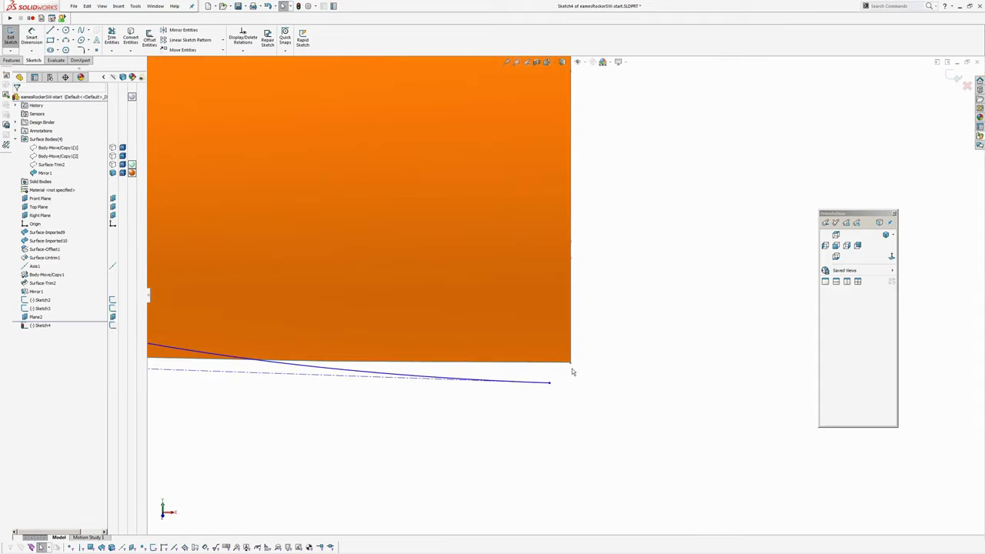
{"action": "scroll", "coordinate": [541, 387], "scroll_direction": "down", "scroll_amount": 3}
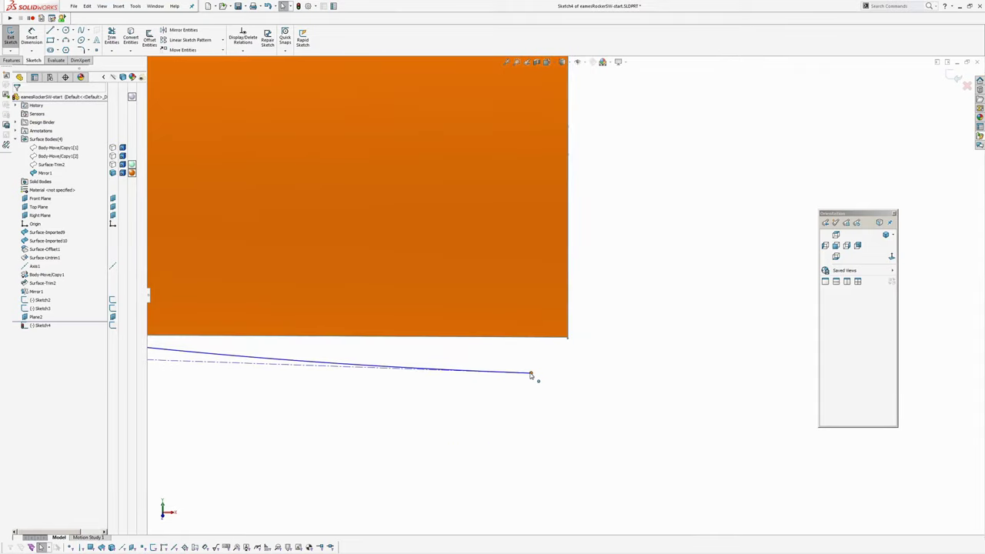
{"action": "left_click_drag", "start_coordinate": [531, 373], "coordinate": [568, 339]}
{"action": "scroll", "coordinate": [517, 390], "scroll_direction": "up", "scroll_amount": 4}
{"action": "left_click", "coordinate": [583, 383]}
Step: Apply a Vertical relation to the spline's control leg beside the front centre corner and shift its control vertex toward the centre
{"action": "mouse_move", "coordinate": [518, 389]}
{"action": "middle_mouse_down", "text": "ctrl"}
{"action": "mouse_move", "coordinate": [599, 396]}
{"action": "mouse_move", "coordinate": [402, 323]}
{"action": "mouse_move", "coordinate": [408, 310]}
{"action": "mouse_move", "coordinate": [621, 302]}
{"action": "mouse_move", "coordinate": [547, 338]}
{"action": "mouse_move", "coordinate": [546, 320]}
{"action": "mouse_move", "coordinate": [564, 395]}
{"action": "mouse_move", "coordinate": [449, 356]}
{"action": "middle_mouse_up", "text": "ctrl"}
{"action": "left_click", "coordinate": [379, 316]}
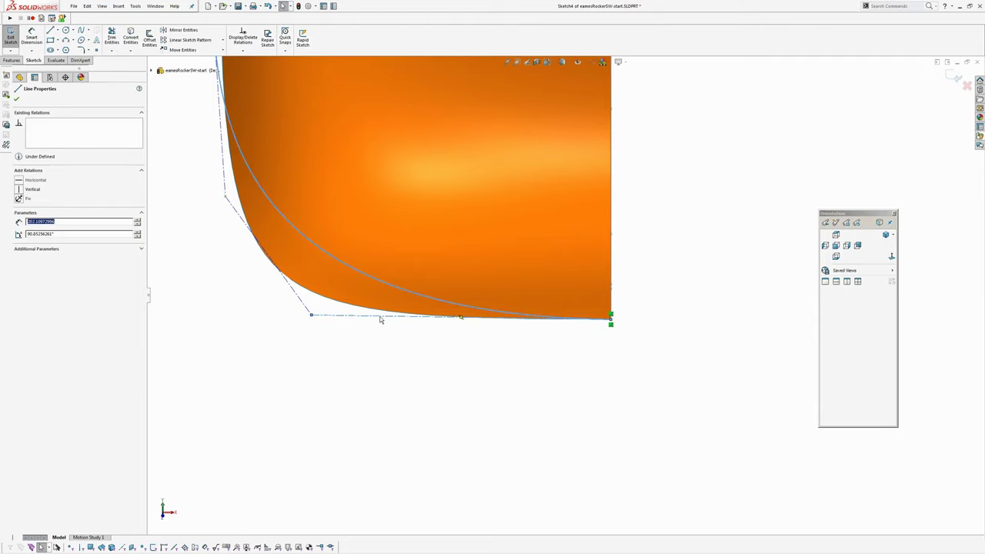
{"action": "left_click", "coordinate": [412, 283]}
{"action": "left_click", "coordinate": [435, 371]}
{"action": "scroll", "coordinate": [438, 374], "scroll_direction": "up", "scroll_amount": 2}
{"action": "middle_click_drag", "start_coordinate": [463, 353], "coordinate": [457, 429], "text": "ctrl"}
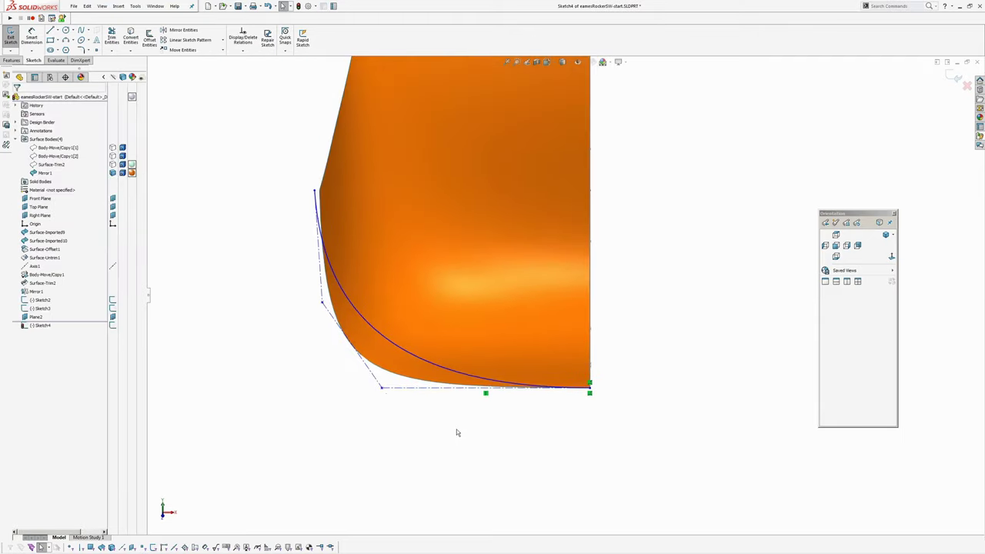
{"action": "left_click_drag", "start_coordinate": [382, 388], "coordinate": [419, 394]}
Step: Join the Bezier spline's lower end to the silhouette spline's front end point with a sketch relation
{"action": "middle_click_drag", "start_coordinate": [601, 417], "coordinate": [492, 446], "text": "ctrl"}
{"action": "left_click", "coordinate": [552, 440]}
{"action": "scroll", "coordinate": [548, 440], "scroll_direction": "down", "scroll_amount": 5}
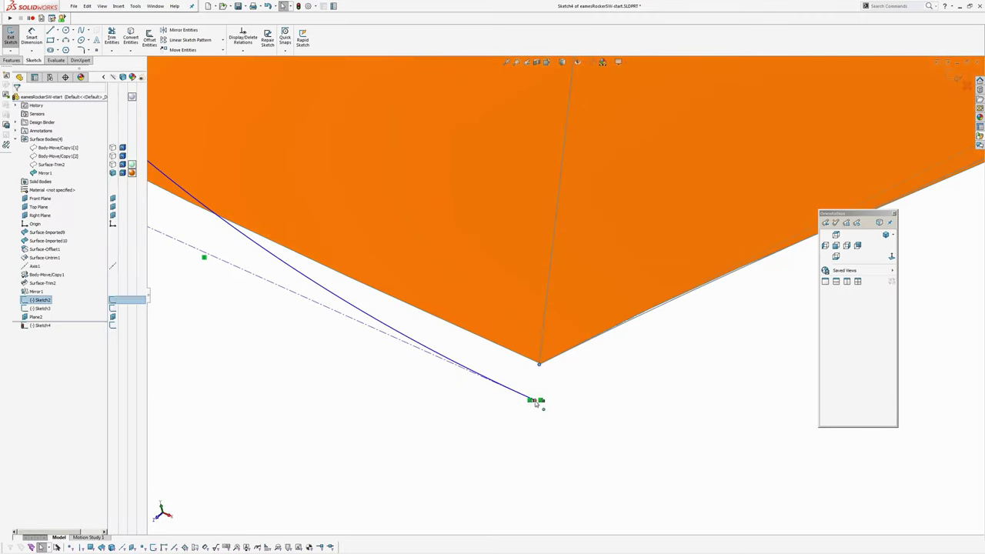
{"action": "left_click", "coordinate": [536, 401], "text": "ctrl"}
{"action": "left_click", "coordinate": [581, 372]}
Step: Move the lower control vertex outward, away from the front centre corner, to bring the spline nearer the seat's edge
{"action": "scroll", "coordinate": [476, 350], "scroll_direction": "up", "scroll_amount": 9}
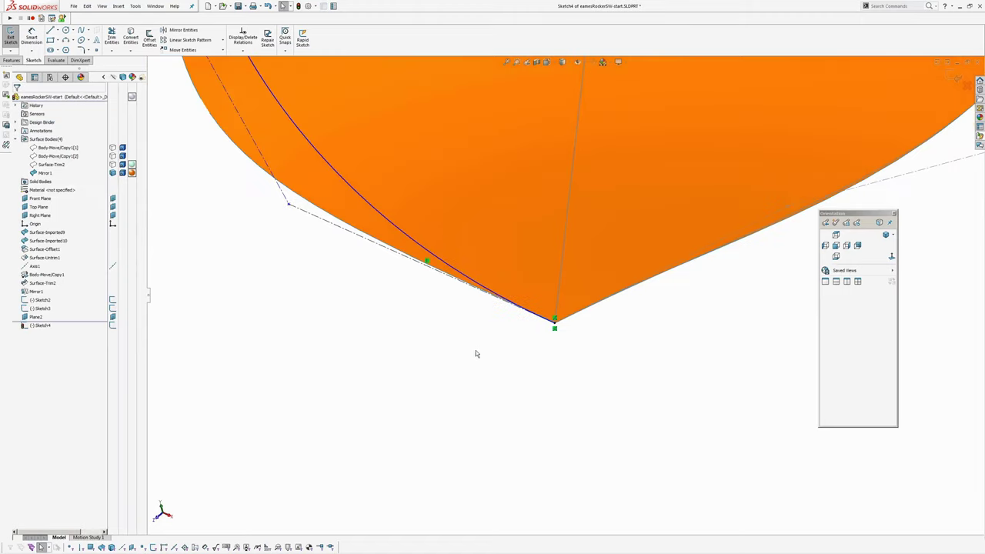
{"action": "middle_click_drag", "start_coordinate": [451, 357], "coordinate": [482, 311]}
{"action": "scroll", "coordinate": [471, 339], "scroll_direction": "down", "scroll_amount": 3}
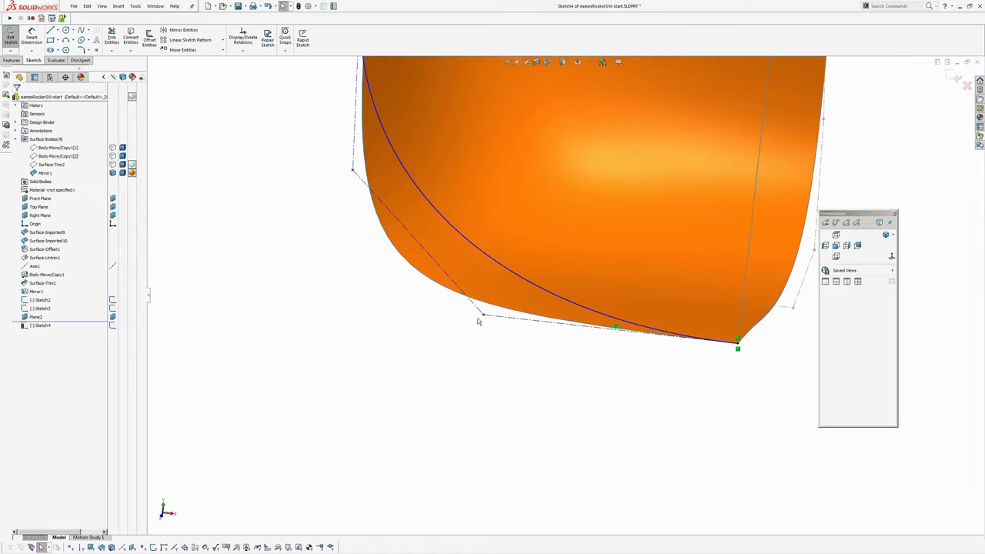
{"action": "left_click_drag", "start_coordinate": [481, 316], "coordinate": [453, 319]}
{"action": "middle_click_drag", "start_coordinate": [469, 316], "coordinate": [579, 391]}
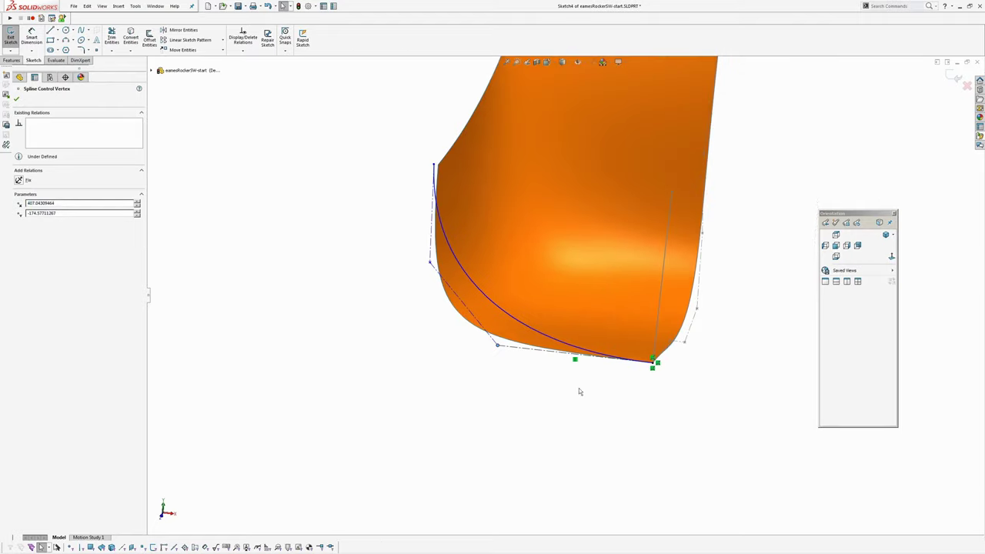
Step: Move the Bezier spline's outer control vertex beyond the seat's rounded corner and place its free end on the seat's side corner
{"action": "middle_click_drag", "start_coordinate": [655, 394], "coordinate": [402, 325]}
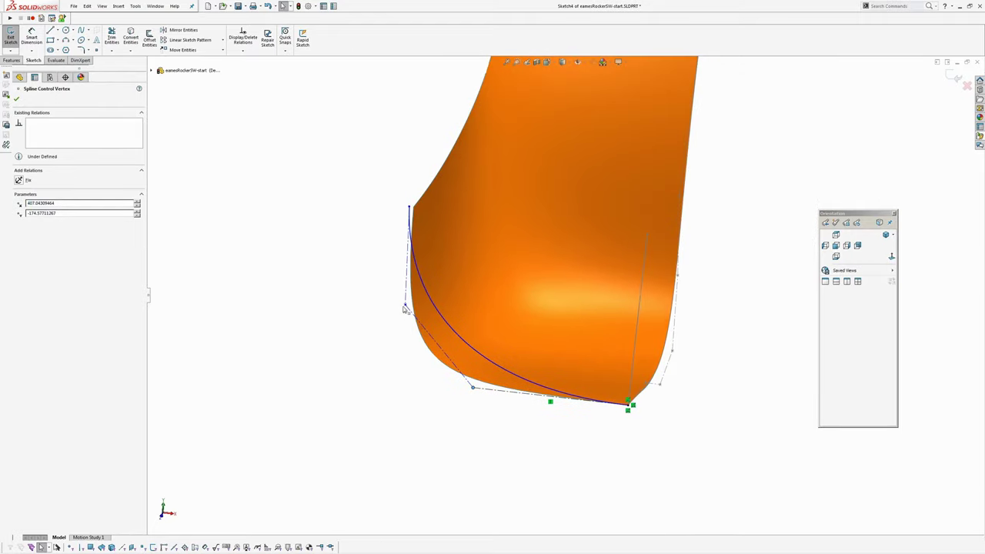
{"action": "left_click_drag", "start_coordinate": [403, 306], "coordinate": [396, 394]}
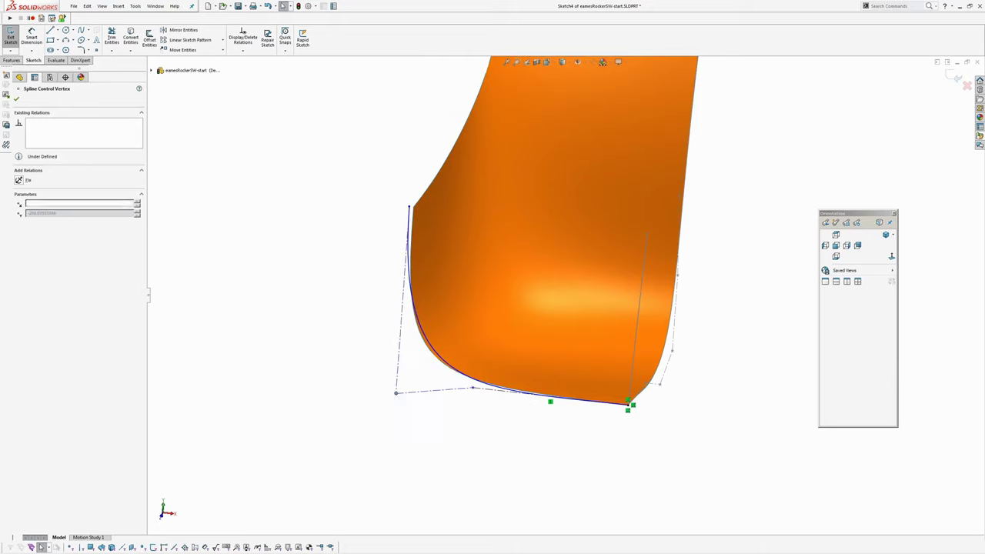
{"action": "left_click", "coordinate": [891, 257]}
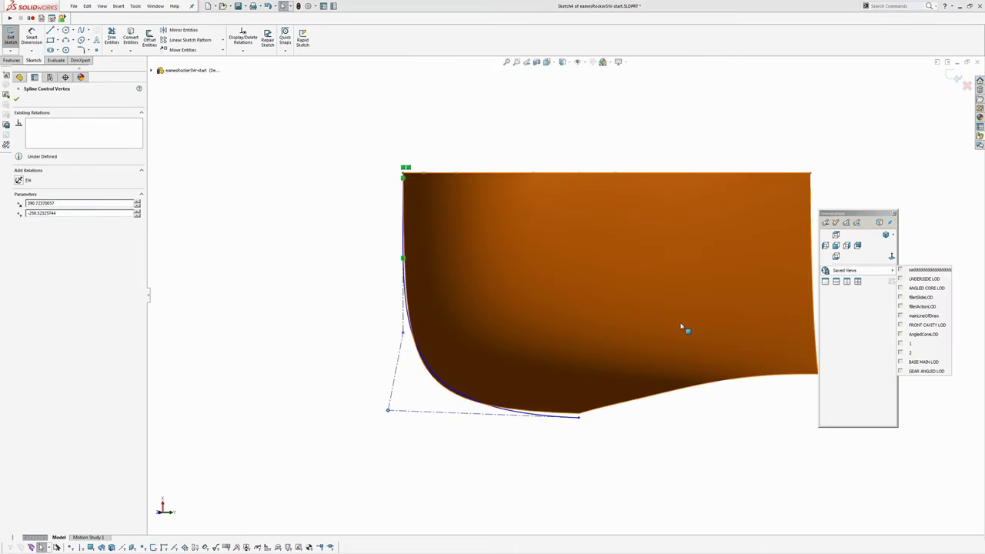
{"action": "key", "text": "shift+Right"}
{"action": "key", "text": "ctrl+1"}
{"action": "scroll", "coordinate": [453, 278], "scroll_direction": "down", "scroll_amount": 3}
{"action": "scroll", "coordinate": [483, 304], "scroll_direction": "down", "scroll_amount": 2}
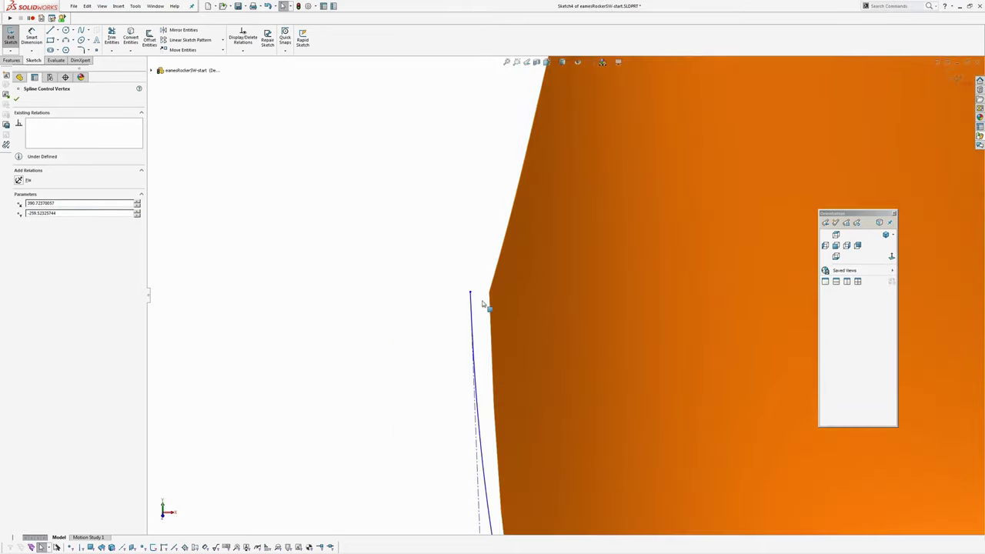
{"action": "left_click_drag", "start_coordinate": [471, 293], "coordinate": [490, 293]}
{"action": "left_click", "coordinate": [472, 301]}
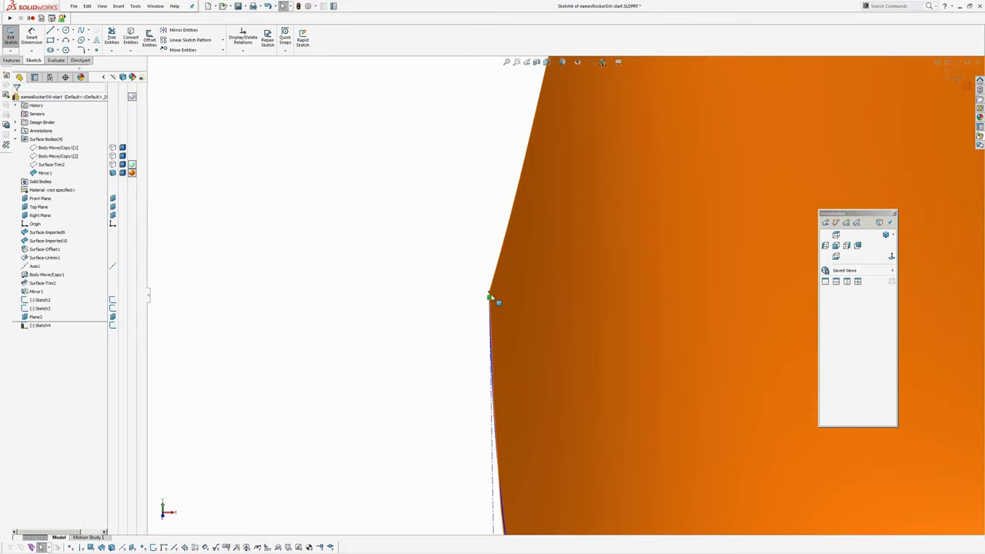
Step: Reposition both middle control vertices near the seat's rounded front corner so the spline follows the edge more closely
{"action": "scroll", "coordinate": [494, 336], "scroll_direction": "up", "scroll_amount": 8}
{"action": "middle_click_drag", "start_coordinate": [613, 387], "coordinate": [528, 312], "text": "ctrl"}
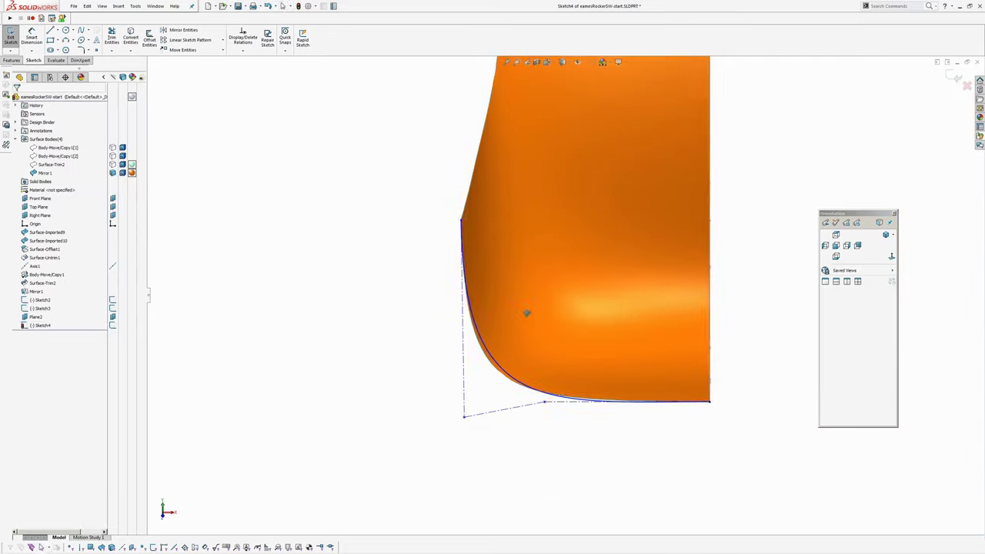
{"action": "scroll", "coordinate": [540, 399], "scroll_direction": "down", "scroll_amount": 4}
{"action": "scroll", "coordinate": [541, 416], "scroll_direction": "up", "scroll_amount": 1}
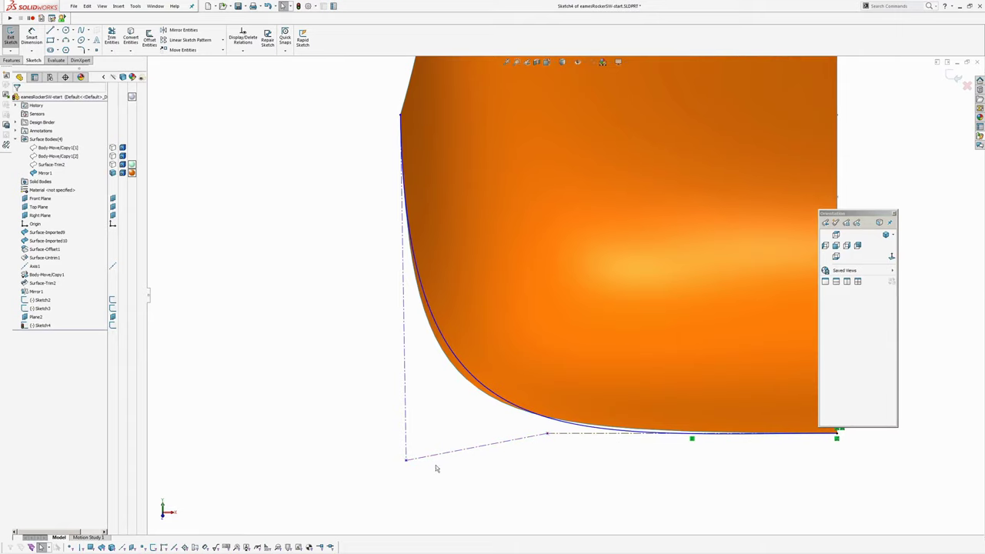
{"action": "left_click_drag", "start_coordinate": [406, 461], "coordinate": [403, 406]}
{"action": "left_click_drag", "start_coordinate": [546, 435], "coordinate": [450, 444]}
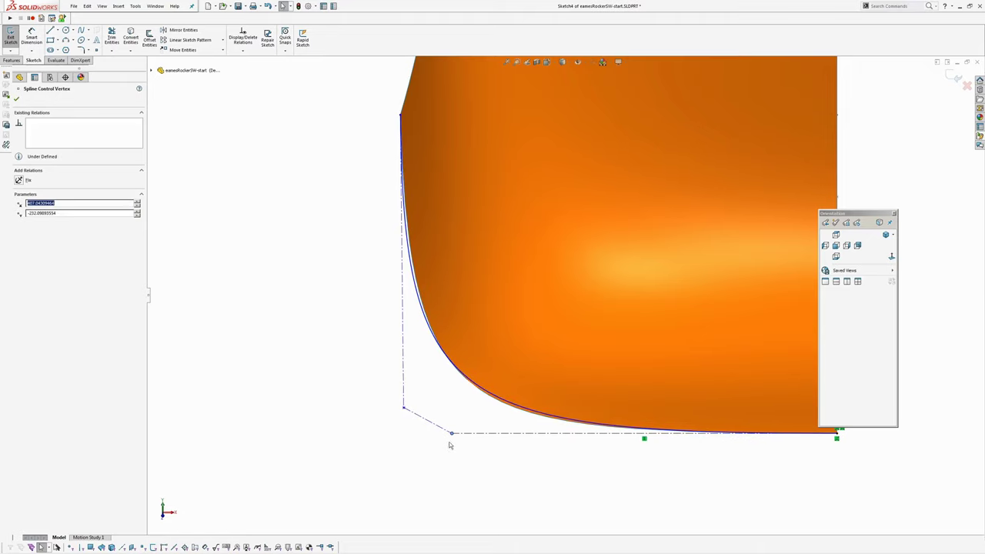
{"action": "left_click_drag", "start_coordinate": [406, 409], "coordinate": [414, 403]}
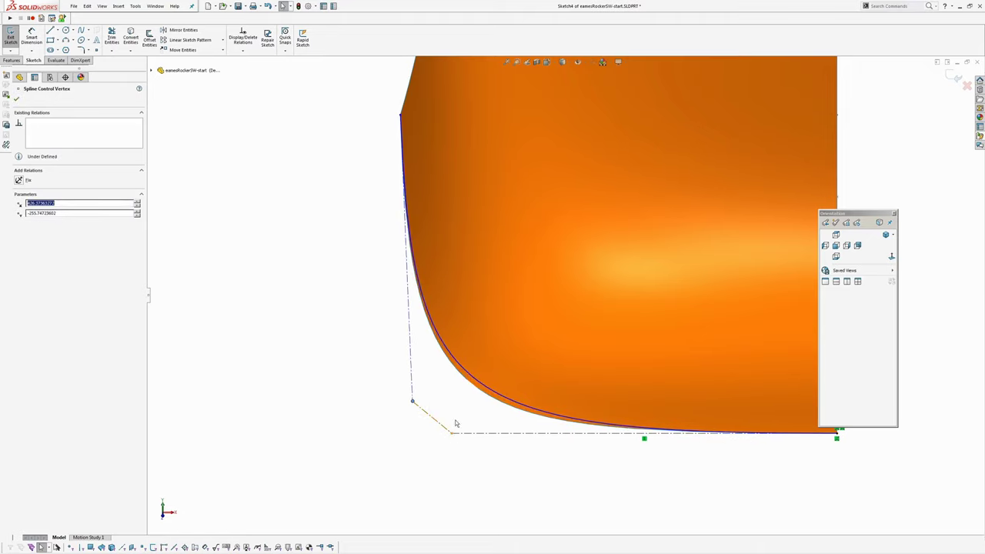
Step: Insert an additional control vertex into the Bezier spline along its control leg by the seat's front edge
{"action": "left_click", "coordinate": [475, 387]}
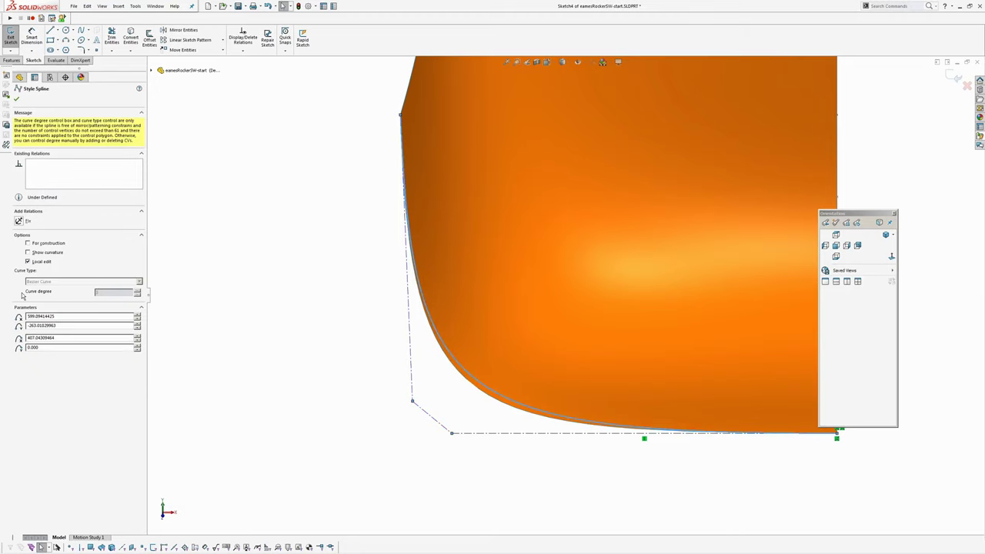
{"action": "scroll", "coordinate": [444, 300], "scroll_direction": "up", "scroll_amount": 1}
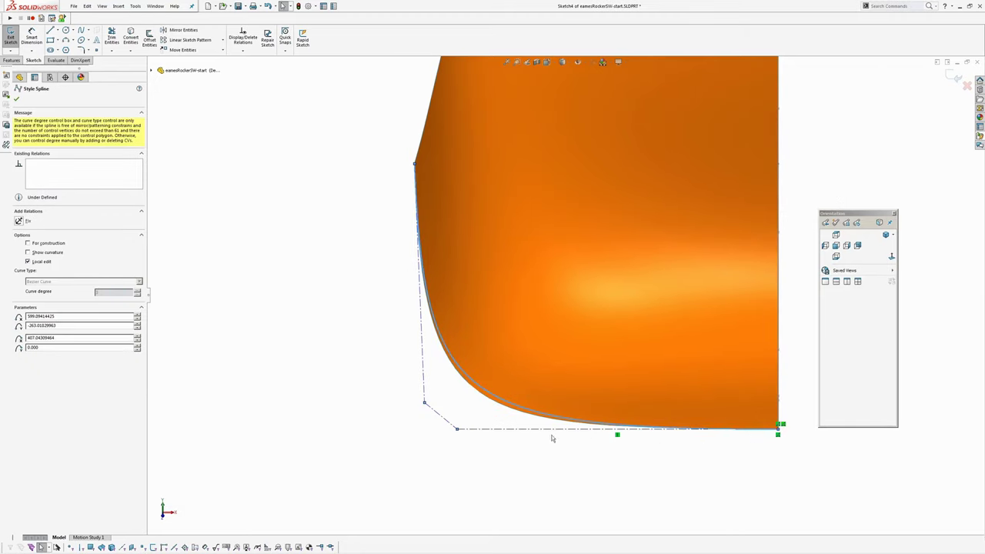
{"action": "left_click", "coordinate": [352, 369]}
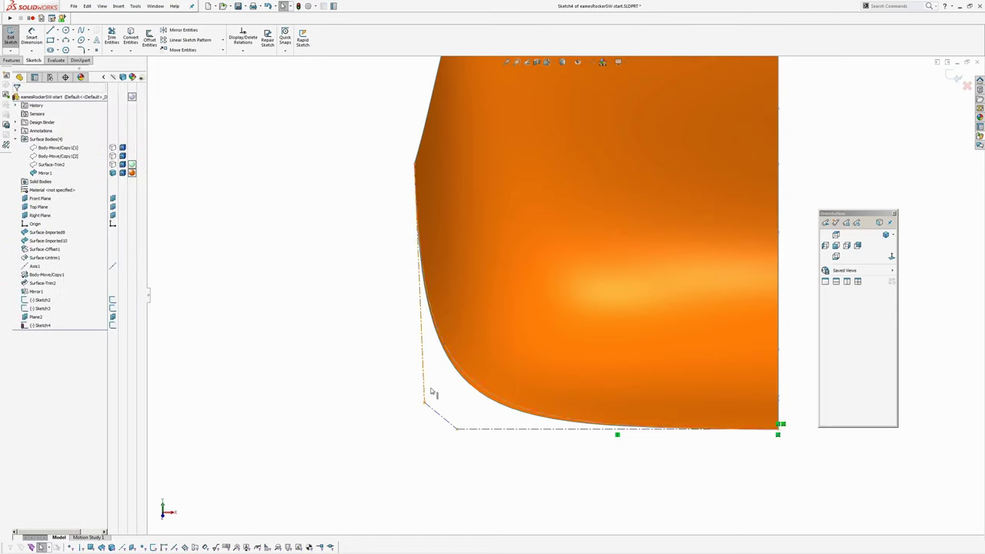
{"action": "left_click", "coordinate": [504, 402]}
{"action": "right_click", "coordinate": [504, 403]}
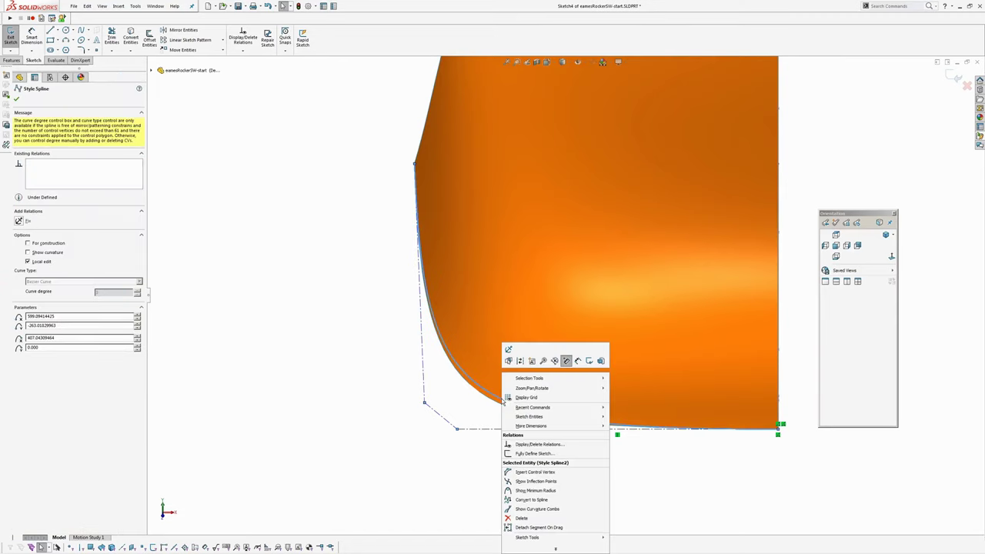
{"action": "left_click", "coordinate": [527, 472]}
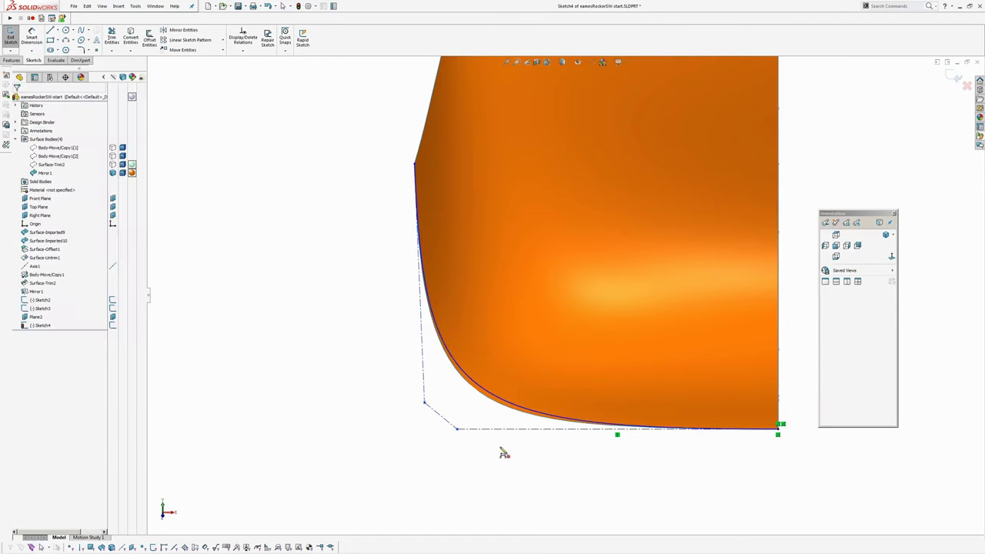
{"action": "left_click", "coordinate": [513, 435]}
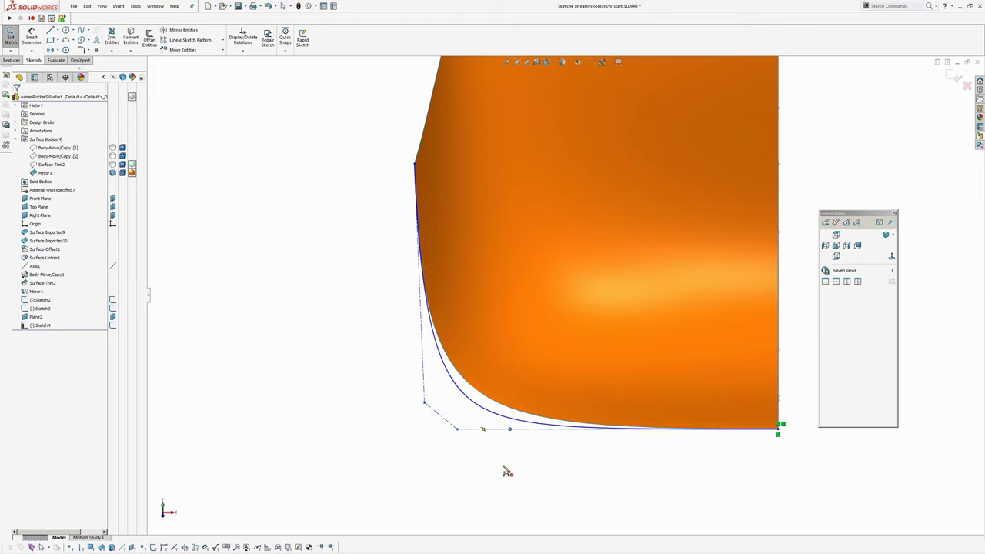
{"action": "key", "text": "Escape"}
Step: Shift the inserted control vertex toward the centre and apply a Vertical relation to the control leg ending at the front centre corner
{"action": "left_click_drag", "start_coordinate": [512, 435], "coordinate": [594, 453]}
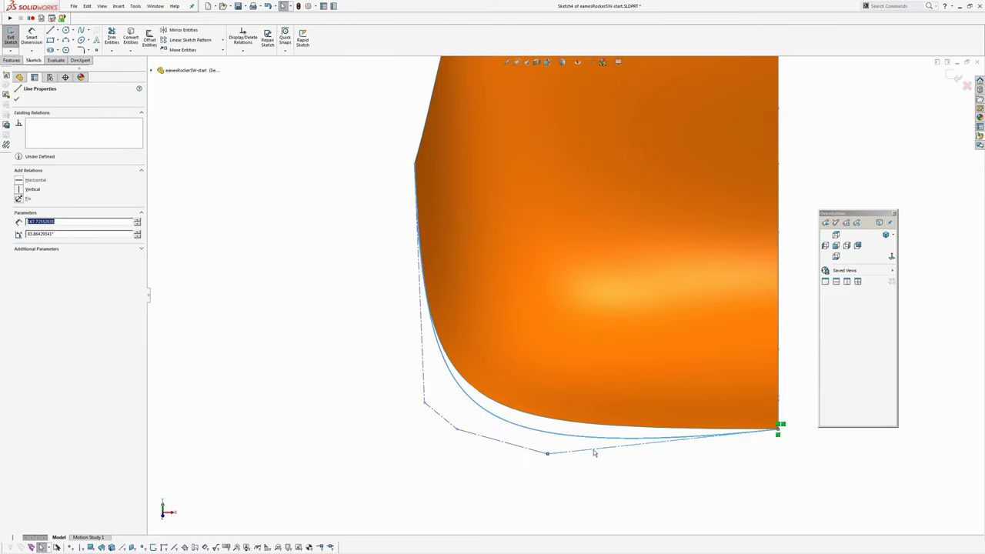
{"action": "left_click", "coordinate": [620, 417]}
{"action": "left_click", "coordinate": [617, 482]}
Step: Move the inserted vertex further toward the centre and adjust the control vertices around the rounded corner to fit the seat's edge
{"action": "left_click_drag", "start_coordinate": [548, 429], "coordinate": [621, 439]}
{"action": "left_click_drag", "start_coordinate": [460, 431], "coordinate": [422, 400]}
{"action": "left_click", "coordinate": [511, 446]}
{"action": "middle_click_drag", "start_coordinate": [510, 446], "coordinate": [482, 443], "text": "ctrl"}
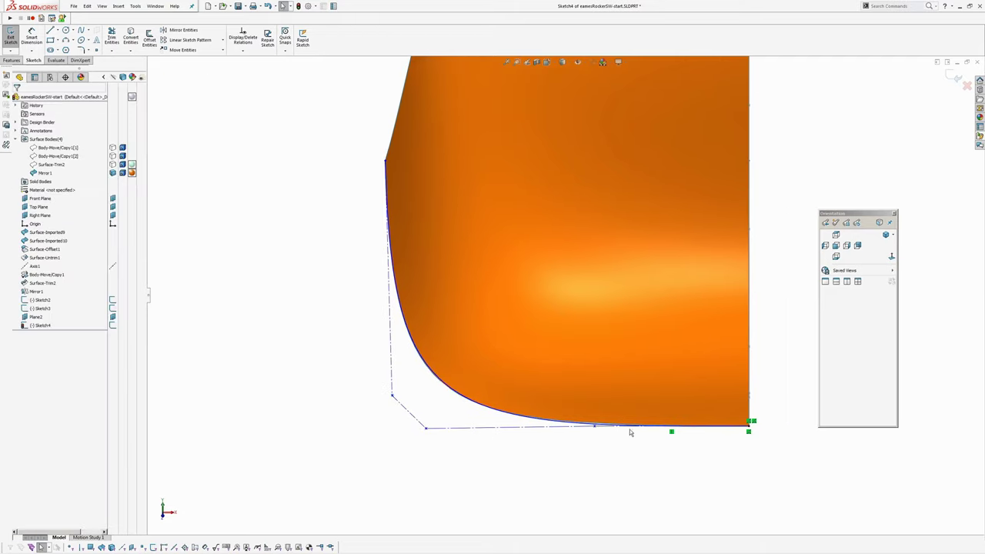
Step: Make the two control legs along the seat's front edge Collinear
{"action": "scroll", "coordinate": [590, 431], "scroll_direction": "down", "scroll_amount": 3}
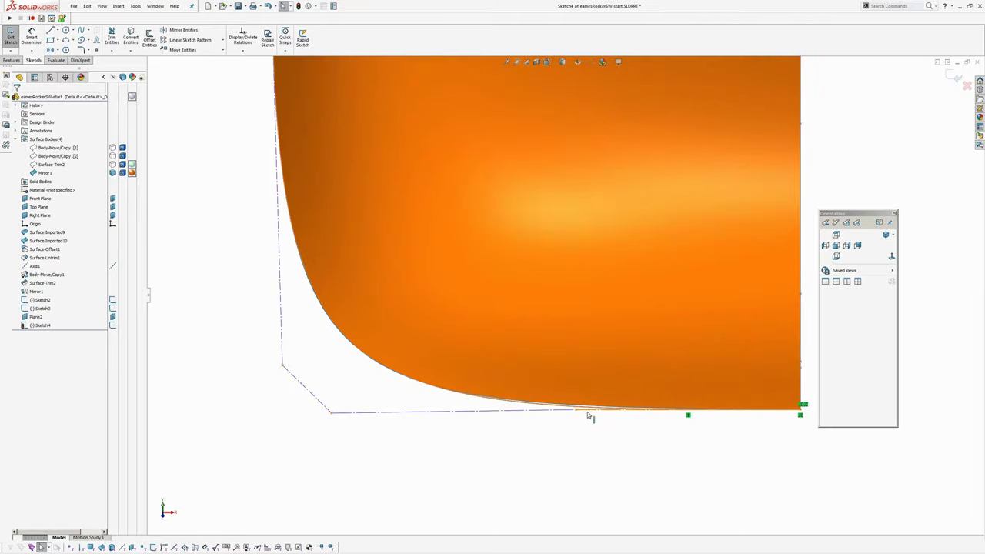
{"action": "left_click", "coordinate": [587, 413]}
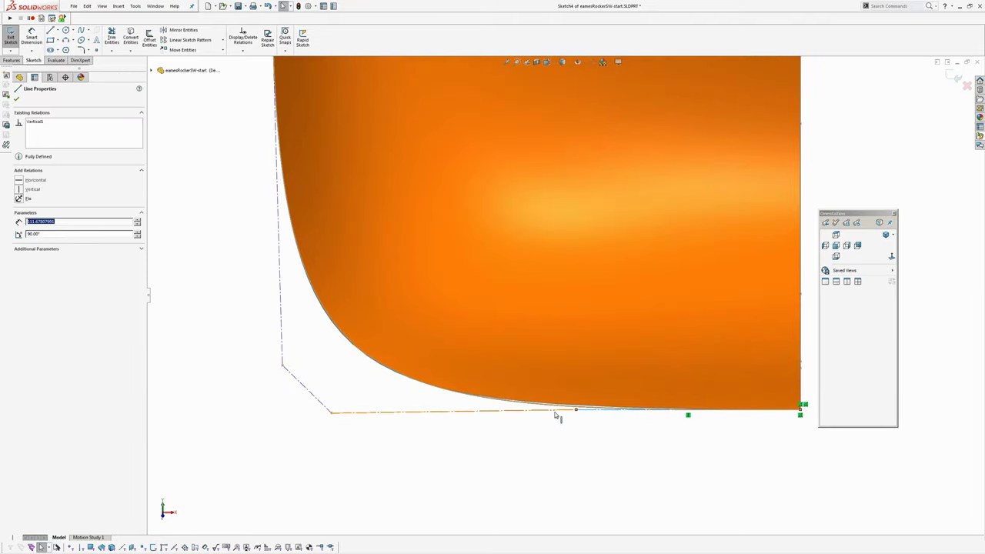
{"action": "left_click", "coordinate": [555, 414], "text": "ctrl"}
{"action": "left_click", "coordinate": [598, 379]}
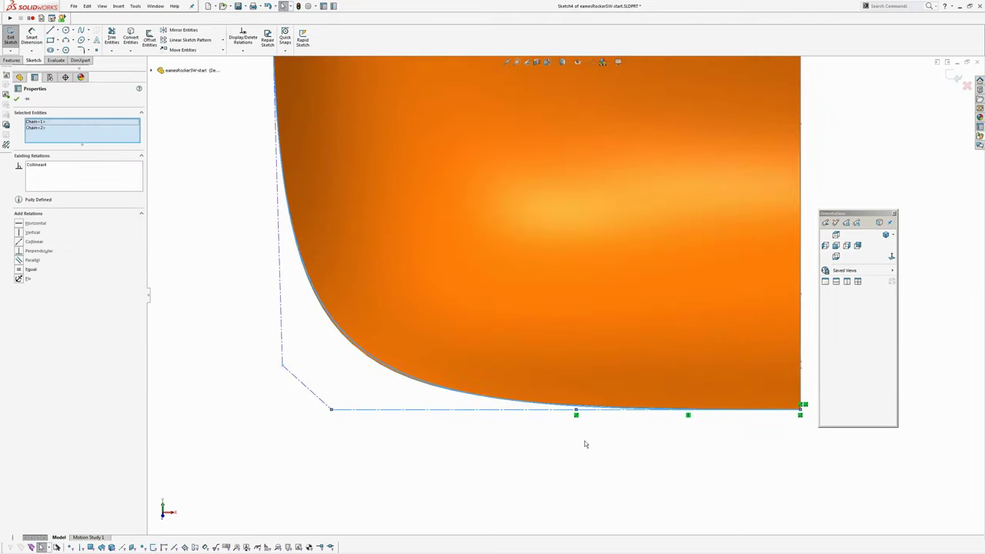
{"action": "left_click", "coordinate": [584, 441]}
Step: Nudge a control vertex at the rounded front corner for a closer edge fit and exit the sketch
{"action": "scroll", "coordinate": [493, 450], "scroll_direction": "up", "scroll_amount": 1}
{"action": "middle_click_drag", "start_coordinate": [494, 450], "coordinate": [490, 480], "text": "ctrl"}
{"action": "mouse_move", "coordinate": [373, 424]}
{"action": "left_mouse_down"}
{"action": "mouse_move", "coordinate": [400, 423]}
{"action": "mouse_move", "coordinate": [372, 426]}
{"action": "left_mouse_up"}
{"action": "scroll", "coordinate": [468, 468], "scroll_direction": "up", "scroll_amount": 2}
{"action": "left_click", "coordinate": [467, 468]}
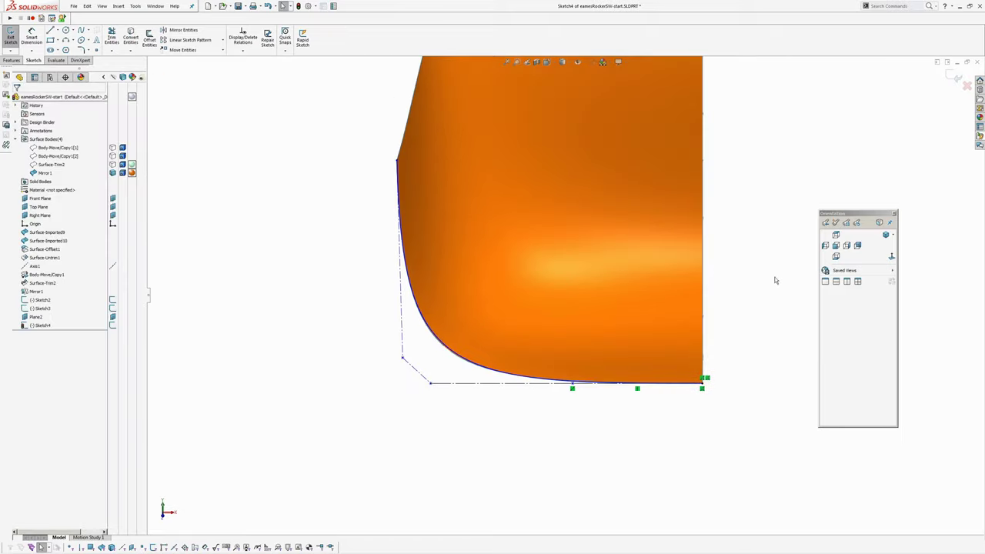
{"action": "left_click", "coordinate": [953, 77]}
Step: Create a reference plane perpendicular to the side-silhouette spline and coincident with the vertex at the backrest's upper centre corner
{"action": "scroll", "coordinate": [622, 332], "scroll_direction": "up", "scroll_amount": 5}
{"action": "middle_click_drag", "start_coordinate": [622, 332], "coordinate": [519, 405]}
{"action": "left_click", "coordinate": [518, 404]}
{"action": "scroll", "coordinate": [559, 166], "scroll_direction": "down", "scroll_amount": 3}
{"action": "middle_click_drag", "start_coordinate": [561, 172], "coordinate": [611, 154]}
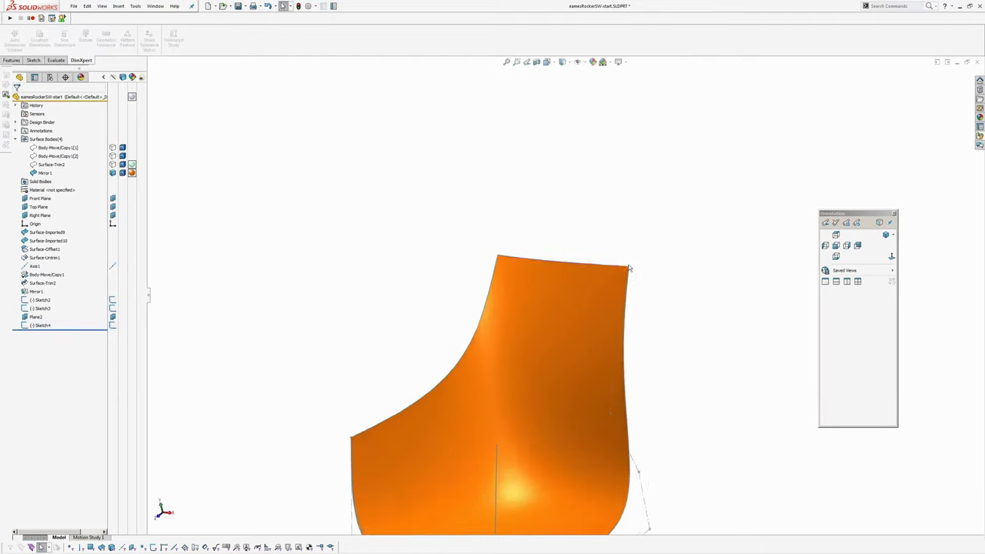
{"action": "middle_click_drag", "start_coordinate": [629, 267], "coordinate": [570, 237]}
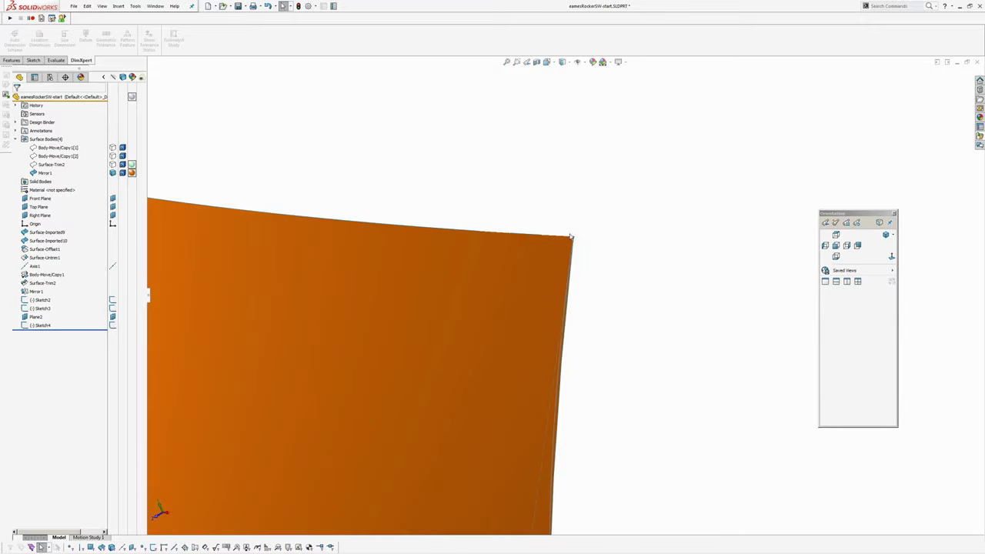
{"action": "key", "text": "s"}
{"action": "left_click", "coordinate": [628, 247]}
{"action": "left_click", "coordinate": [633, 260]}
{"action": "middle_click_drag", "start_coordinate": [614, 250], "coordinate": [580, 254]}
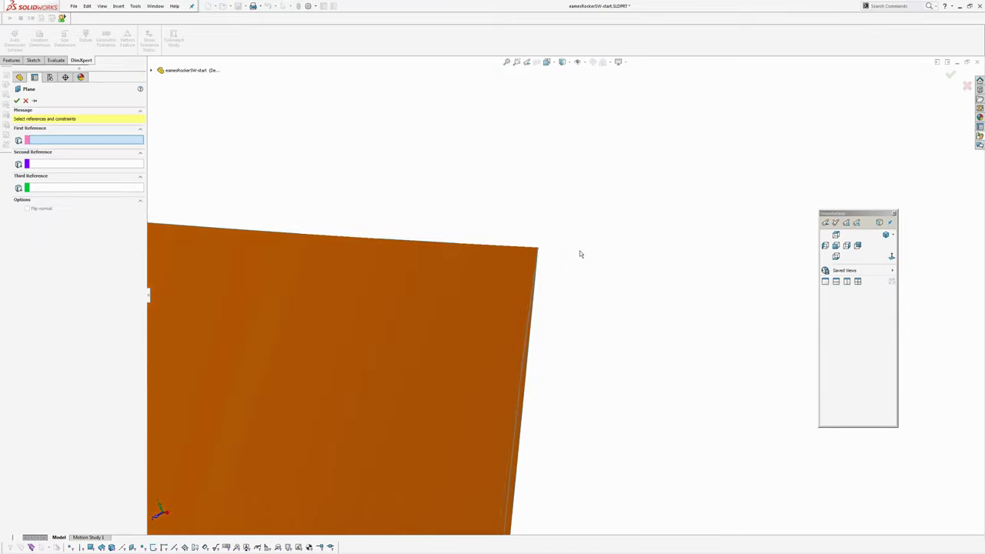
{"action": "left_click", "coordinate": [536, 273]}
{"action": "left_click", "coordinate": [538, 249]}
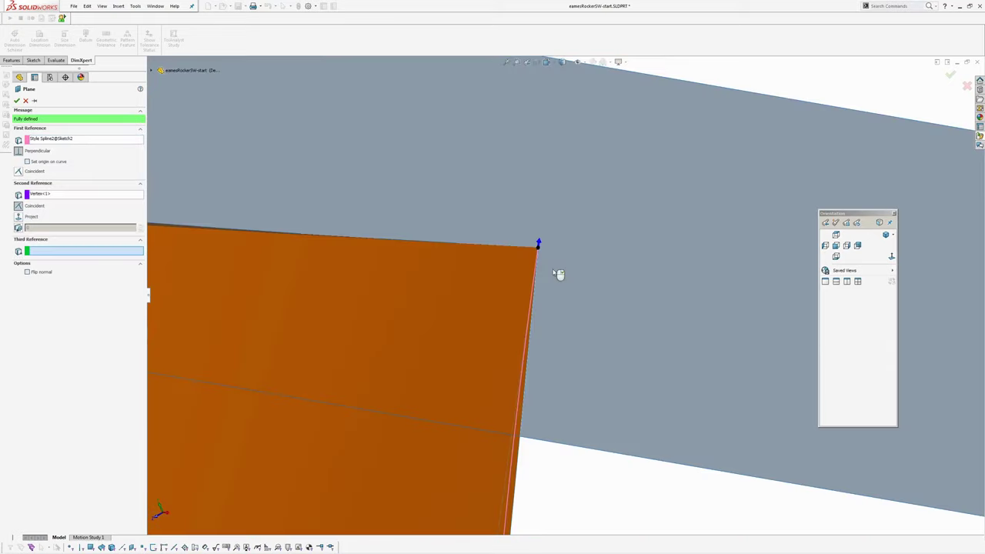
{"action": "scroll", "coordinate": [559, 276], "scroll_direction": "up", "scroll_amount": 5}
{"action": "right_click", "coordinate": [576, 291]}
Step: Shrink the new plane's displayed outline to roughly the width of the backrest's upper edge
{"action": "scroll", "coordinate": [576, 291], "scroll_direction": "up", "scroll_amount": 5}
{"action": "middle_click_drag", "start_coordinate": [576, 291], "coordinate": [492, 205]}
{"action": "scroll", "coordinate": [512, 288], "scroll_direction": "up", "scroll_amount": 4}
{"action": "middle_click_drag", "start_coordinate": [458, 264], "coordinate": [562, 335]}
{"action": "left_click_drag", "start_coordinate": [667, 378], "coordinate": [529, 317]}
{"action": "scroll", "coordinate": [523, 315], "scroll_direction": "down", "scroll_amount": 5}
{"action": "middle_click_drag", "start_coordinate": [502, 313], "coordinate": [477, 303]}
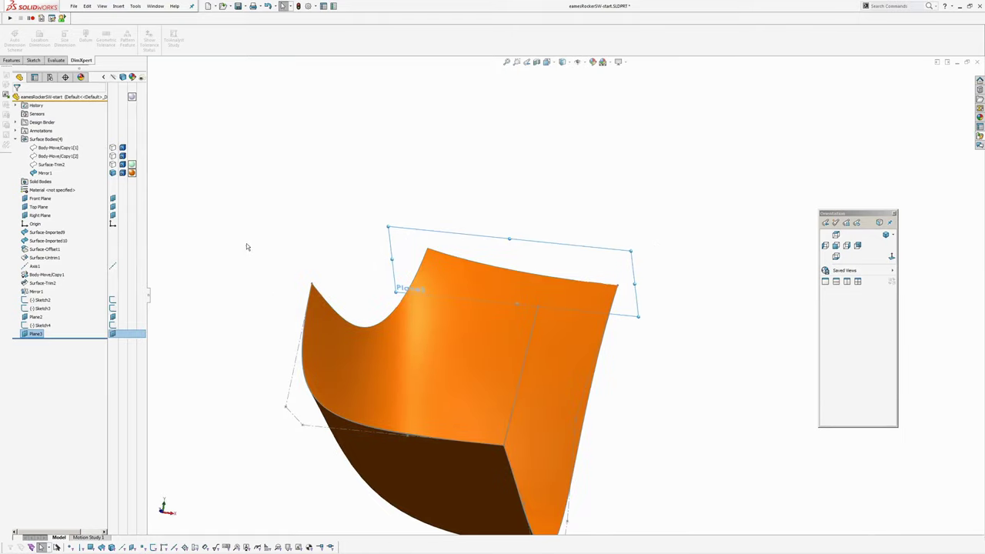
{"action": "left_click", "coordinate": [246, 246]}
Step: Start a sketch on the new plane and draw a Bezier style spline with three control points above the backrest's upper edge
{"action": "left_click", "coordinate": [38, 334]}
{"action": "key", "text": "s"}
{"action": "mouse_move", "coordinate": [481, 291]}
{"action": "middle_mouse_down"}
{"action": "mouse_move", "coordinate": [512, 274]}
{"action": "mouse_move", "coordinate": [460, 488]}
{"action": "mouse_move", "coordinate": [557, 392]}
{"action": "middle_mouse_up"}
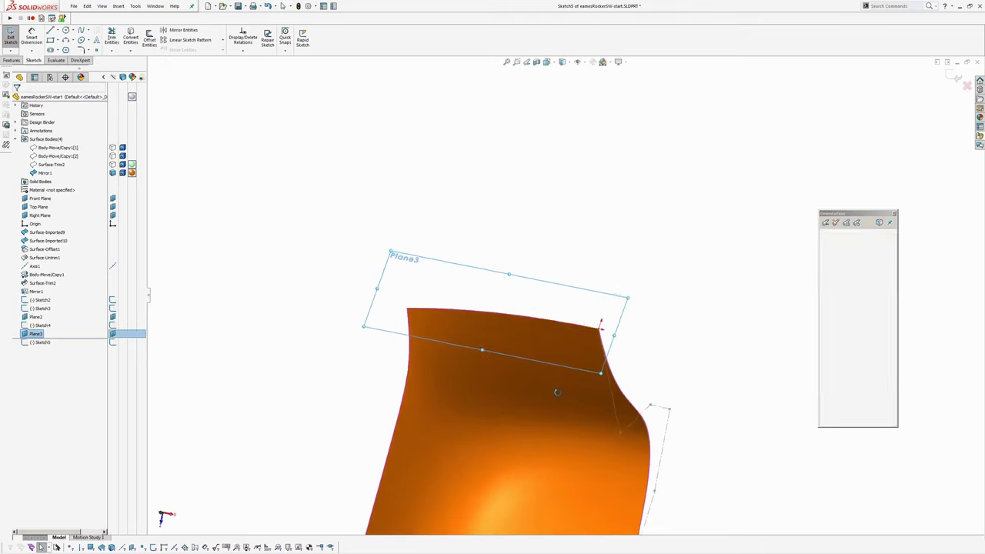
{"action": "left_click", "coordinate": [86, 31]}
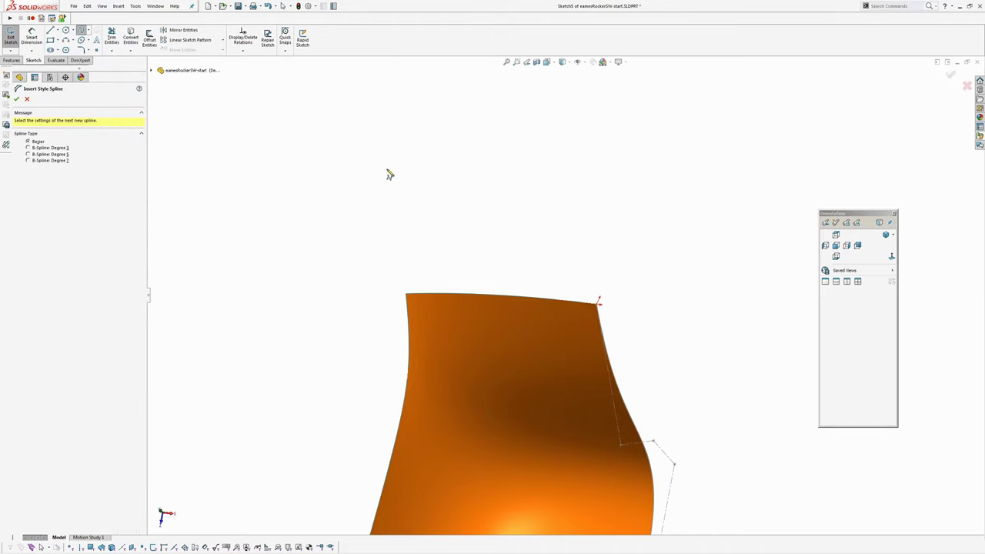
{"action": "scroll", "coordinate": [596, 279], "scroll_direction": "down", "scroll_amount": 5}
{"action": "left_click", "coordinate": [594, 278]}
{"action": "left_click", "coordinate": [424, 236]}
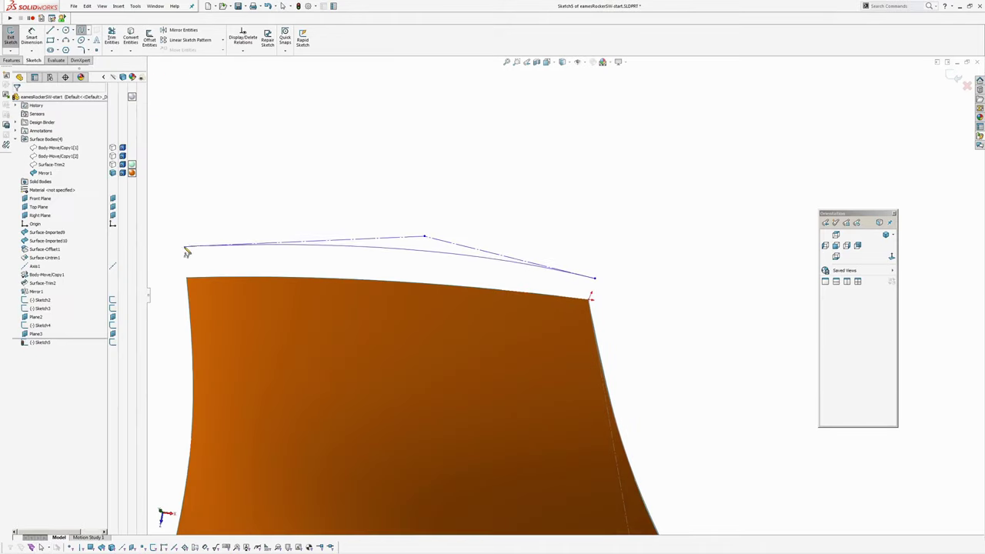
{"action": "left_click", "coordinate": [185, 247]}
{"action": "right_click", "coordinate": [229, 259]}
{"action": "left_click", "coordinate": [244, 266]}
Step: Join the new spline's centre-side end to the silhouette spline's upper end point with a Coincident relation
{"action": "middle_click_drag", "start_coordinate": [629, 306], "coordinate": [585, 254], "text": "ctrl"}
{"action": "scroll", "coordinate": [582, 258], "scroll_direction": "down", "scroll_amount": 4}
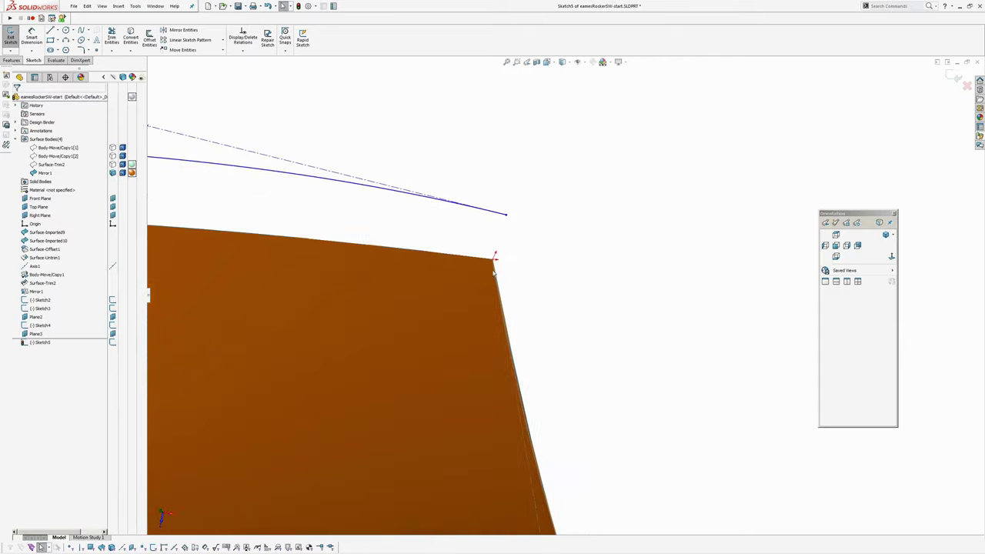
{"action": "mouse_move", "coordinate": [493, 274]}
{"action": "middle_mouse_down"}
{"action": "mouse_move", "coordinate": [547, 222]}
{"action": "mouse_move", "coordinate": [515, 282]}
{"action": "mouse_move", "coordinate": [502, 275]}
{"action": "middle_mouse_up"}
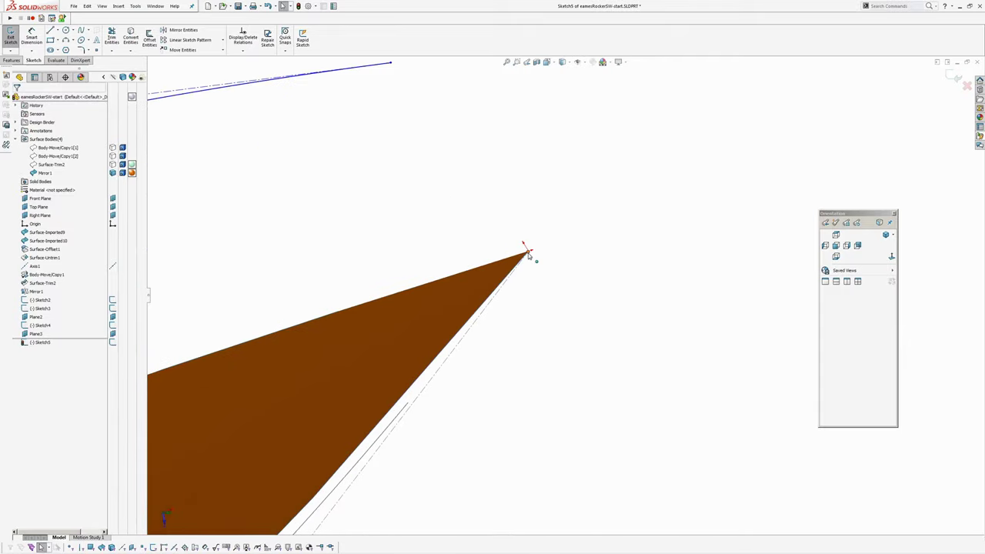
{"action": "left_click", "coordinate": [529, 255]}
{"action": "middle_click_drag", "start_coordinate": [460, 131], "coordinate": [480, 229], "text": "ctrl"}
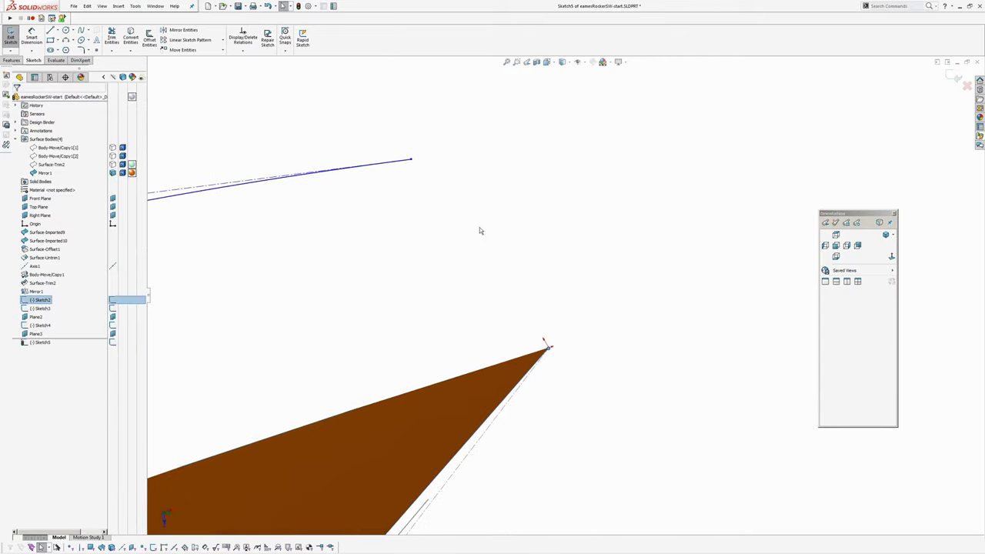
{"action": "left_click", "coordinate": [411, 161], "text": "ctrl"}
{"action": "left_click", "coordinate": [453, 128]}
{"action": "scroll", "coordinate": [565, 296], "scroll_direction": "up", "scroll_amount": 5}
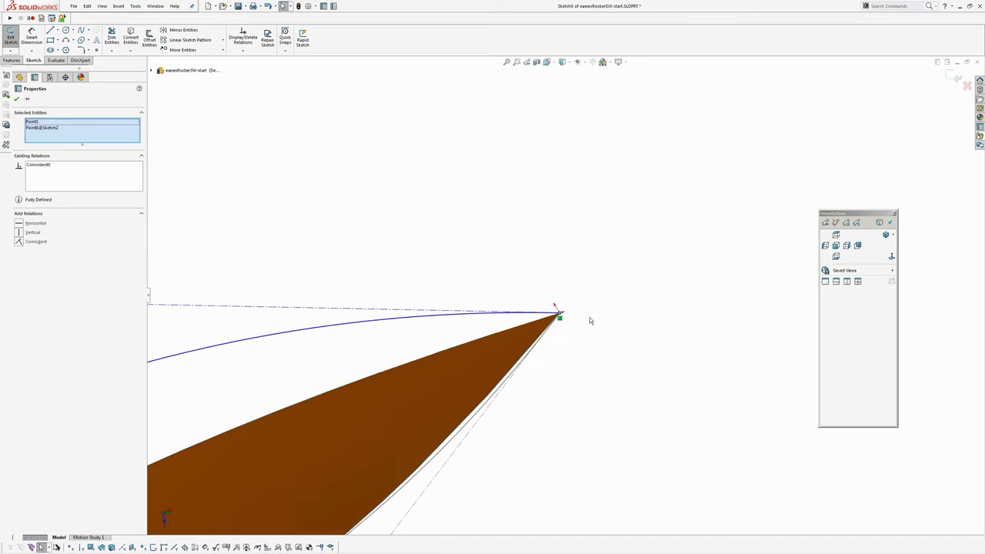
{"action": "middle_click_drag", "start_coordinate": [591, 317], "coordinate": [653, 244], "text": "ctrl"}
{"action": "left_click", "coordinate": [653, 244]}
Step: Make the backrest spline's control-polygon leg at the centre end horizontal with a Horizontal relation
{"action": "scroll", "coordinate": [479, 272], "scroll_direction": "up", "scroll_amount": 3}
{"action": "middle_click_drag", "start_coordinate": [476, 273], "coordinate": [464, 251]}
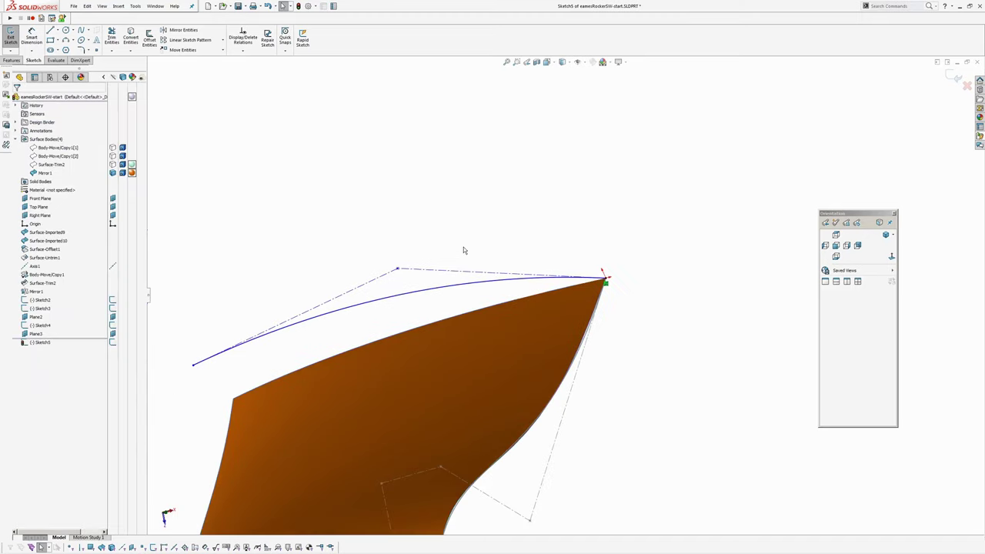
{"action": "left_click", "coordinate": [484, 273]}
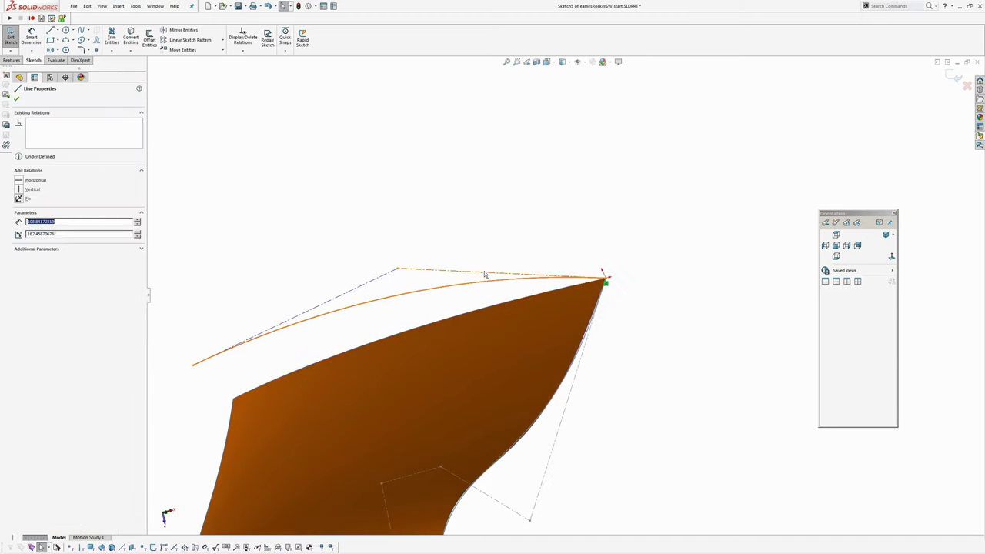
{"action": "left_click", "coordinate": [504, 235]}
{"action": "left_click", "coordinate": [423, 171]}
{"action": "middle_click_drag", "start_coordinate": [412, 244], "coordinate": [460, 202], "text": "ctrl"}
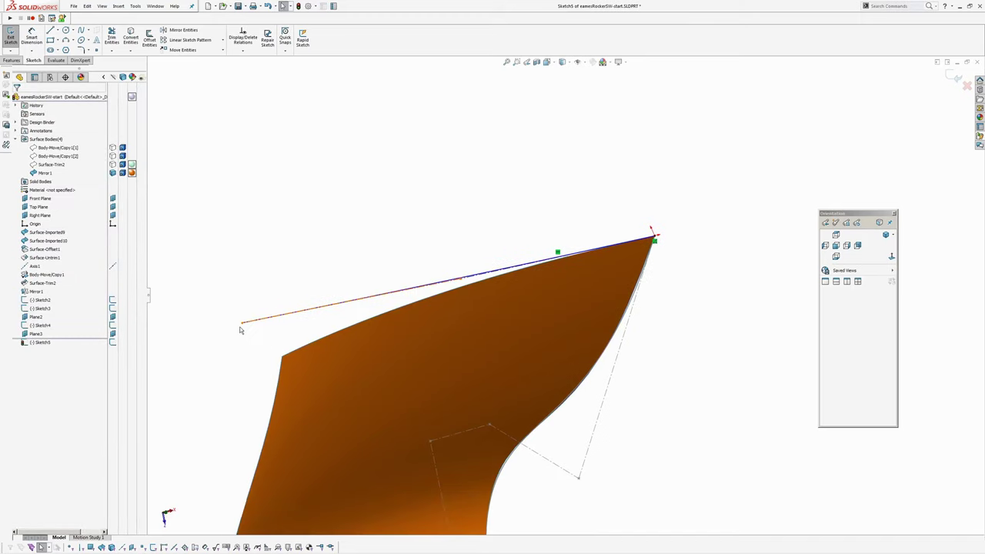
Step: Move the spline's free outer end point onto the backrest surface's outer upper corner
{"action": "left_click_drag", "start_coordinate": [243, 325], "coordinate": [283, 359]}
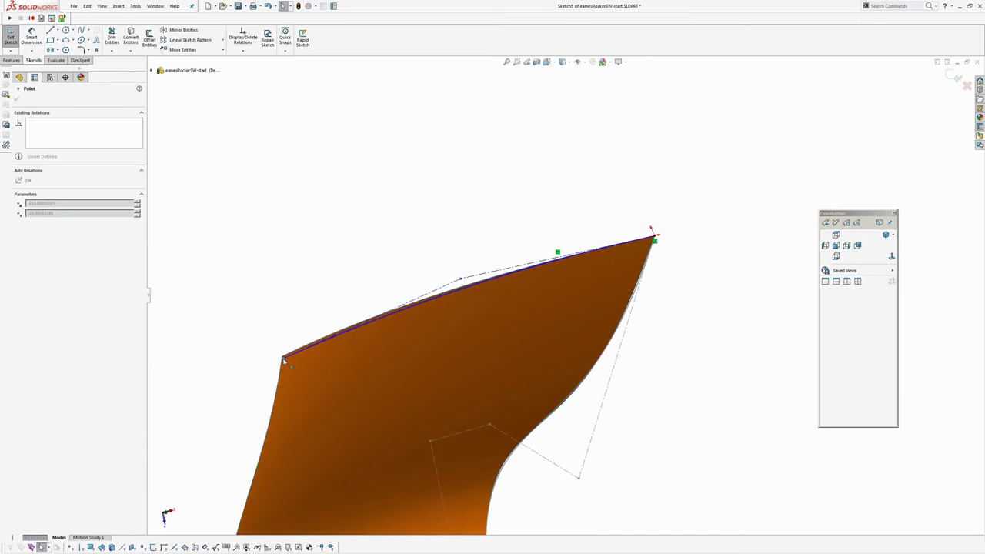
{"action": "scroll", "coordinate": [282, 366], "scroll_direction": "down", "scroll_amount": 4}
{"action": "left_click", "coordinate": [303, 364]}
{"action": "scroll", "coordinate": [396, 364], "scroll_direction": "up", "scroll_amount": 5}
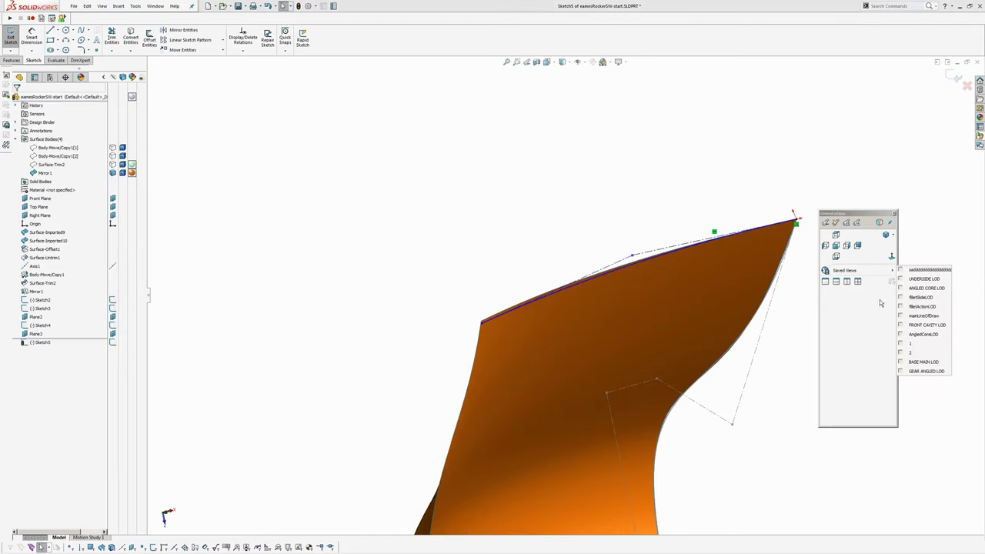
{"action": "left_click", "coordinate": [891, 257]}
{"action": "scroll", "coordinate": [565, 242], "scroll_direction": "down", "scroll_amount": 8}
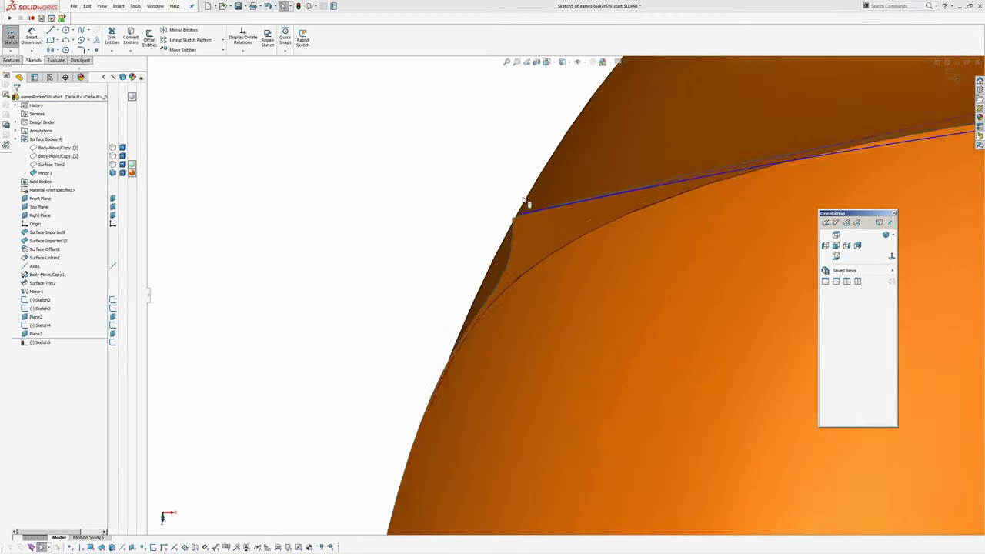
{"action": "left_click_drag", "start_coordinate": [480, 283], "coordinate": [452, 297]}
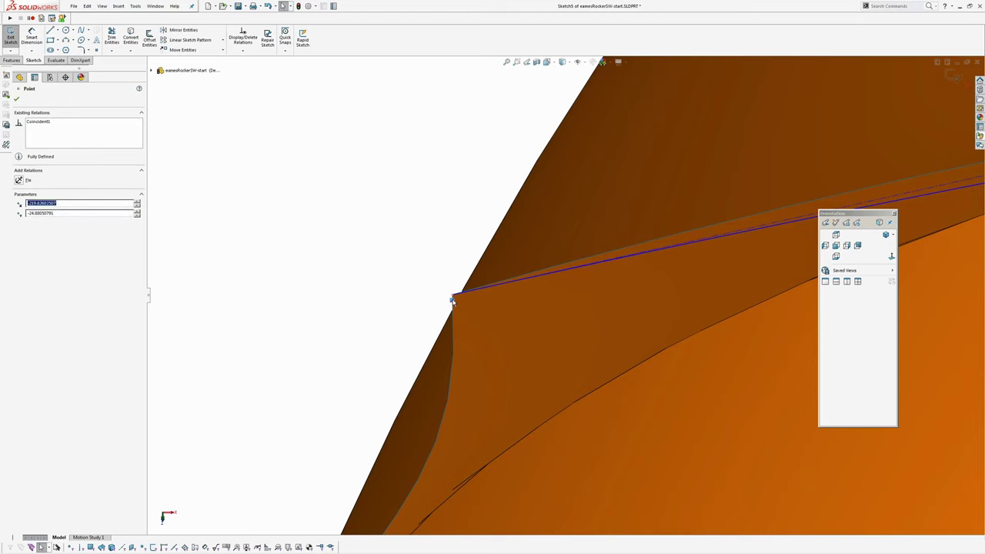
{"action": "left_click", "coordinate": [422, 253]}
Step: Show the surface as a wireframe and move the spline's middle control vertex until the curve follows the backrest's upper edge
{"action": "mouse_move", "coordinate": [421, 253]}
{"action": "middle_mouse_down"}
{"action": "mouse_move", "coordinate": [398, 297]}
{"action": "mouse_move", "coordinate": [373, 292]}
{"action": "middle_mouse_up"}
{"action": "middle_click_drag", "start_coordinate": [531, 266], "coordinate": [556, 254], "text": "ctrl"}
{"action": "key", "text": "w"}
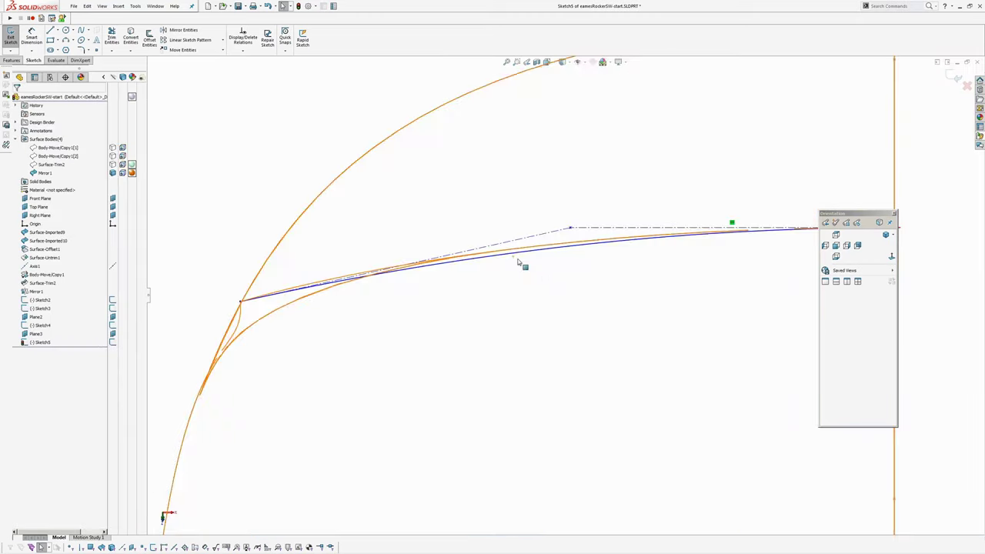
{"action": "left_click_drag", "start_coordinate": [577, 225], "coordinate": [510, 227]}
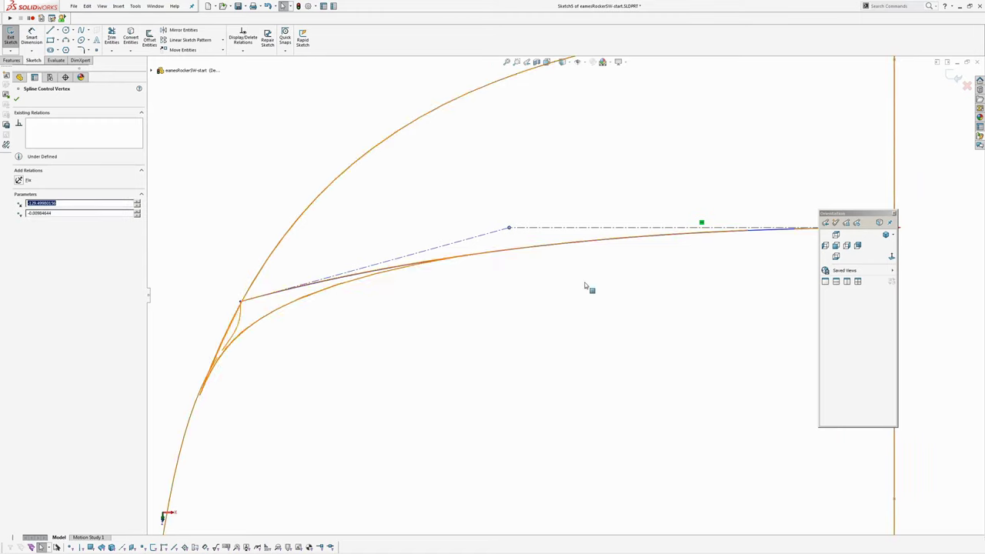
{"action": "scroll", "coordinate": [682, 249], "scroll_direction": "up", "scroll_amount": 2}
{"action": "scroll", "coordinate": [591, 317], "scroll_direction": "up", "scroll_amount": 2}
Step: Exit the backrest cross-curve sketch and save the part
{"action": "left_click", "coordinate": [669, 277]}
{"action": "mouse_move", "coordinate": [669, 277]}
{"action": "middle_mouse_down"}
{"action": "mouse_move", "coordinate": [657, 173]}
{"action": "mouse_move", "coordinate": [708, 231]}
{"action": "middle_mouse_up"}
{"action": "middle_click_drag", "start_coordinate": [781, 100], "coordinate": [761, 207], "text": "ctrl"}
{"action": "left_click", "coordinate": [954, 78]}
{"action": "mouse_move", "coordinate": [631, 251]}
{"action": "middle_mouse_down"}
{"action": "mouse_move", "coordinate": [608, 172]}
{"action": "mouse_move", "coordinate": [592, 180]}
{"action": "mouse_move", "coordinate": [613, 185]}
{"action": "mouse_move", "coordinate": [600, 249]}
{"action": "mouse_move", "coordinate": [529, 283]}
{"action": "middle_mouse_up"}
{"action": "key", "text": "s"}
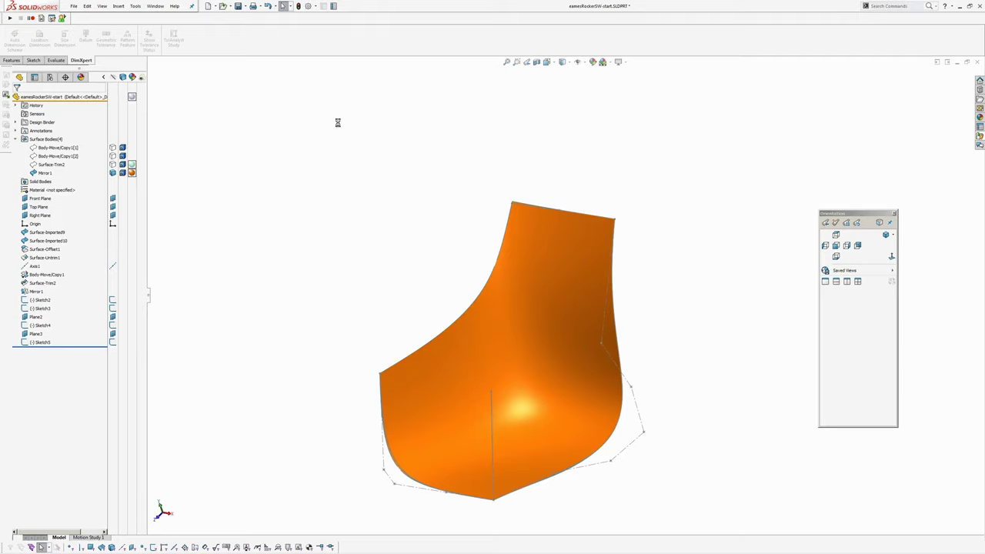
{"action": "middle_click_drag", "start_coordinate": [329, 157], "coordinate": [632, 216]}
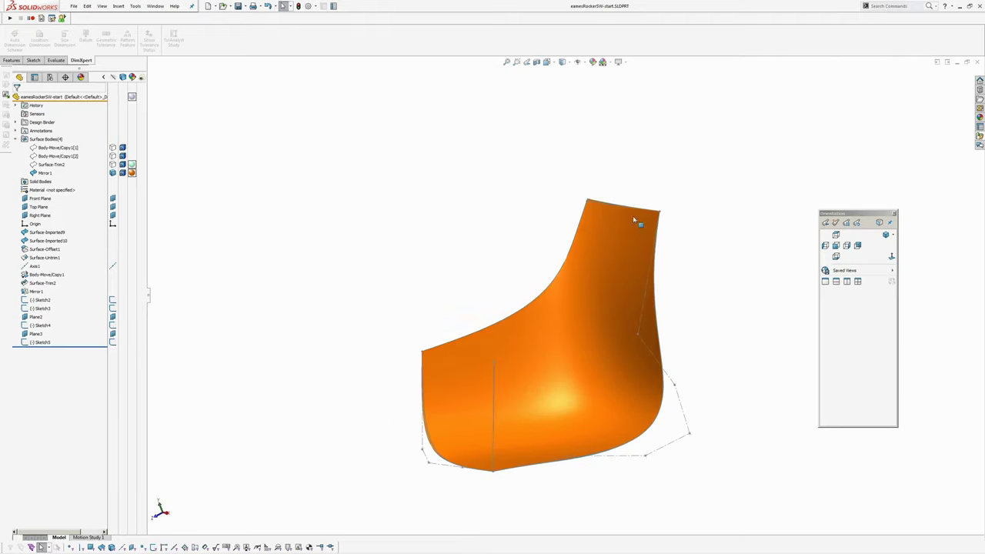
{"action": "middle_click_drag", "start_coordinate": [472, 344], "coordinate": [543, 222]}
{"action": "key", "text": "Escape"}
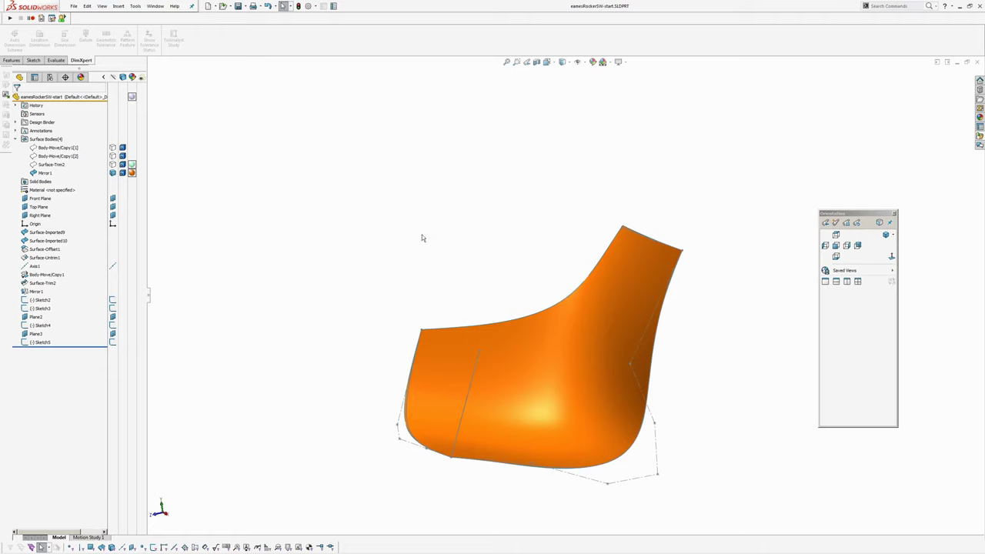
{"action": "middle_click_drag", "start_coordinate": [421, 238], "coordinate": [444, 237]}
{"action": "key", "text": "Escape"}
Step: Start a sketch on the Right Plane and orient the view normal to it
{"action": "left_click", "coordinate": [43, 217]}
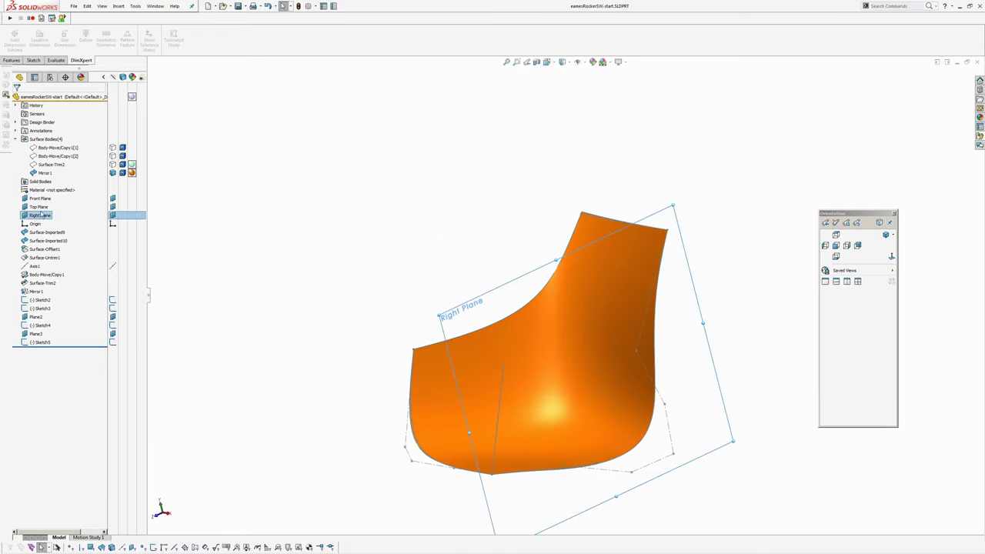
{"action": "left_click", "coordinate": [57, 200]}
{"action": "left_click", "coordinate": [890, 258]}
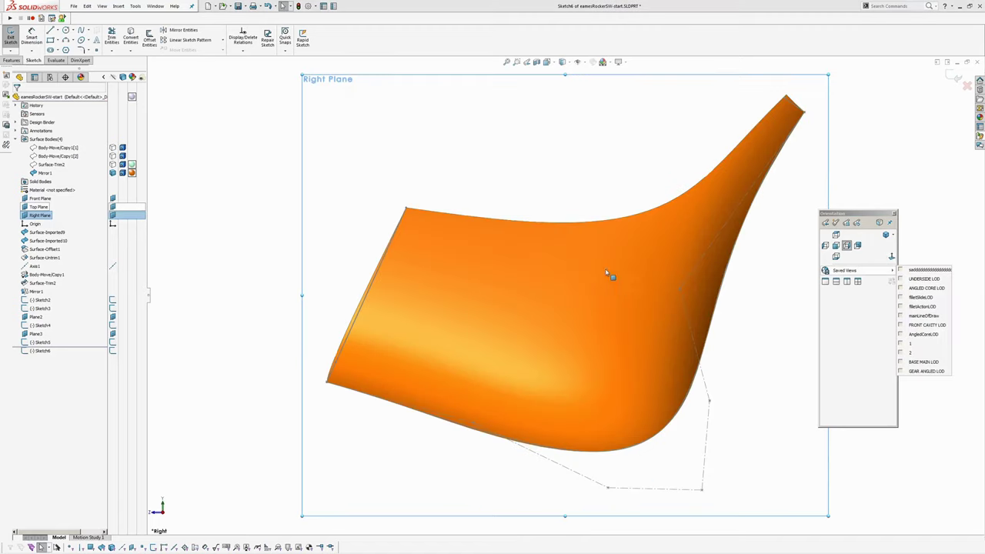
Step: Draw a Bezier style spline with four control points above the chair's outer side edge, from the seat front to the backrest
{"action": "left_click", "coordinate": [90, 29]}
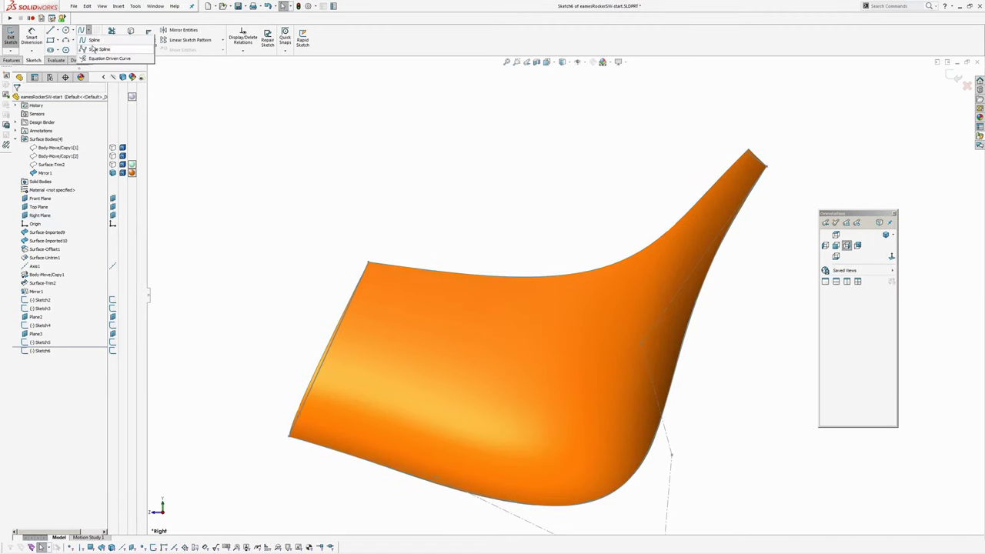
{"action": "left_click", "coordinate": [94, 49]}
{"action": "left_click", "coordinate": [88, 30]}
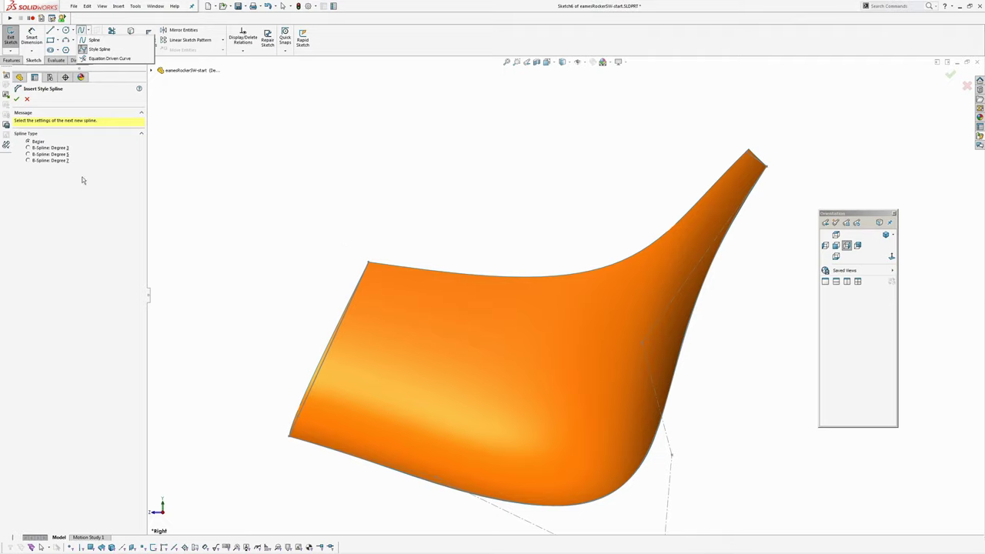
{"action": "left_click", "coordinate": [131, 51]}
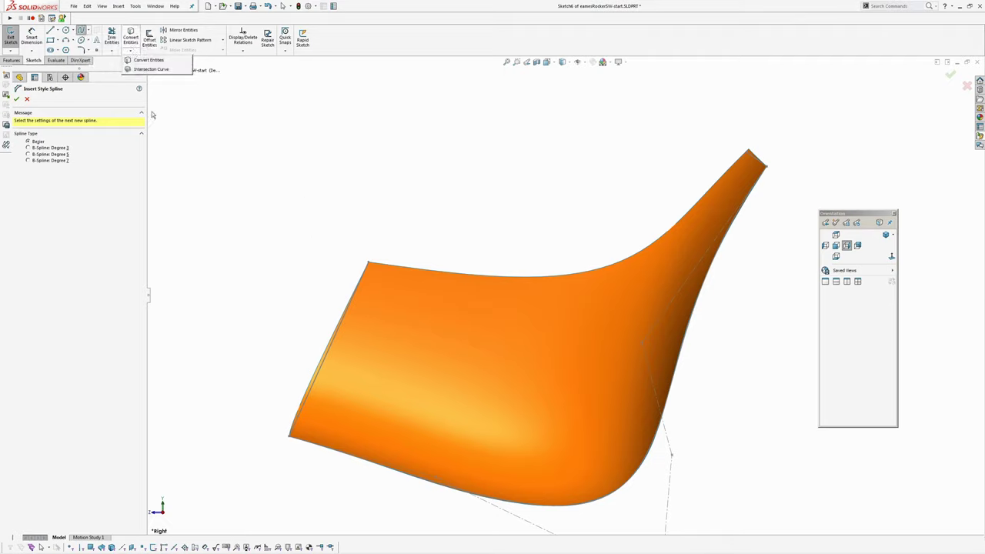
{"action": "left_click", "coordinate": [335, 216]}
{"action": "left_click", "coordinate": [495, 230]}
{"action": "left_click", "coordinate": [666, 182]}
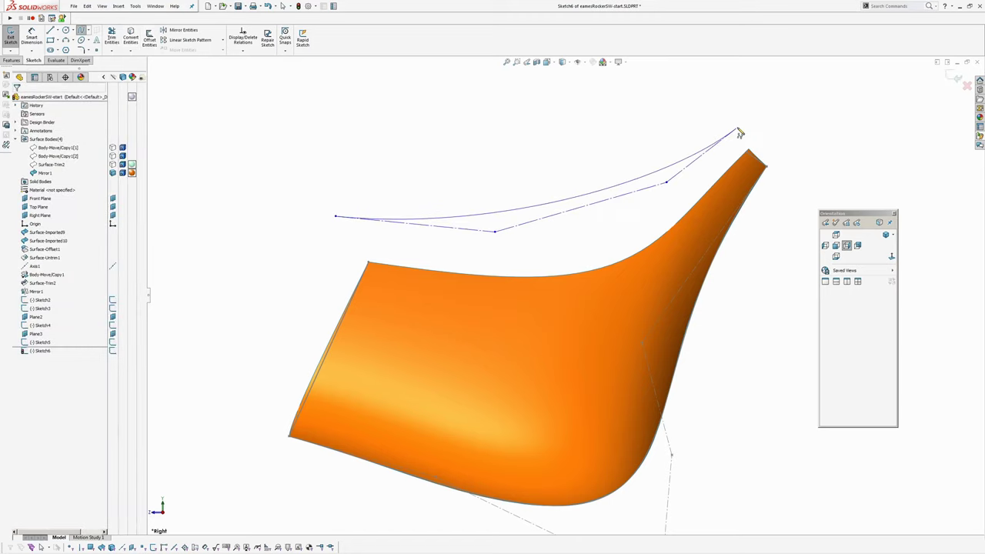
{"action": "left_click", "coordinate": [738, 129]}
{"action": "right_click", "coordinate": [738, 127]}
{"action": "left_click", "coordinate": [760, 132]}
Step: Switch the surface to wireframe and move the new spline's upper end point toward the cross curve at the backrest's upper edge
{"action": "scroll", "coordinate": [748, 154], "scroll_direction": "down", "scroll_amount": 2}
{"action": "scroll", "coordinate": [309, 327], "scroll_direction": "up", "scroll_amount": 2}
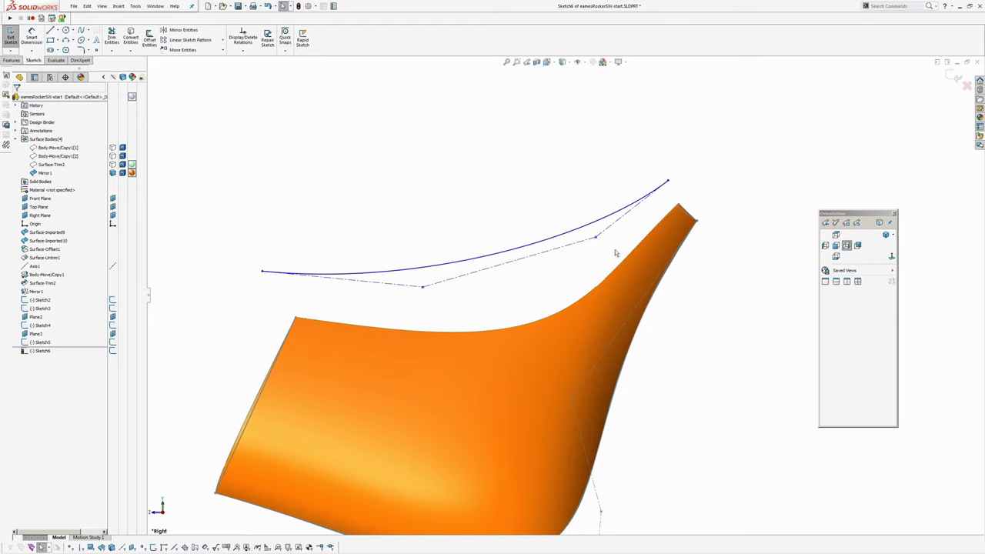
{"action": "scroll", "coordinate": [615, 252], "scroll_direction": "down", "scroll_amount": 5}
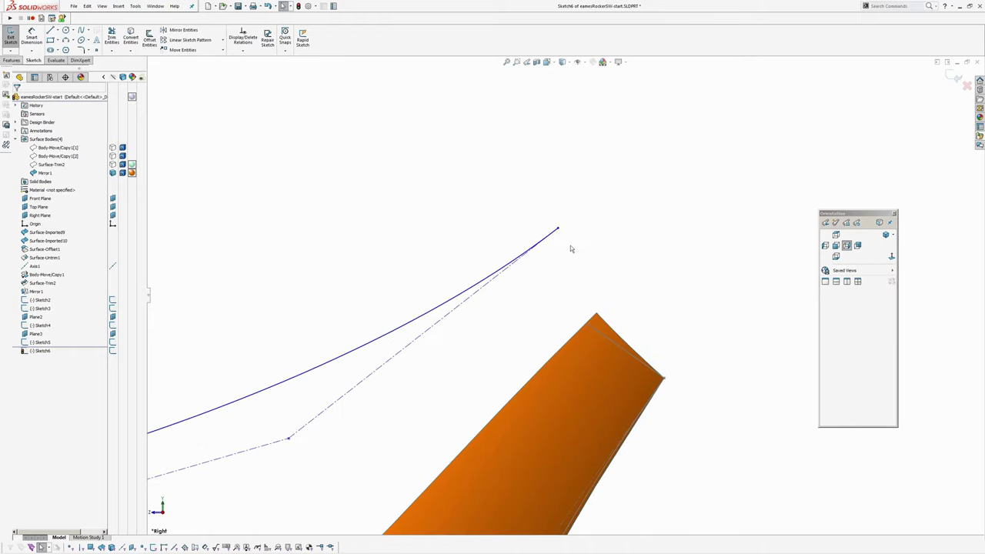
{"action": "left_click", "coordinate": [558, 229]}
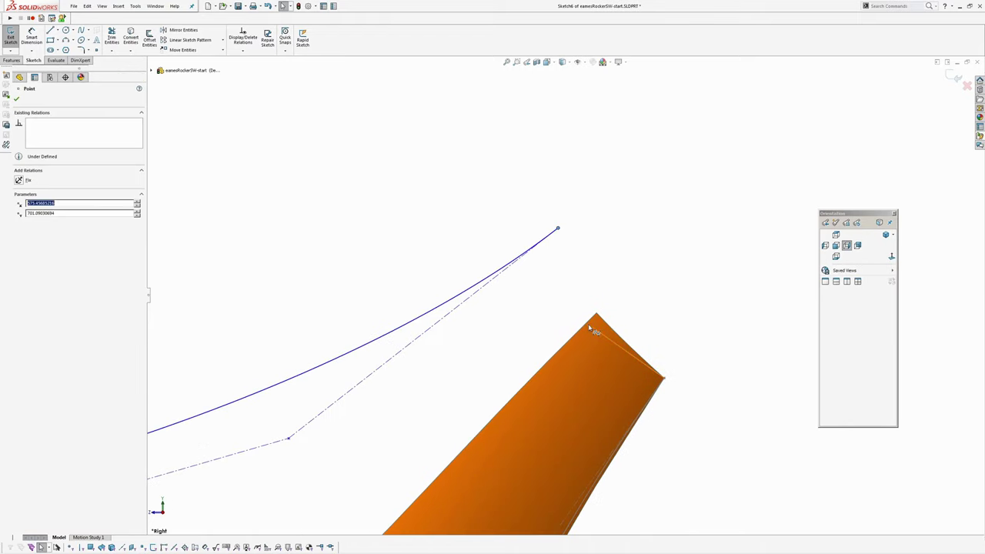
{"action": "key", "text": "w"}
{"action": "scroll", "coordinate": [598, 334], "scroll_direction": "down", "scroll_amount": 4}
{"action": "left_click", "coordinate": [553, 182]}
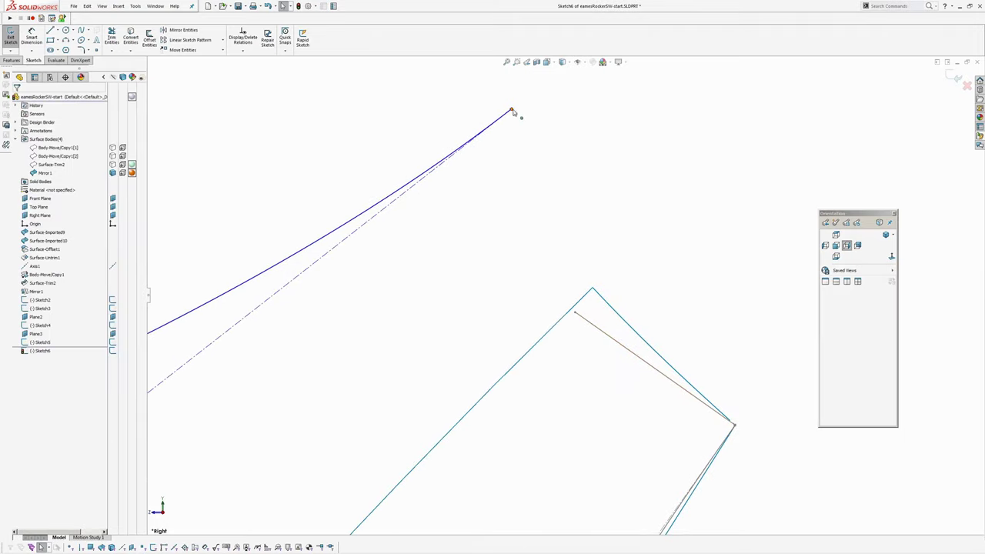
{"action": "left_click_drag", "start_coordinate": [512, 113], "coordinate": [531, 281]}
{"action": "left_click", "coordinate": [581, 339]}
{"action": "scroll", "coordinate": [572, 331], "scroll_direction": "down", "scroll_amount": 3}
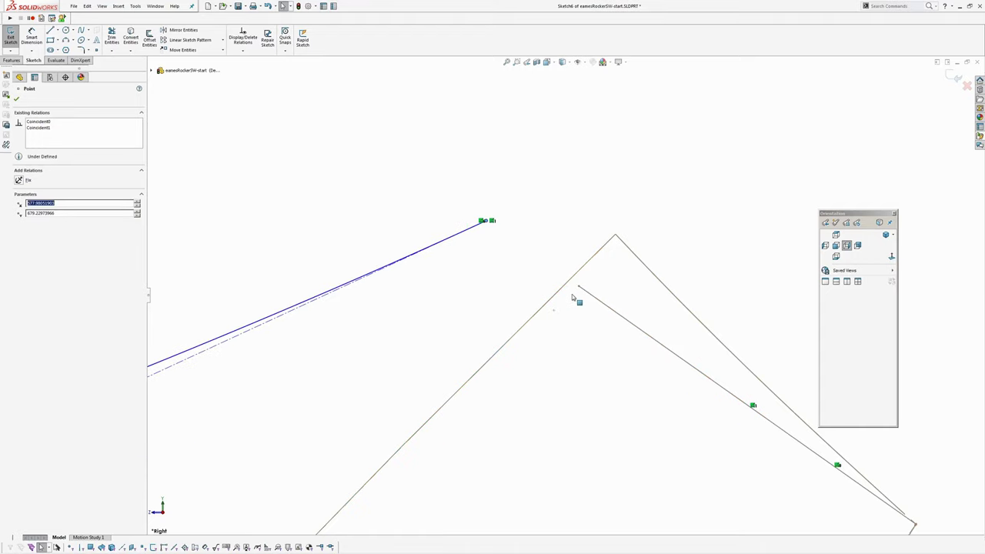
{"action": "scroll", "coordinate": [571, 289], "scroll_direction": "up", "scroll_amount": 3}
Step: Join the side-edge spline's upper end point to the backrest cross curve's outer end point with a Coincident relation
{"action": "middle_click_drag", "start_coordinate": [571, 277], "coordinate": [640, 254]}
{"action": "left_click", "coordinate": [644, 220]}
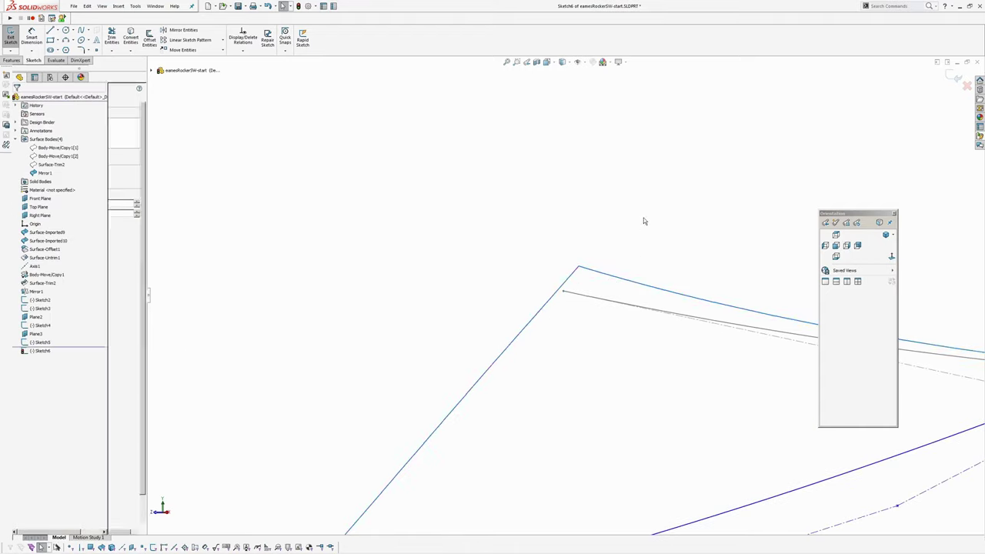
{"action": "left_click", "coordinate": [563, 293]}
{"action": "scroll", "coordinate": [565, 302], "scroll_direction": "up", "scroll_amount": 4}
{"action": "middle_click_drag", "start_coordinate": [653, 336], "coordinate": [448, 359], "text": "ctrl"}
{"action": "left_click", "coordinate": [702, 304], "text": "ctrl"}
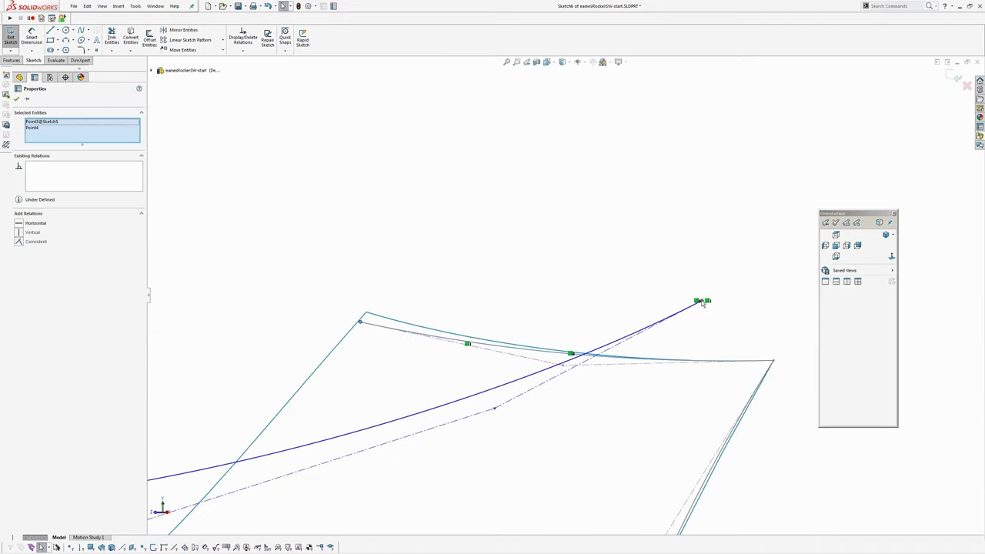
{"action": "left_click", "coordinate": [748, 269]}
Step: Attach the side-edge spline's front end point to the upper end point of the front cross curve
{"action": "scroll", "coordinate": [564, 295], "scroll_direction": "up", "scroll_amount": 5}
{"action": "middle_click_drag", "start_coordinate": [547, 275], "coordinate": [657, 218], "text": "ctrl"}
{"action": "middle_click_drag", "start_coordinate": [393, 317], "coordinate": [457, 262], "text": "ctrl"}
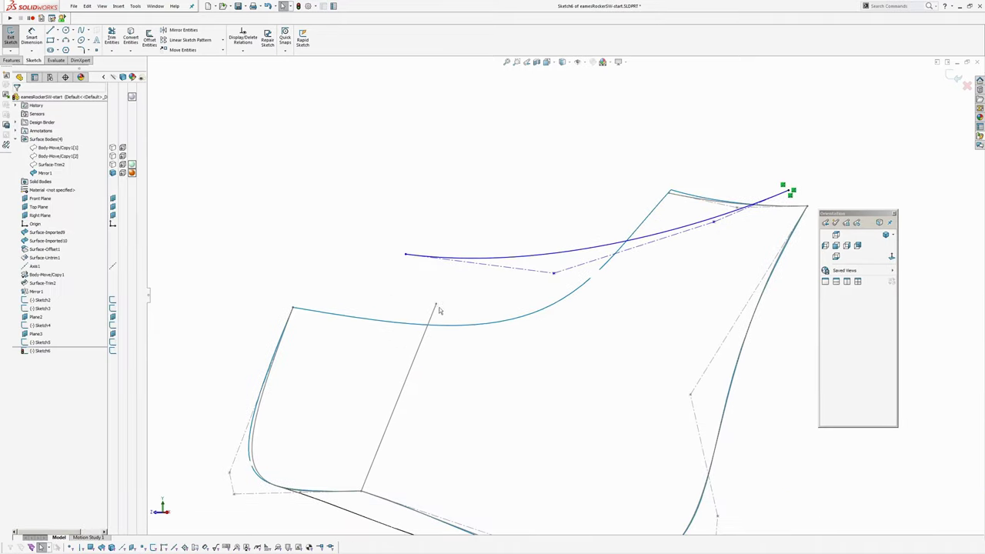
{"action": "scroll", "coordinate": [277, 311], "scroll_direction": "down", "scroll_amount": 5}
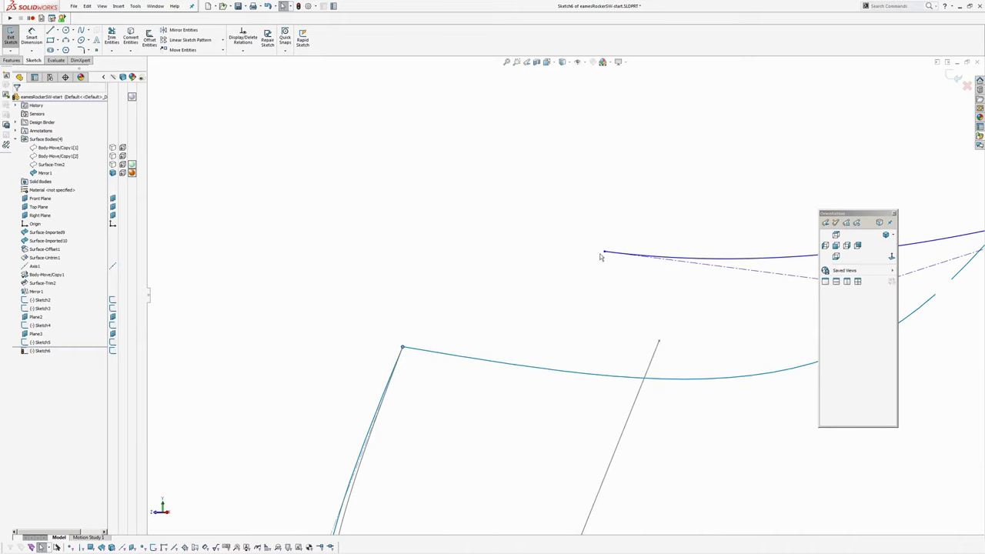
{"action": "left_click", "coordinate": [604, 253]}
{"action": "left_click", "coordinate": [570, 257]}
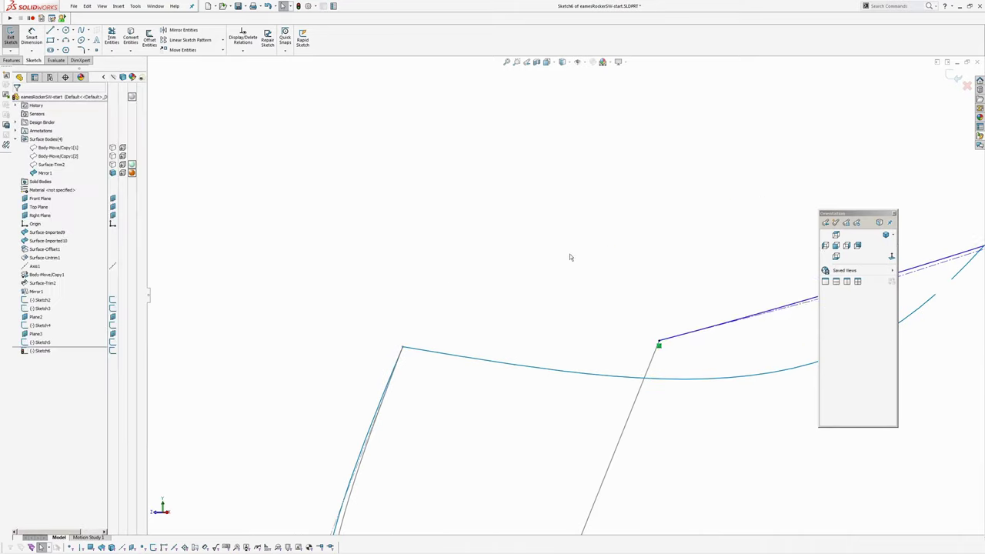
Step: Move the side-edge spline's two middle control vertices below the edge so the curve follows the surface's concave side edge
{"action": "left_click", "coordinate": [891, 257]}
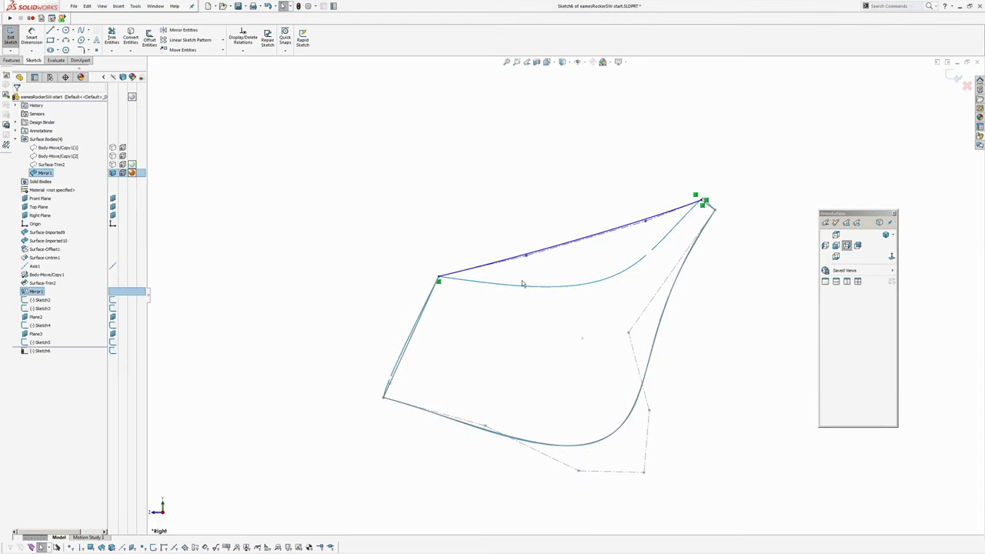
{"action": "scroll", "coordinate": [531, 280], "scroll_direction": "down", "scroll_amount": 4}
{"action": "scroll", "coordinate": [547, 272], "scroll_direction": "up", "scroll_amount": 3}
{"action": "scroll", "coordinate": [644, 218], "scroll_direction": "down", "scroll_amount": 3}
{"action": "left_click_drag", "start_coordinate": [654, 203], "coordinate": [612, 311]}
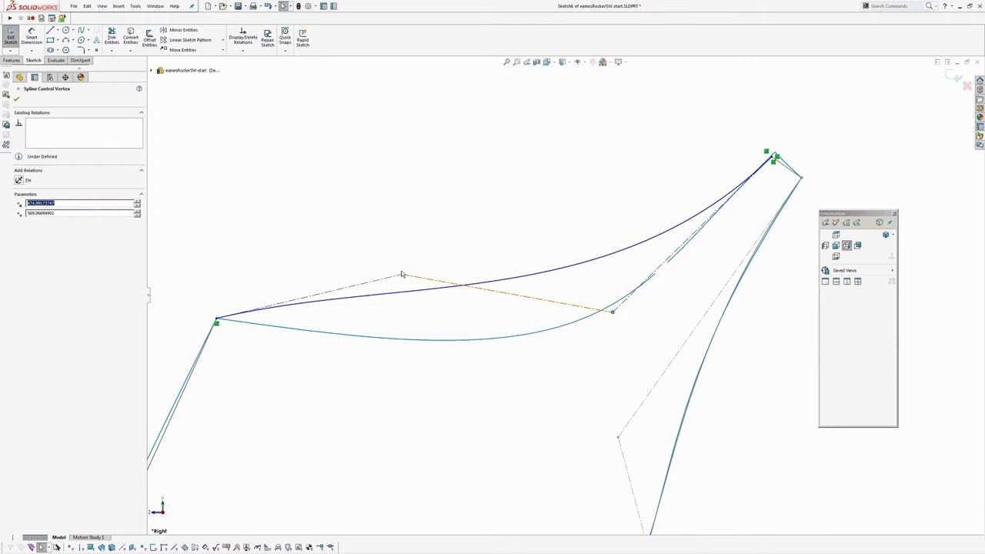
{"action": "left_click_drag", "start_coordinate": [401, 277], "coordinate": [536, 362]}
{"action": "middle_click_drag", "start_coordinate": [568, 343], "coordinate": [521, 381], "text": "ctrl"}
{"action": "left_click", "coordinate": [576, 395]}
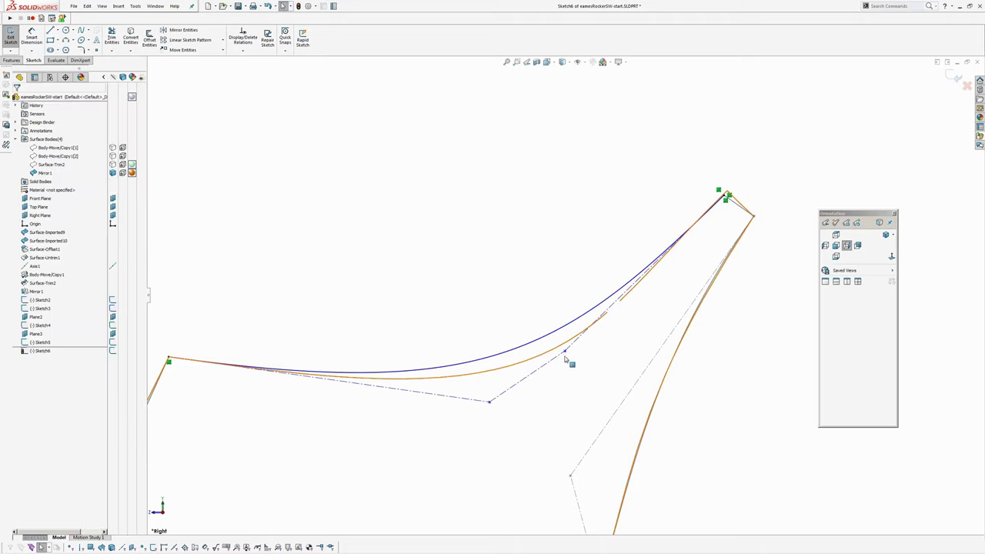
{"action": "left_click_drag", "start_coordinate": [564, 352], "coordinate": [543, 388]}
{"action": "left_click", "coordinate": [549, 352]}
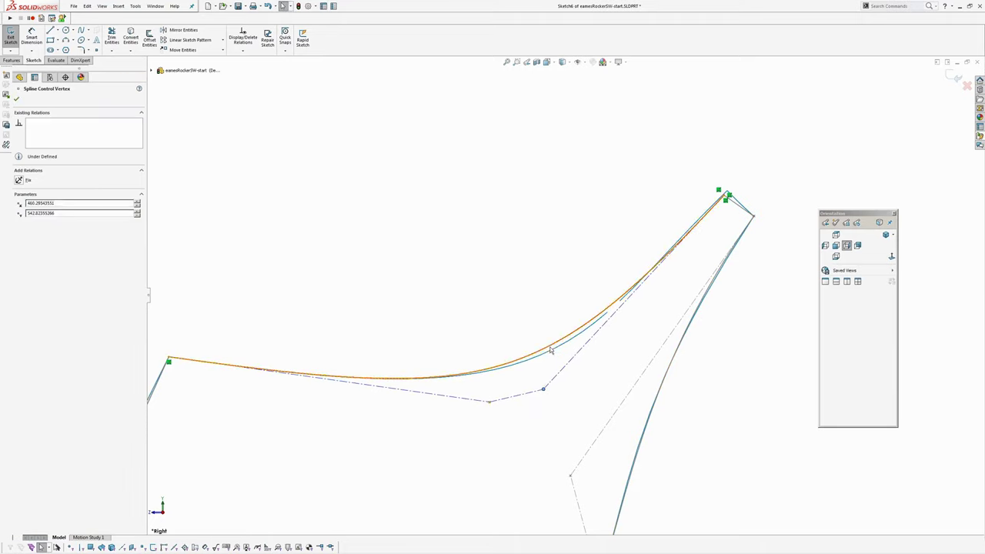
Step: Turn on curvature combs for the side-edge spline and accept the comb scale settings
{"action": "left_click", "coordinate": [35, 212]}
{"action": "scroll", "coordinate": [415, 346], "scroll_direction": "up", "scroll_amount": 4}
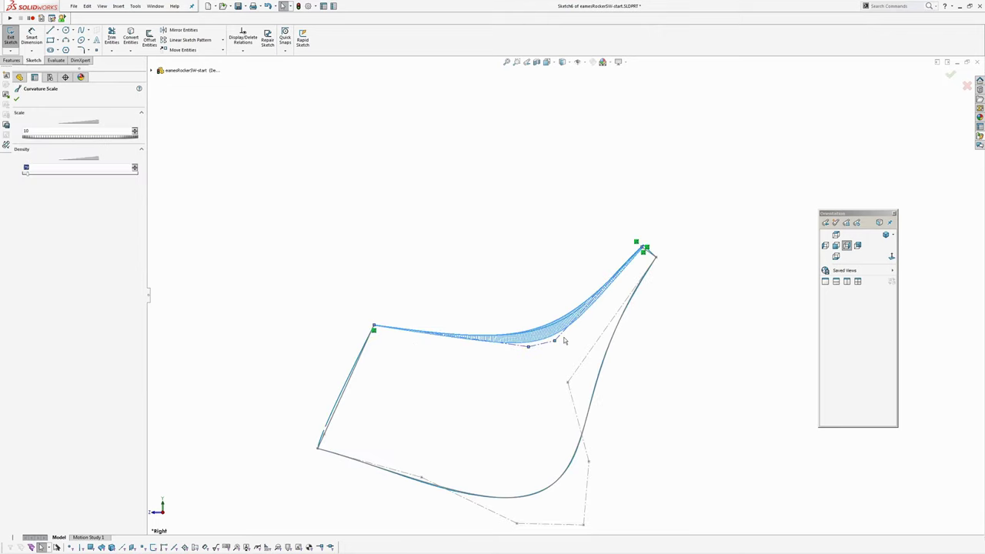
{"action": "scroll", "coordinate": [563, 341], "scroll_direction": "down", "scroll_amount": 5}
{"action": "left_click", "coordinate": [622, 309]}
Step: Nudge the side-edge spline's control vertex nearest the backrest to refine its curvature against the surface edge
{"action": "mouse_move", "coordinate": [538, 339]}
{"action": "left_mouse_down"}
{"action": "mouse_move", "coordinate": [549, 351]}
{"action": "mouse_move", "coordinate": [533, 341]}
{"action": "left_mouse_up"}
{"action": "scroll", "coordinate": [553, 359], "scroll_direction": "up", "scroll_amount": 2}
{"action": "scroll", "coordinate": [519, 343], "scroll_direction": "down", "scroll_amount": 1}
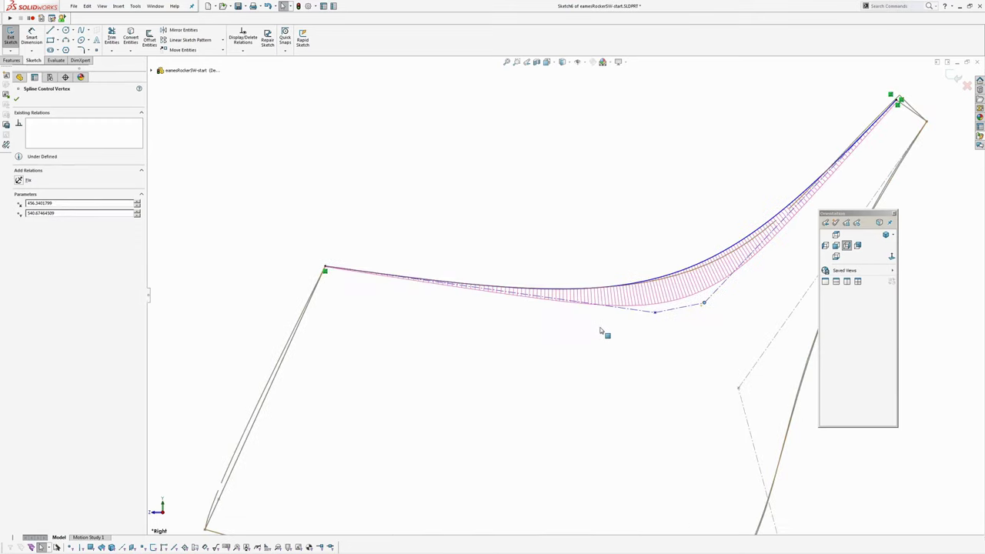
{"action": "scroll", "coordinate": [605, 333], "scroll_direction": "down", "scroll_amount": 5}
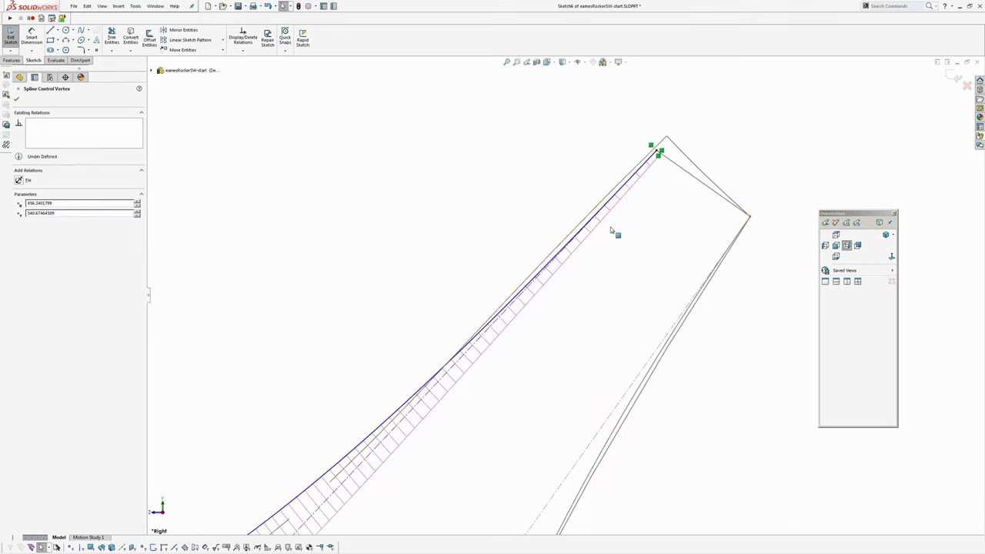
Step: Insert an additional control vertex between the two middle vertices of the side-edge spline
{"action": "scroll", "coordinate": [570, 306], "scroll_direction": "up", "scroll_amount": 6}
{"action": "middle_click_drag", "start_coordinate": [567, 313], "coordinate": [631, 249], "text": "ctrl"}
{"action": "left_click", "coordinate": [521, 213]}
{"action": "scroll", "coordinate": [478, 317], "scroll_direction": "down", "scroll_amount": 4}
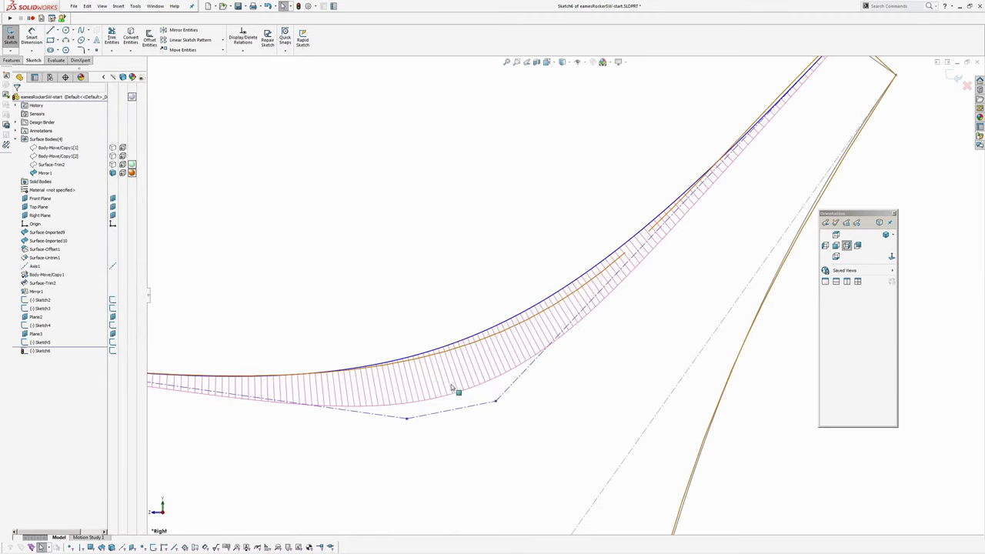
{"action": "right_click", "coordinate": [453, 348]}
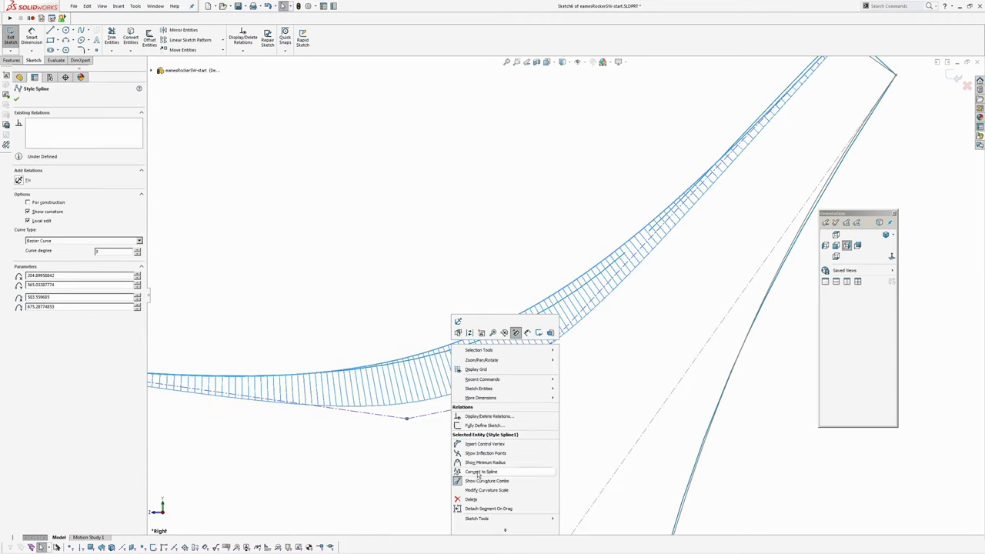
{"action": "left_click", "coordinate": [480, 444]}
{"action": "left_click", "coordinate": [460, 413]}
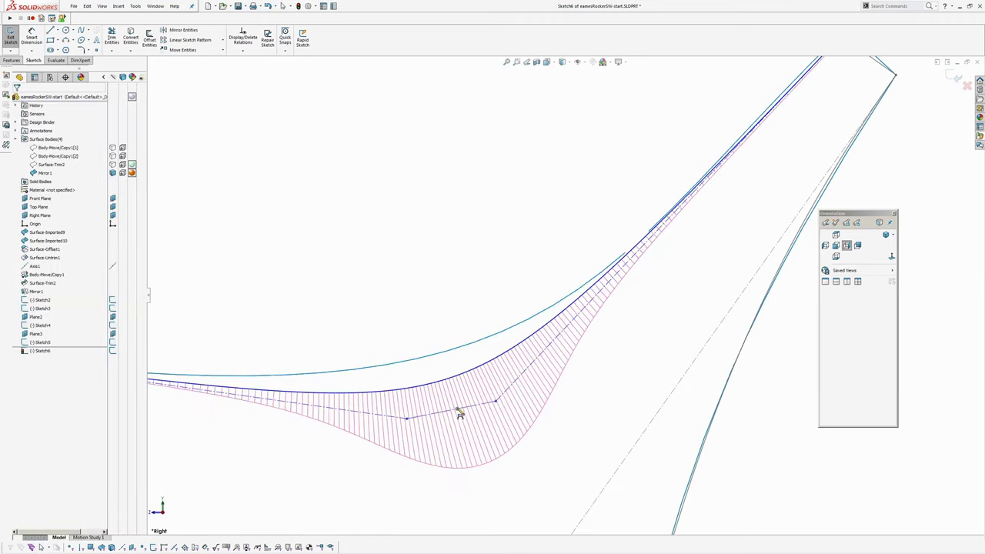
{"action": "right_click", "coordinate": [466, 432]}
{"action": "left_click", "coordinate": [478, 436]}
{"action": "middle_click_drag", "start_coordinate": [478, 435], "coordinate": [560, 400], "text": "ctrl"}
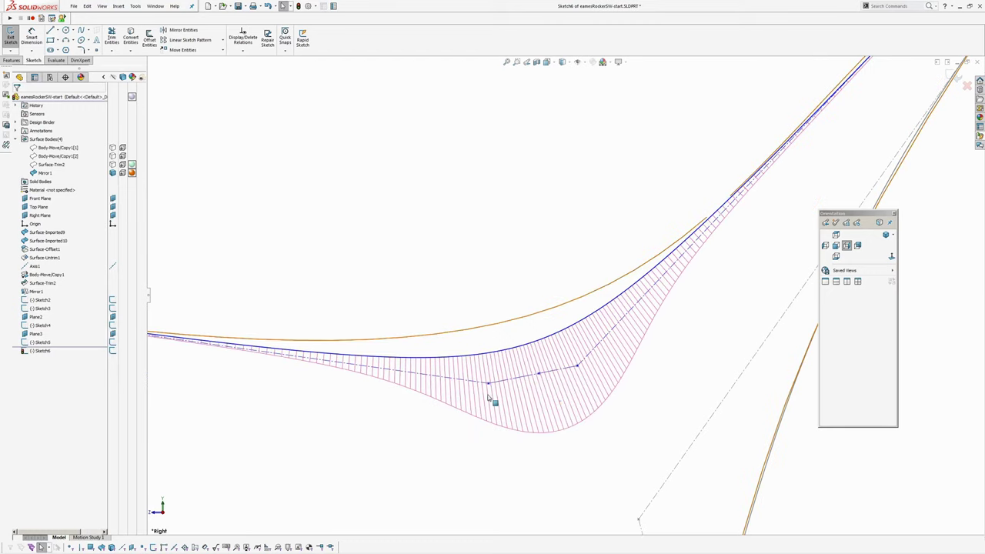
Step: Shift the side-edge spline's front middle control vertex forward and up toward the seat's front edge
{"action": "left_click_drag", "start_coordinate": [487, 385], "coordinate": [426, 383]}
{"action": "left_click", "coordinate": [428, 358]}
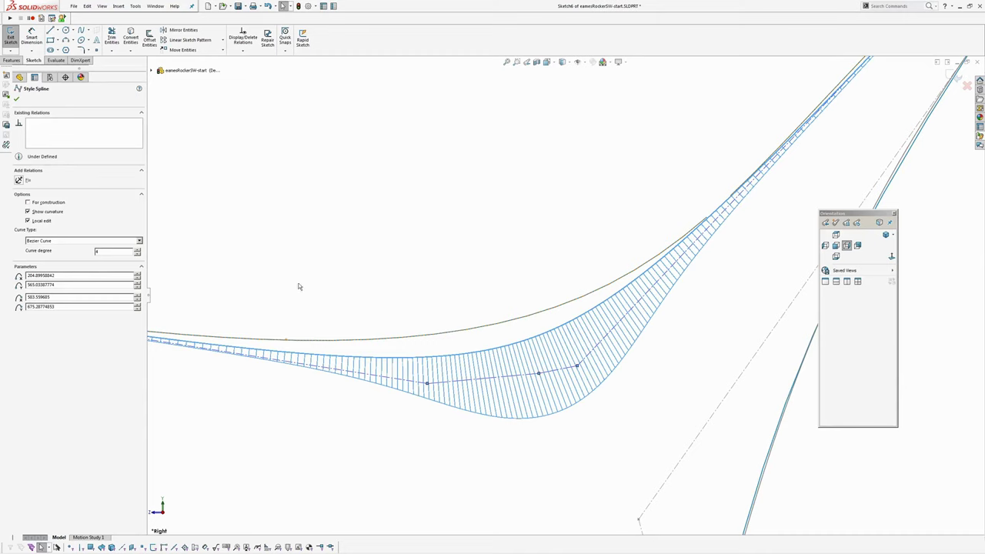
{"action": "left_click", "coordinate": [464, 244]}
{"action": "scroll", "coordinate": [465, 245], "scroll_direction": "up", "scroll_amount": 5}
{"action": "scroll", "coordinate": [508, 330], "scroll_direction": "down", "scroll_amount": 4}
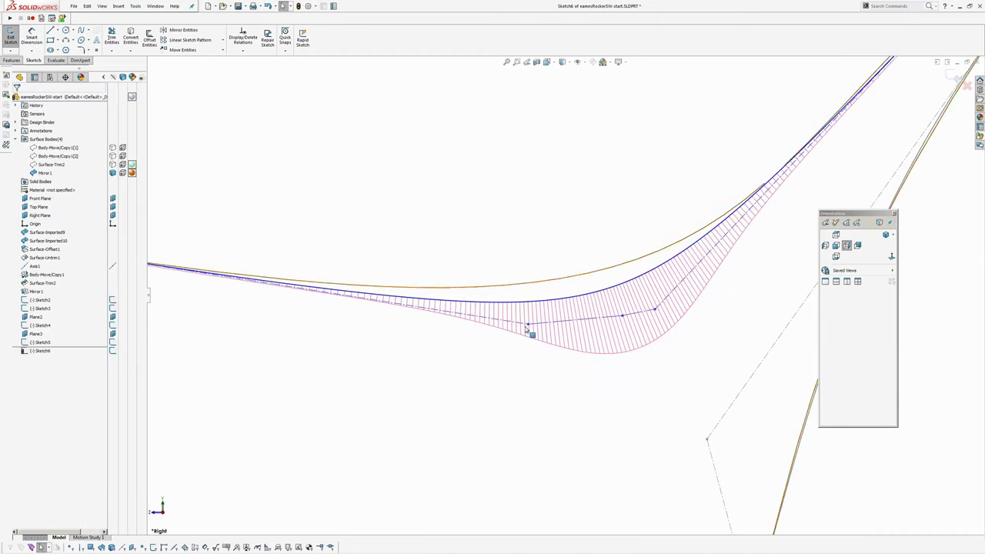
{"action": "left_click_drag", "start_coordinate": [527, 326], "coordinate": [480, 309]}
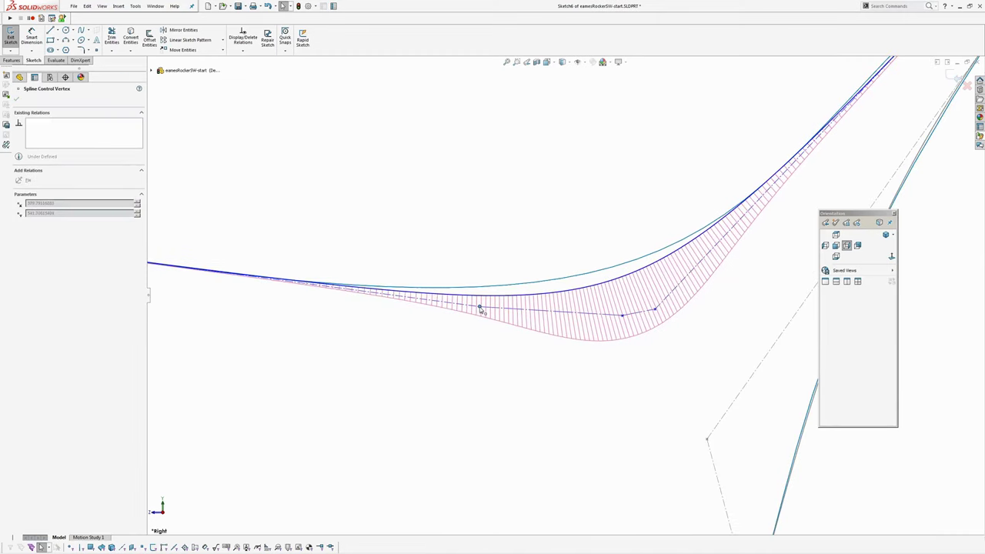
Step: Reposition the side-edge spline's rear control vertices up toward the backrest so the curve follows the surface's concave edge
{"action": "middle_click_drag", "start_coordinate": [545, 334], "coordinate": [358, 389], "text": "ctrl"}
{"action": "mouse_move", "coordinate": [470, 366]}
{"action": "left_mouse_down"}
{"action": "mouse_move", "coordinate": [520, 333]}
{"action": "mouse_move", "coordinate": [521, 318]}
{"action": "mouse_move", "coordinate": [494, 331]}
{"action": "mouse_move", "coordinate": [515, 334]}
{"action": "left_mouse_up"}
{"action": "middle_click_drag", "start_coordinate": [427, 374], "coordinate": [504, 362], "text": "ctrl"}
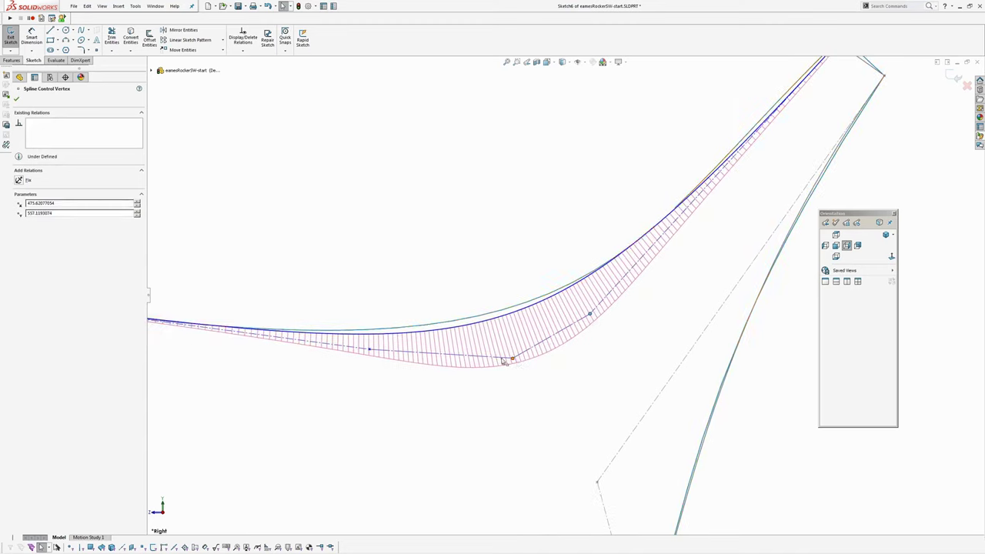
{"action": "left_click_drag", "start_coordinate": [479, 356], "coordinate": [514, 332]}
{"action": "left_click", "coordinate": [524, 373]}
{"action": "scroll", "coordinate": [563, 371], "scroll_direction": "up", "scroll_amount": 2}
{"action": "middle_click_drag", "start_coordinate": [582, 361], "coordinate": [518, 391], "text": "ctrl"}
{"action": "left_click", "coordinate": [519, 389]}
{"action": "scroll", "coordinate": [523, 246], "scroll_direction": "up", "scroll_amount": 3}
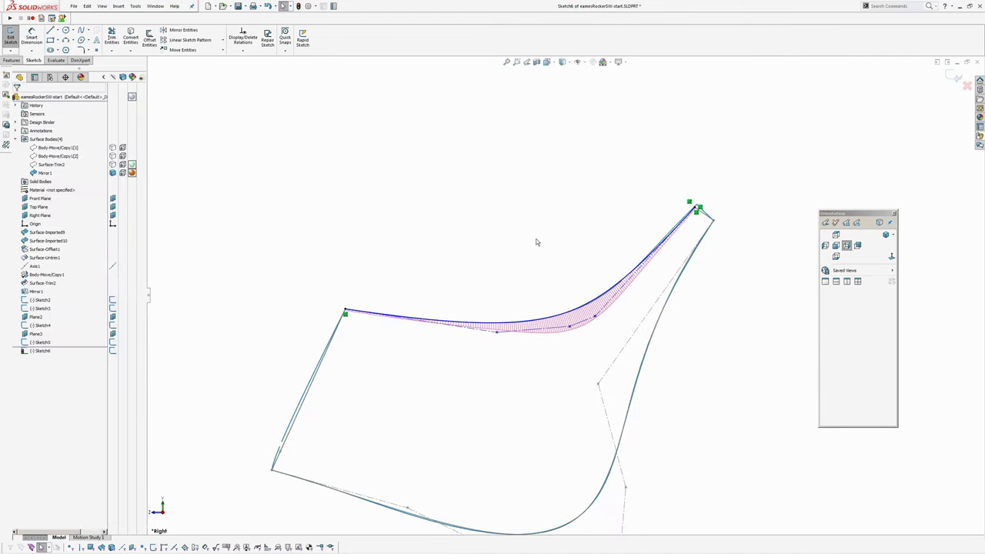
Step: Exit the side-edge sketch and turn off the spline's curvature combs
{"action": "left_click", "coordinate": [954, 77]}
{"action": "mouse_move", "coordinate": [486, 220]}
{"action": "middle_mouse_down"}
{"action": "mouse_move", "coordinate": [719, 346]}
{"action": "mouse_move", "coordinate": [598, 308]}
{"action": "middle_mouse_up"}
{"action": "right_click", "coordinate": [600, 306]}
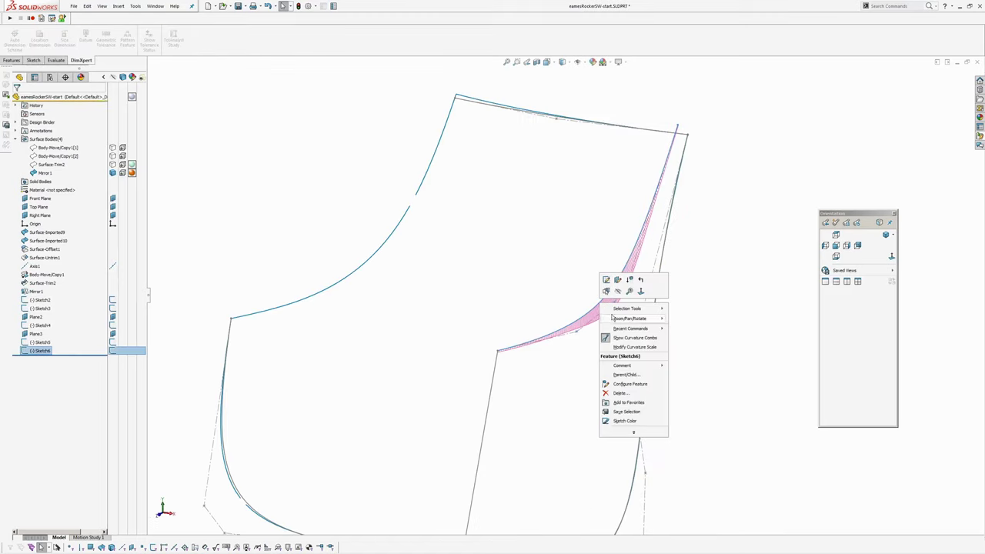
{"action": "left_click", "coordinate": [632, 338]}
{"action": "middle_click_drag", "start_coordinate": [674, 329], "coordinate": [530, 180]}
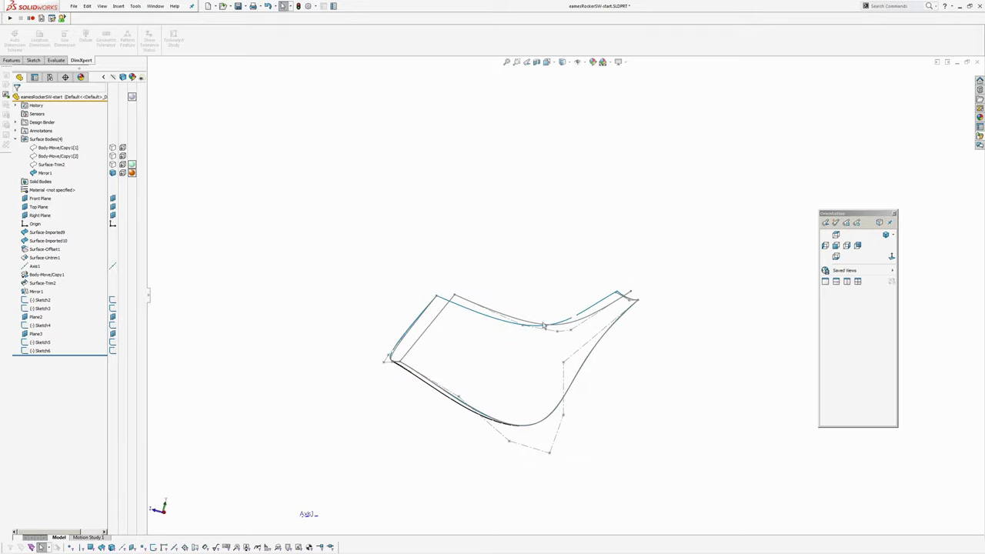
Step: Create a reference plane through the side-edge curve's front and upper end points, perpendicular to the Right Plane
{"action": "mouse_move", "coordinate": [494, 302]}
{"action": "middle_mouse_down"}
{"action": "mouse_move", "coordinate": [571, 373]}
{"action": "mouse_move", "coordinate": [673, 327]}
{"action": "middle_mouse_up"}
{"action": "scroll", "coordinate": [571, 260], "scroll_direction": "down", "scroll_amount": 3}
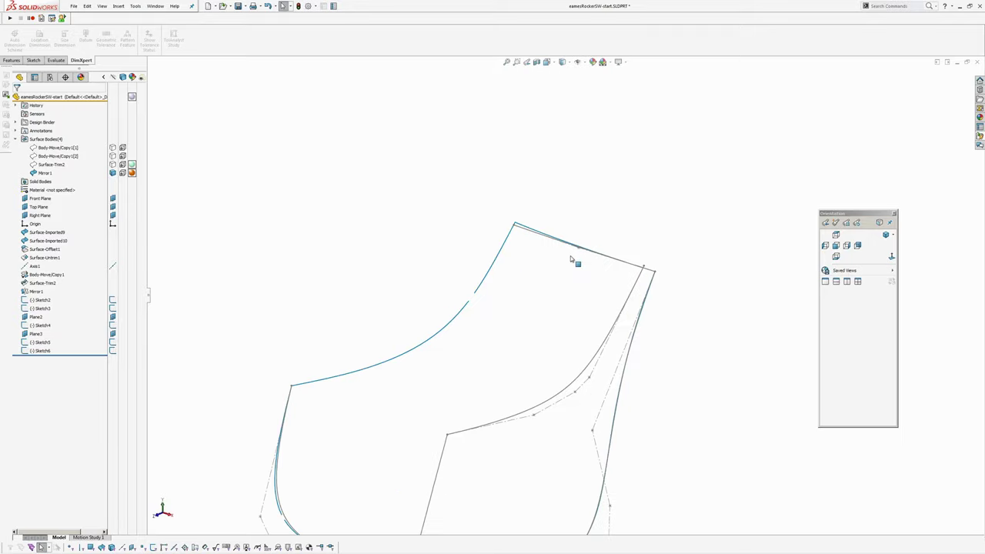
{"action": "middle_click_drag", "start_coordinate": [570, 260], "coordinate": [538, 246]}
{"action": "left_click", "coordinate": [538, 245]}
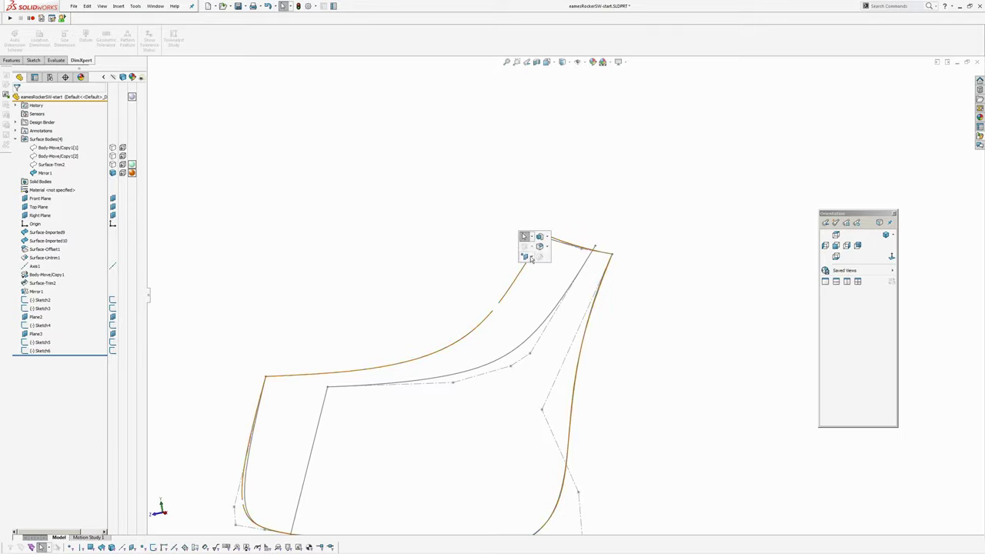
{"action": "left_click", "coordinate": [530, 258]}
{"action": "left_click", "coordinate": [537, 266]}
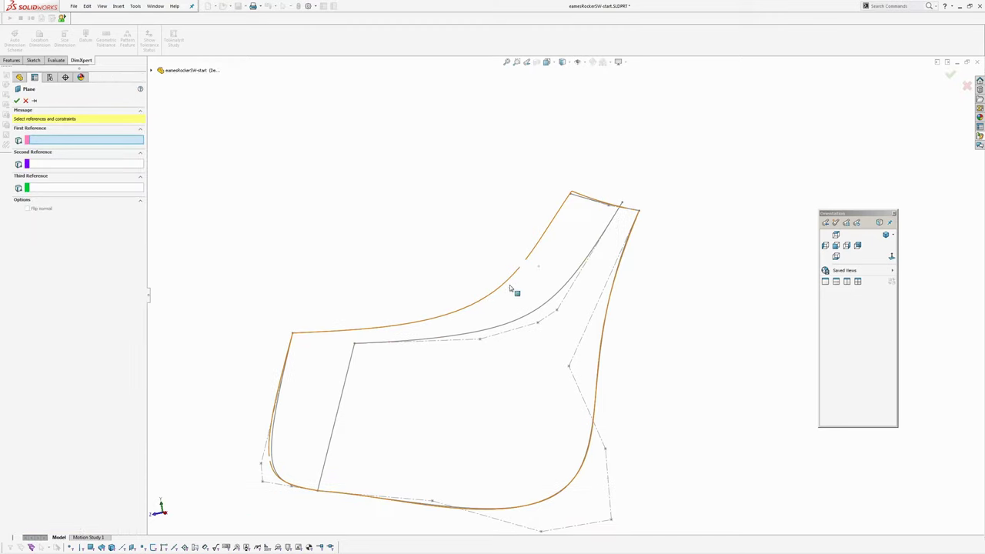
{"action": "left_click", "coordinate": [355, 344]}
{"action": "left_click", "coordinate": [621, 204]}
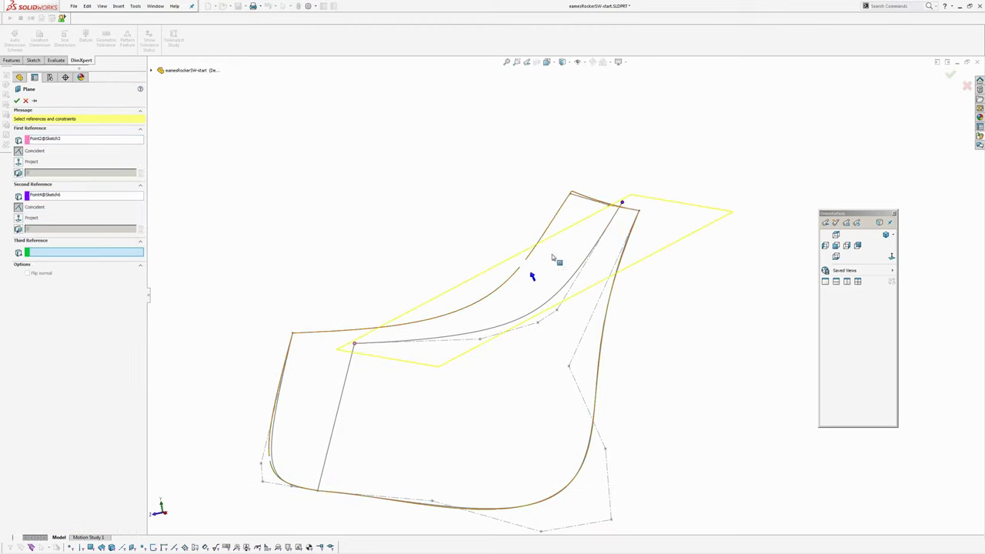
{"action": "mouse_move", "coordinate": [551, 254]}
{"action": "middle_mouse_down"}
{"action": "mouse_move", "coordinate": [508, 246]}
{"action": "mouse_move", "coordinate": [600, 300]}
{"action": "middle_mouse_up"}
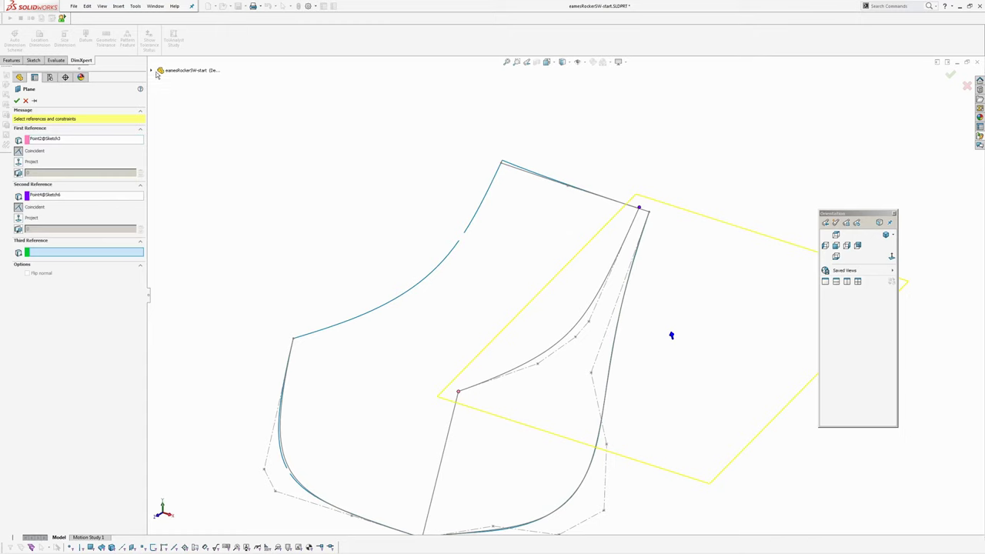
{"action": "left_click", "coordinate": [159, 70]}
{"action": "left_click", "coordinate": [184, 155]}
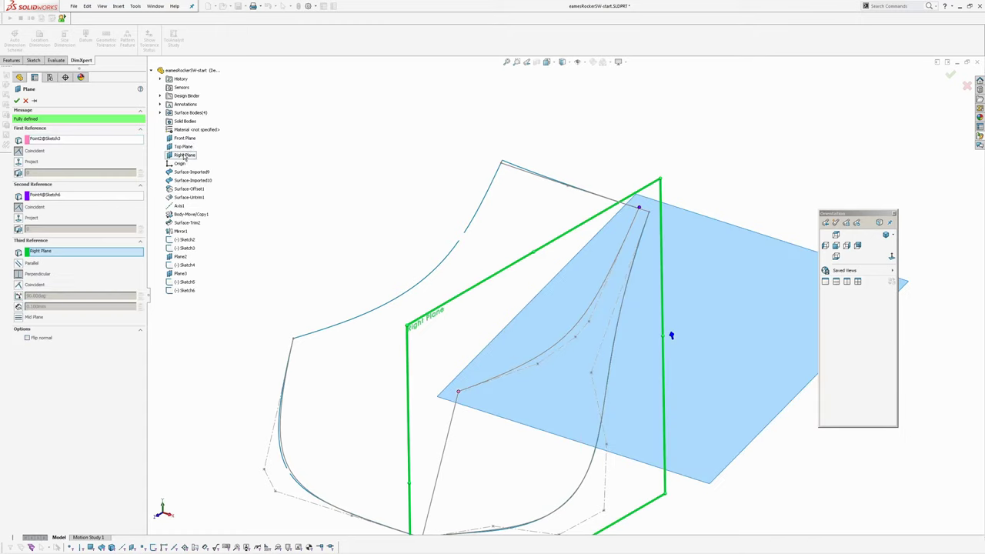
{"action": "middle_click_drag", "start_coordinate": [315, 270], "coordinate": [337, 254], "text": "ctrl"}
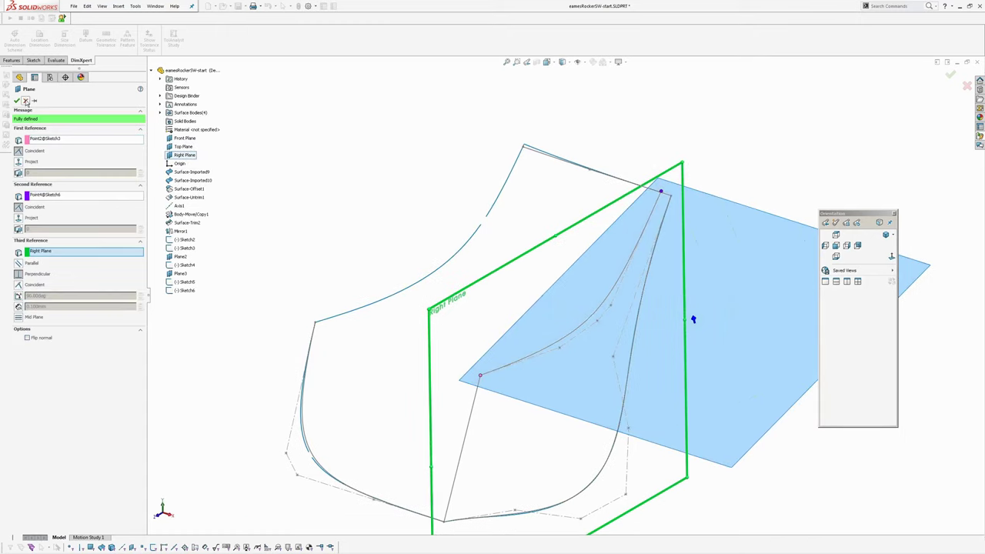
{"action": "left_click", "coordinate": [17, 101]}
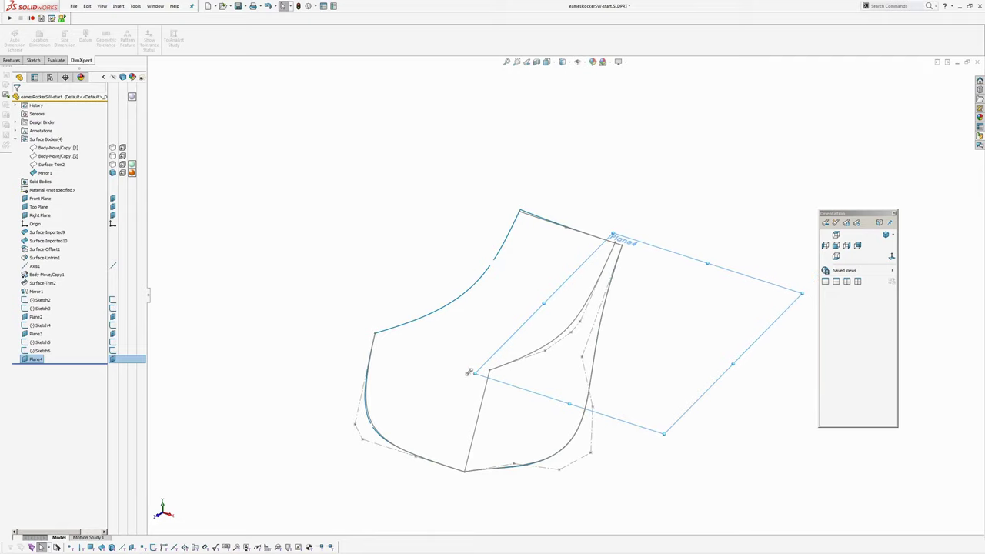
Step: Resize the new reference plane's outline so it spans the chair half between the front and top curves
{"action": "left_click_drag", "start_coordinate": [470, 371], "coordinate": [347, 331]}
{"action": "left_click_drag", "start_coordinate": [799, 291], "coordinate": [652, 244]}
{"action": "key", "text": "Escape"}
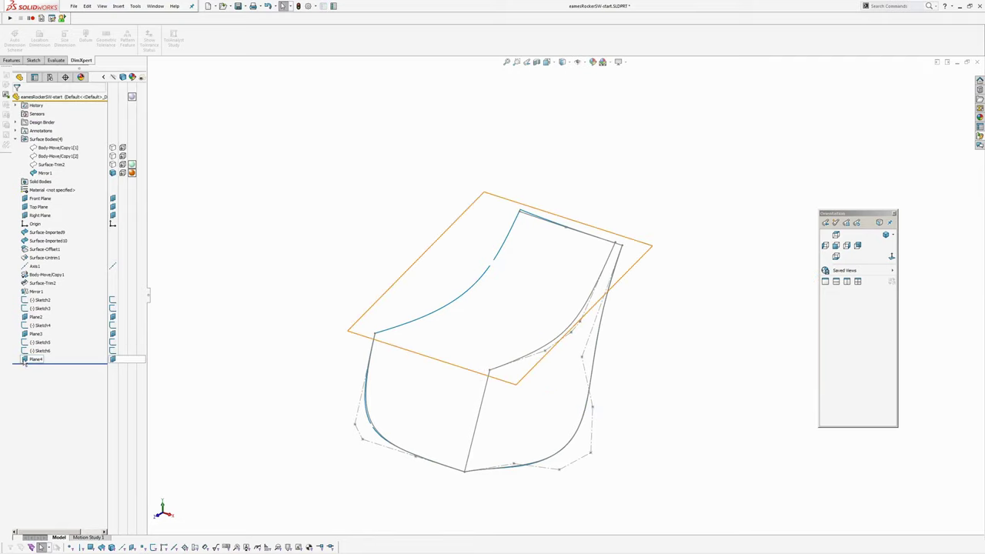
Step: Start a sketch on the new inclined plane and view it face-on
{"action": "left_click", "coordinate": [34, 358]}
{"action": "left_click", "coordinate": [37, 348]}
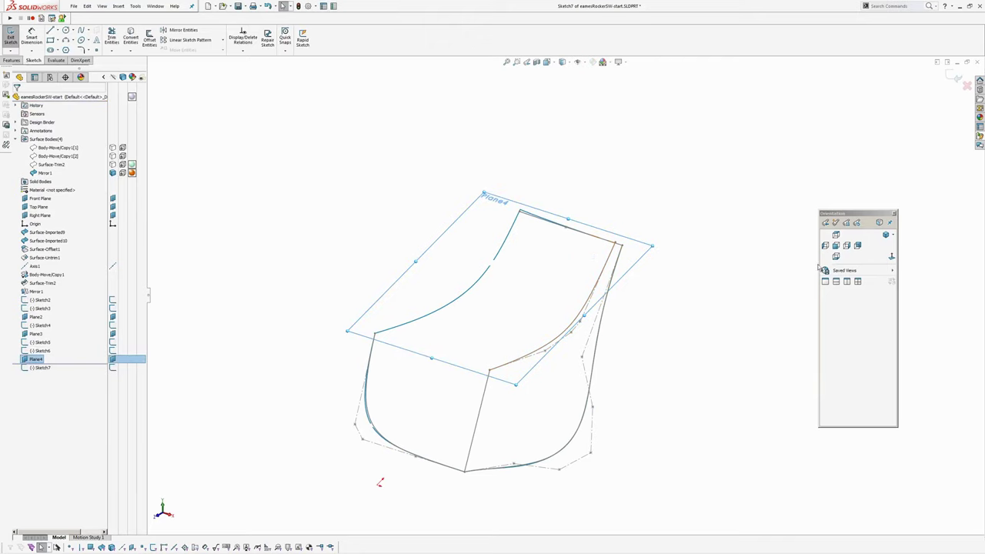
{"action": "left_click", "coordinate": [886, 259]}
{"action": "left_click", "coordinate": [486, 166]}
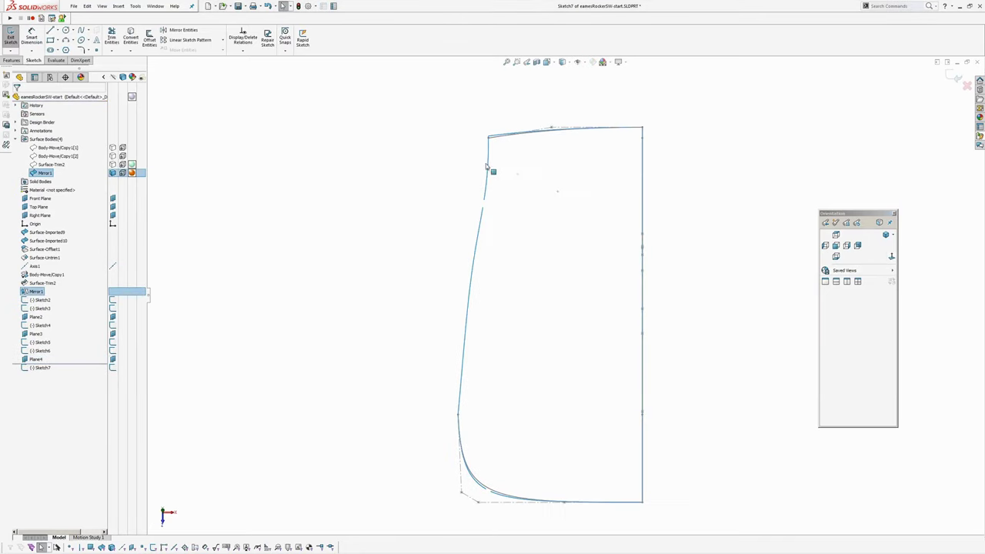
Step: Sketch a Bezier style spline with two middle control vertices from the top curve's outer end to the front curve's outer end
{"action": "left_click", "coordinate": [89, 31]}
{"action": "left_click", "coordinate": [95, 49]}
{"action": "scroll", "coordinate": [487, 143], "scroll_direction": "down", "scroll_amount": 9}
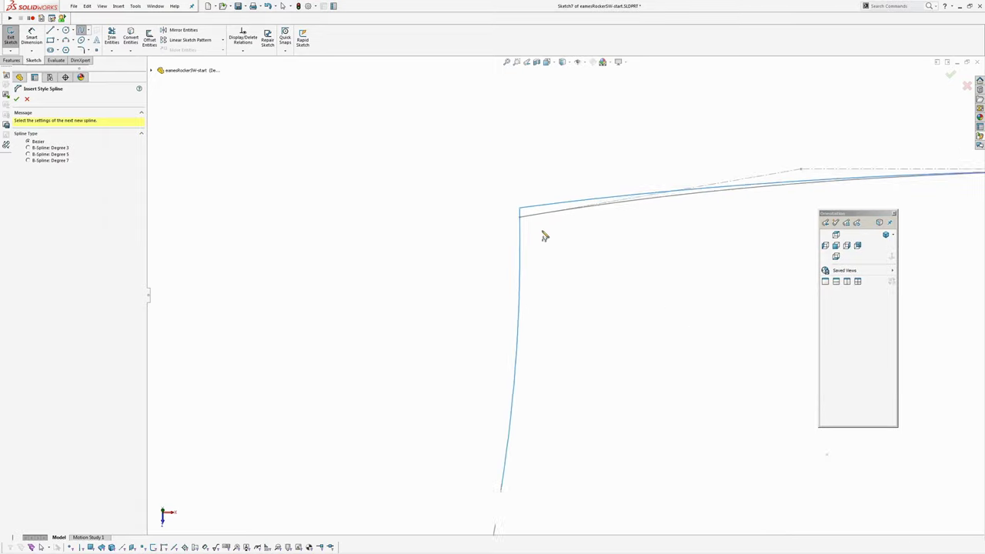
{"action": "left_click", "coordinate": [517, 221]}
{"action": "scroll", "coordinate": [589, 251], "scroll_direction": "up", "scroll_amount": 5}
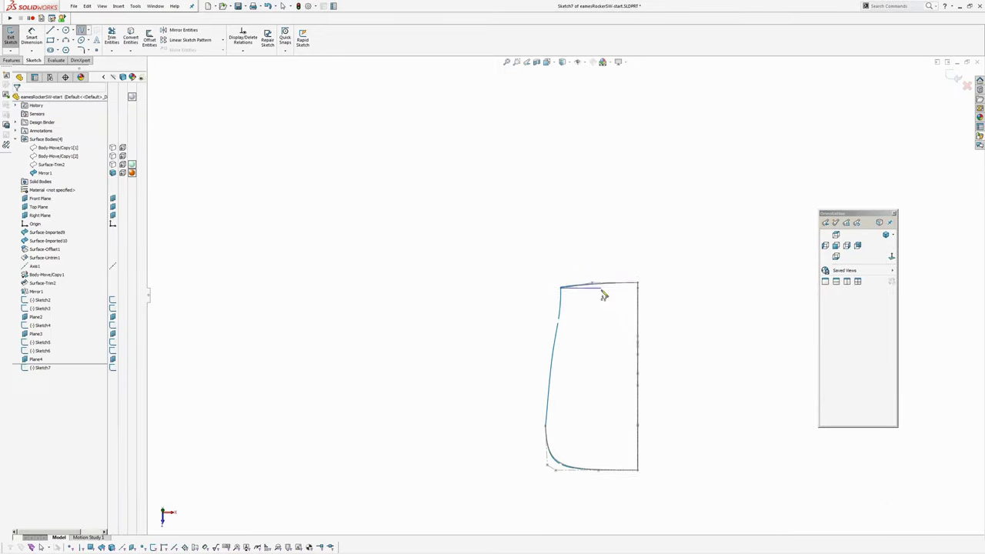
{"action": "scroll", "coordinate": [538, 231], "scroll_direction": "down", "scroll_amount": 2}
{"action": "left_click", "coordinate": [575, 268]}
{"action": "left_click", "coordinate": [499, 350]}
{"action": "scroll", "coordinate": [506, 428], "scroll_direction": "down", "scroll_amount": 8}
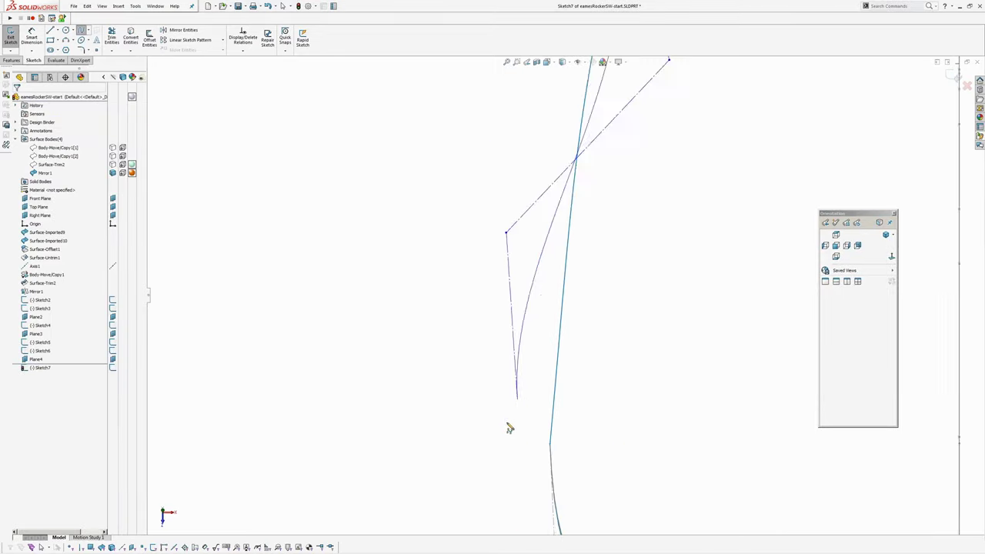
{"action": "left_click", "coordinate": [605, 414]}
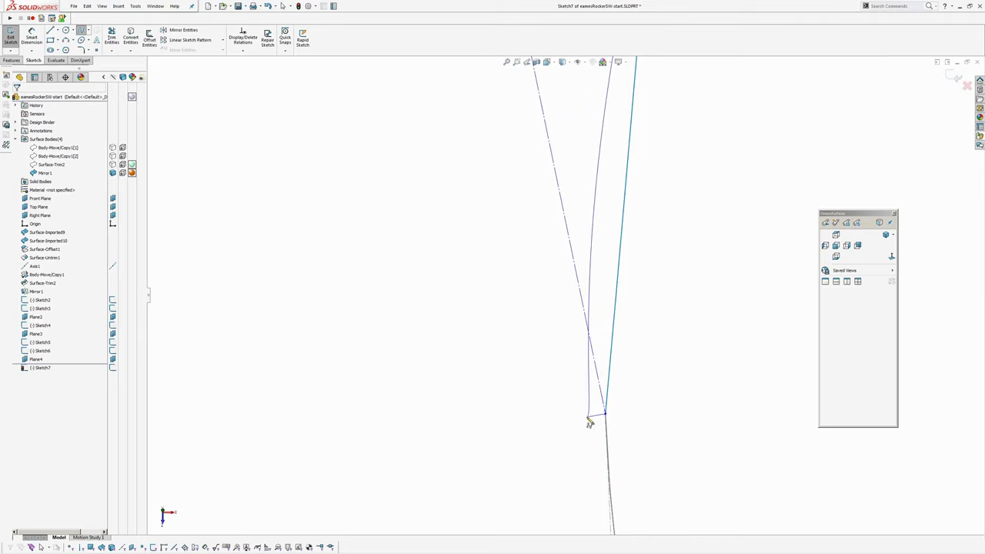
{"action": "right_click", "coordinate": [588, 417]}
{"action": "left_click", "coordinate": [607, 423]}
Step: Move the new spline's two middle control vertices closer to the surface's outer side edge
{"action": "scroll", "coordinate": [539, 317], "scroll_direction": "up", "scroll_amount": 4}
{"action": "middle_click_drag", "start_coordinate": [540, 317], "coordinate": [466, 378], "text": "ctrl"}
{"action": "middle_click_drag", "start_coordinate": [521, 257], "coordinate": [445, 385], "text": "ctrl"}
{"action": "scroll", "coordinate": [510, 297], "scroll_direction": "up", "scroll_amount": 2}
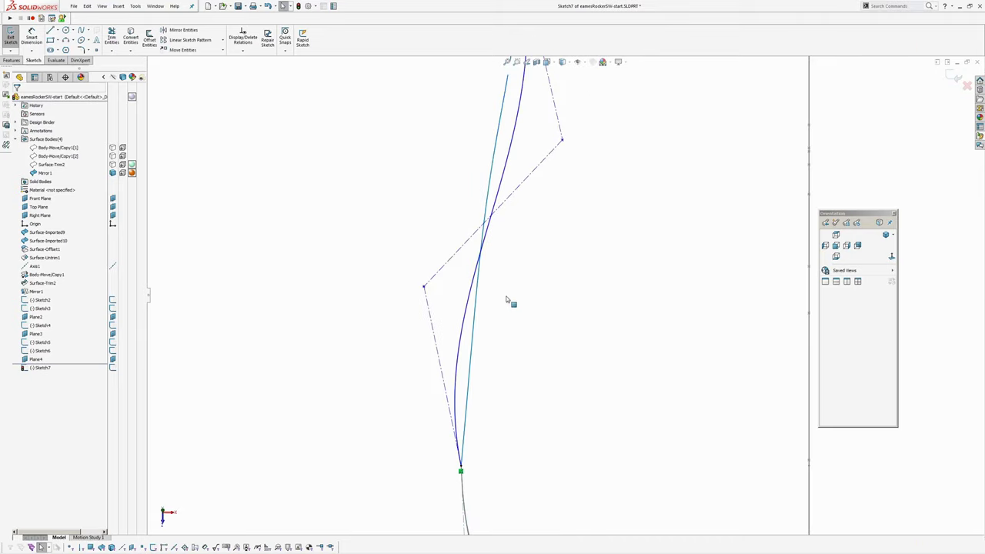
{"action": "scroll", "coordinate": [565, 295], "scroll_direction": "up", "scroll_amount": 4}
{"action": "middle_click_drag", "start_coordinate": [583, 206], "coordinate": [552, 260], "text": "ctrl"}
{"action": "scroll", "coordinate": [550, 267], "scroll_direction": "down", "scroll_amount": 3}
{"action": "left_click_drag", "start_coordinate": [537, 292], "coordinate": [505, 290]}
{"action": "middle_click_drag", "start_coordinate": [434, 426], "coordinate": [439, 268], "text": "ctrl"}
{"action": "left_click_drag", "start_coordinate": [428, 259], "coordinate": [474, 297]}
{"action": "middle_click_drag", "start_coordinate": [502, 139], "coordinate": [503, 214], "text": "ctrl"}
{"action": "left_click_drag", "start_coordinate": [510, 209], "coordinate": [515, 207]}
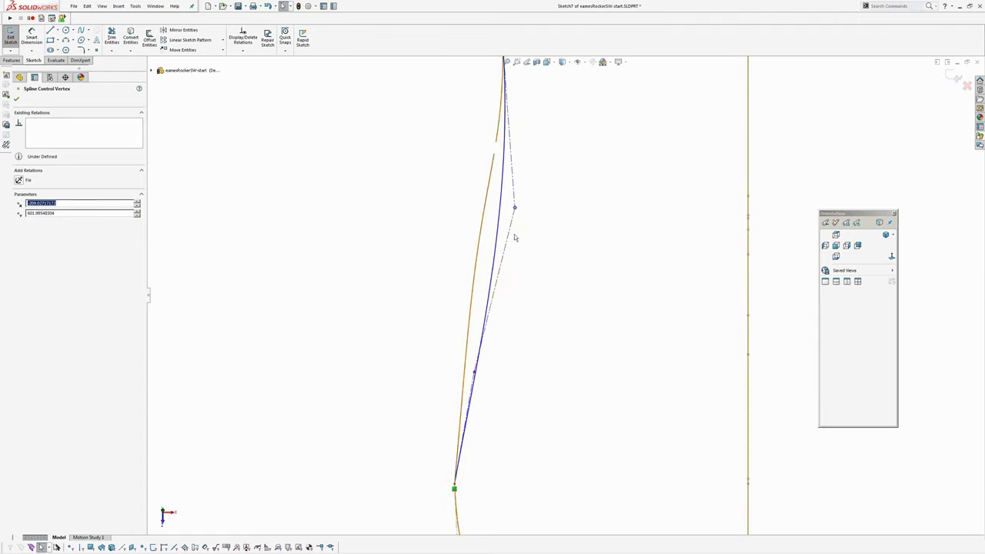
Step: Raise the new spline's curve degree by one and reposition its three middle control vertices to match the outer side edge
{"action": "left_click", "coordinate": [500, 237]}
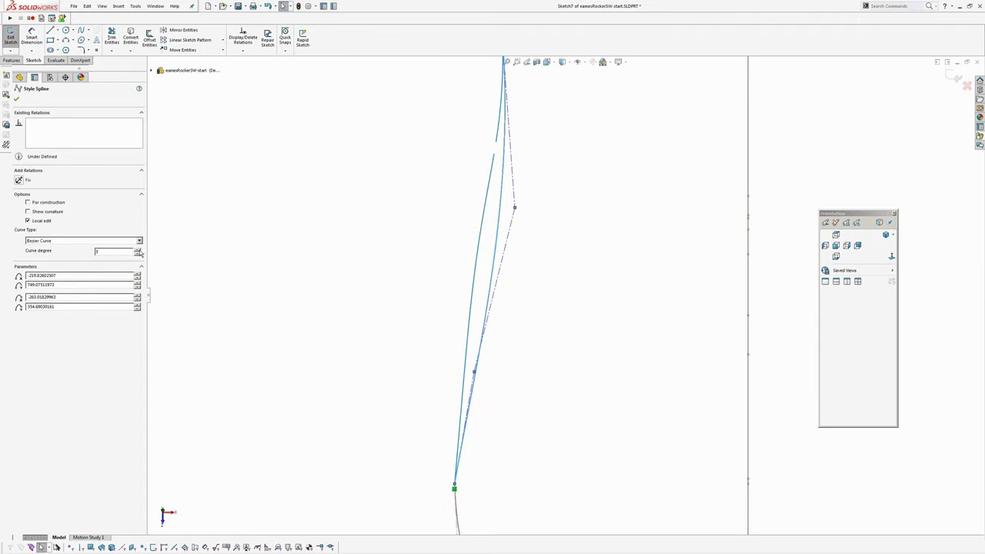
{"action": "left_click", "coordinate": [308, 234]}
{"action": "middle_click_drag", "start_coordinate": [553, 290], "coordinate": [544, 336], "text": "ctrl"}
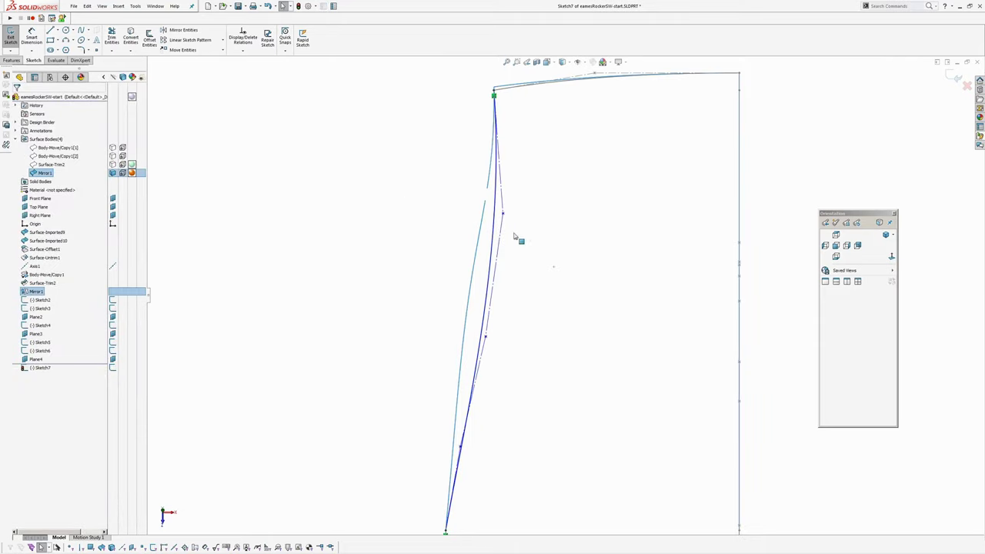
{"action": "left_click_drag", "start_coordinate": [503, 213], "coordinate": [493, 212]}
{"action": "middle_click_drag", "start_coordinate": [494, 343], "coordinate": [511, 276], "text": "ctrl"}
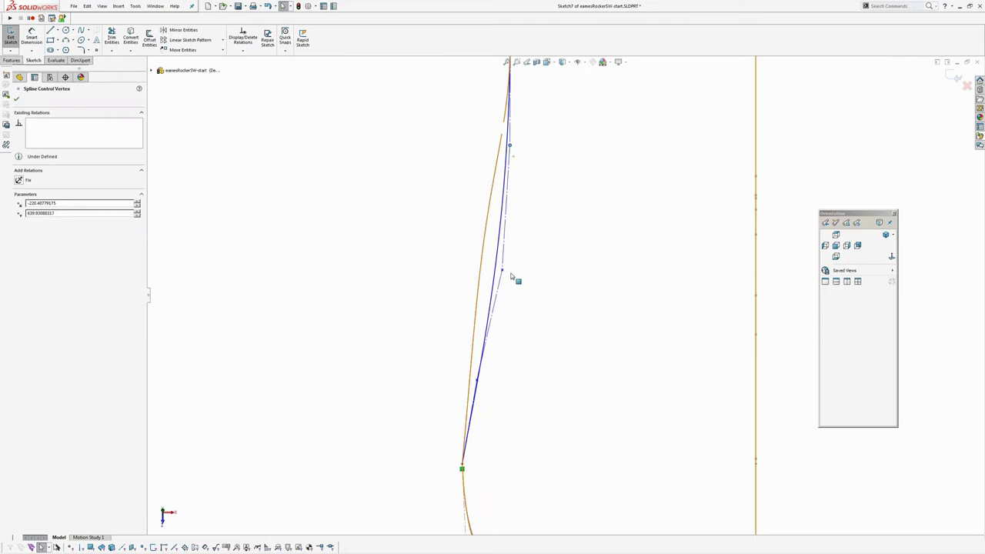
{"action": "left_click_drag", "start_coordinate": [504, 273], "coordinate": [466, 260]}
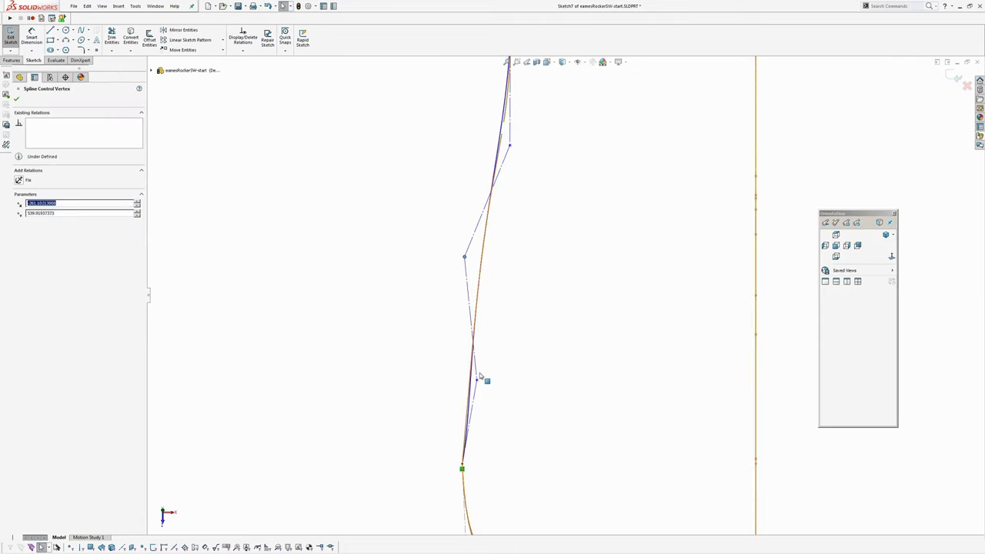
{"action": "left_click_drag", "start_coordinate": [482, 386], "coordinate": [480, 348]}
{"action": "middle_click_drag", "start_coordinate": [542, 219], "coordinate": [539, 302], "text": "ctrl"}
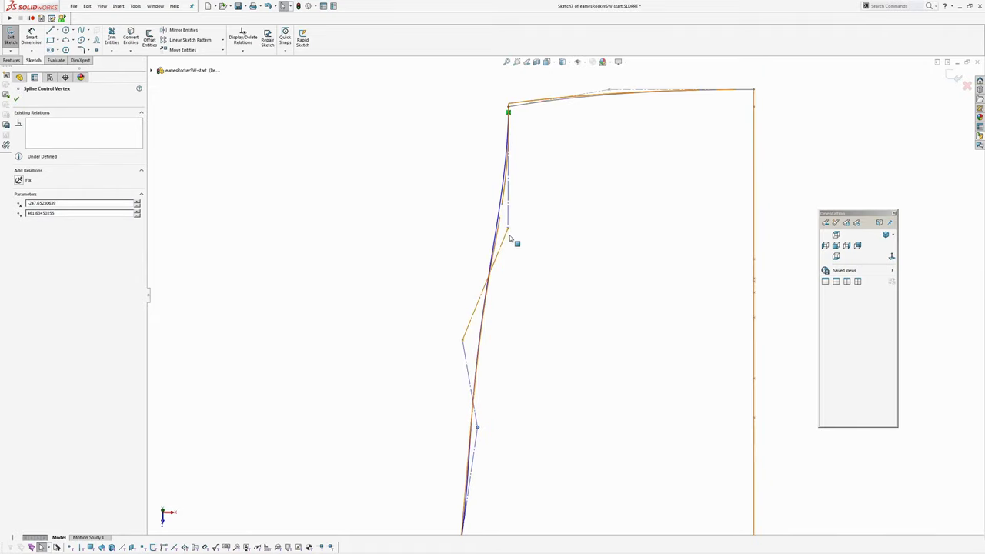
{"action": "left_click_drag", "start_coordinate": [509, 231], "coordinate": [513, 228]}
{"action": "left_click", "coordinate": [578, 288]}
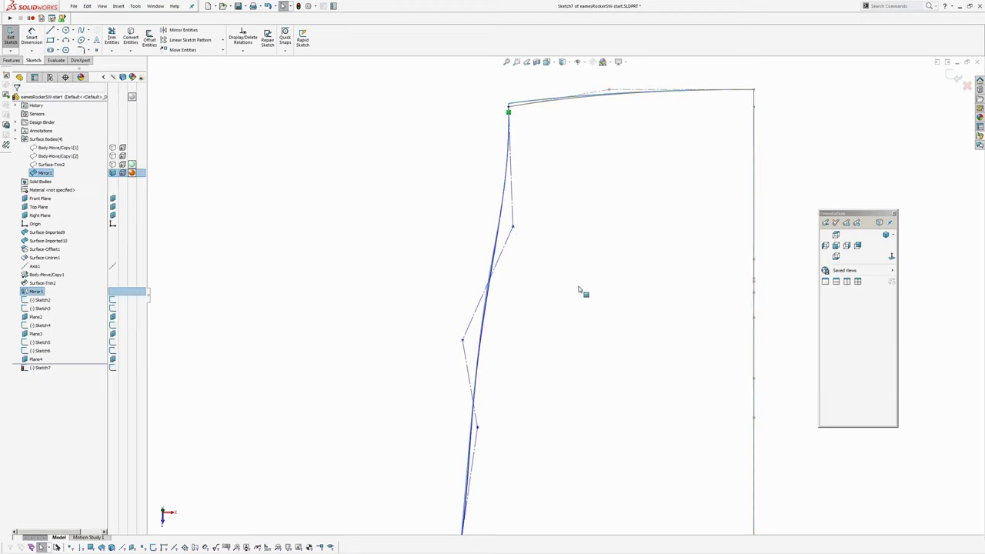
Step: Exit the inclined-plane sketch and orbit to inspect both side-edge curves together in 3D
{"action": "scroll", "coordinate": [576, 290], "scroll_direction": "up", "scroll_amount": 5}
{"action": "left_click", "coordinate": [955, 79]}
{"action": "mouse_move", "coordinate": [666, 227]}
{"action": "middle_mouse_down"}
{"action": "mouse_move", "coordinate": [627, 122]}
{"action": "mouse_move", "coordinate": [768, 123]}
{"action": "middle_mouse_up"}
{"action": "left_click", "coordinate": [769, 125]}
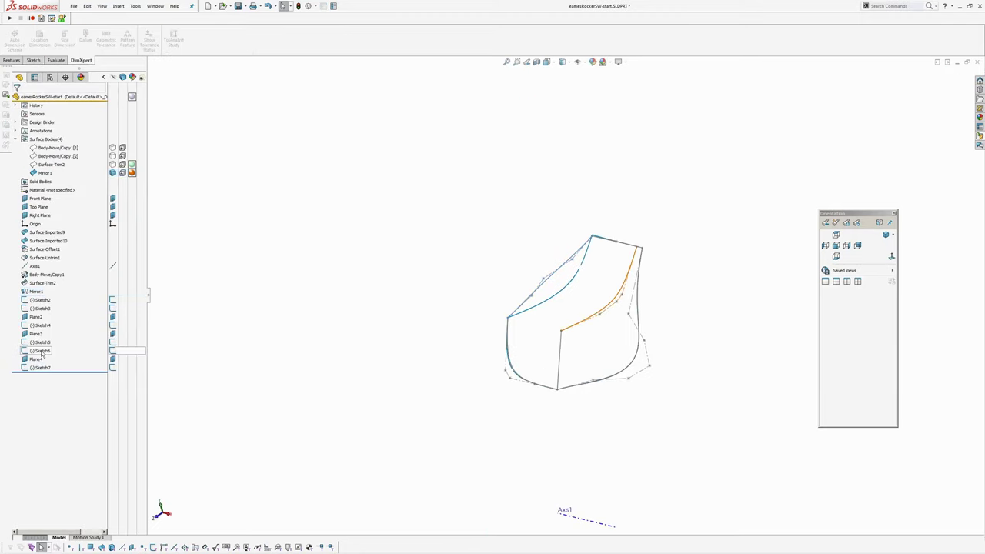
Step: Create a sketch-on-sketch projected curve from the two side-edge sketches, Sketch6 and Sketch7
{"action": "left_click", "coordinate": [119, 7]}
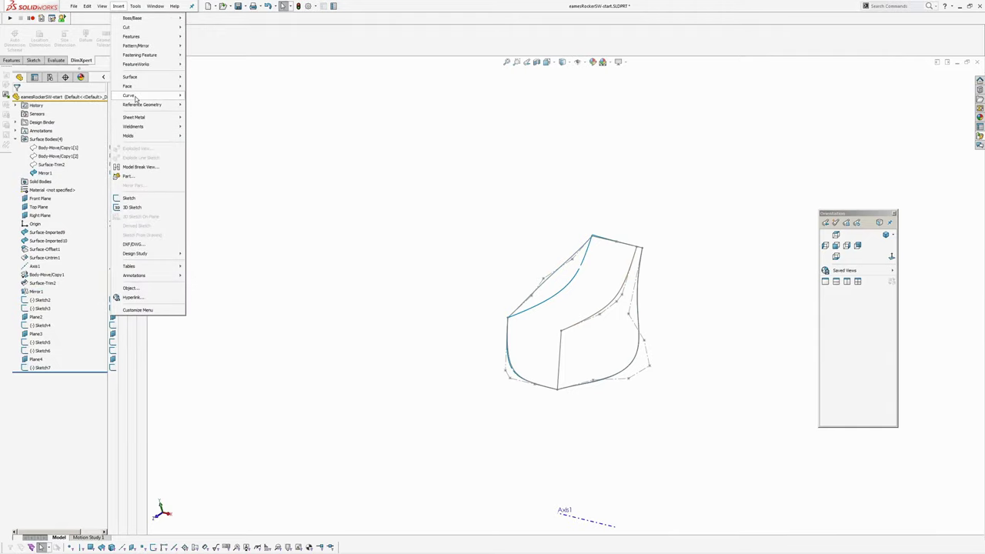
{"action": "mouse_move", "coordinate": [135, 96]}
{"action": "left_click", "coordinate": [206, 108]}
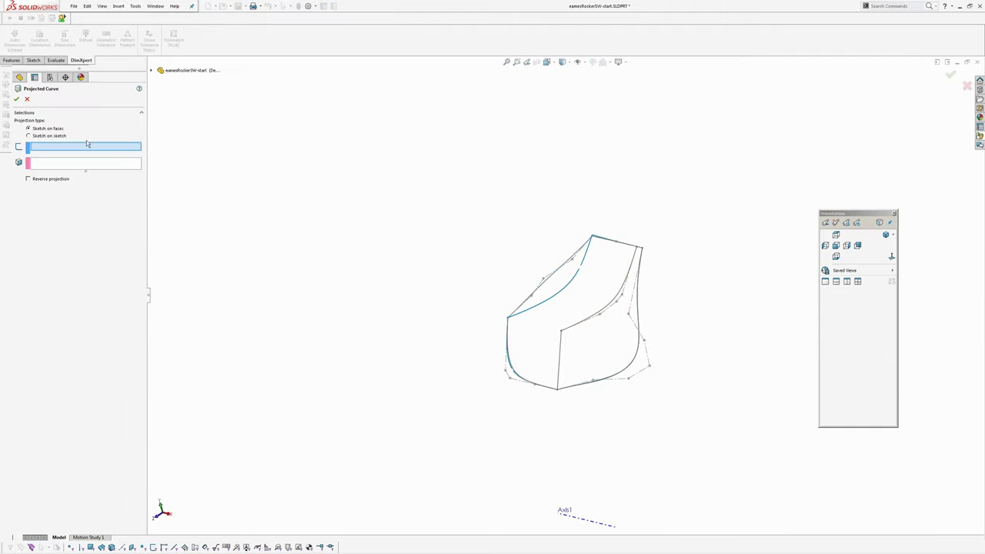
{"action": "left_click", "coordinate": [41, 136]}
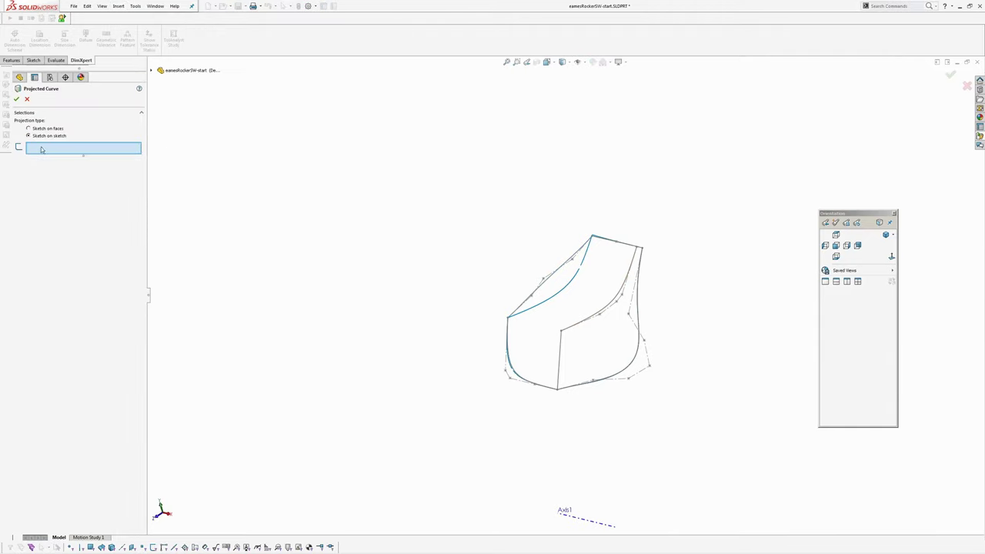
{"action": "left_click", "coordinate": [152, 70]}
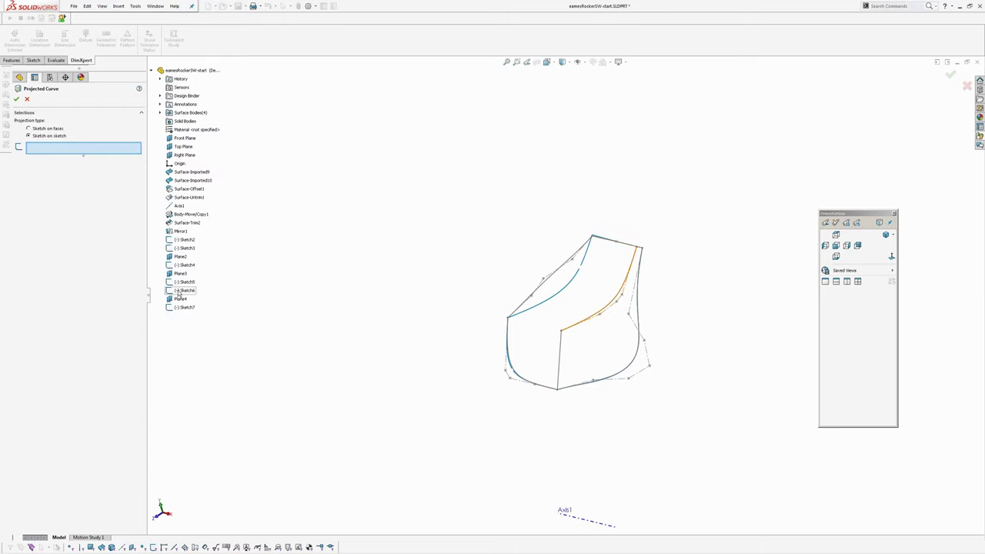
{"action": "left_click", "coordinate": [179, 292]}
{"action": "left_click", "coordinate": [183, 308]}
{"action": "key", "text": "Return"}
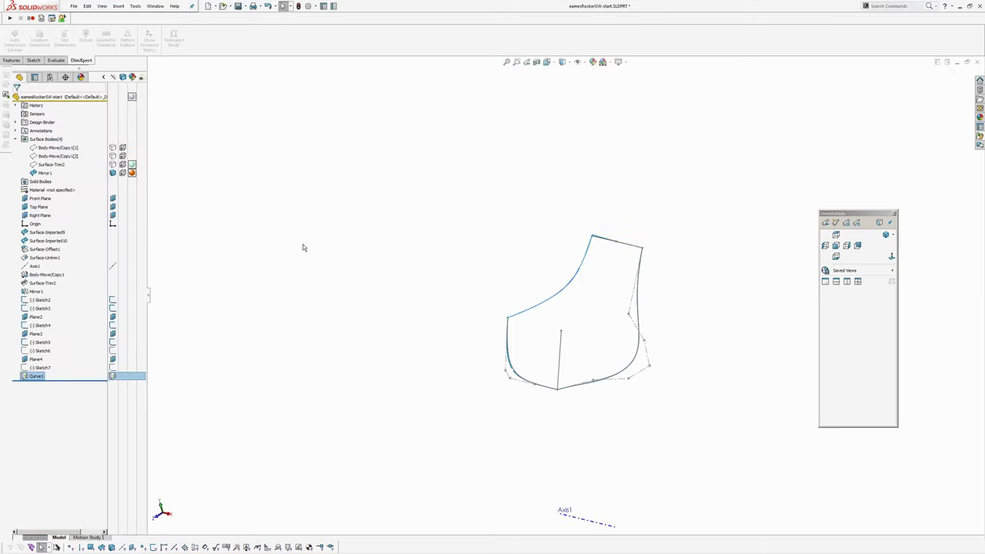
{"action": "key", "text": "f"}
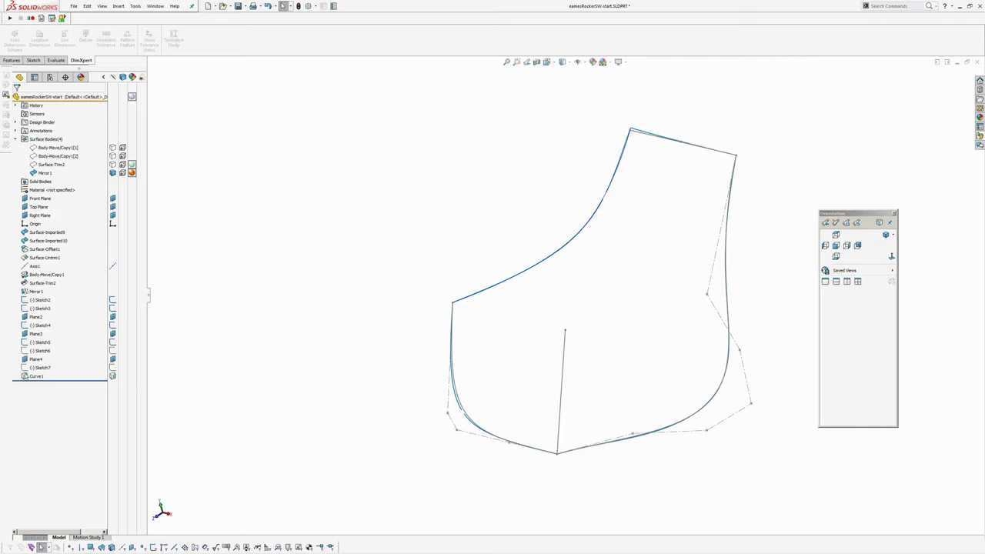
{"action": "scroll", "coordinate": [347, 348], "scroll_direction": "up", "scroll_amount": 2}
{"action": "left_click", "coordinate": [347, 349]}
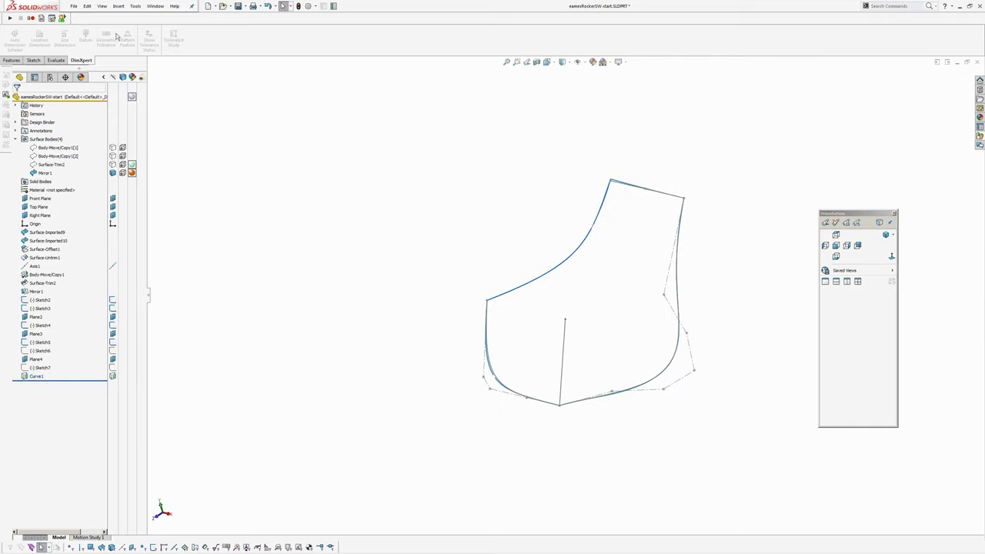
Step: Convert the projected side-edge curve into a new 3D sketch and exit the sketch
{"action": "left_click", "coordinate": [119, 6]}
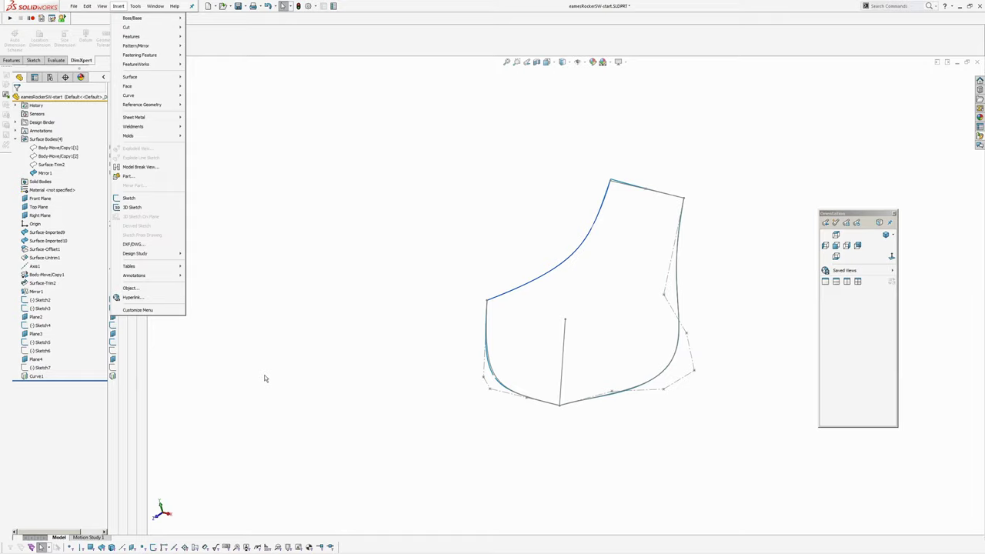
{"action": "left_click", "coordinate": [153, 207]}
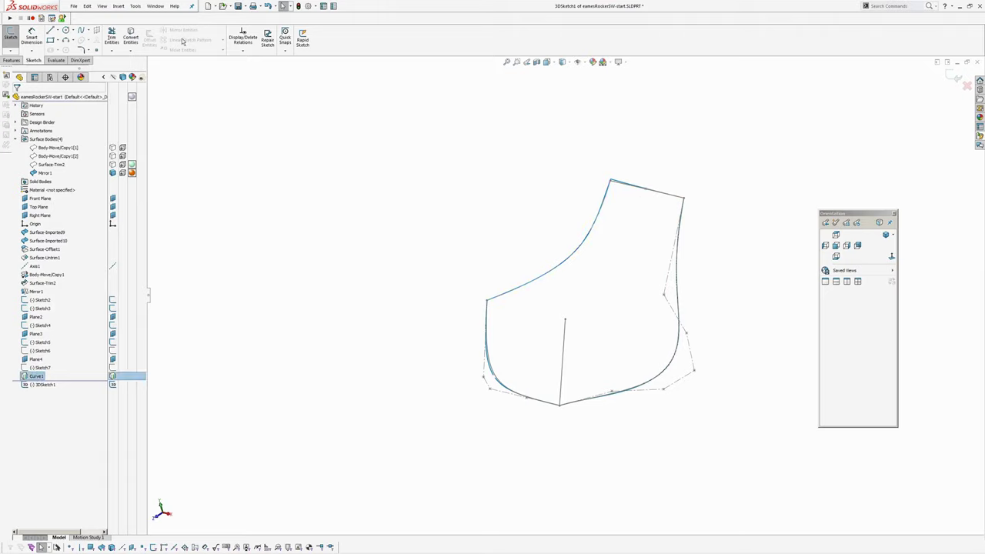
{"action": "left_click", "coordinate": [129, 37]}
{"action": "left_click", "coordinate": [953, 77]}
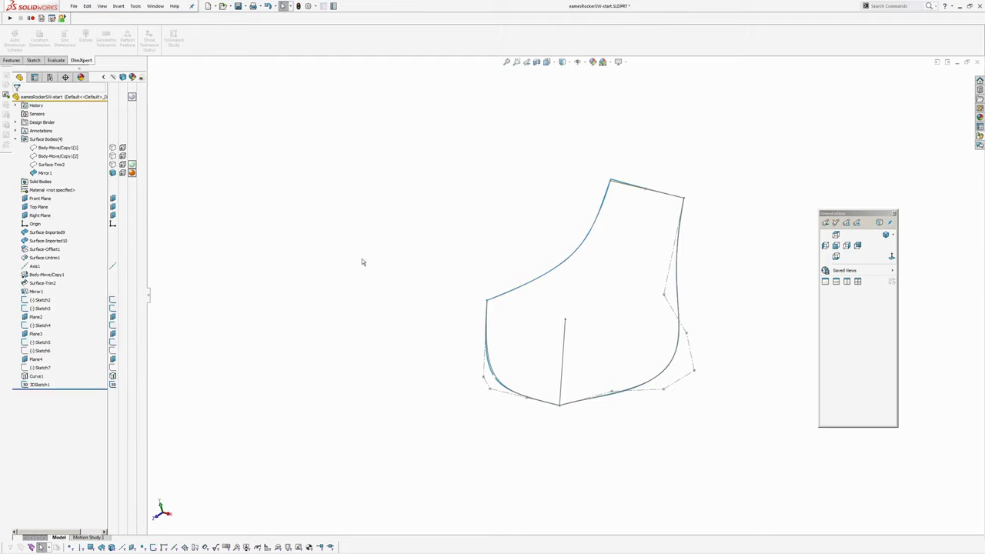
Step: Inspect the chair surface in shaded display against its boundary curves from several angles
{"action": "mouse_move", "coordinate": [618, 221]}
{"action": "middle_mouse_down", "text": "ctrl"}
{"action": "mouse_move", "coordinate": [603, 236]}
{"action": "mouse_move", "coordinate": [615, 202]}
{"action": "mouse_move", "coordinate": [600, 215]}
{"action": "mouse_move", "coordinate": [600, 237]}
{"action": "mouse_move", "coordinate": [488, 209]}
{"action": "mouse_move", "coordinate": [604, 226]}
{"action": "mouse_move", "coordinate": [555, 240]}
{"action": "middle_mouse_up", "text": "ctrl"}
{"action": "scroll", "coordinate": [556, 240], "scroll_direction": "up", "scroll_amount": 2}
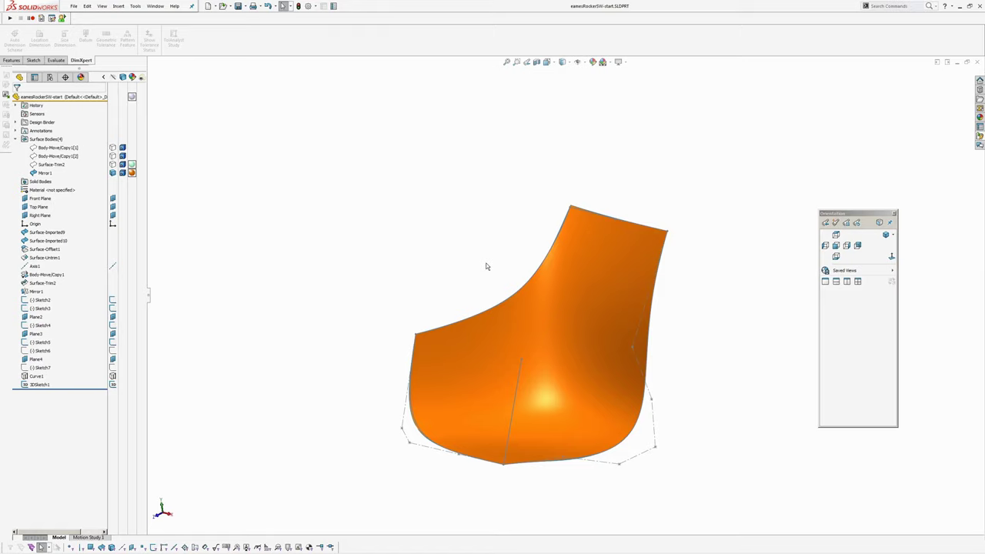
{"action": "middle_click_drag", "start_coordinate": [486, 266], "coordinate": [518, 267]}
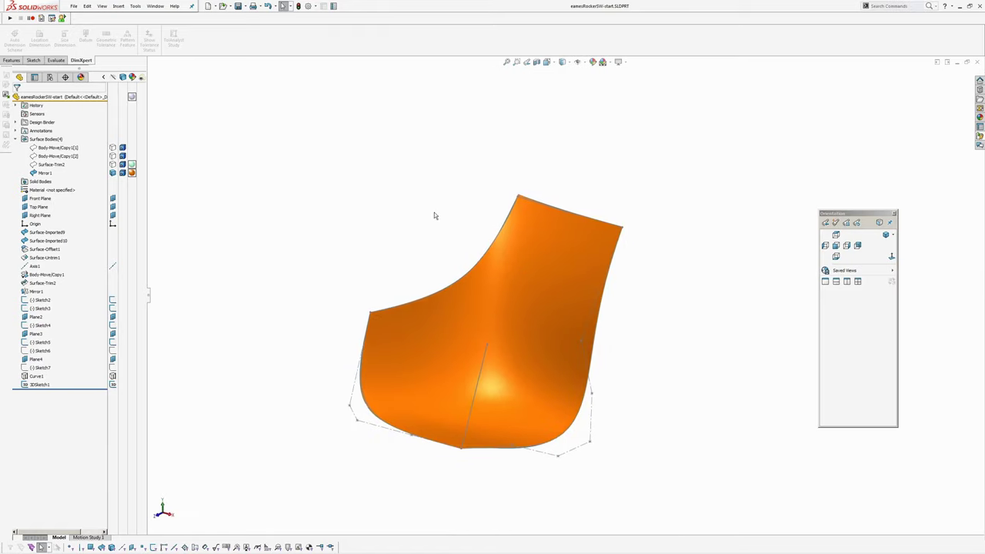
{"action": "middle_click_drag", "start_coordinate": [434, 216], "coordinate": [447, 261]}
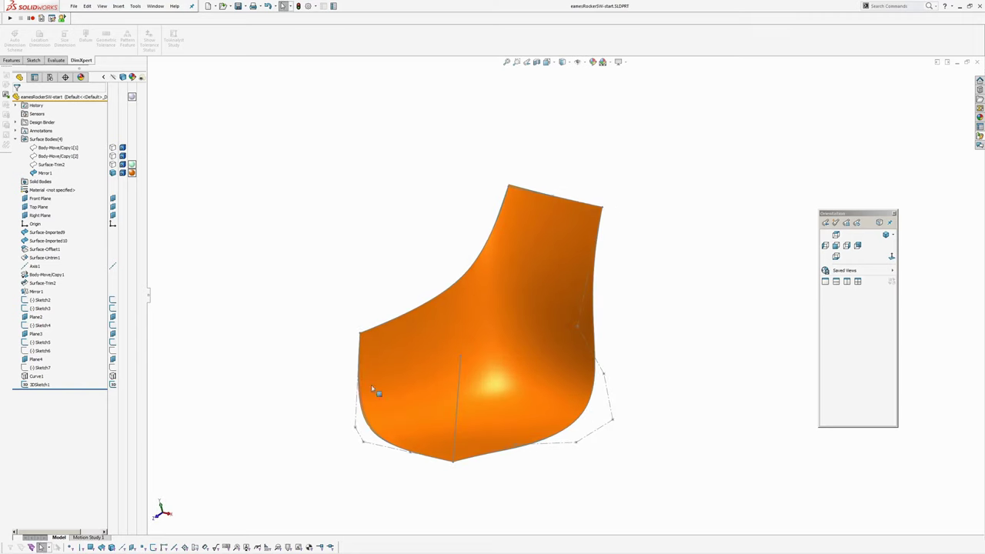
{"action": "middle_click_drag", "start_coordinate": [631, 310], "coordinate": [615, 290], "text": "ctrl"}
Step: Show the Surface-Trim2 body and compare it with the orange mirrored surface from several angles
{"action": "left_click", "coordinate": [51, 164]}
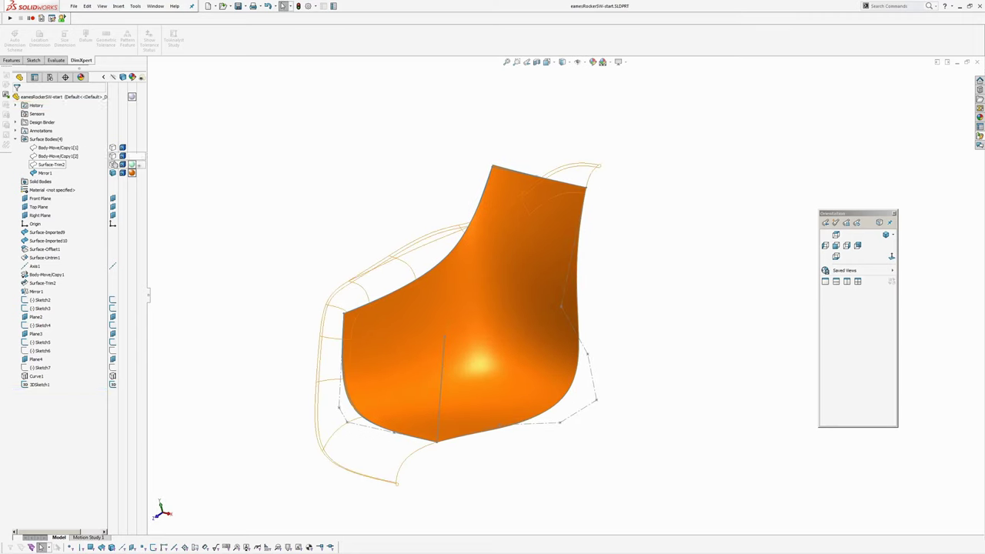
{"action": "left_click", "coordinate": [117, 159]}
{"action": "left_click", "coordinate": [187, 159]}
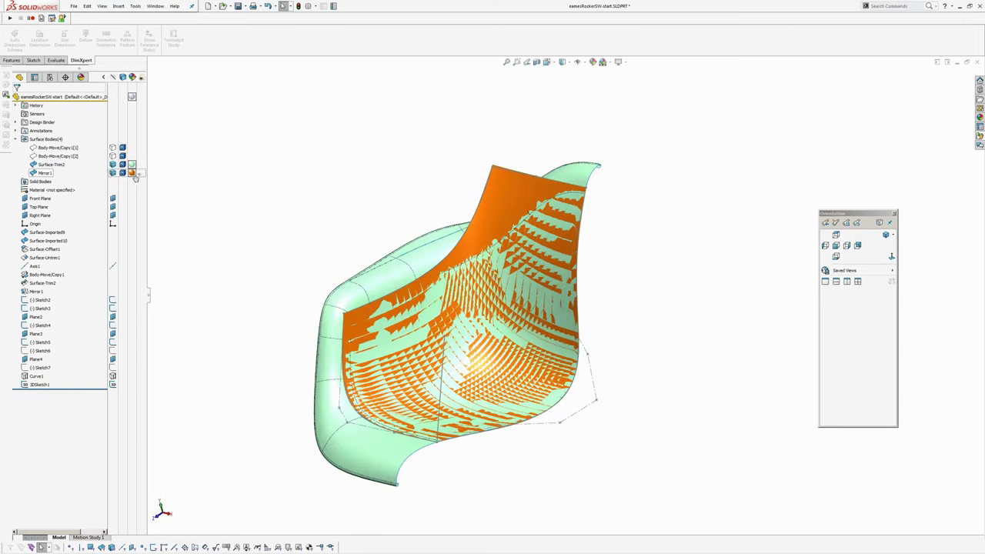
{"action": "middle_click_drag", "start_coordinate": [316, 209], "coordinate": [398, 274]}
{"action": "middle_click_drag", "start_coordinate": [451, 251], "coordinate": [648, 224]}
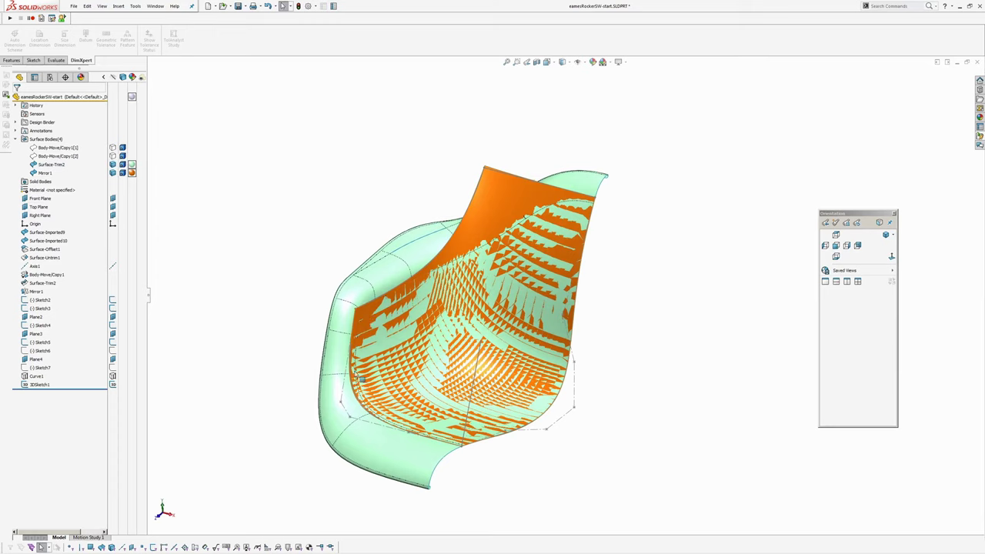
{"action": "middle_click_drag", "start_coordinate": [566, 446], "coordinate": [652, 241], "text": "ctrl"}
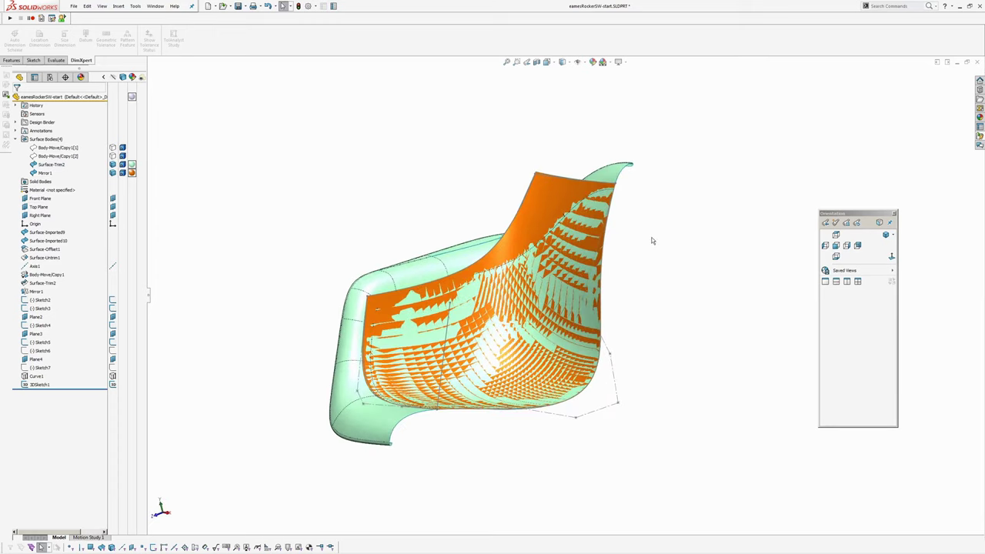
{"action": "middle_click_drag", "start_coordinate": [571, 250], "coordinate": [575, 227]}
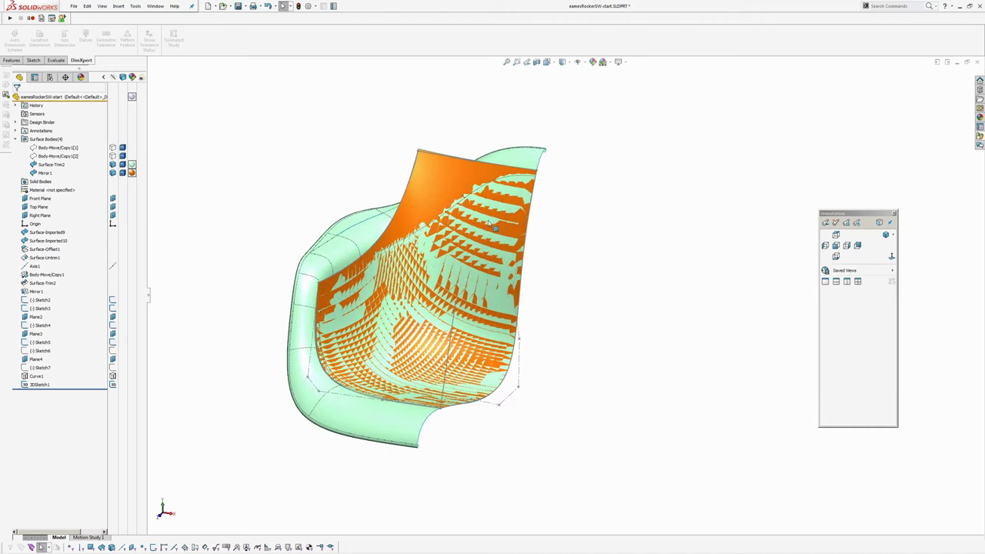
Step: Hide the orange mirrored surface and examine the green seat surface on its own
{"action": "left_click", "coordinate": [435, 167]}
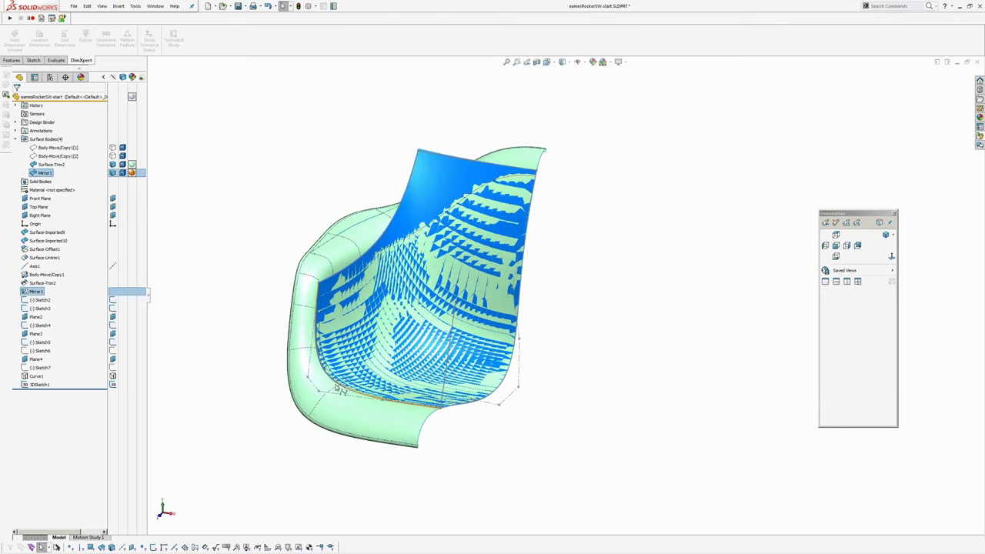
{"action": "middle_click_drag", "start_coordinate": [409, 332], "coordinate": [415, 308]}
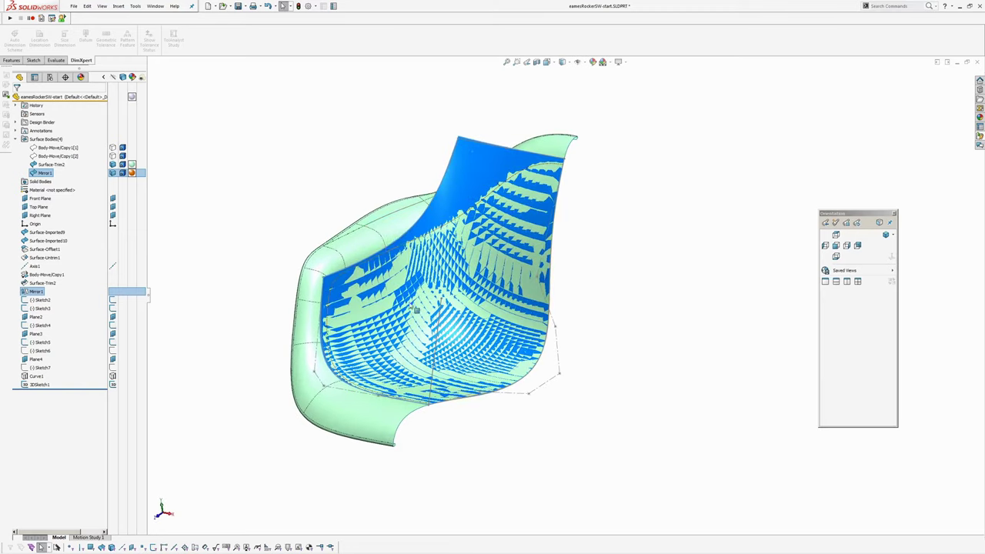
{"action": "middle_click_drag", "start_coordinate": [466, 334], "coordinate": [449, 327]}
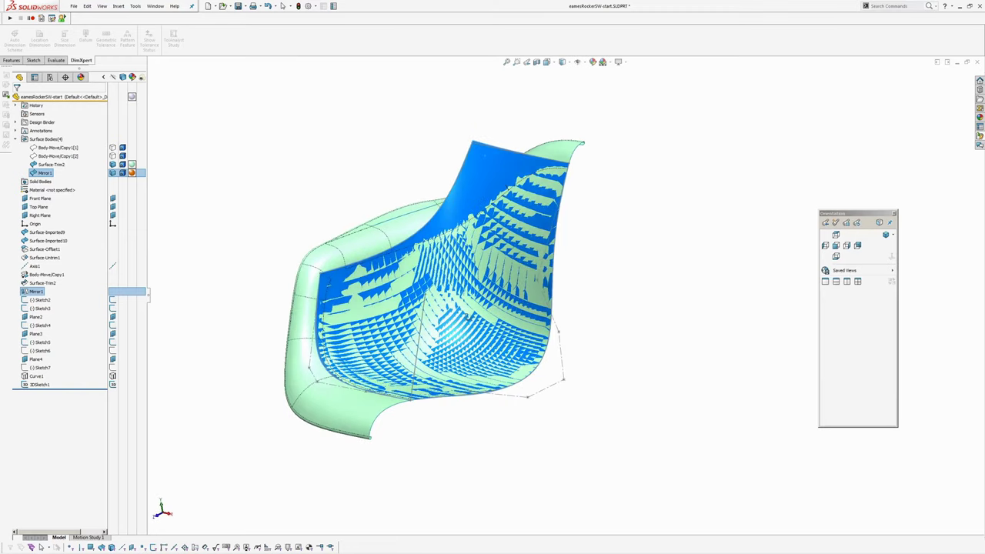
{"action": "left_click", "coordinate": [625, 261]}
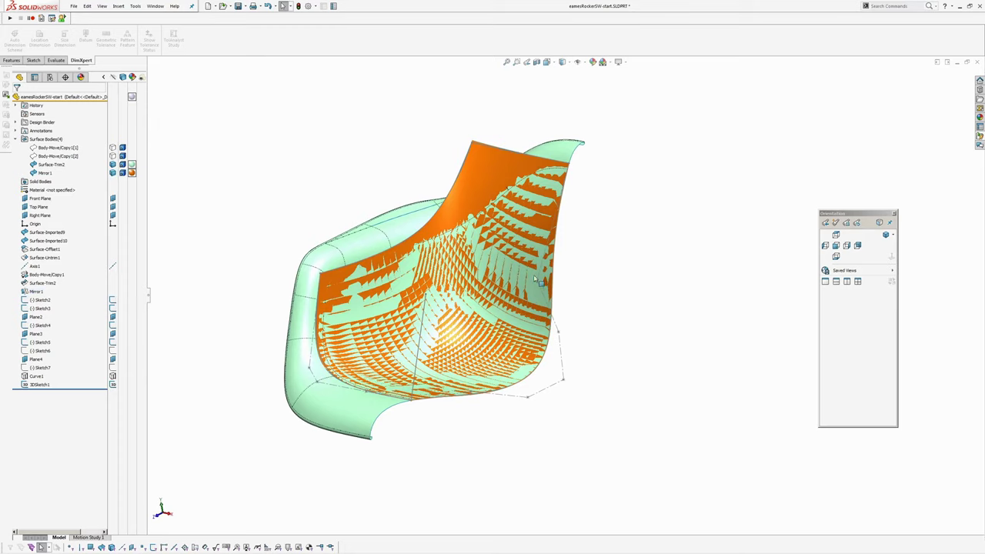
{"action": "left_click", "coordinate": [483, 156]}
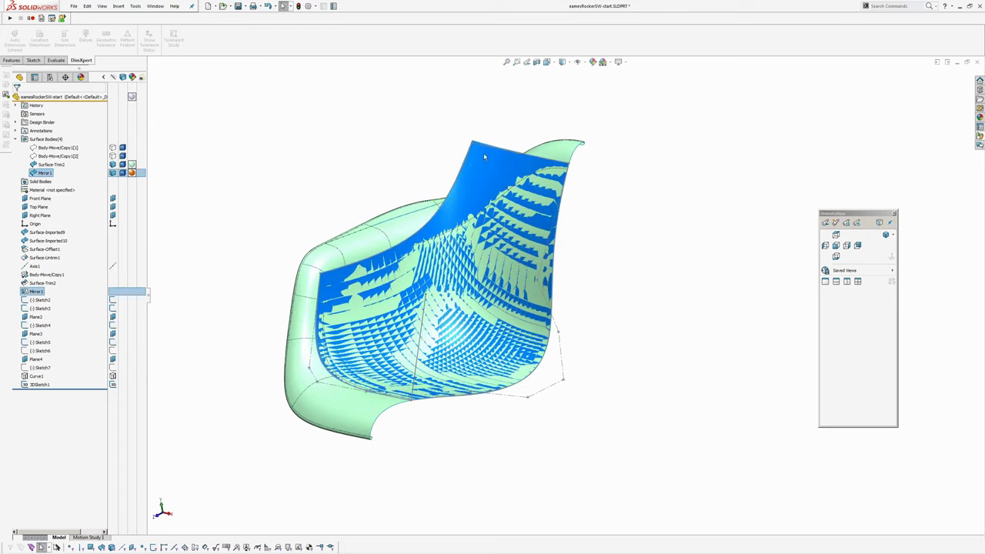
{"action": "left_click", "coordinate": [505, 145]}
{"action": "left_click", "coordinate": [505, 263]}
{"action": "middle_click_drag", "start_coordinate": [505, 263], "coordinate": [527, 264]}
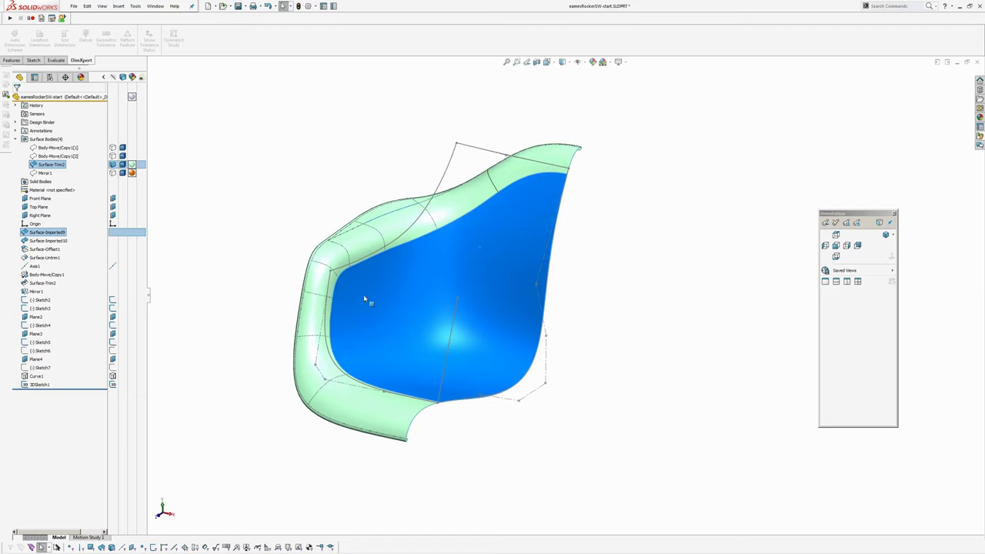
{"action": "middle_click_drag", "start_coordinate": [367, 299], "coordinate": [348, 279]}
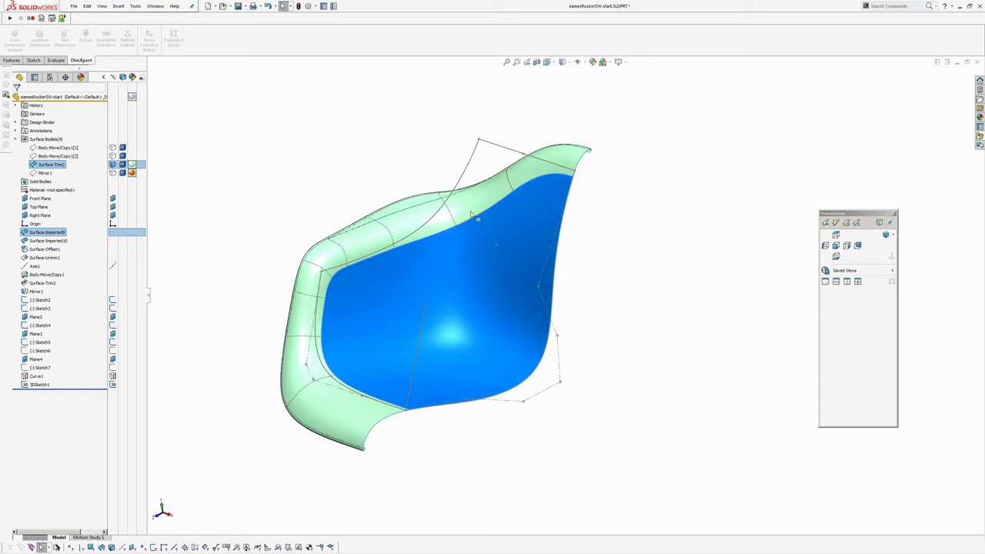
{"action": "left_click", "coordinate": [635, 199]}
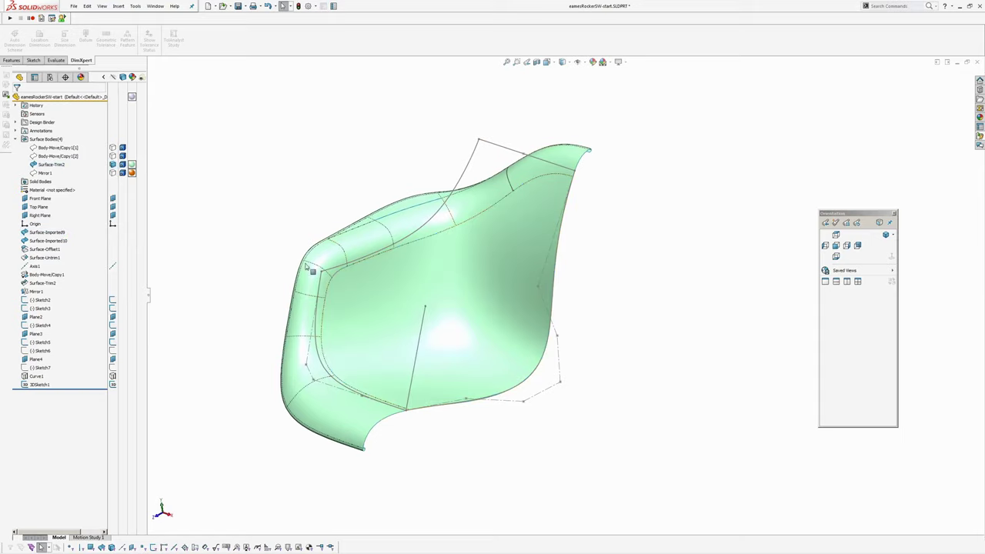
Step: Hide the Surface-Trim2 body, view the Mirror1 surface alone, and hide that body as well
{"action": "left_click", "coordinate": [113, 174]}
{"action": "left_click", "coordinate": [112, 165]}
{"action": "middle_click_drag", "start_coordinate": [419, 229], "coordinate": [455, 203]}
{"action": "scroll", "coordinate": [508, 137], "scroll_direction": "down", "scroll_amount": 3}
{"action": "scroll", "coordinate": [488, 153], "scroll_direction": "up", "scroll_amount": 3}
{"action": "middle_click_drag", "start_coordinate": [387, 214], "coordinate": [401, 187], "text": "ctrl"}
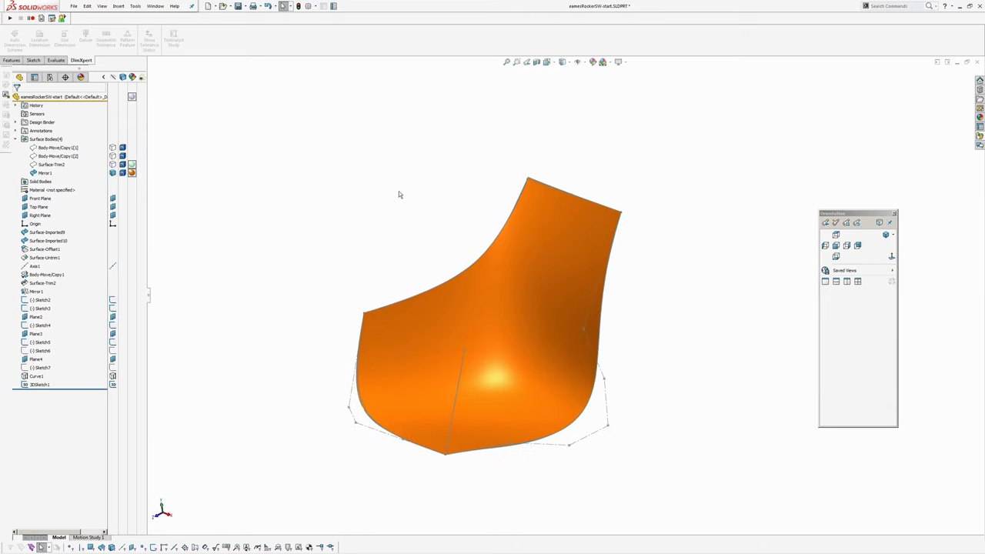
{"action": "left_click", "coordinate": [557, 263]}
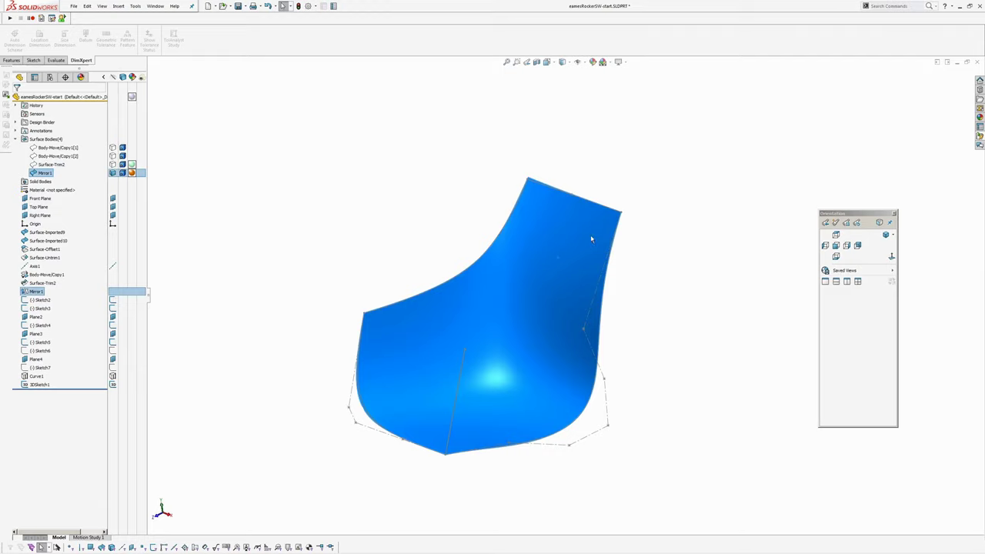
{"action": "left_click", "coordinate": [591, 238]}
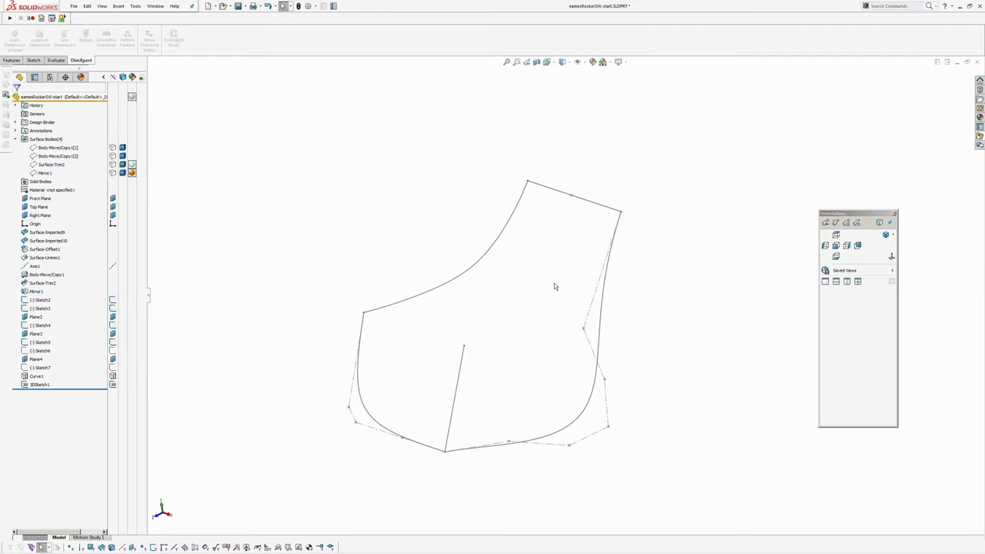
Step: Extrude the seat's centreline profile curve, Sketch2, as a 20 mm surface
{"action": "left_click", "coordinate": [603, 324]}
{"action": "middle_click_drag", "start_coordinate": [367, 199], "coordinate": [350, 172], "text": "ctrl"}
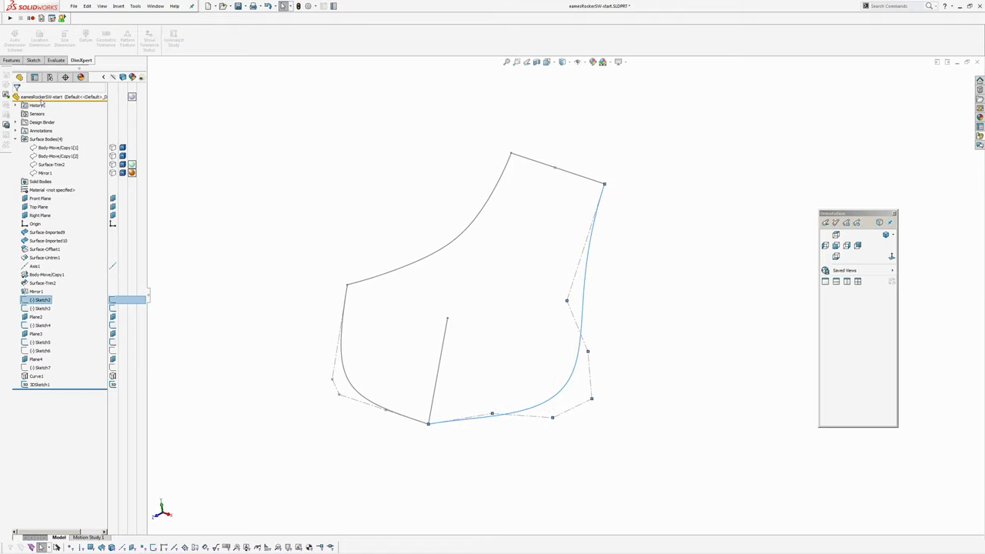
{"action": "left_click", "coordinate": [119, 9]}
{"action": "left_click", "coordinate": [196, 80]}
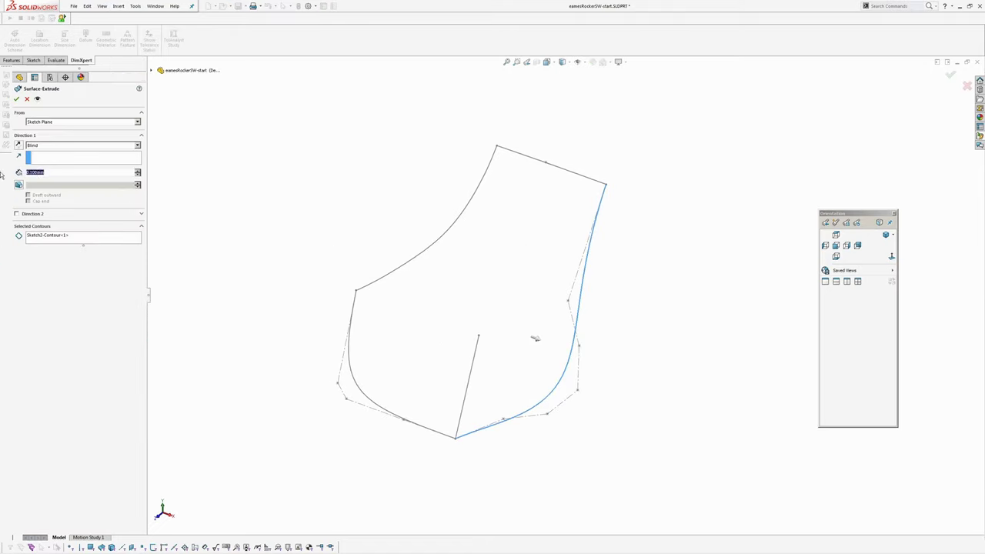
{"action": "type", "text": "20"}
{"action": "key", "text": "Return"}
{"action": "key", "text": "Return"}
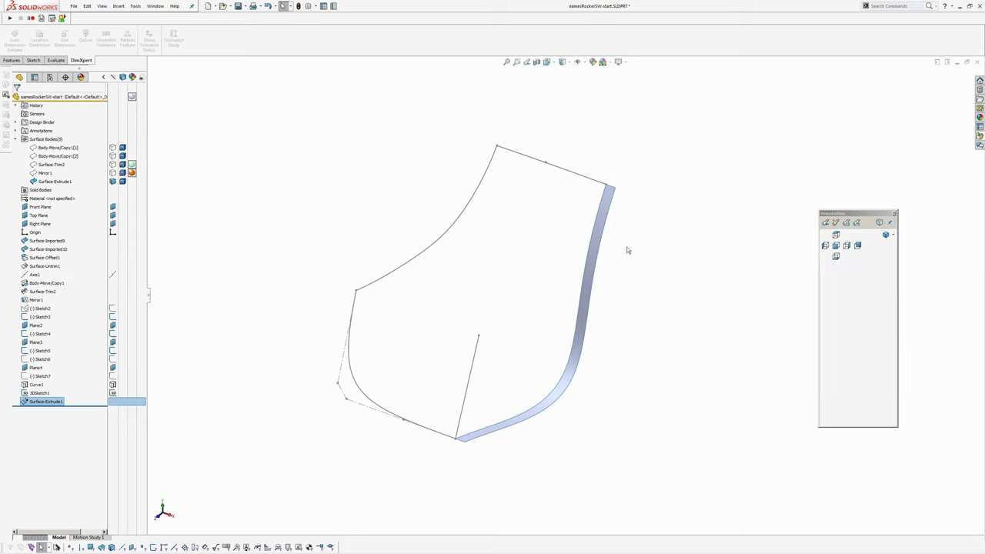
Step: Start a boundary surface with the extruded strip's inner edge and the outer 3D sketch curve as Direction 1 curves
{"action": "mouse_move", "coordinate": [626, 248]}
{"action": "middle_mouse_down"}
{"action": "mouse_move", "coordinate": [654, 253]}
{"action": "mouse_move", "coordinate": [638, 266]}
{"action": "mouse_move", "coordinate": [632, 240]}
{"action": "middle_mouse_up"}
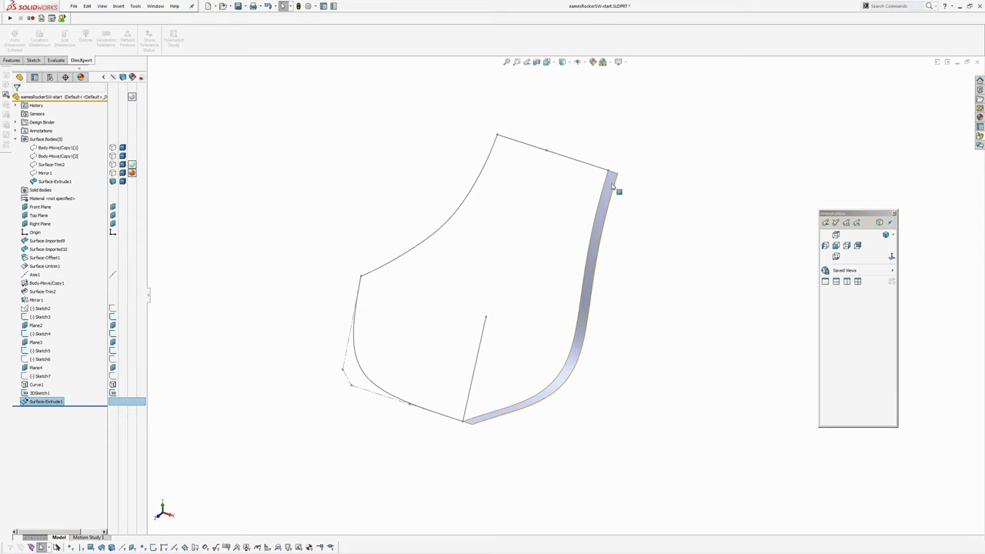
{"action": "middle_click_drag", "start_coordinate": [607, 180], "coordinate": [637, 255]}
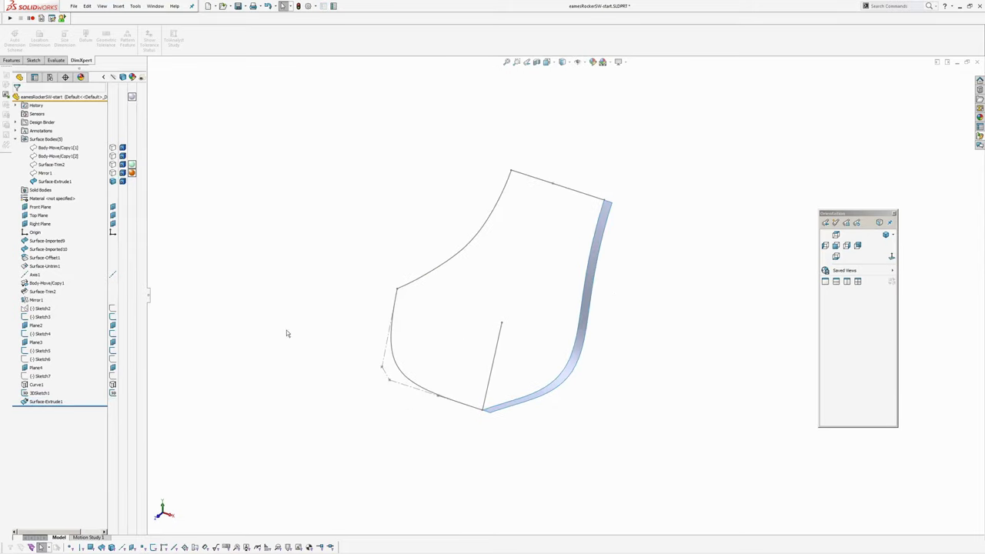
{"action": "left_click", "coordinate": [118, 6]}
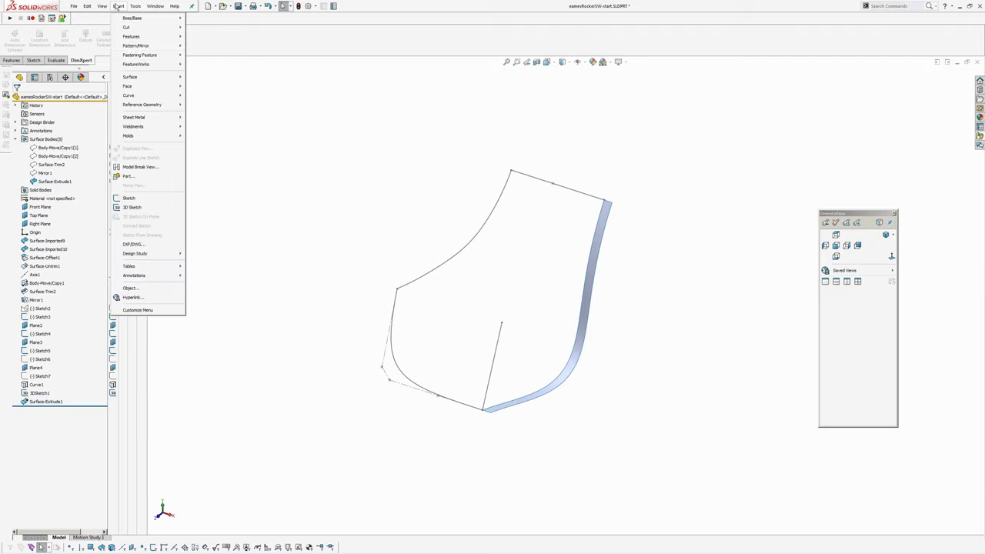
{"action": "mouse_move", "coordinate": [182, 78]}
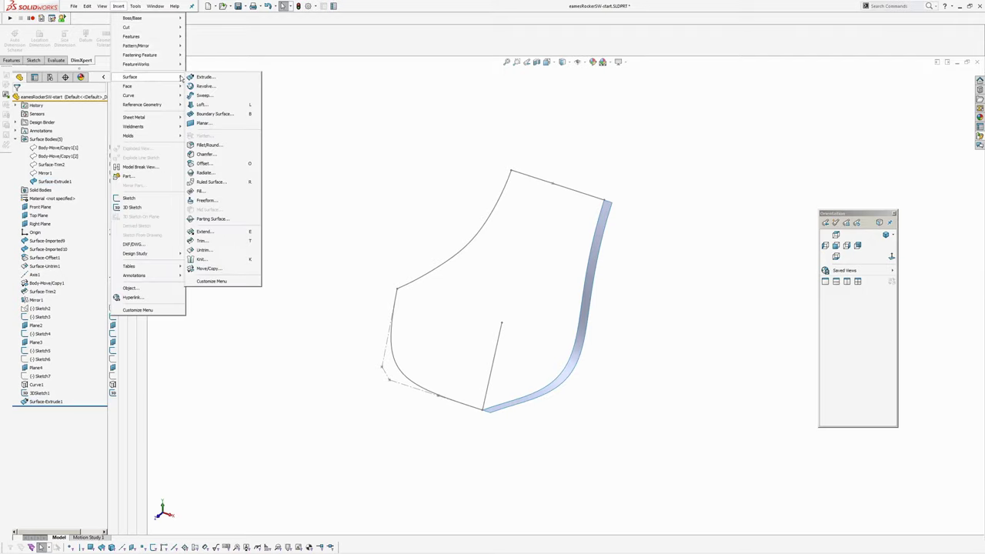
{"action": "left_click", "coordinate": [214, 114]}
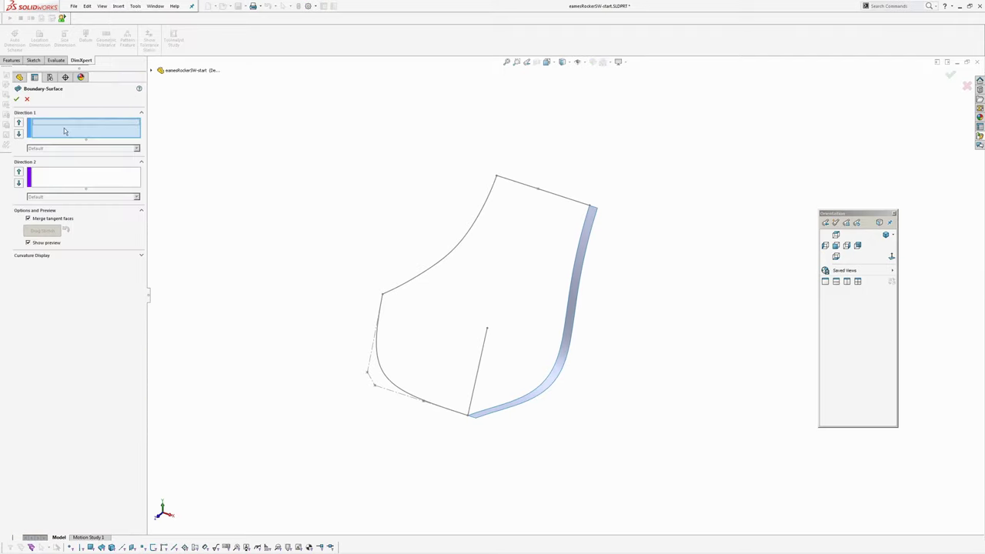
{"action": "left_click", "coordinate": [593, 226]}
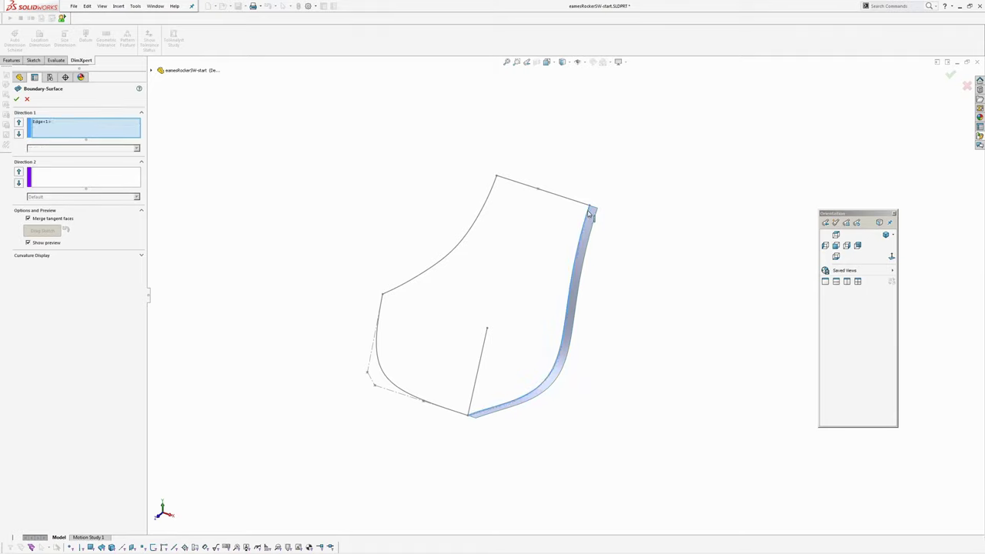
{"action": "middle_click_drag", "start_coordinate": [594, 226], "coordinate": [532, 252]}
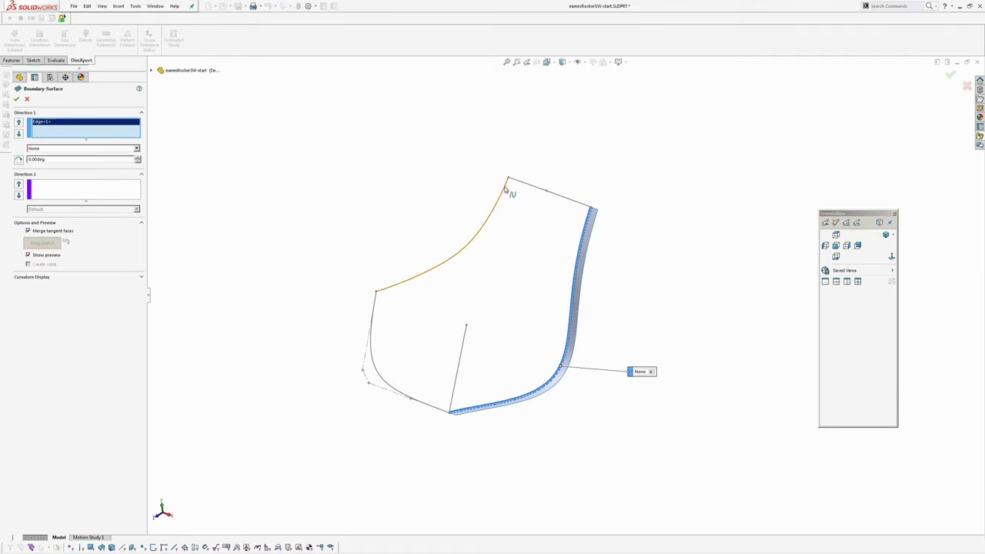
{"action": "left_click", "coordinate": [505, 189]}
{"action": "middle_click_drag", "start_coordinate": [500, 292], "coordinate": [414, 230]}
Step: Add the backrest's upper sketch curve and the seat's front sketch curve as Direction 2 curves
{"action": "left_click", "coordinate": [92, 194]}
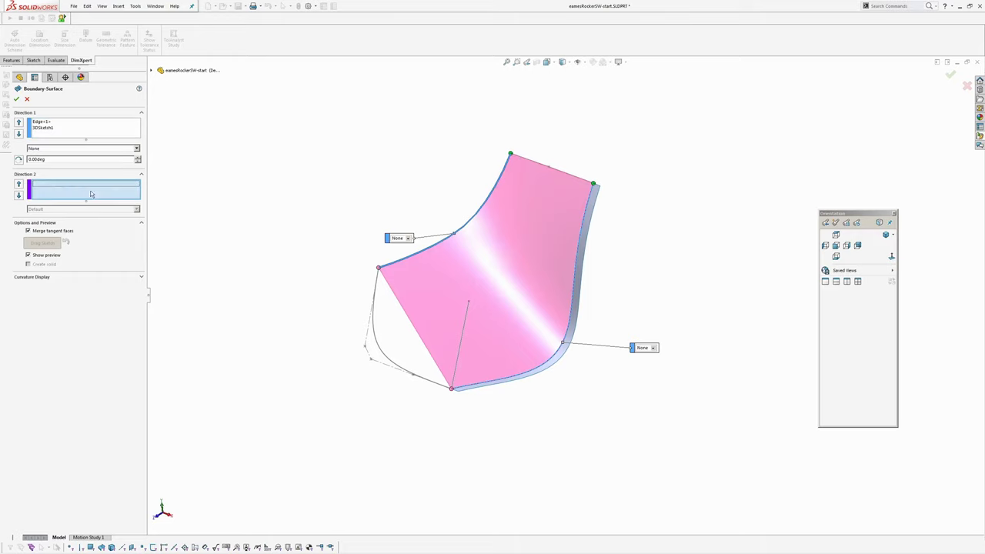
{"action": "middle_click_drag", "start_coordinate": [529, 177], "coordinate": [494, 196]}
{"action": "scroll", "coordinate": [555, 156], "scroll_direction": "down", "scroll_amount": 4}
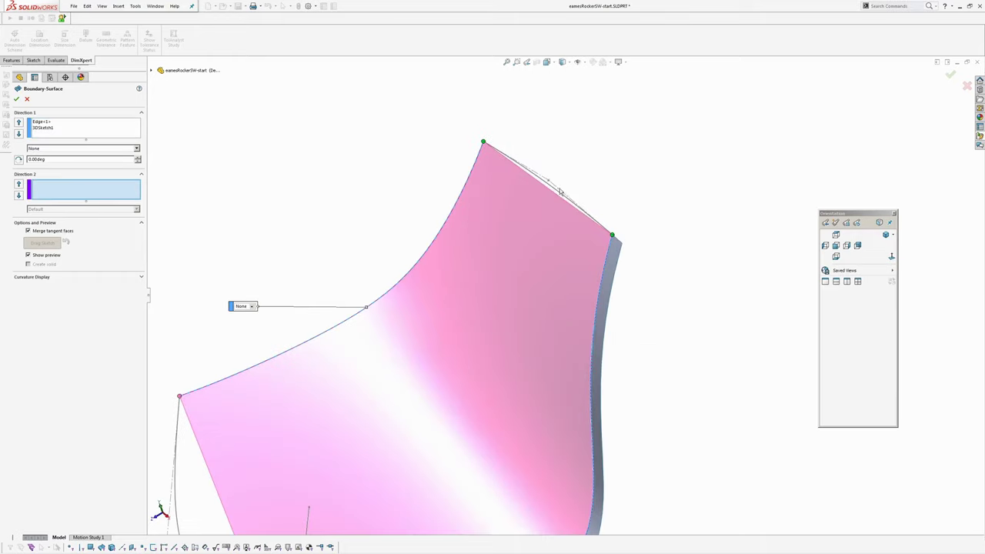
{"action": "left_click", "coordinate": [586, 215]}
{"action": "middle_click_drag", "start_coordinate": [587, 215], "coordinate": [437, 403]}
{"action": "left_click", "coordinate": [461, 358]}
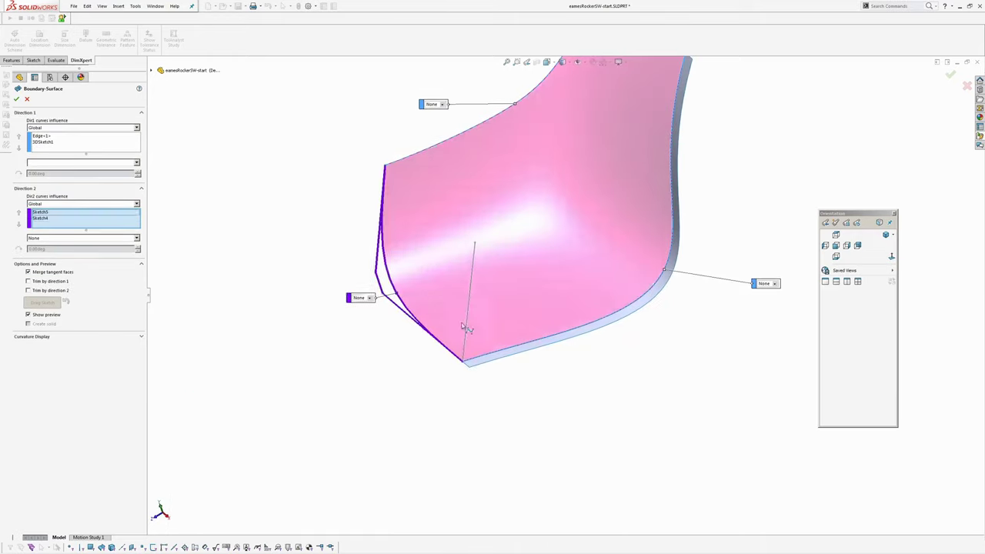
Step: Make the boundary surface tangent to the extruded strip by applying Tangency To Face to the Direction 1 edge
{"action": "mouse_move", "coordinate": [464, 327]}
{"action": "middle_mouse_down"}
{"action": "mouse_move", "coordinate": [501, 244]}
{"action": "mouse_move", "coordinate": [562, 302]}
{"action": "middle_mouse_up"}
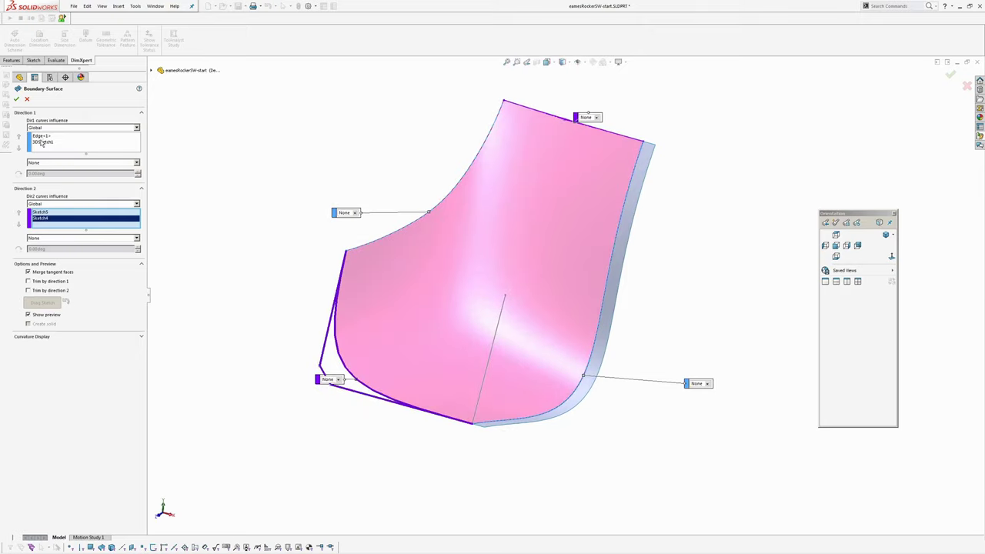
{"action": "left_click", "coordinate": [42, 140]}
{"action": "left_click", "coordinate": [45, 163]}
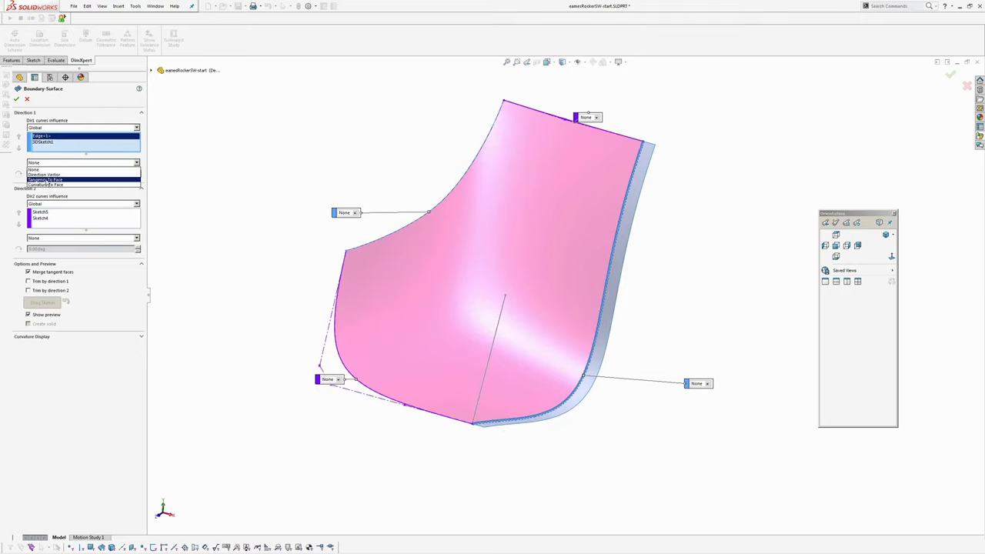
{"action": "left_click", "coordinate": [46, 179]}
Step: Turn on the curvature combs for the boundary surface and examine the curvature across the lower seat near the tangent edge
{"action": "middle_click_drag", "start_coordinate": [492, 223], "coordinate": [159, 238]}
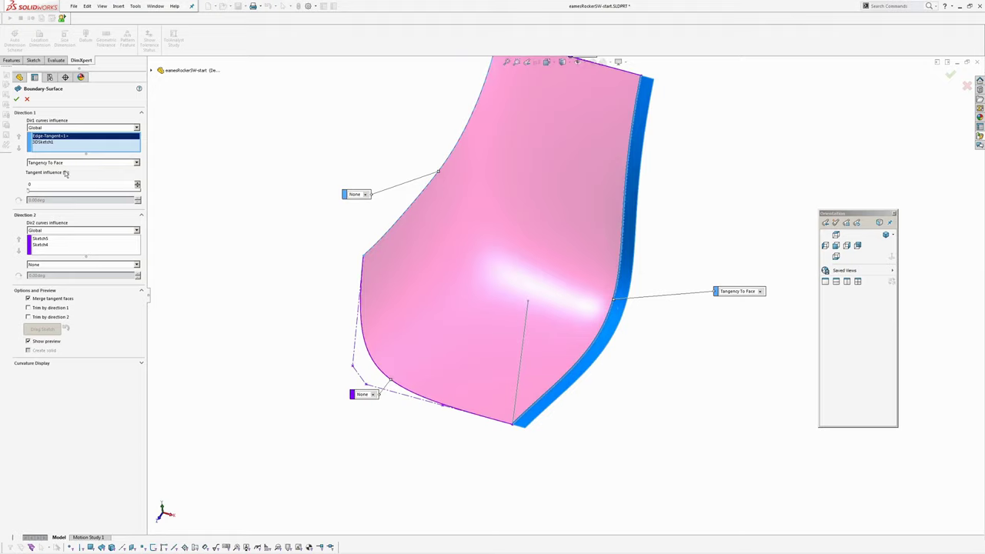
{"action": "left_click", "coordinate": [36, 362]}
{"action": "left_click", "coordinate": [28, 392]}
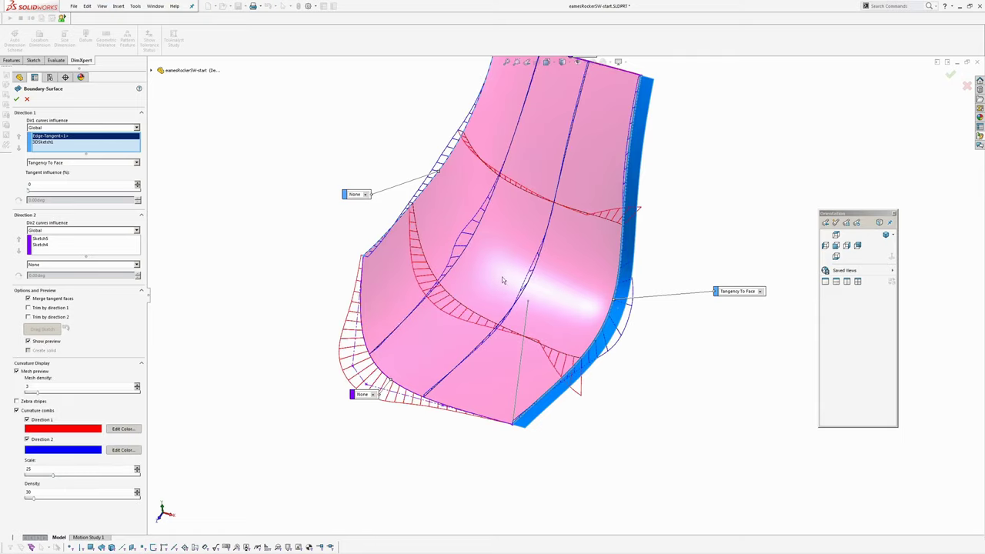
{"action": "mouse_move", "coordinate": [504, 279]}
{"action": "middle_mouse_down"}
{"action": "mouse_move", "coordinate": [531, 248]}
{"action": "mouse_move", "coordinate": [525, 296]}
{"action": "mouse_move", "coordinate": [517, 281]}
{"action": "middle_mouse_up"}
{"action": "mouse_move", "coordinate": [534, 326]}
{"action": "middle_mouse_down"}
{"action": "mouse_move", "coordinate": [459, 310]}
{"action": "mouse_move", "coordinate": [523, 319]}
{"action": "middle_mouse_up"}
{"action": "scroll", "coordinate": [612, 382], "scroll_direction": "down", "scroll_amount": 3}
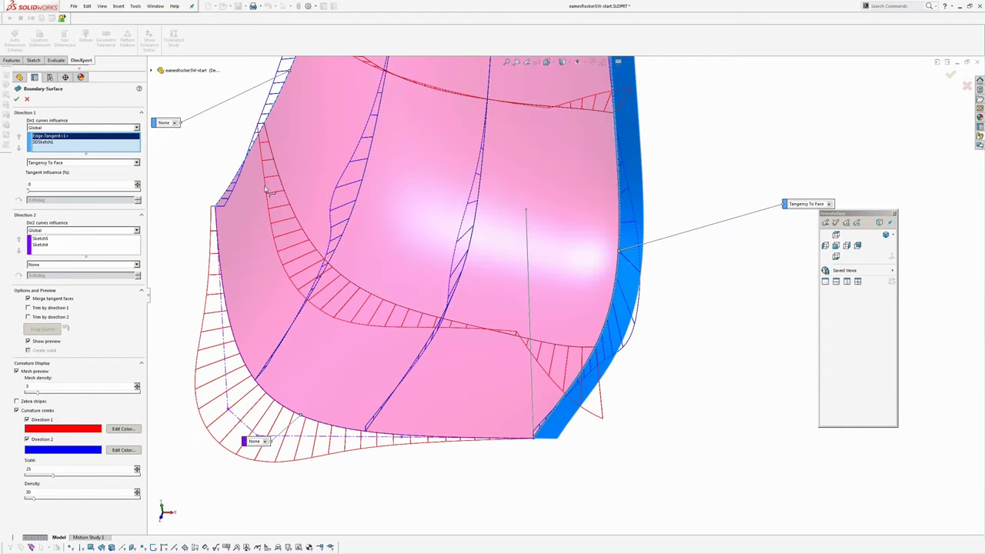
{"action": "scroll", "coordinate": [528, 337], "scroll_direction": "down", "scroll_amount": 3}
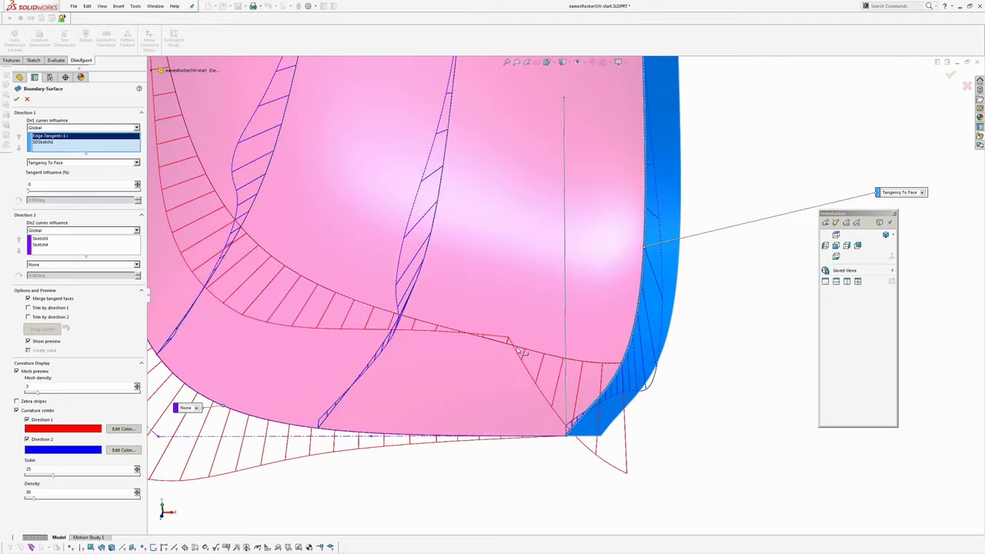
{"action": "scroll", "coordinate": [520, 351], "scroll_direction": "up", "scroll_amount": 3}
Step: Try a tangent influence of 100% on the Direction 1 edge, check the curvature combs, and return it to 0%
{"action": "middle_click_drag", "start_coordinate": [520, 352], "coordinate": [546, 249]}
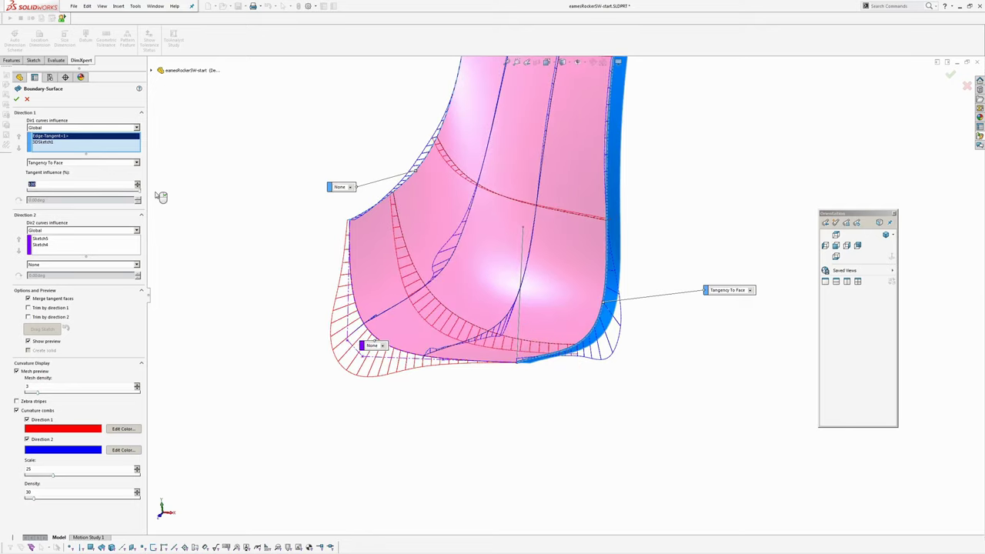
{"action": "scroll", "coordinate": [483, 329], "scroll_direction": "down", "scroll_amount": 2}
{"action": "middle_click_drag", "start_coordinate": [539, 326], "coordinate": [501, 333]}
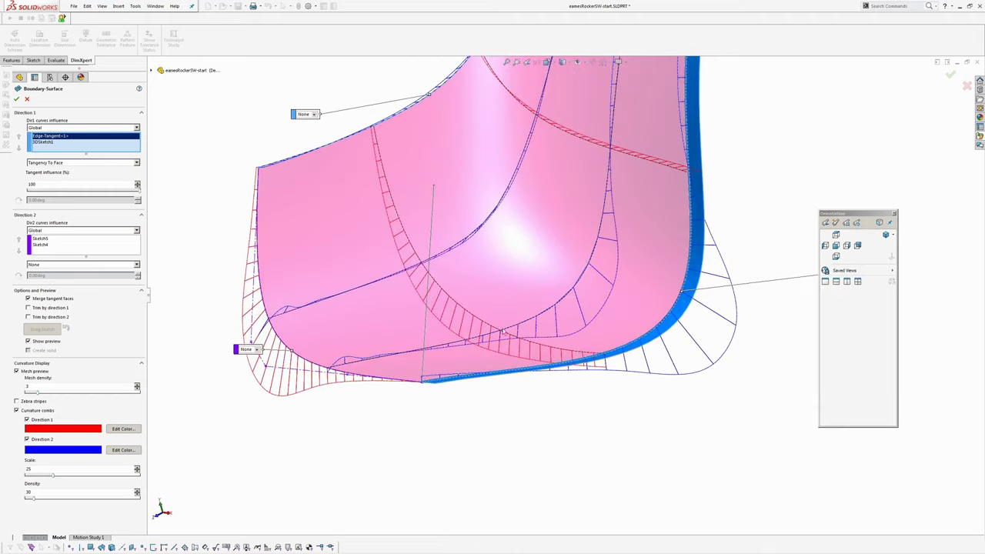
{"action": "middle_click_drag", "start_coordinate": [411, 330], "coordinate": [463, 311], "text": "ctrl"}
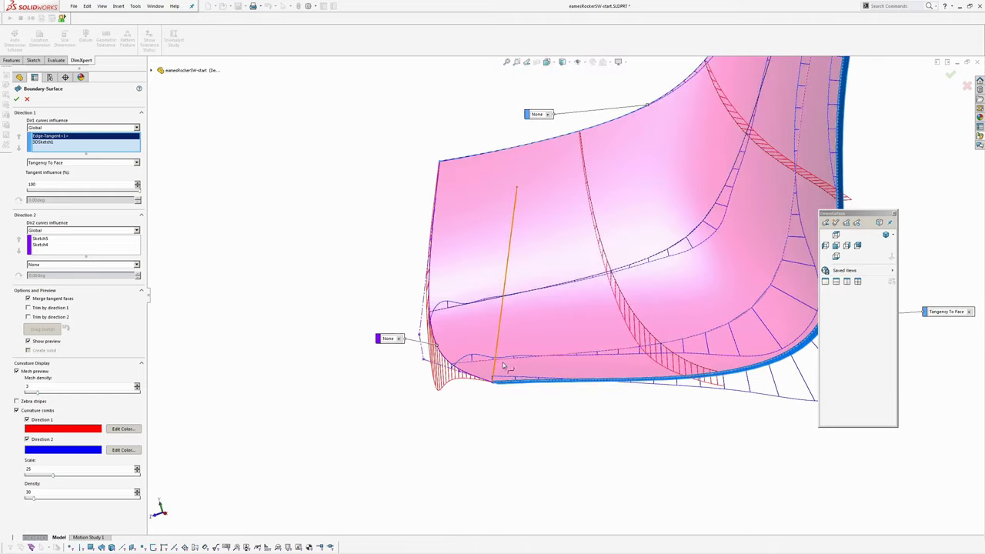
{"action": "scroll", "coordinate": [504, 366], "scroll_direction": "down", "scroll_amount": 2}
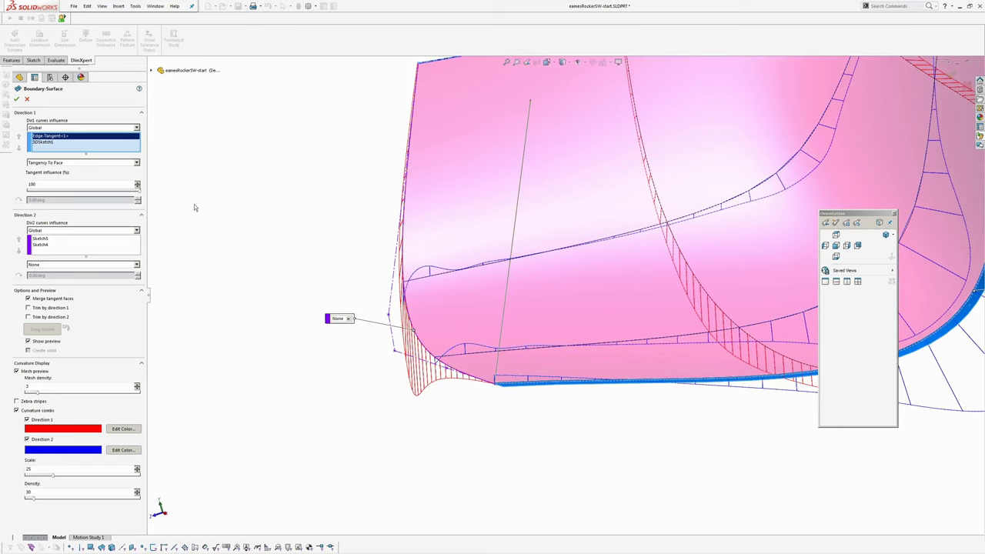
{"action": "left_click_drag", "start_coordinate": [137, 192], "coordinate": [28, 192]}
{"action": "middle_click_drag", "start_coordinate": [504, 332], "coordinate": [639, 329]}
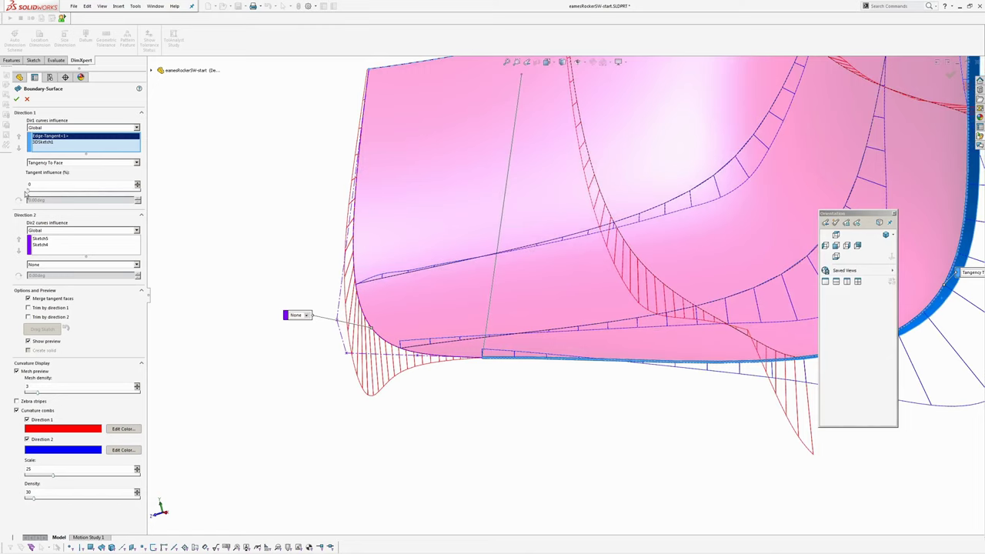
Step: Set the Direction 1 edge's tangent influence to 100%, inspect the curvature combs again, and discard the boundary surface
{"action": "middle_click_drag", "start_coordinate": [585, 346], "coordinate": [742, 355]}
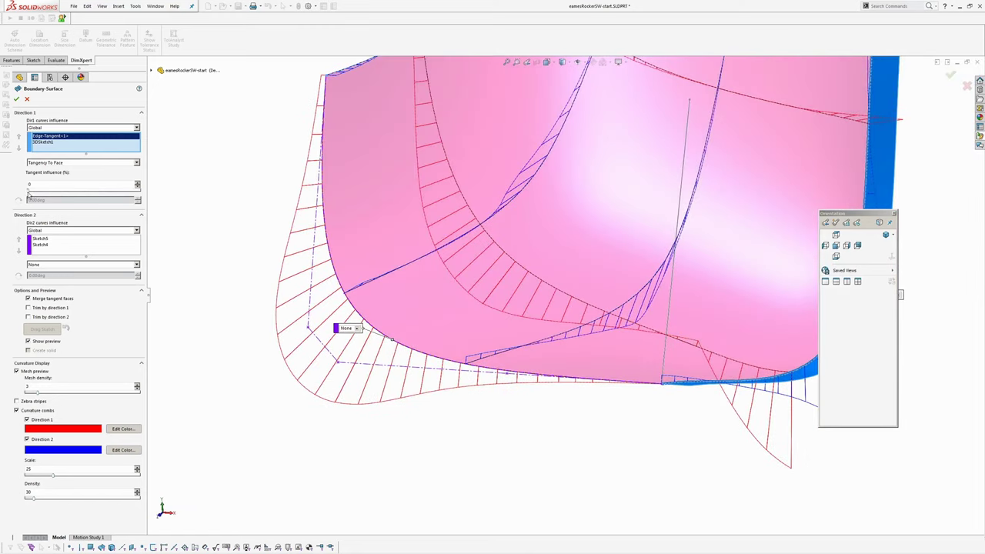
{"action": "left_click_drag", "start_coordinate": [28, 192], "coordinate": [186, 195]}
{"action": "middle_click_drag", "start_coordinate": [598, 253], "coordinate": [391, 356]}
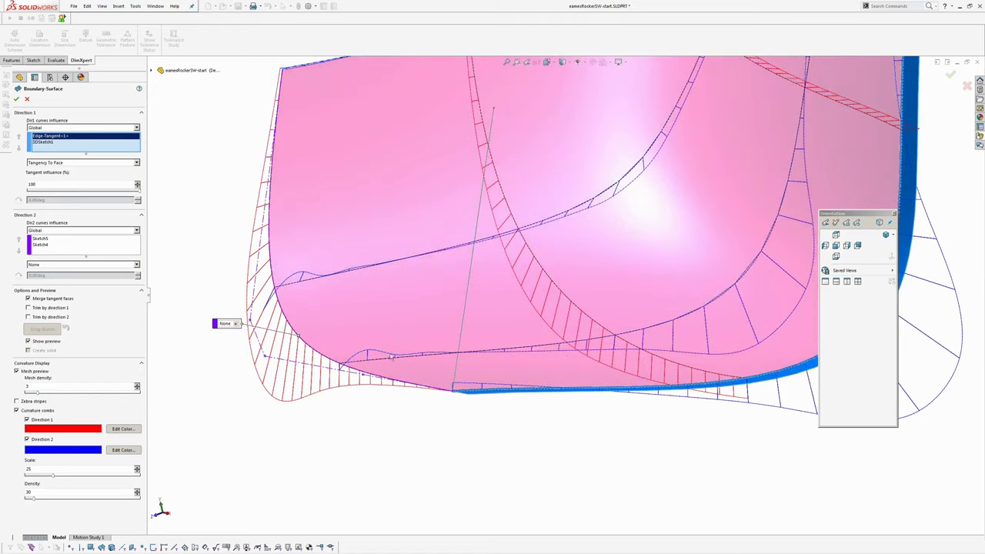
{"action": "scroll", "coordinate": [613, 300], "scroll_direction": "up", "scroll_amount": 3}
{"action": "middle_click_drag", "start_coordinate": [613, 301], "coordinate": [548, 323], "text": "ctrl"}
{"action": "middle_click_drag", "start_coordinate": [547, 323], "coordinate": [730, 219]}
{"action": "scroll", "coordinate": [596, 217], "scroll_direction": "up", "scroll_amount": 2}
{"action": "scroll", "coordinate": [596, 163], "scroll_direction": "down", "scroll_amount": 5}
{"action": "scroll", "coordinate": [635, 356], "scroll_direction": "up", "scroll_amount": 4}
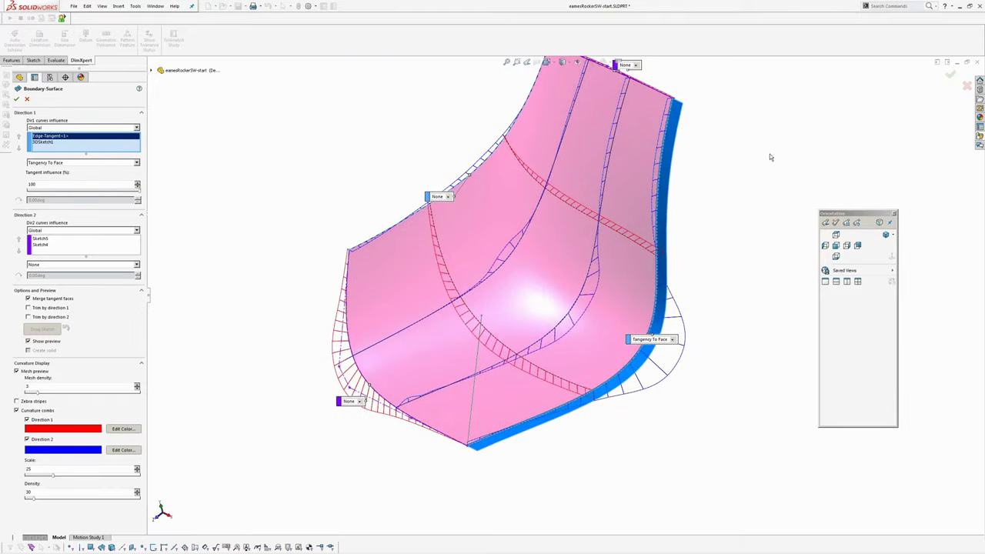
{"action": "left_click", "coordinate": [966, 86]}
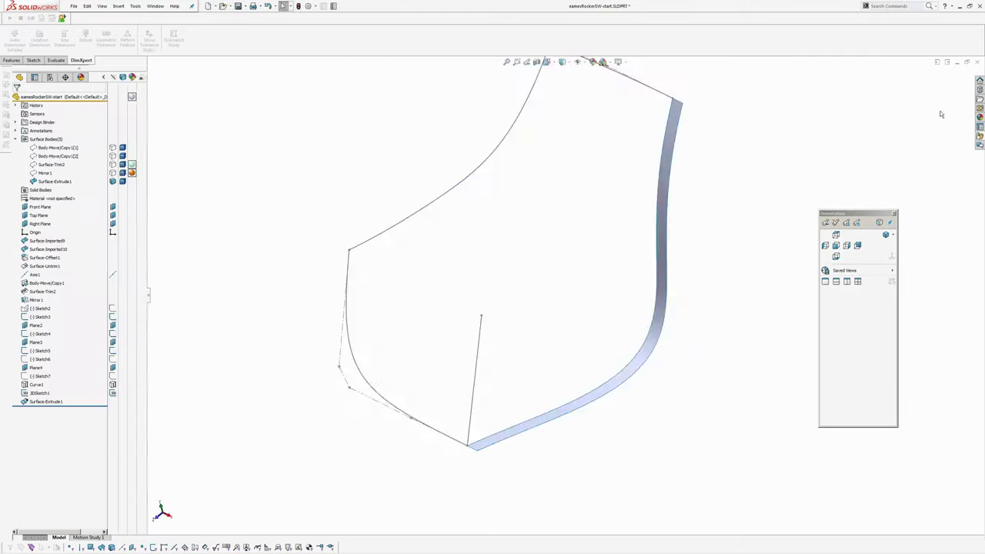
Step: Start a surface loft using the extruded strip's inner edge and the seat's 3D side curve as profiles
{"action": "middle_click_drag", "start_coordinate": [616, 231], "coordinate": [582, 311]}
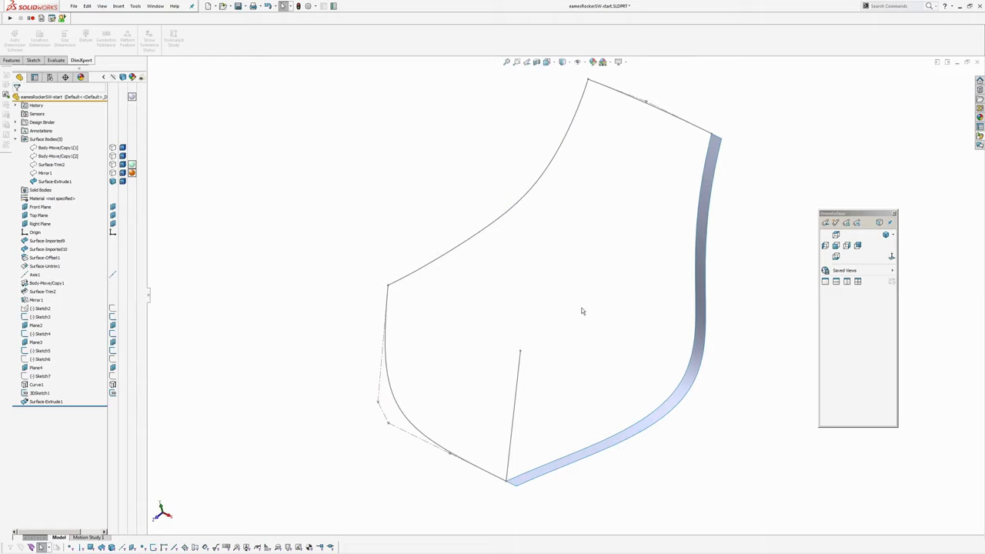
{"action": "left_click", "coordinate": [120, 6]}
{"action": "mouse_move", "coordinate": [173, 77]}
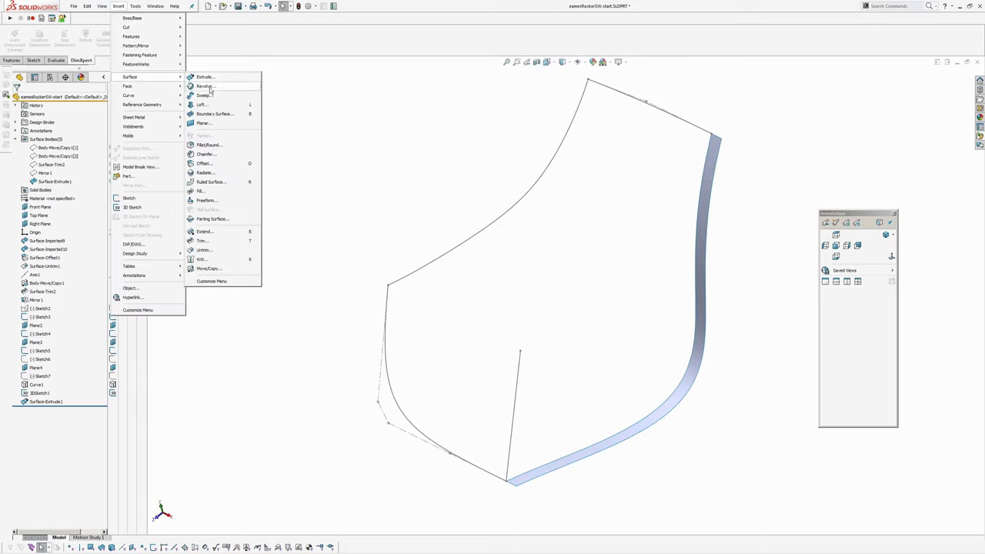
{"action": "left_click", "coordinate": [201, 104]}
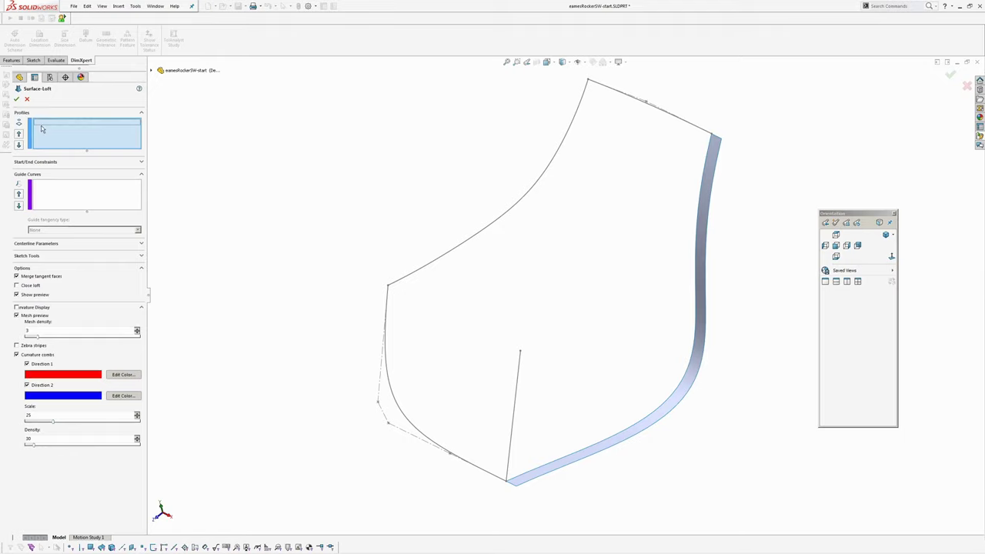
{"action": "left_click", "coordinate": [708, 144]}
{"action": "middle_click_drag", "start_coordinate": [665, 188], "coordinate": [598, 121]}
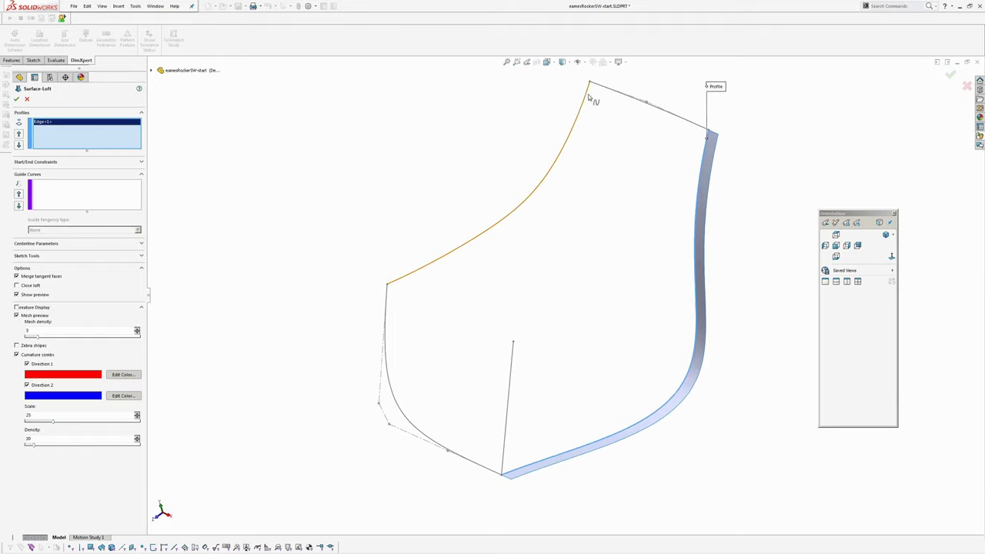
{"action": "left_click", "coordinate": [589, 95]}
Step: Add the backrest's upper sketch curve and the seat's front sketch curve as guide curves of the loft
{"action": "left_click", "coordinate": [97, 188]}
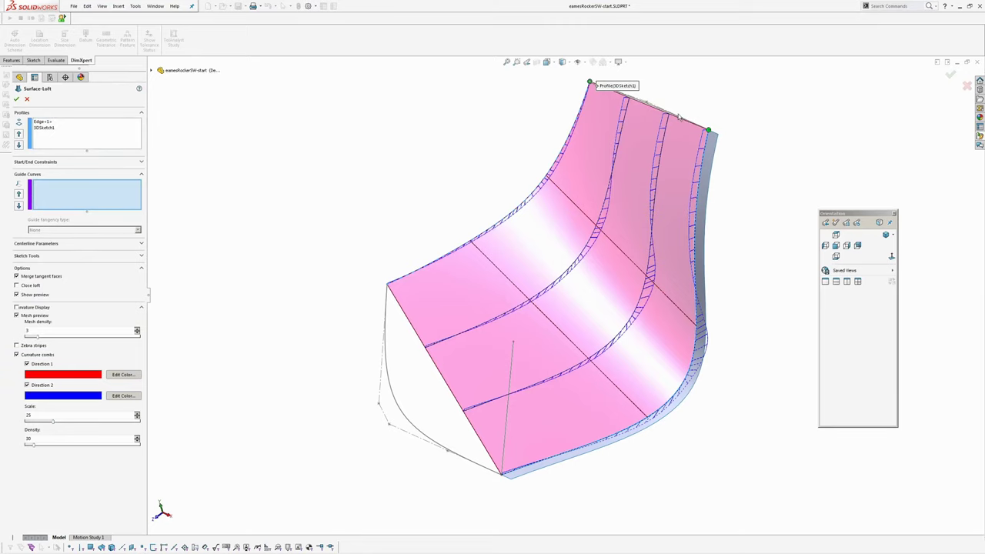
{"action": "scroll", "coordinate": [679, 117], "scroll_direction": "down", "scroll_amount": 3}
{"action": "left_click", "coordinate": [648, 195]}
{"action": "scroll", "coordinate": [598, 311], "scroll_direction": "up", "scroll_amount": 3}
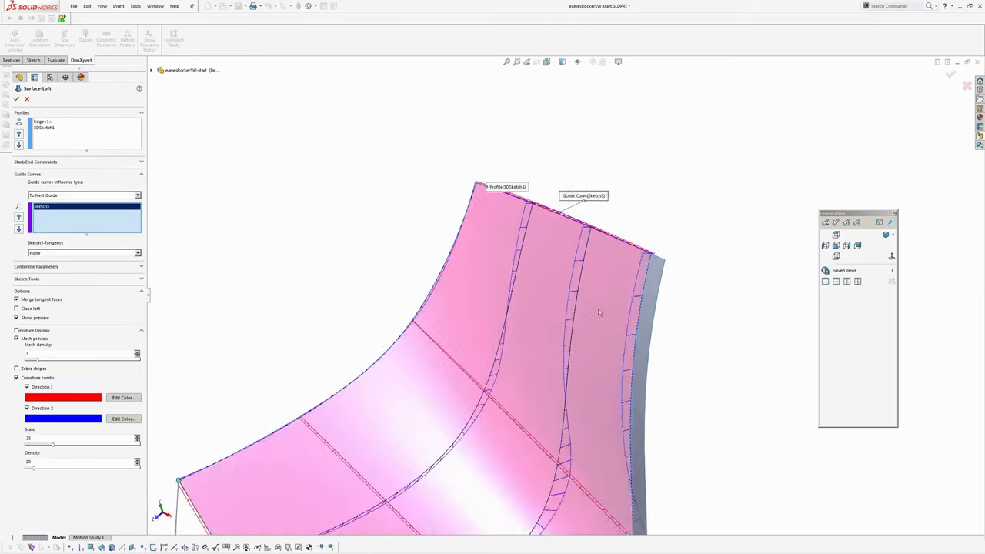
{"action": "middle_click_drag", "start_coordinate": [597, 310], "coordinate": [638, 174], "text": "ctrl"}
{"action": "middle_click_drag", "start_coordinate": [475, 382], "coordinate": [570, 168], "text": "ctrl"}
{"action": "left_click", "coordinate": [474, 381]}
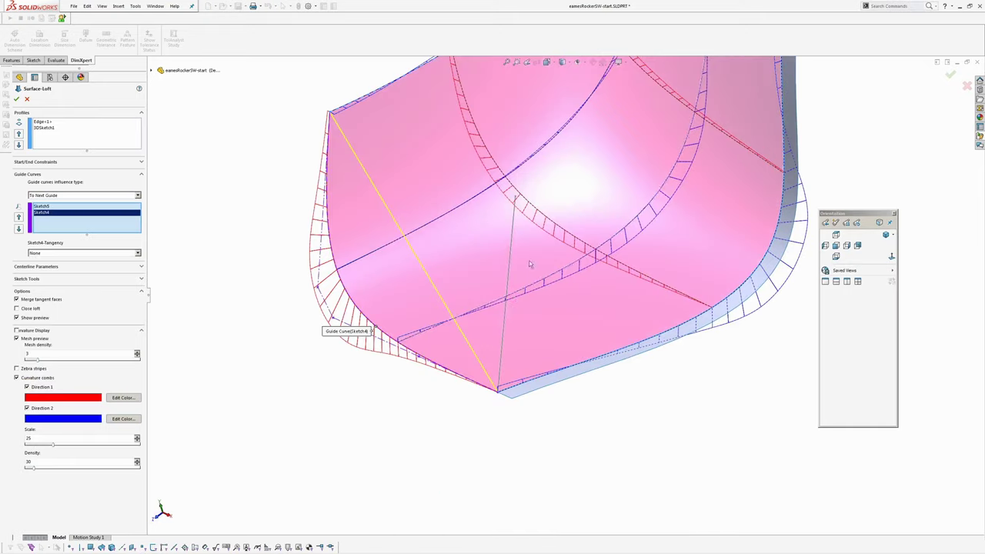
{"action": "scroll", "coordinate": [531, 264], "scroll_direction": "up", "scroll_amount": 3}
{"action": "middle_click_drag", "start_coordinate": [541, 263], "coordinate": [486, 336], "text": "ctrl"}
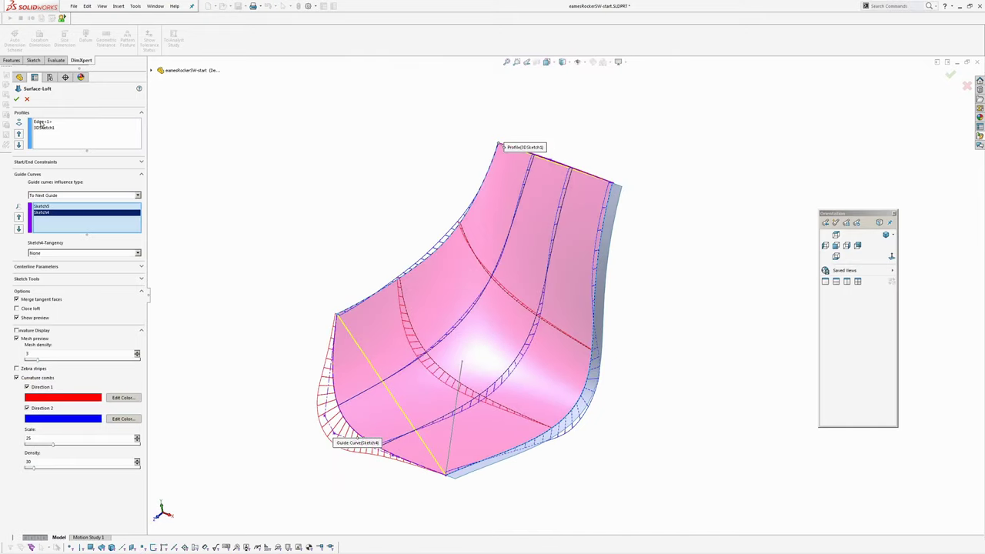
Step: Set the loft's start constraint to Tangency To Face so it runs tangent from the extruded strip
{"action": "left_click", "coordinate": [43, 122]}
{"action": "left_click", "coordinate": [42, 163]}
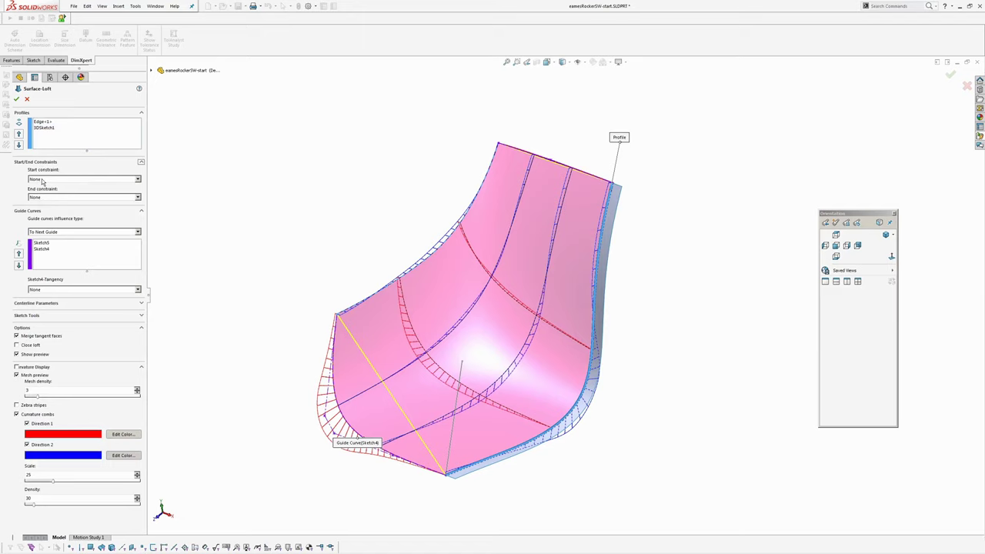
{"action": "left_click", "coordinate": [42, 180]}
{"action": "left_click", "coordinate": [46, 197]}
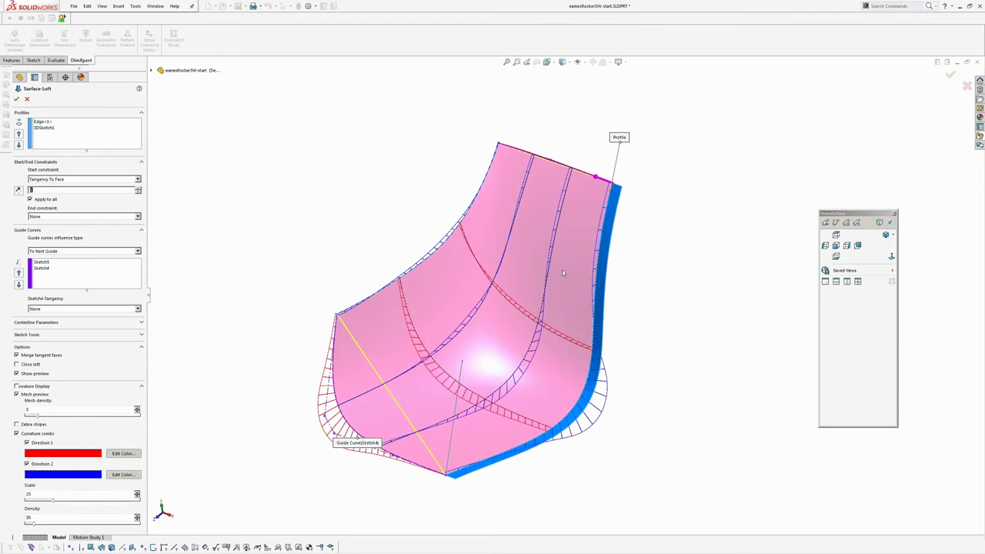
Step: Examine the loft preview's curvature combs along the strip edge, the front guide curve and the lower seat
{"action": "middle_click_drag", "start_coordinate": [675, 328], "coordinate": [550, 346]}
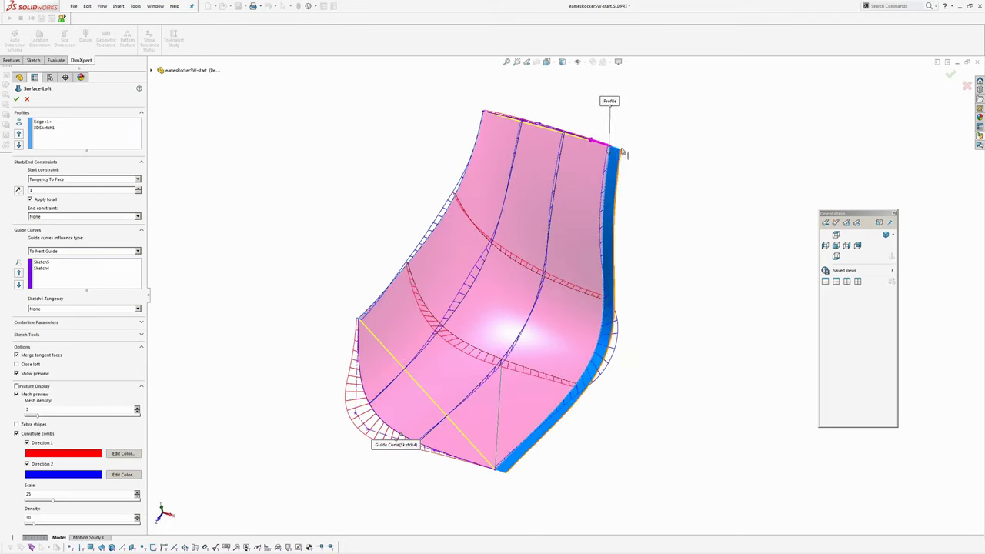
{"action": "middle_click_drag", "start_coordinate": [634, 173], "coordinate": [612, 197], "text": "ctrl"}
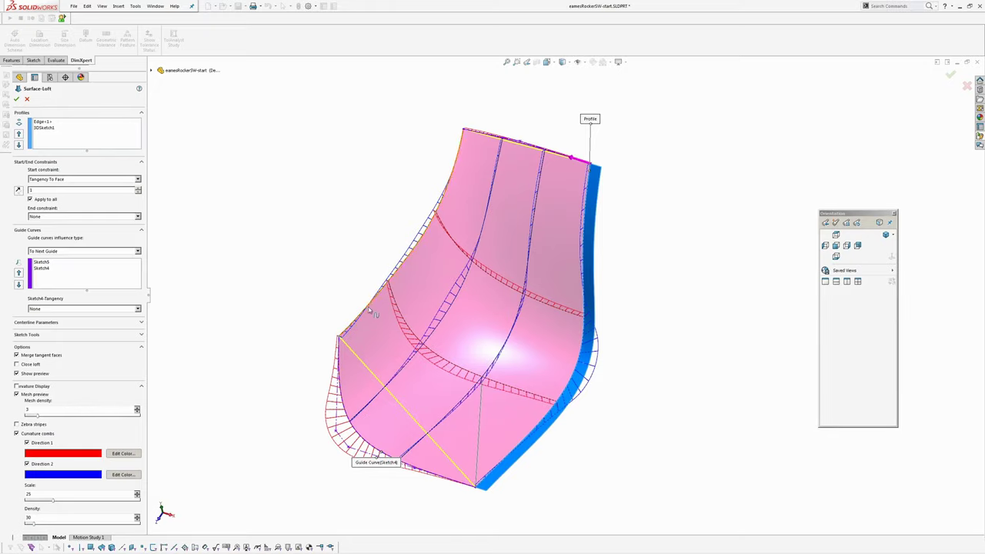
{"action": "middle_click_drag", "start_coordinate": [373, 312], "coordinate": [449, 224]}
{"action": "scroll", "coordinate": [424, 363], "scroll_direction": "down", "scroll_amount": 6}
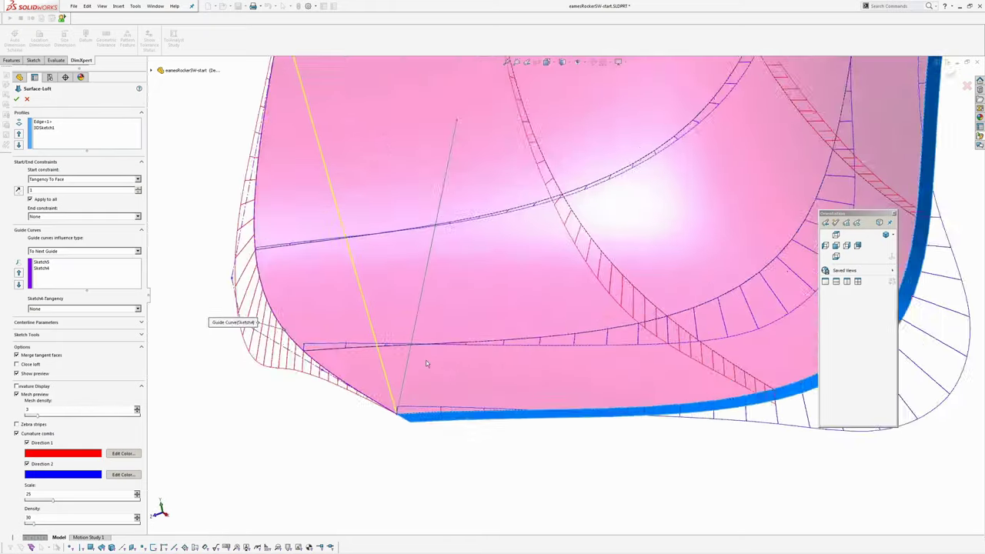
{"action": "middle_click_drag", "start_coordinate": [428, 364], "coordinate": [543, 350]}
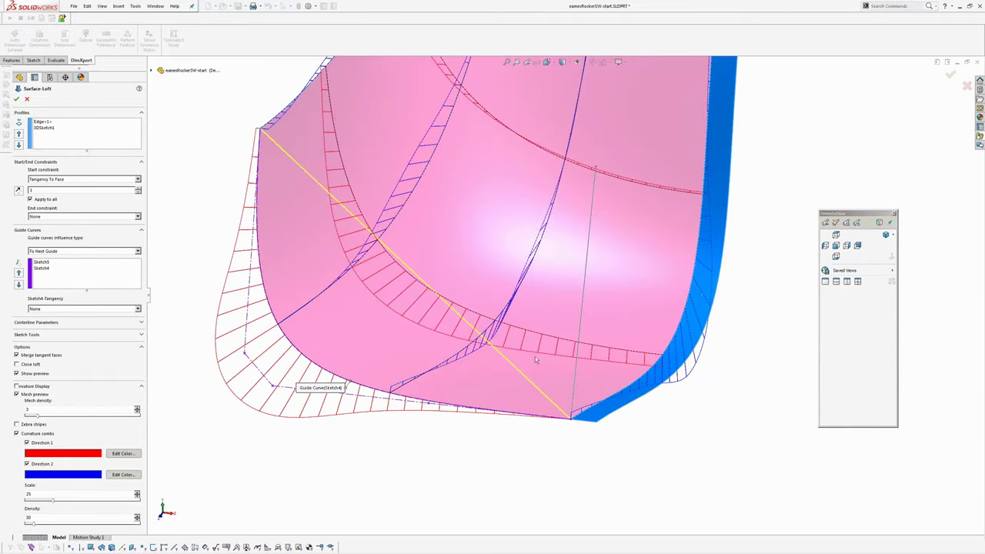
{"action": "middle_click_drag", "start_coordinate": [560, 382], "coordinate": [625, 311]}
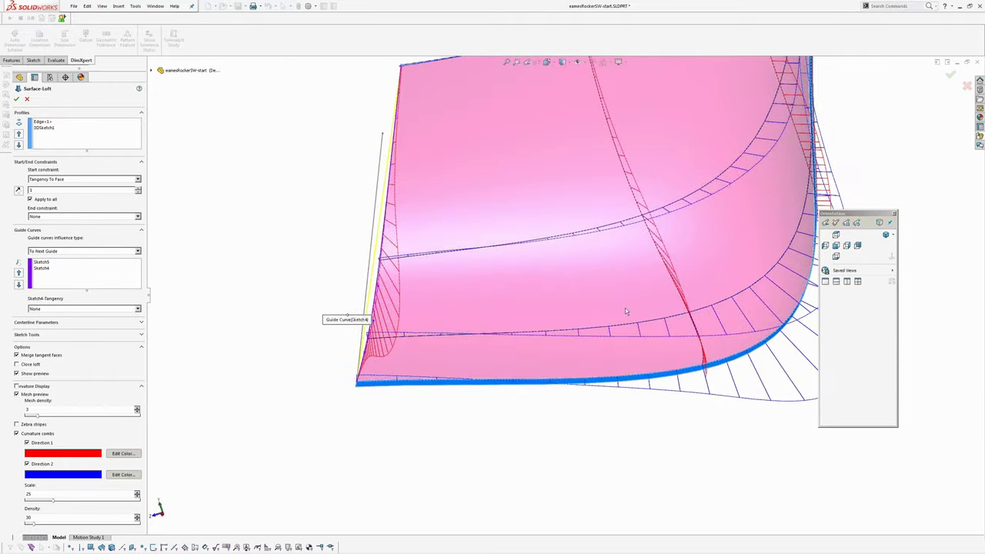
{"action": "middle_click_drag", "start_coordinate": [434, 309], "coordinate": [555, 307]}
{"action": "scroll", "coordinate": [644, 268], "scroll_direction": "up", "scroll_amount": 2}
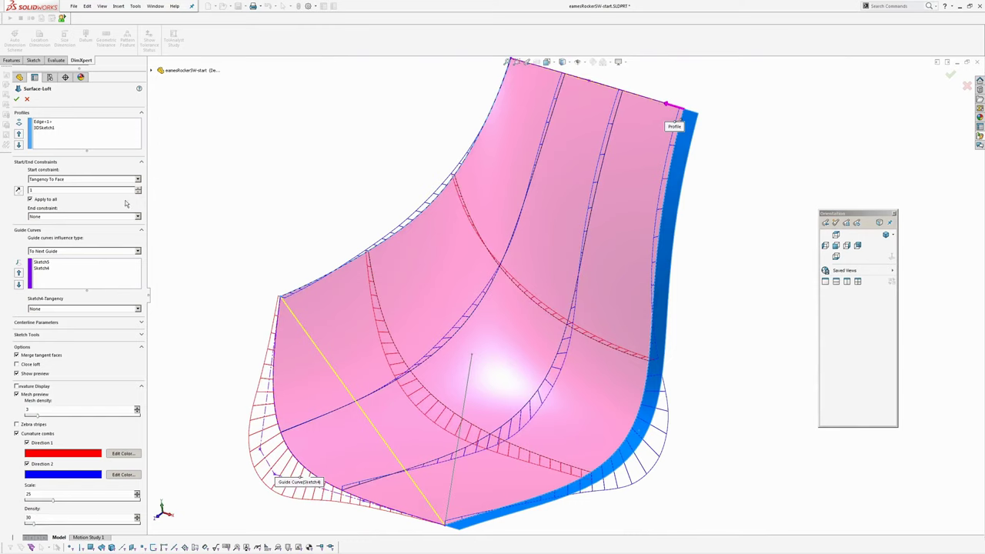
{"action": "middle_click_drag", "start_coordinate": [487, 322], "coordinate": [488, 292], "text": "ctrl"}
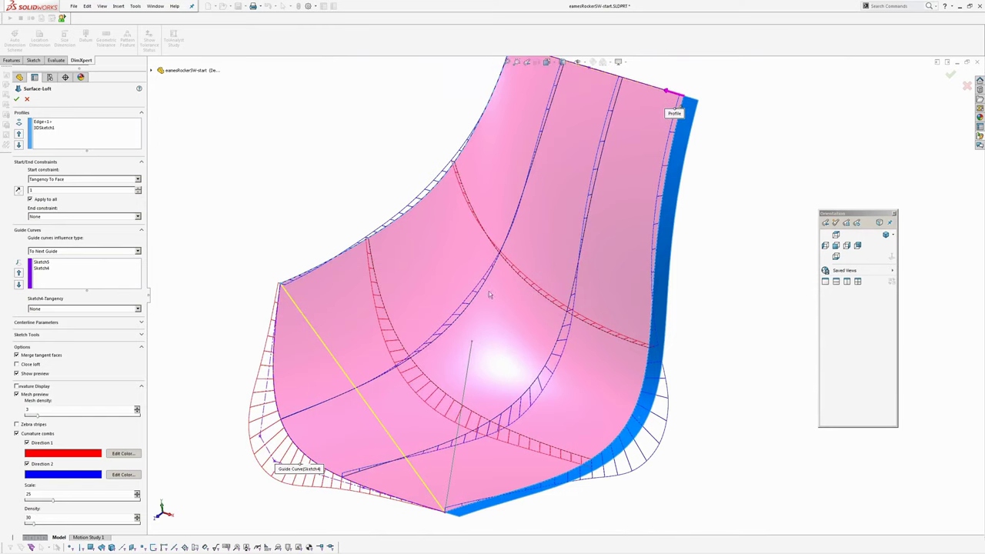
{"action": "middle_click_drag", "start_coordinate": [492, 407], "coordinate": [528, 368]}
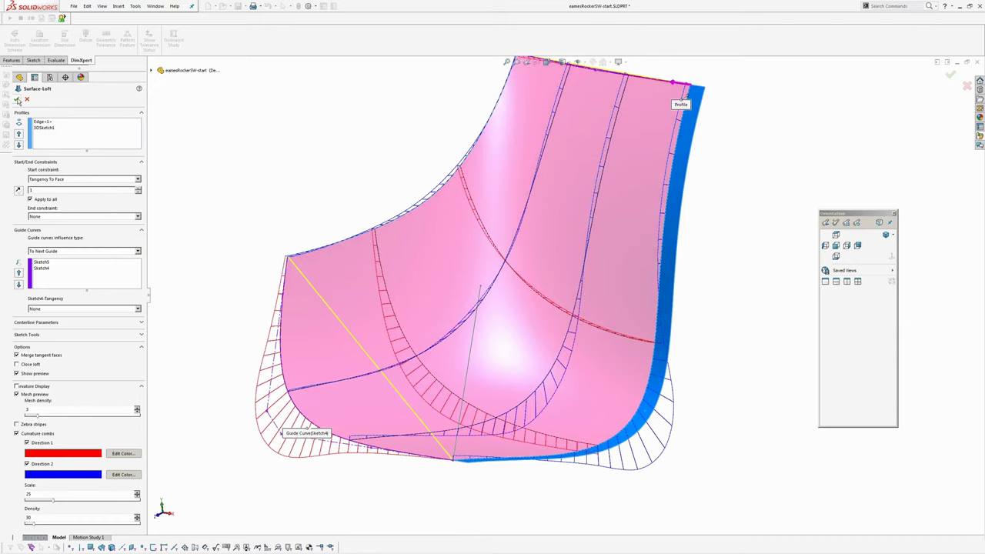
Step: Accept the lofted seat surface and save the part
{"action": "left_click", "coordinate": [16, 100]}
{"action": "middle_click_drag", "start_coordinate": [455, 250], "coordinate": [334, 223]}
{"action": "middle_click_drag", "start_coordinate": [322, 178], "coordinate": [331, 262], "text": "ctrl"}
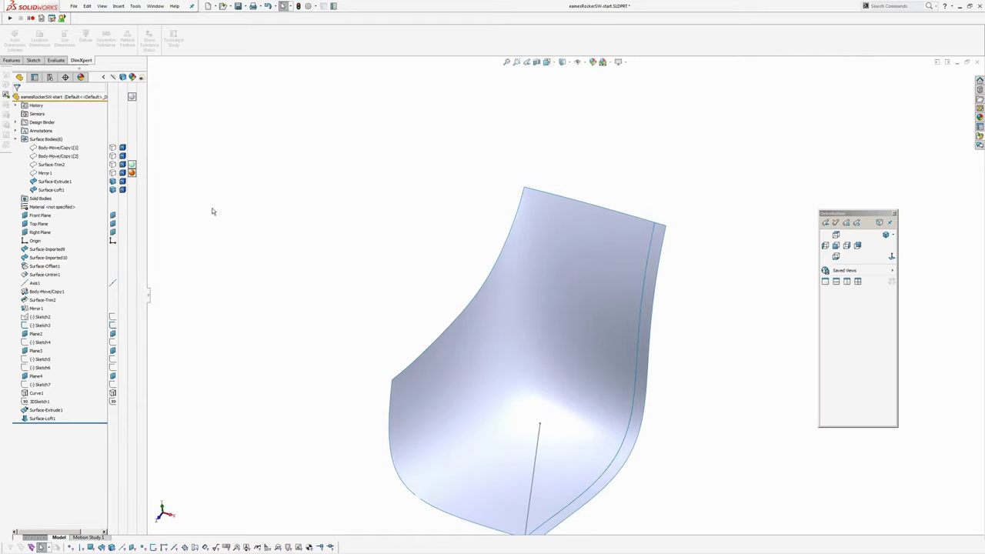
{"action": "key", "text": "ctrl+s"}
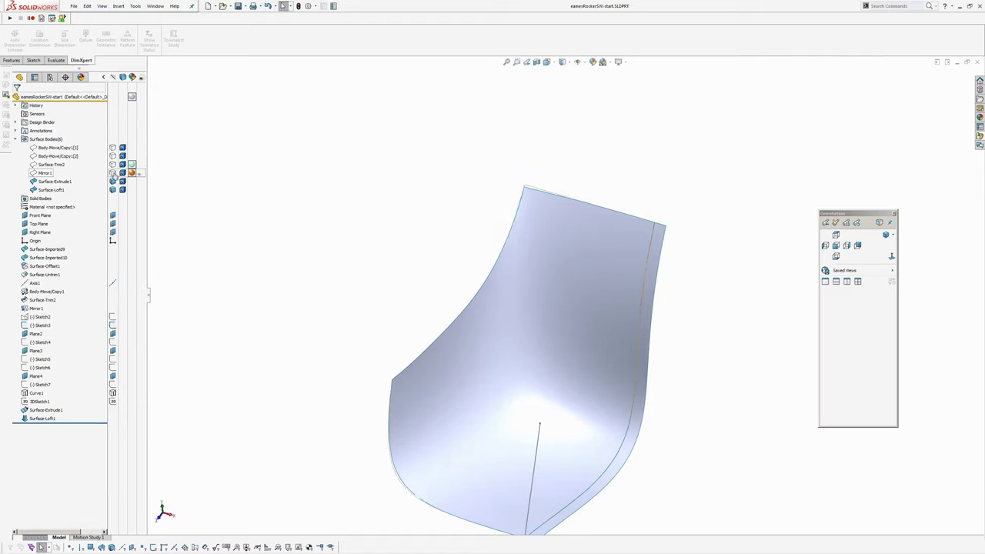
Step: Show the Mirror1 surface body and cut the seat with a section view on the Front Plane, offset -352.67 mm
{"action": "left_click", "coordinate": [113, 174]}
{"action": "middle_click_drag", "start_coordinate": [316, 204], "coordinate": [528, 121]}
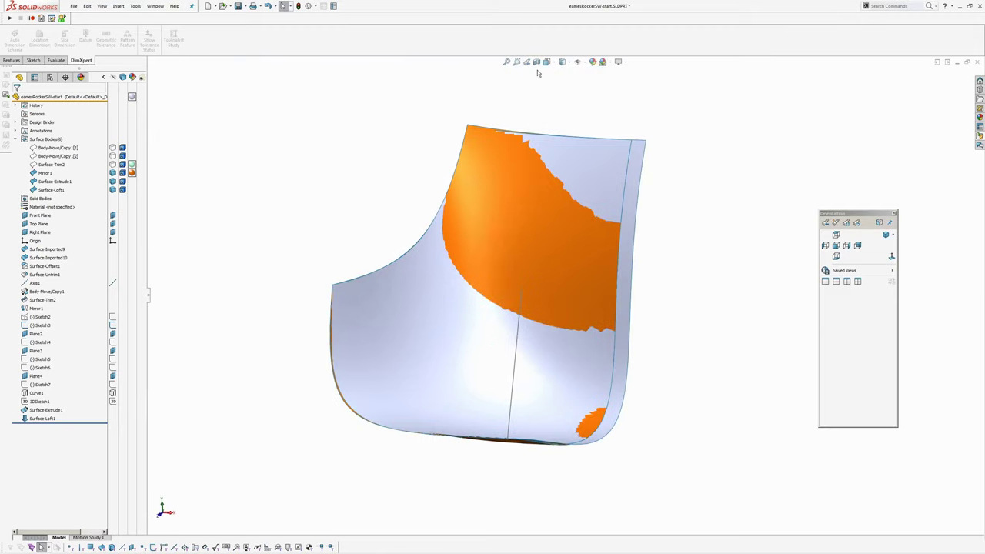
{"action": "middle_click_drag", "start_coordinate": [530, 231], "coordinate": [534, 302]}
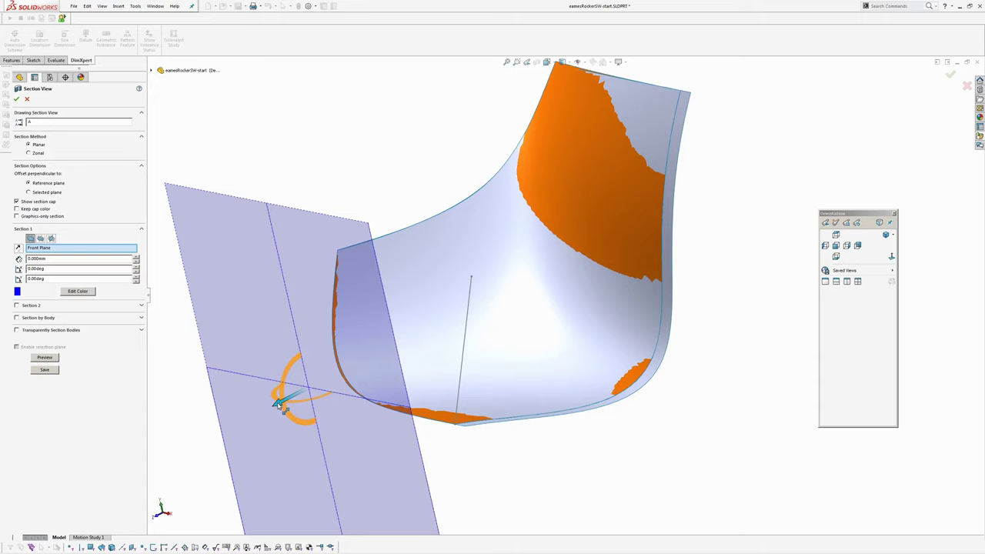
{"action": "left_click_drag", "start_coordinate": [279, 404], "coordinate": [478, 307]}
{"action": "middle_click_drag", "start_coordinate": [496, 329], "coordinate": [469, 448]}
{"action": "scroll", "coordinate": [504, 373], "scroll_direction": "down", "scroll_amount": 3}
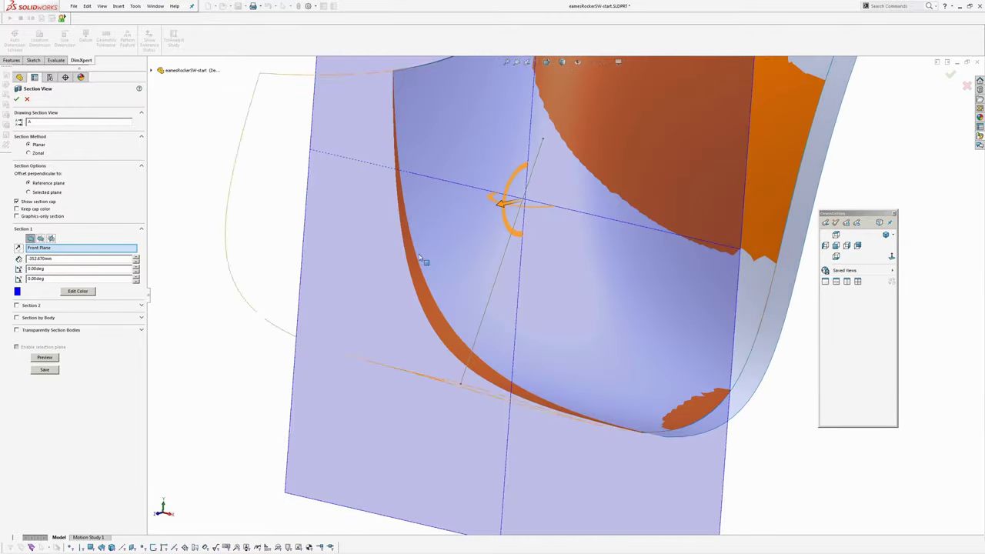
{"action": "middle_click_drag", "start_coordinate": [496, 342], "coordinate": [462, 177]}
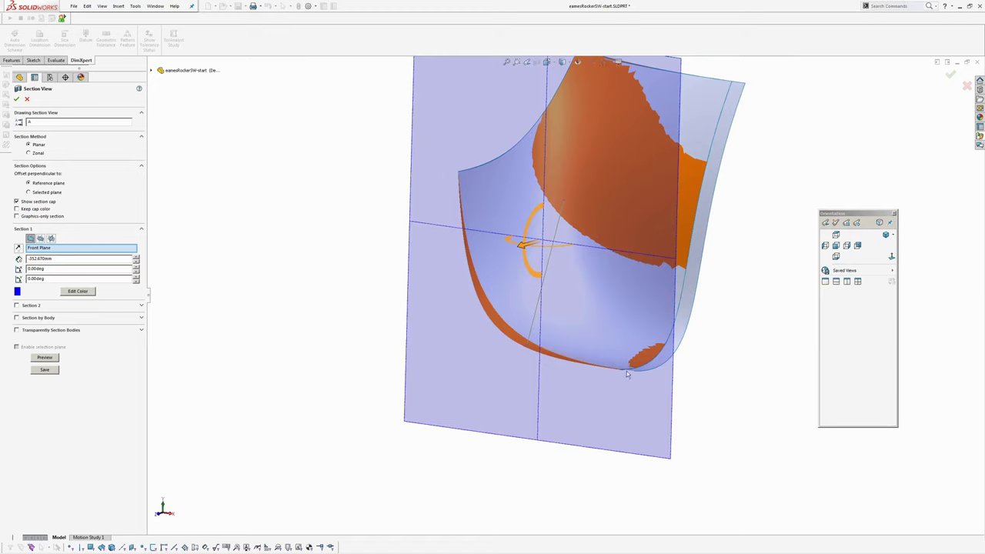
{"action": "middle_click_drag", "start_coordinate": [608, 372], "coordinate": [572, 282]}
{"action": "key", "text": "Return"}
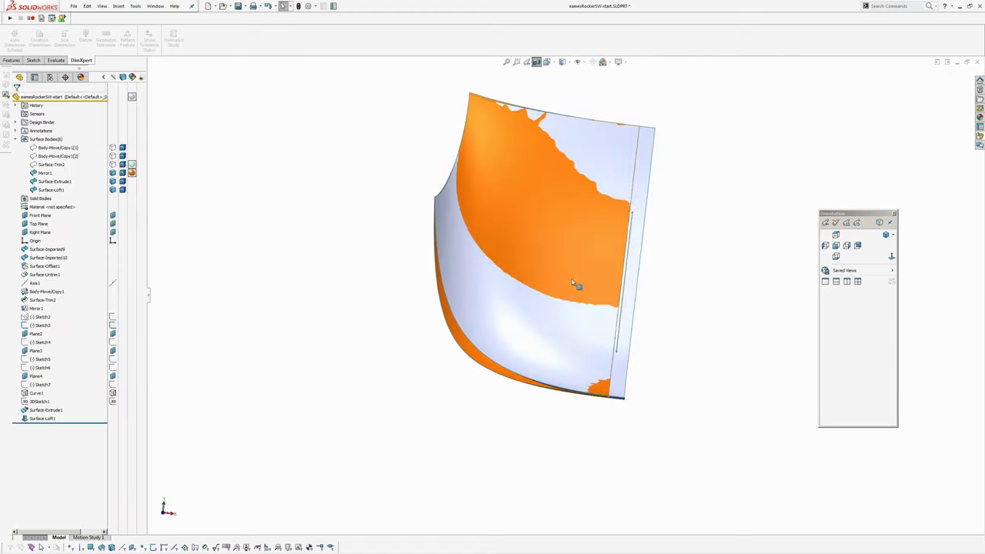
Step: Compare the loft with the orange reference surface along the section cut, and turn the section view off
{"action": "scroll", "coordinate": [500, 352], "scroll_direction": "down", "scroll_amount": 3}
{"action": "middle_click_drag", "start_coordinate": [562, 372], "coordinate": [402, 360]}
{"action": "scroll", "coordinate": [475, 364], "scroll_direction": "up", "scroll_amount": 2}
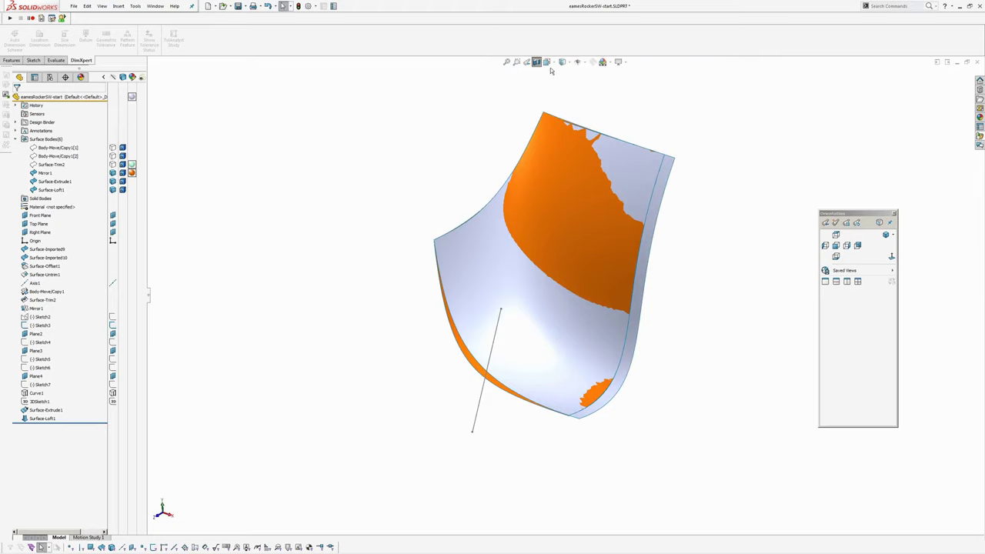
{"action": "left_click", "coordinate": [536, 61]}
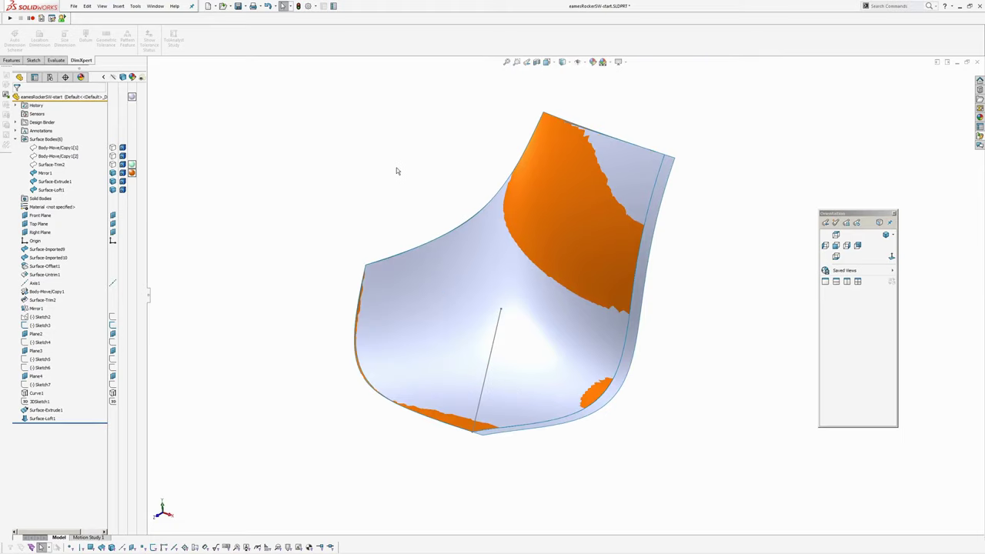
Step: Compare the whole loft with the orange reference surface, and hide the Mirror1 surface body
{"action": "middle_click_drag", "start_coordinate": [397, 170], "coordinate": [436, 277]}
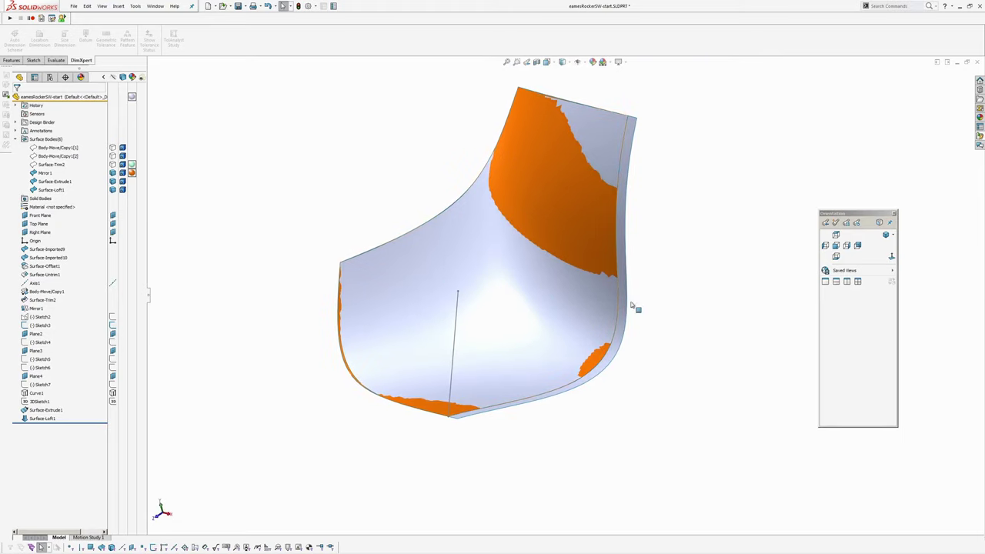
{"action": "scroll", "coordinate": [541, 239], "scroll_direction": "down", "scroll_amount": 2}
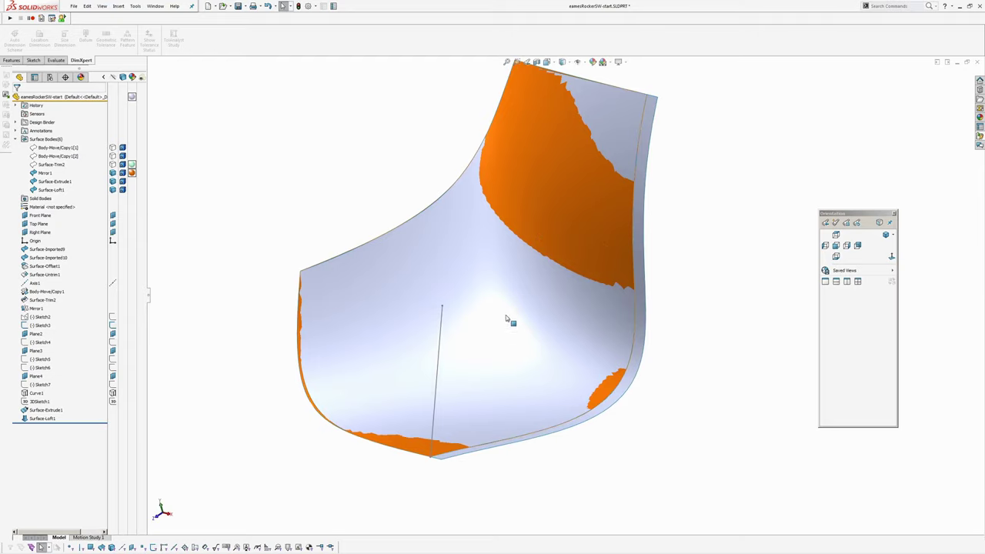
{"action": "left_click", "coordinate": [113, 173]}
{"action": "middle_click_drag", "start_coordinate": [388, 223], "coordinate": [520, 221]}
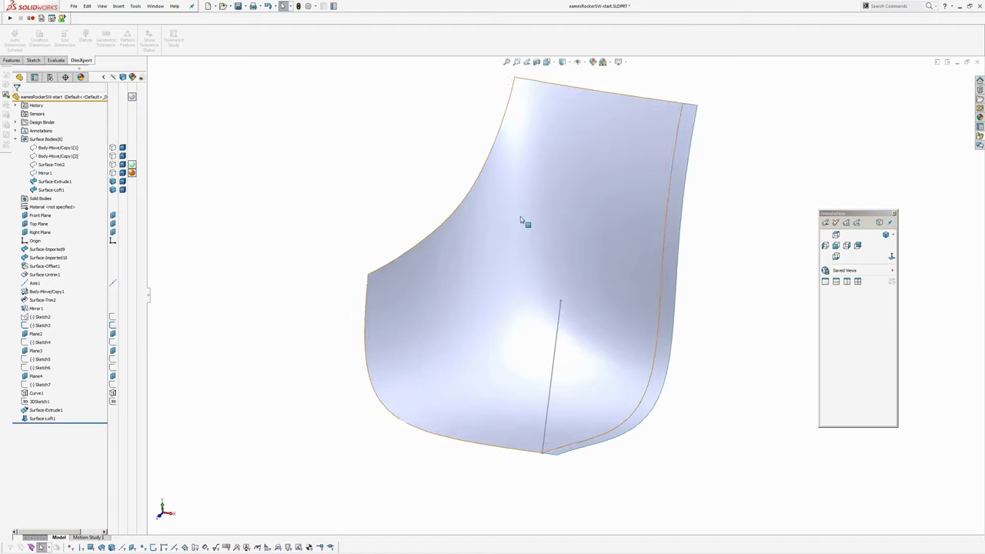
Step: Turn on zebra stripes for the seat surfaces and examine the stripe flow across the loft
{"action": "left_click", "coordinate": [102, 6]}
{"action": "mouse_move", "coordinate": [123, 39]}
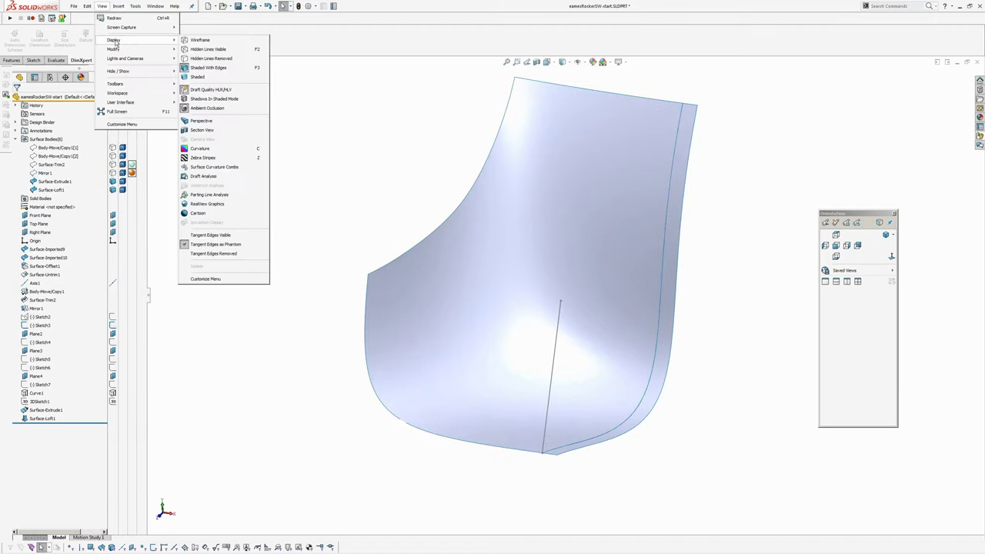
{"action": "left_click", "coordinate": [202, 157]}
{"action": "middle_click_drag", "start_coordinate": [481, 263], "coordinate": [473, 214]}
{"action": "scroll", "coordinate": [577, 223], "scroll_direction": "down", "scroll_amount": 2}
{"action": "key", "text": "Return"}
{"action": "key", "text": "Return"}
{"action": "key", "text": "Return"}
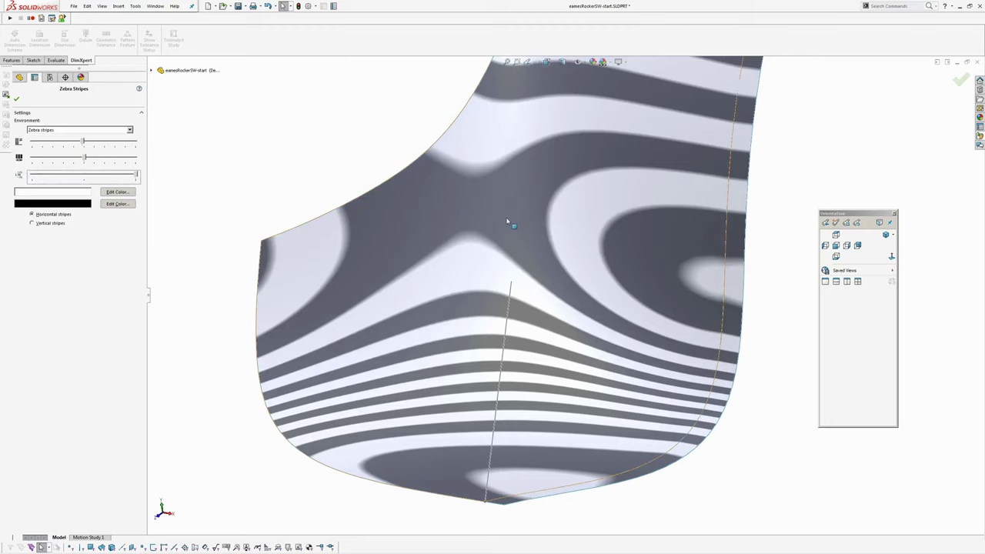
{"action": "key", "text": "Return"}
{"action": "scroll", "coordinate": [490, 246], "scroll_direction": "up", "scroll_amount": 1}
{"action": "middle_click_drag", "start_coordinate": [490, 246], "coordinate": [483, 229]}
{"action": "key", "text": "Return"}
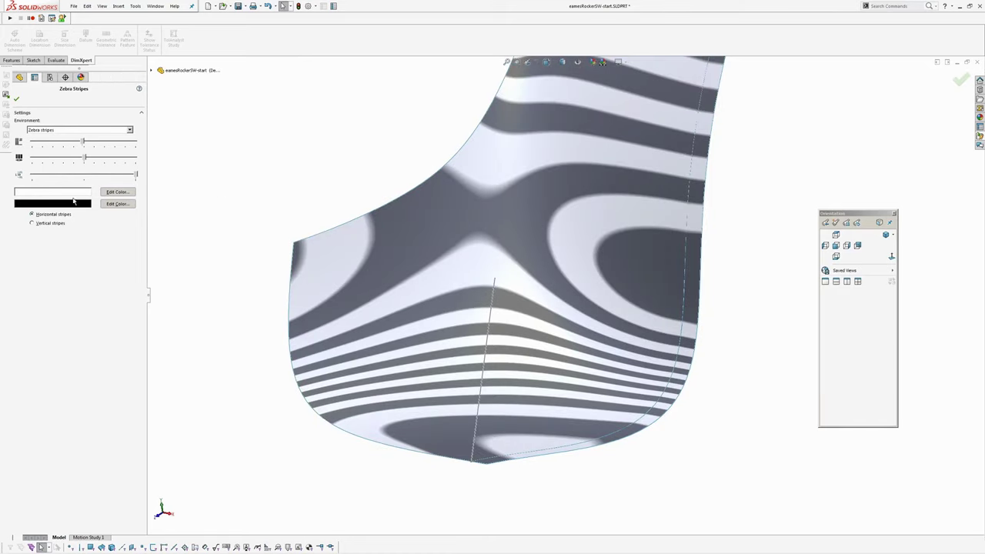
Step: Switch the zebra stripes environment from the built-in stripes to a file and load the image eyes.png
{"action": "left_click", "coordinate": [134, 177]}
{"action": "left_click", "coordinate": [102, 130]}
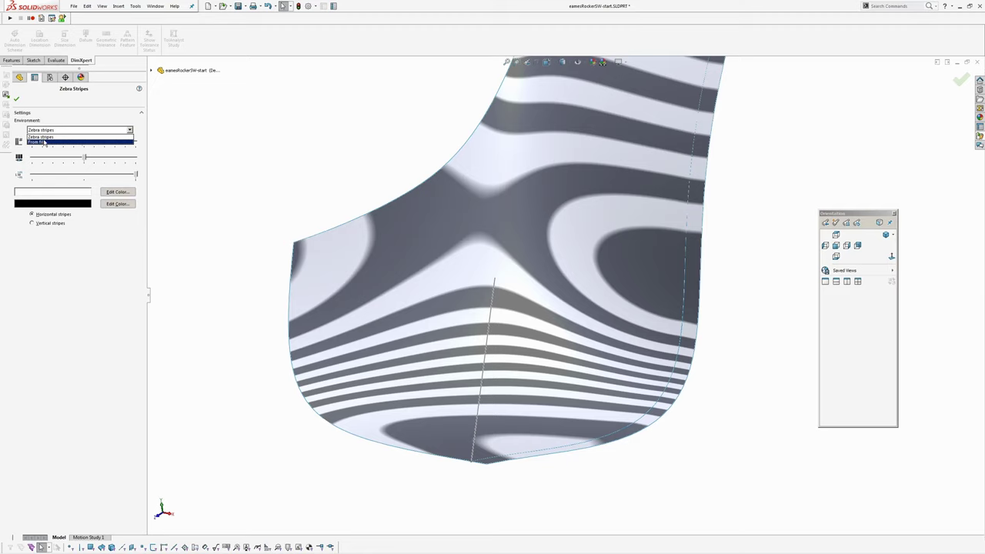
{"action": "scroll", "coordinate": [511, 268], "scroll_direction": "down", "scroll_amount": 3}
{"action": "scroll", "coordinate": [494, 279], "scroll_direction": "up", "scroll_amount": 3}
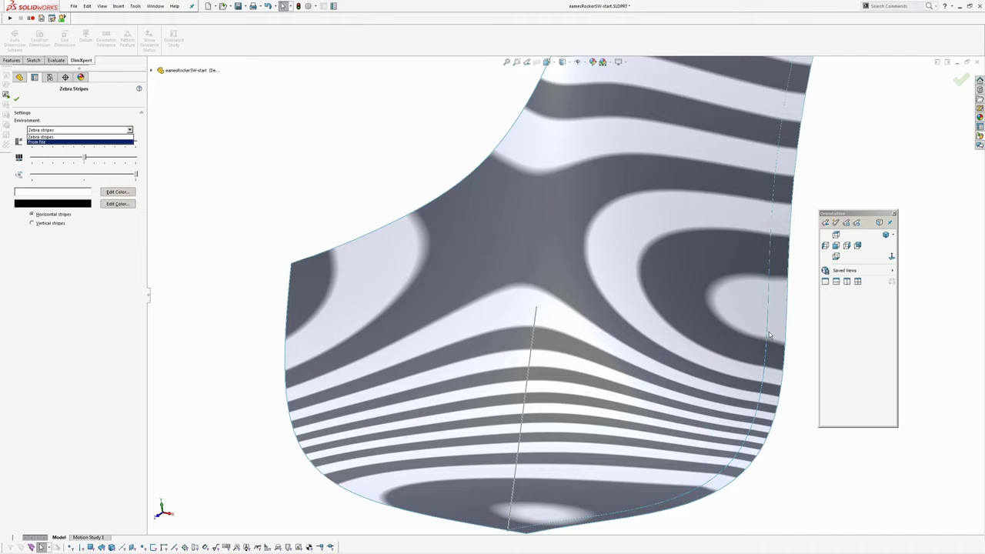
{"action": "scroll", "coordinate": [771, 337], "scroll_direction": "down", "scroll_amount": 3}
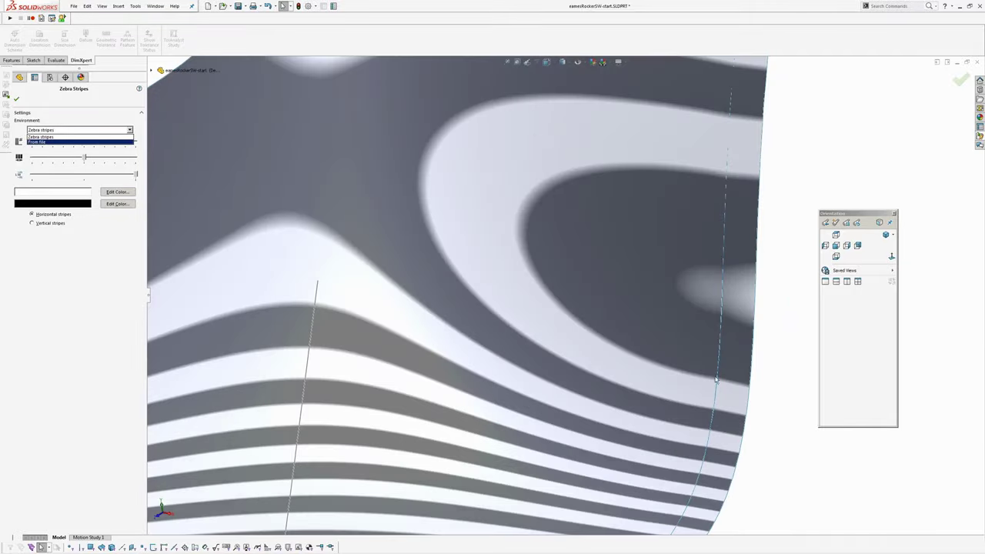
{"action": "scroll", "coordinate": [715, 379], "scroll_direction": "up", "scroll_amount": 3}
{"action": "left_click", "coordinate": [245, 125]}
{"action": "left_click", "coordinate": [53, 131]}
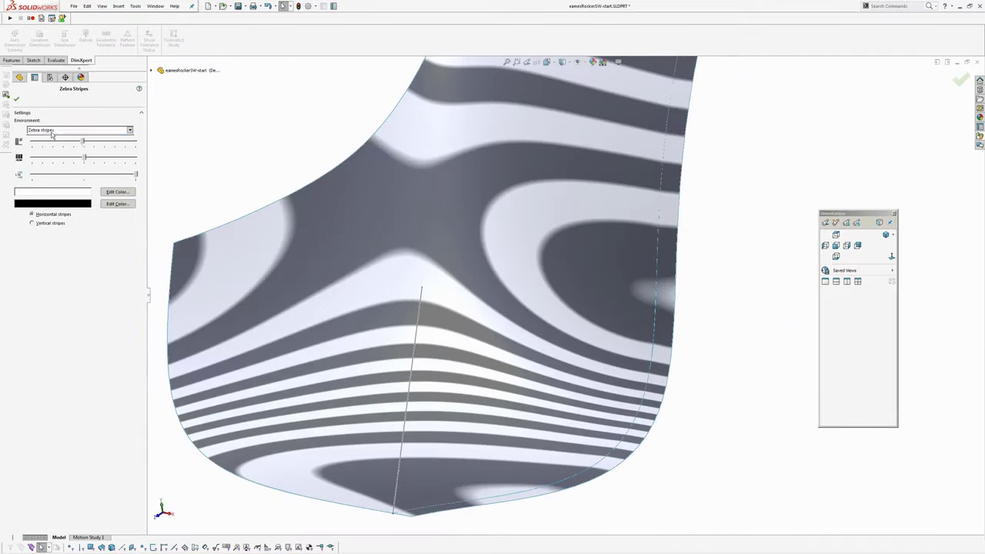
{"action": "left_click", "coordinate": [44, 141]}
{"action": "left_click", "coordinate": [46, 152]}
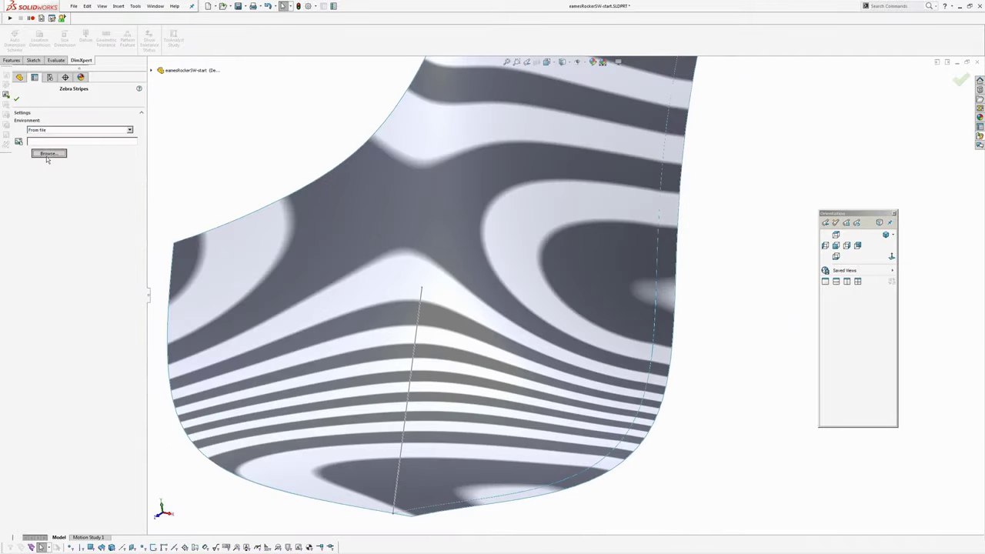
{"action": "left_click", "coordinate": [528, 242]}
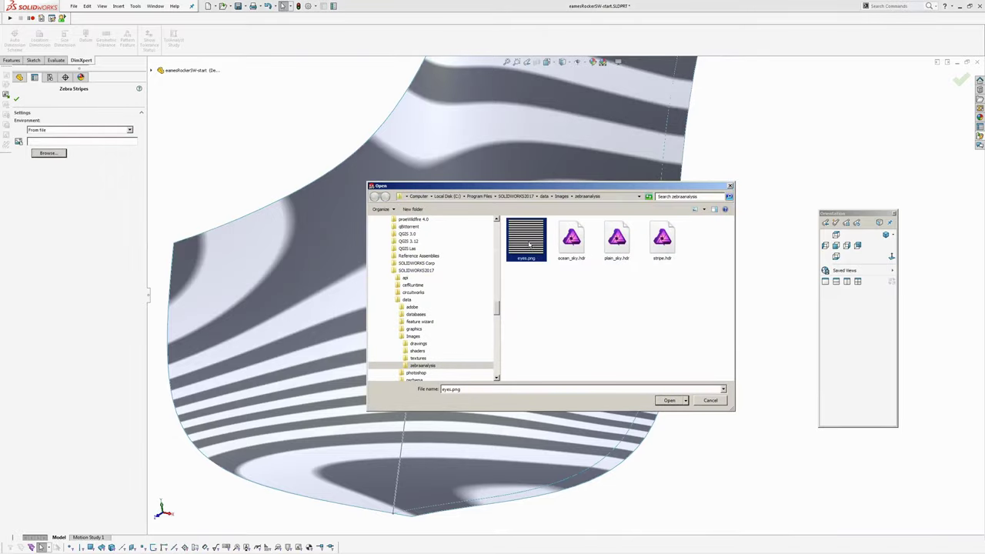
{"action": "left_click", "coordinate": [667, 403]}
Step: Examine the black-and-white stripes across the loft for kinks, up close and over the whole seat
{"action": "middle_click_drag", "start_coordinate": [468, 353], "coordinate": [497, 312]}
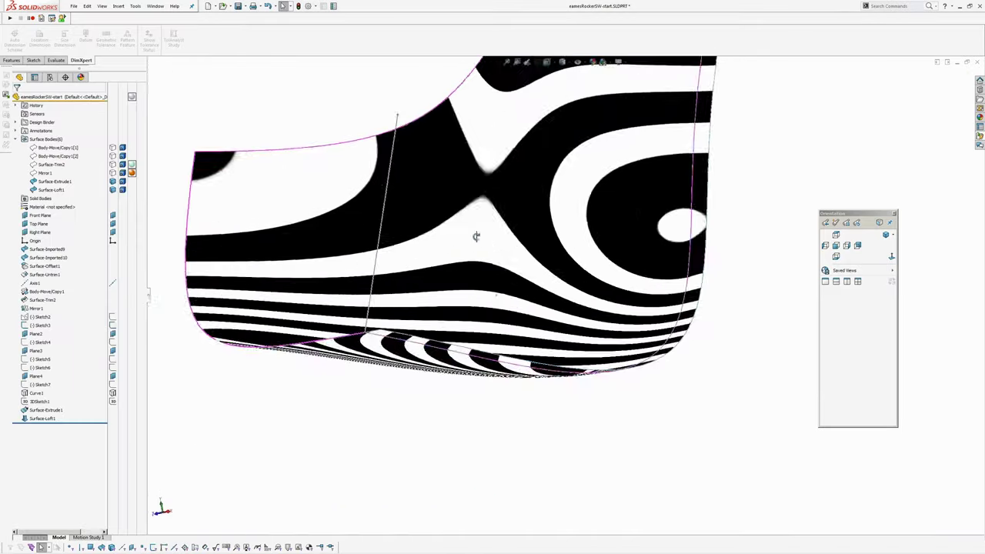
{"action": "scroll", "coordinate": [476, 236], "scroll_direction": "down", "scroll_amount": 10}
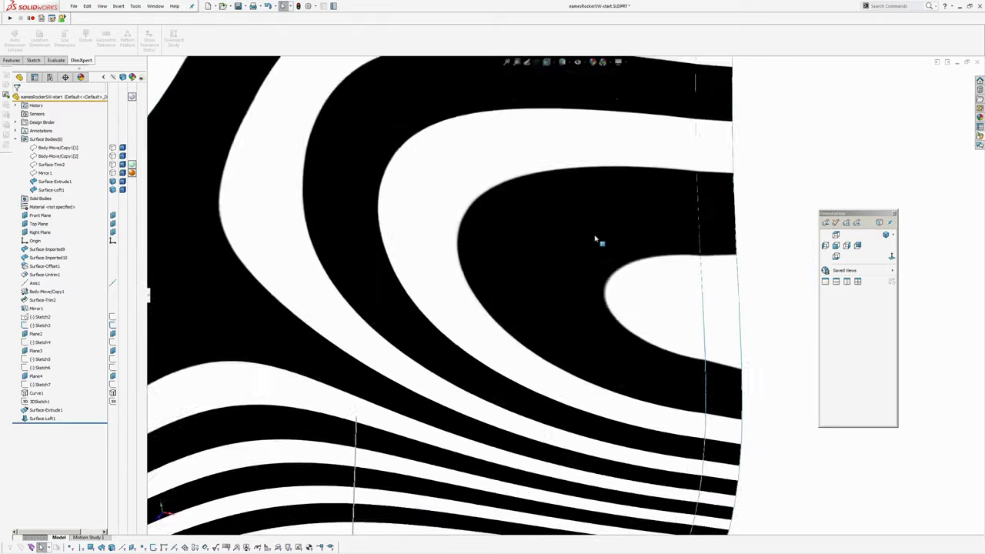
{"action": "scroll", "coordinate": [596, 241], "scroll_direction": "up", "scroll_amount": 10}
{"action": "middle_click_drag", "start_coordinate": [556, 230], "coordinate": [514, 233]}
{"action": "scroll", "coordinate": [539, 230], "scroll_direction": "down", "scroll_amount": 10}
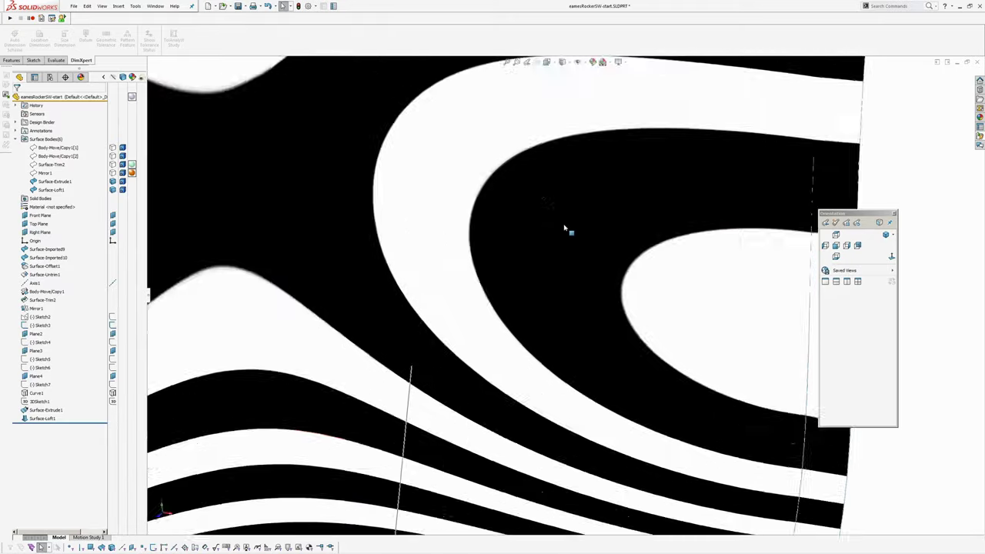
{"action": "scroll", "coordinate": [564, 228], "scroll_direction": "down", "scroll_amount": 3}
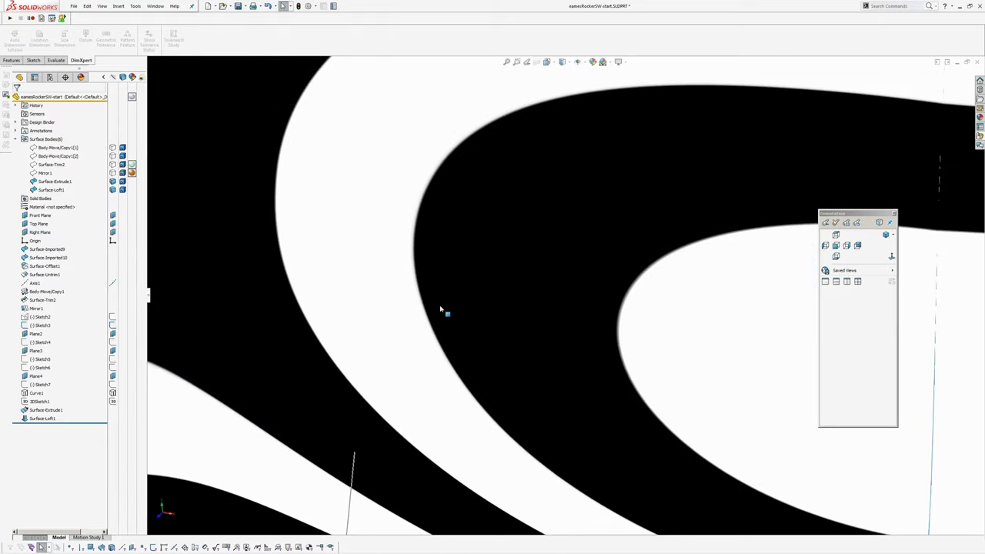
{"action": "scroll", "coordinate": [440, 308], "scroll_direction": "up", "scroll_amount": 7}
Step: Examine the stripes across the seam between the loft and the centreline strip, and turn the zebra stripes off
{"action": "middle_click_drag", "start_coordinate": [499, 325], "coordinate": [523, 282]}
{"action": "middle_click_drag", "start_coordinate": [659, 322], "coordinate": [549, 220], "text": "ctrl"}
{"action": "scroll", "coordinate": [527, 315], "scroll_direction": "down", "scroll_amount": 10}
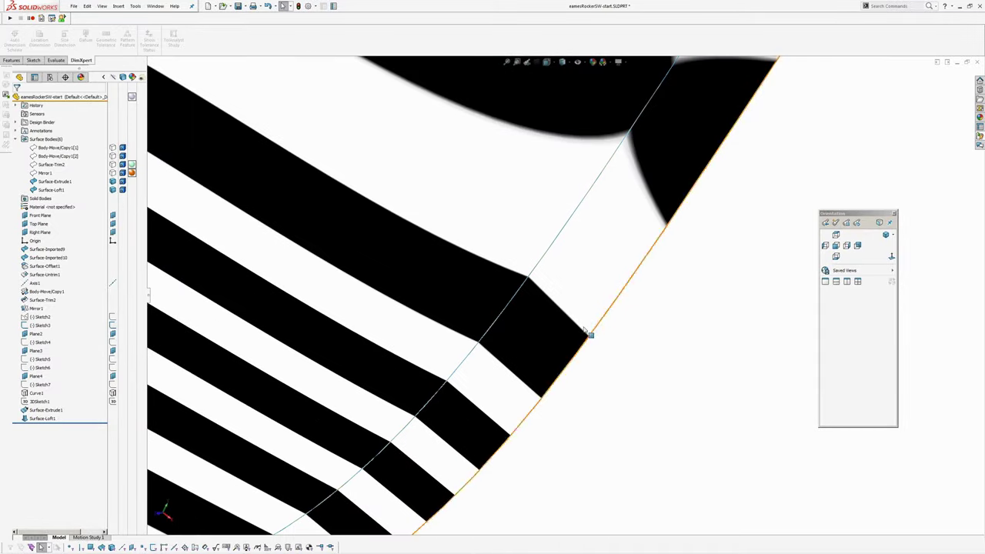
{"action": "scroll", "coordinate": [592, 296], "scroll_direction": "down", "scroll_amount": 3}
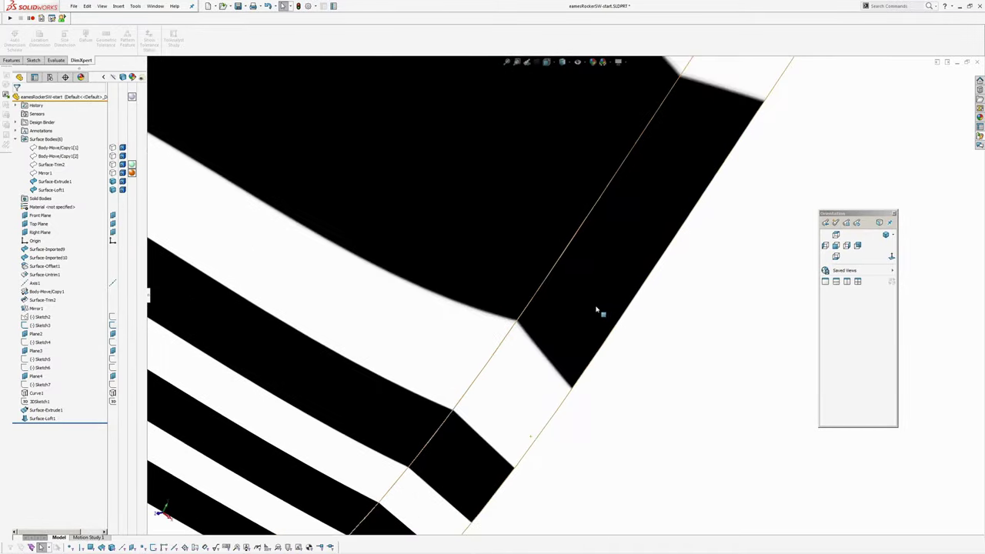
{"action": "scroll", "coordinate": [543, 303], "scroll_direction": "up", "scroll_amount": 5}
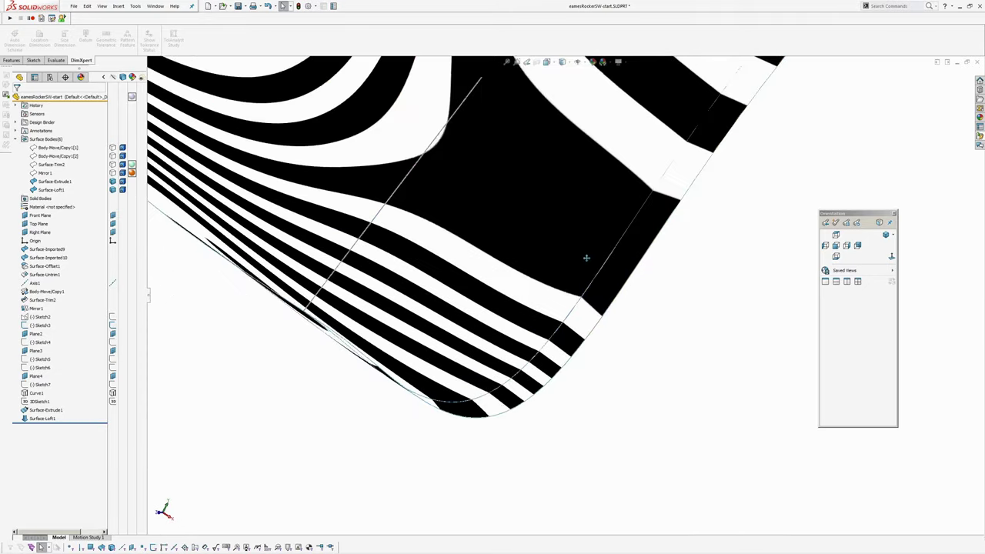
{"action": "middle_click_drag", "start_coordinate": [586, 258], "coordinate": [617, 331]}
{"action": "scroll", "coordinate": [585, 301], "scroll_direction": "up", "scroll_amount": 2}
{"action": "scroll", "coordinate": [585, 305], "scroll_direction": "down", "scroll_amount": 1}
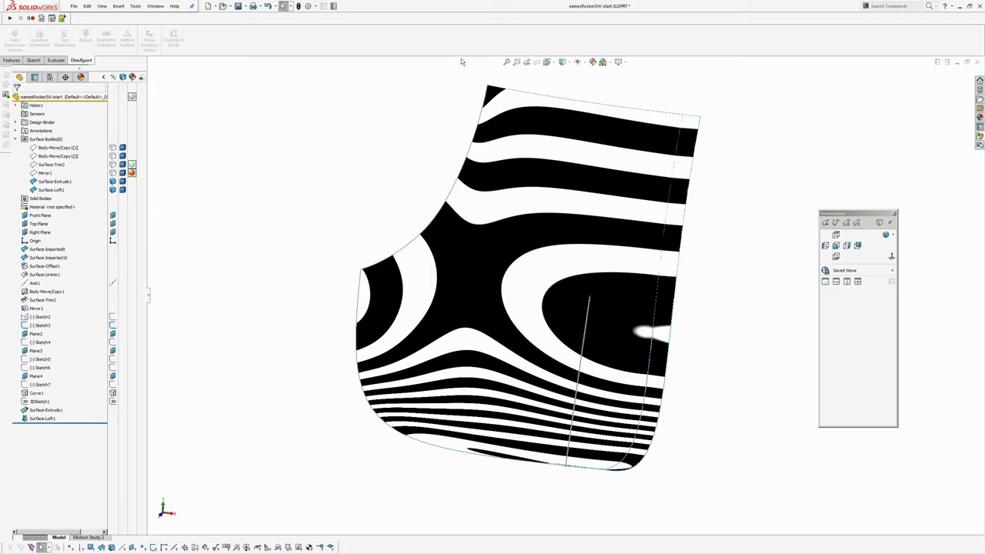
{"action": "mouse_move", "coordinate": [512, 269]}
{"action": "middle_mouse_down"}
{"action": "mouse_move", "coordinate": [505, 237]}
{"action": "mouse_move", "coordinate": [510, 279]}
{"action": "mouse_move", "coordinate": [532, 268]}
{"action": "mouse_move", "coordinate": [524, 264]}
{"action": "middle_mouse_up"}
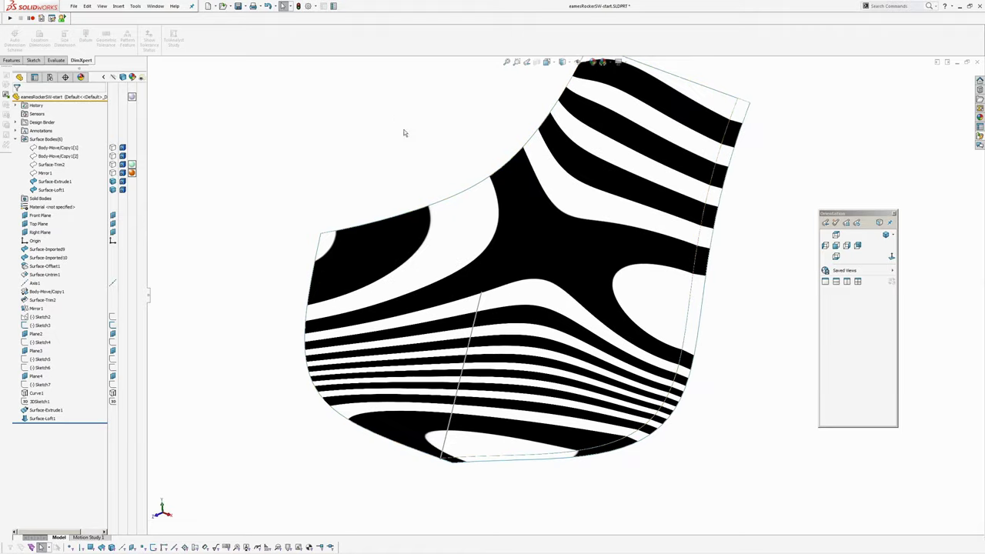
{"action": "middle_click_drag", "start_coordinate": [404, 132], "coordinate": [437, 173]}
{"action": "key", "text": "z"}
Step: Display curvature colours on the seat and examine the loft's curvature from both sides
{"action": "middle_click_drag", "start_coordinate": [449, 260], "coordinate": [456, 246], "text": "ctrl"}
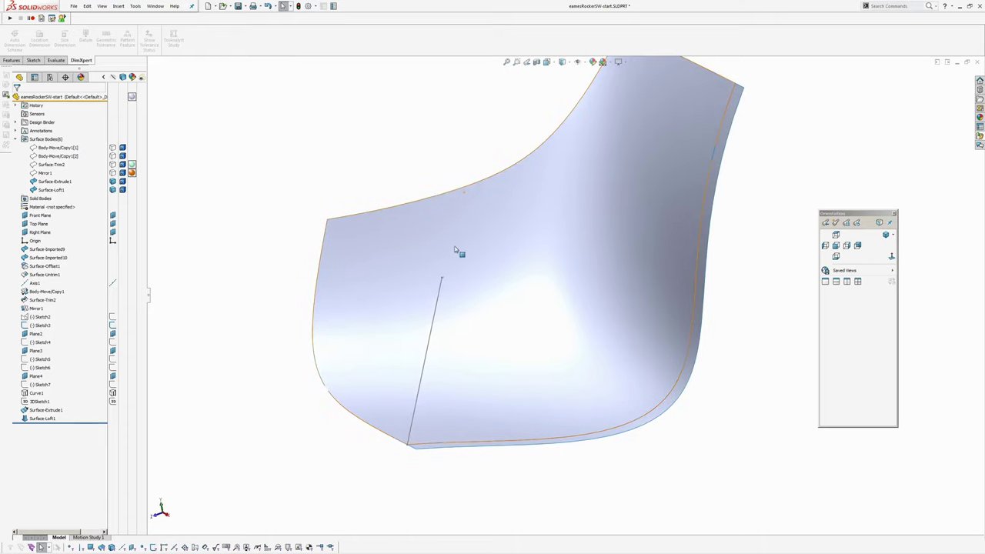
{"action": "mouse_move", "coordinate": [459, 296]}
{"action": "middle_mouse_down"}
{"action": "mouse_move", "coordinate": [459, 272]}
{"action": "mouse_move", "coordinate": [486, 288]}
{"action": "mouse_move", "coordinate": [474, 314]}
{"action": "mouse_move", "coordinate": [473, 278]}
{"action": "middle_mouse_up"}
{"action": "key", "text": "c"}
{"action": "mouse_move", "coordinate": [561, 273]}
{"action": "middle_mouse_down", "text": "ctrl"}
{"action": "mouse_move", "coordinate": [546, 287]}
{"action": "mouse_move", "coordinate": [644, 251]}
{"action": "mouse_move", "coordinate": [561, 375]}
{"action": "mouse_move", "coordinate": [605, 356]}
{"action": "mouse_move", "coordinate": [558, 241]}
{"action": "mouse_move", "coordinate": [532, 259]}
{"action": "mouse_move", "coordinate": [541, 283]}
{"action": "mouse_move", "coordinate": [341, 216]}
{"action": "mouse_move", "coordinate": [328, 238]}
{"action": "mouse_move", "coordinate": [465, 223]}
{"action": "middle_mouse_up", "text": "ctrl"}
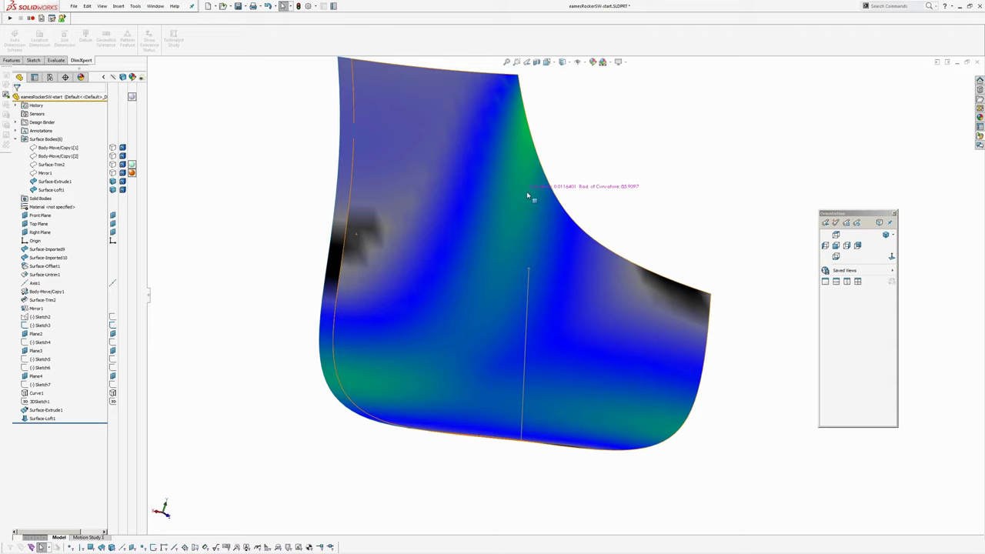
{"action": "mouse_move", "coordinate": [529, 196]}
{"action": "middle_mouse_down"}
{"action": "mouse_move", "coordinate": [457, 193]}
{"action": "mouse_move", "coordinate": [313, 213]}
{"action": "mouse_move", "coordinate": [538, 231]}
{"action": "mouse_move", "coordinate": [510, 268]}
{"action": "mouse_move", "coordinate": [521, 244]}
{"action": "mouse_move", "coordinate": [536, 290]}
{"action": "middle_mouse_up"}
{"action": "scroll", "coordinate": [536, 290], "scroll_direction": "up", "scroll_amount": 1}
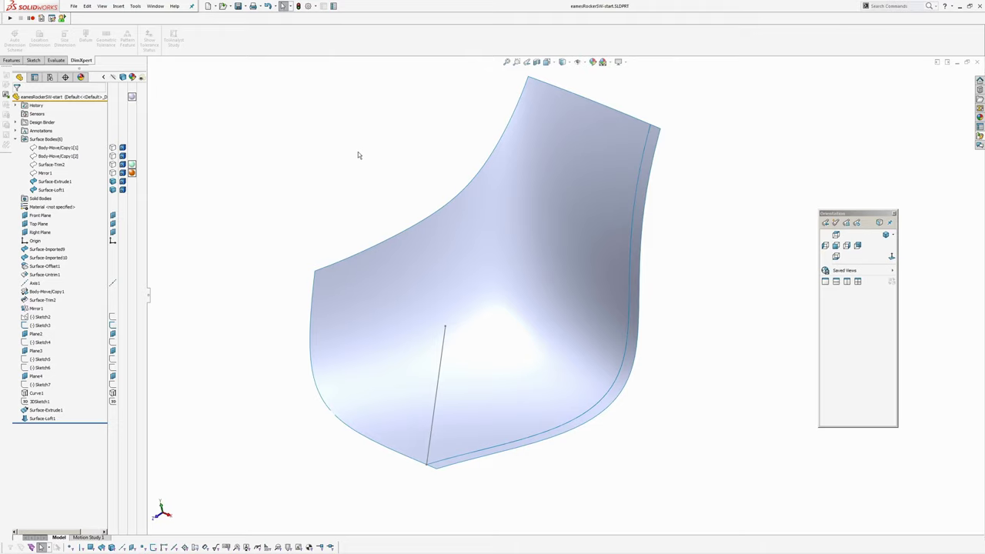
Step: Compare the loft with the Mirror1 reference surface, and hide the Mirror1 body again
{"action": "middle_click_drag", "start_coordinate": [521, 304], "coordinate": [539, 261]}
{"action": "middle_click_drag", "start_coordinate": [325, 161], "coordinate": [350, 217]}
{"action": "middle_click_drag", "start_coordinate": [485, 305], "coordinate": [466, 330]}
{"action": "left_click", "coordinate": [579, 258]}
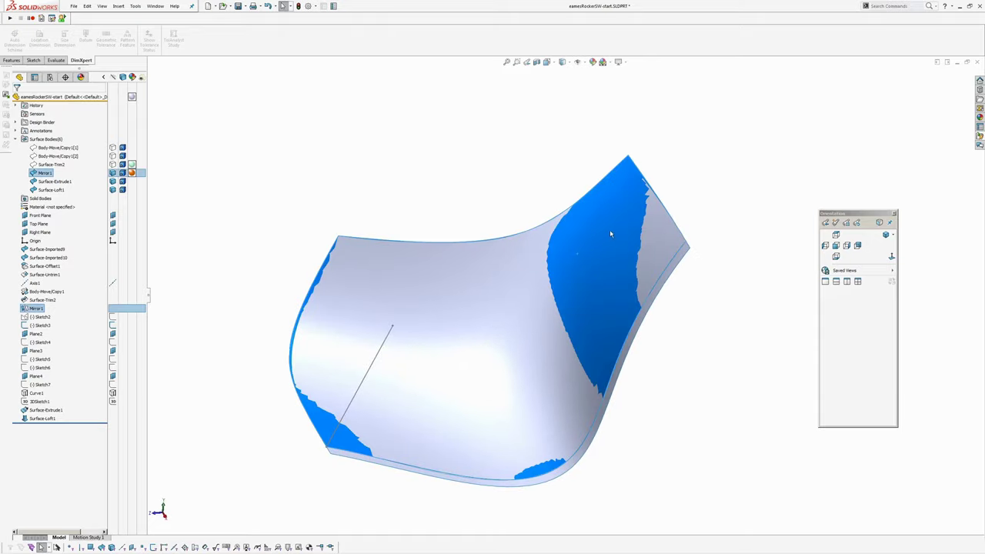
{"action": "left_click", "coordinate": [610, 232]}
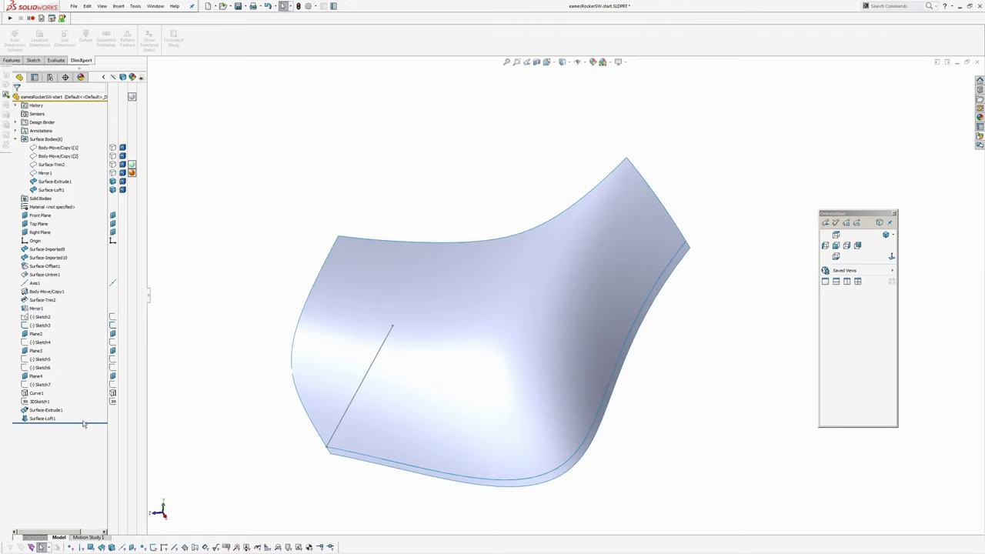
Step: Roll the model back to before Surface-Loft1 and show Sketch5, Sketch4 and Sketch6
{"action": "left_click_drag", "start_coordinate": [88, 422], "coordinate": [86, 414]}
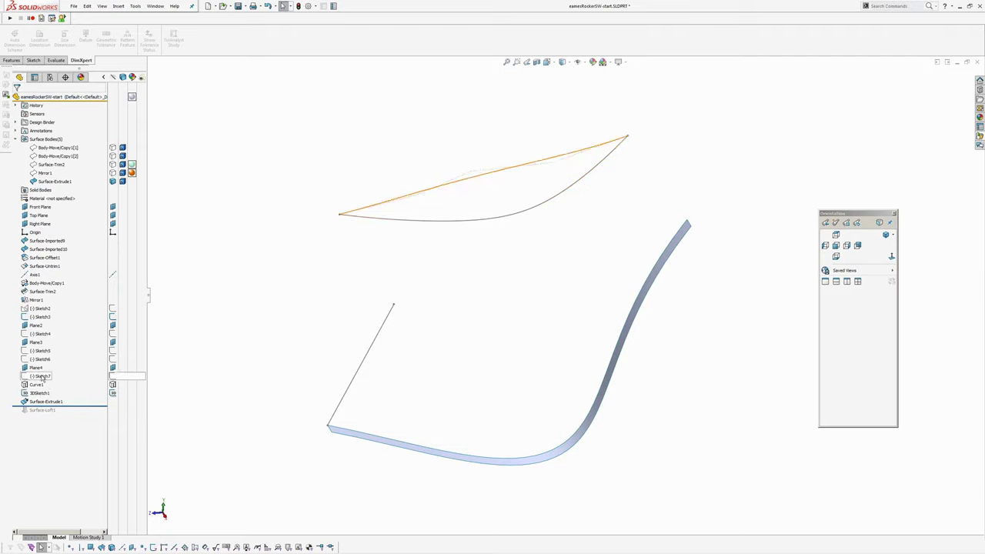
{"action": "left_click", "coordinate": [40, 350]}
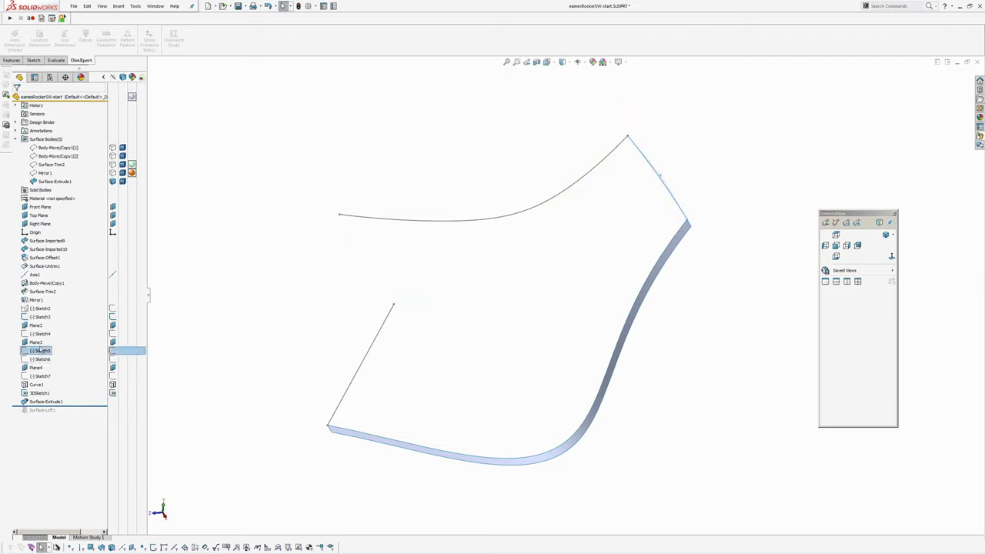
{"action": "left_click", "coordinate": [43, 333]}
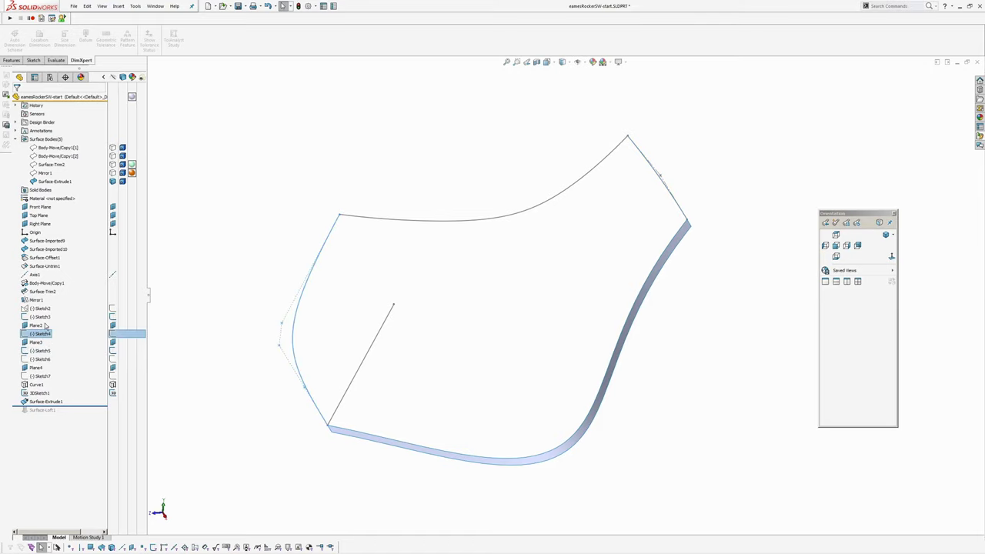
{"action": "key", "text": "Escape"}
{"action": "middle_click_drag", "start_coordinate": [386, 275], "coordinate": [385, 304], "text": "ctrl"}
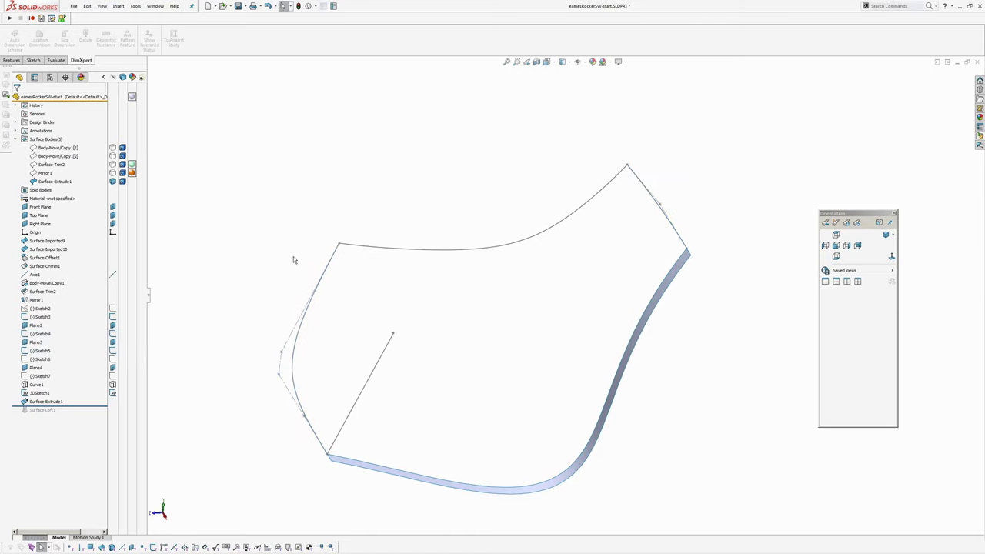
{"action": "middle_click_drag", "start_coordinate": [293, 260], "coordinate": [289, 236]}
{"action": "mouse_move", "coordinate": [365, 222]}
{"action": "middle_mouse_down"}
{"action": "mouse_move", "coordinate": [374, 193]}
{"action": "mouse_move", "coordinate": [383, 219]}
{"action": "middle_mouse_up"}
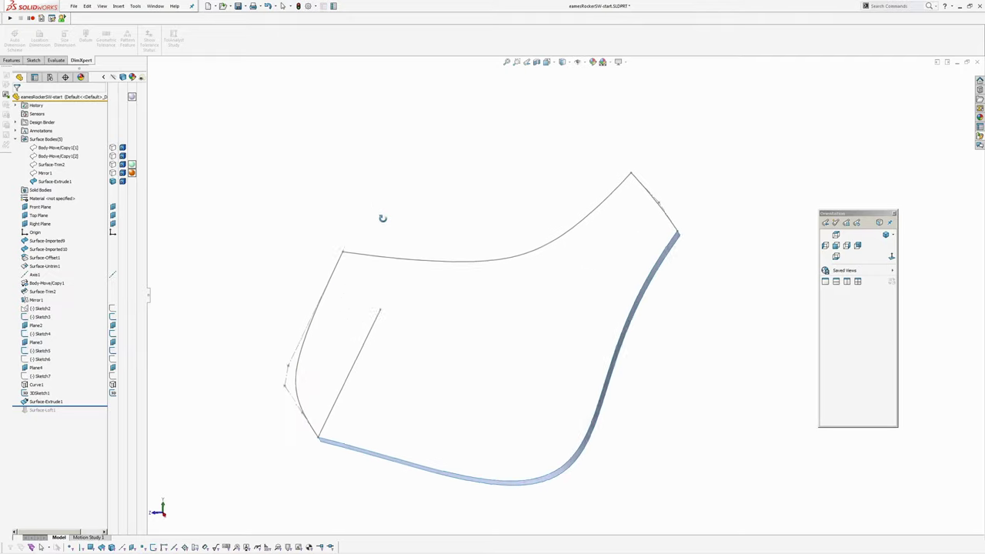
{"action": "left_click", "coordinate": [40, 359]}
{"action": "left_click", "coordinate": [312, 179]}
{"action": "mouse_move", "coordinate": [536, 350]}
{"action": "middle_mouse_down"}
{"action": "mouse_move", "coordinate": [514, 291]}
{"action": "mouse_move", "coordinate": [501, 292]}
{"action": "mouse_move", "coordinate": [519, 413]}
{"action": "mouse_move", "coordinate": [514, 272]}
{"action": "mouse_move", "coordinate": [492, 420]}
{"action": "mouse_move", "coordinate": [501, 390]}
{"action": "middle_mouse_up"}
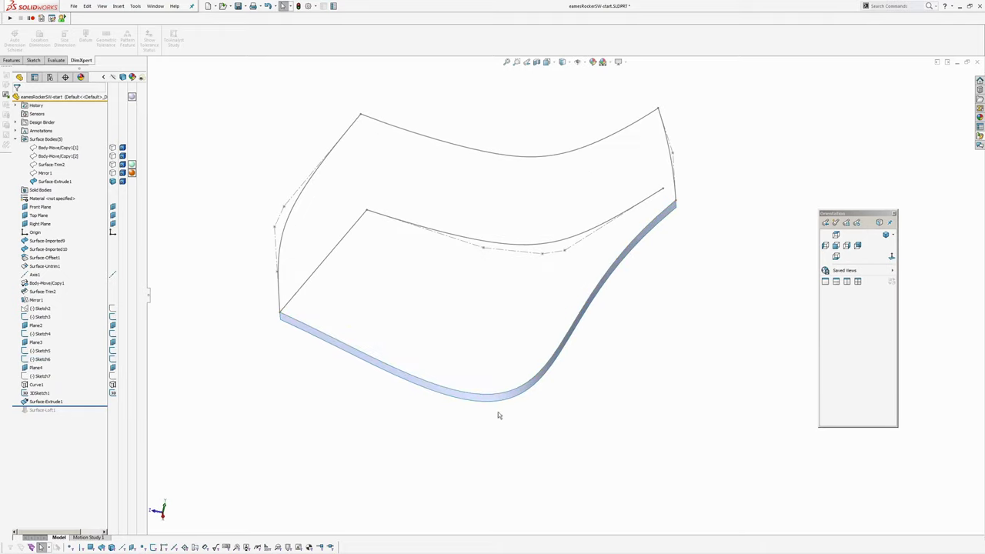
{"action": "key", "text": "s"}
{"action": "left_click", "coordinate": [506, 435]}
{"action": "left_click", "coordinate": [518, 447]}
{"action": "middle_click_drag", "start_coordinate": [516, 450], "coordinate": [491, 389]}
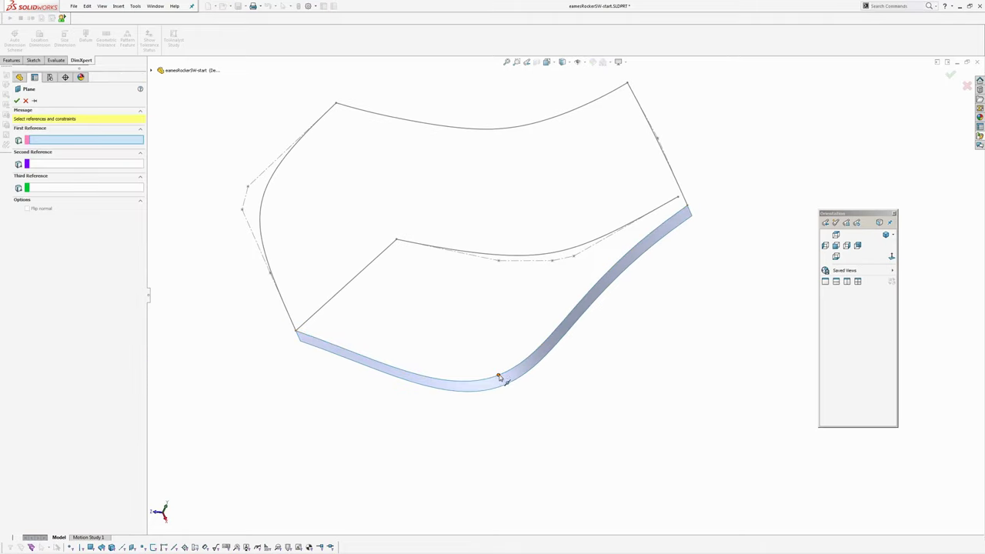
{"action": "left_click", "coordinate": [499, 378]}
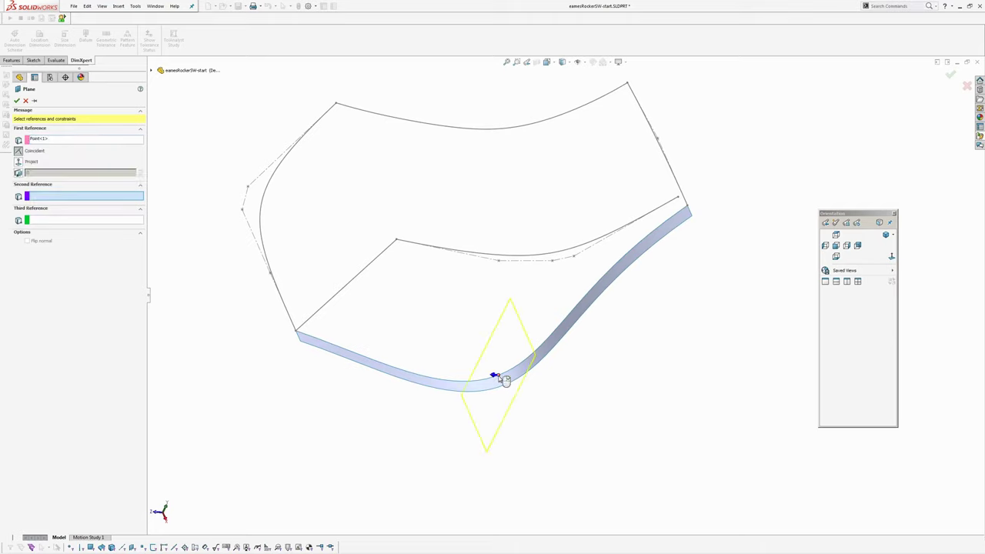
{"action": "left_click", "coordinate": [493, 378]}
{"action": "middle_click_drag", "start_coordinate": [493, 379], "coordinate": [473, 260]}
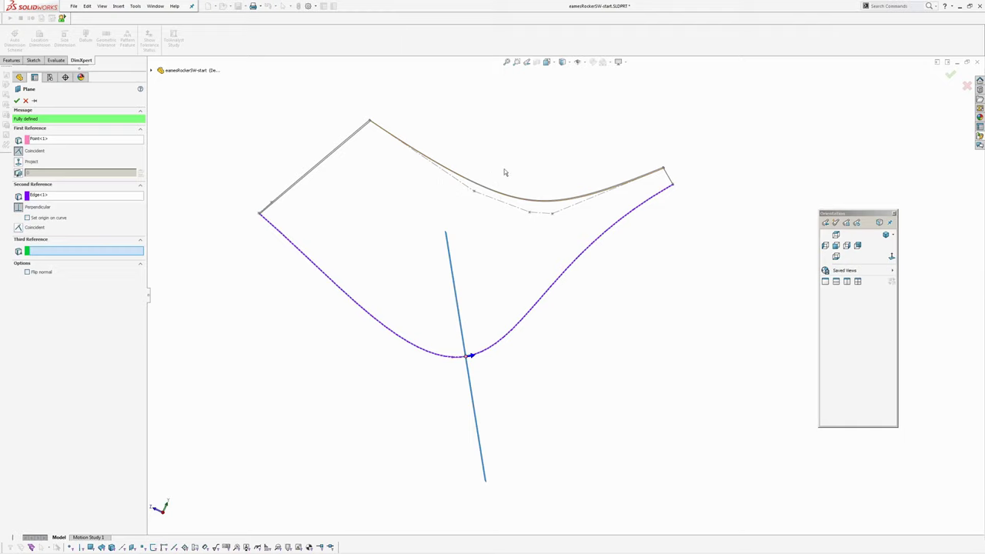
{"action": "middle_click_drag", "start_coordinate": [478, 243], "coordinate": [567, 281]}
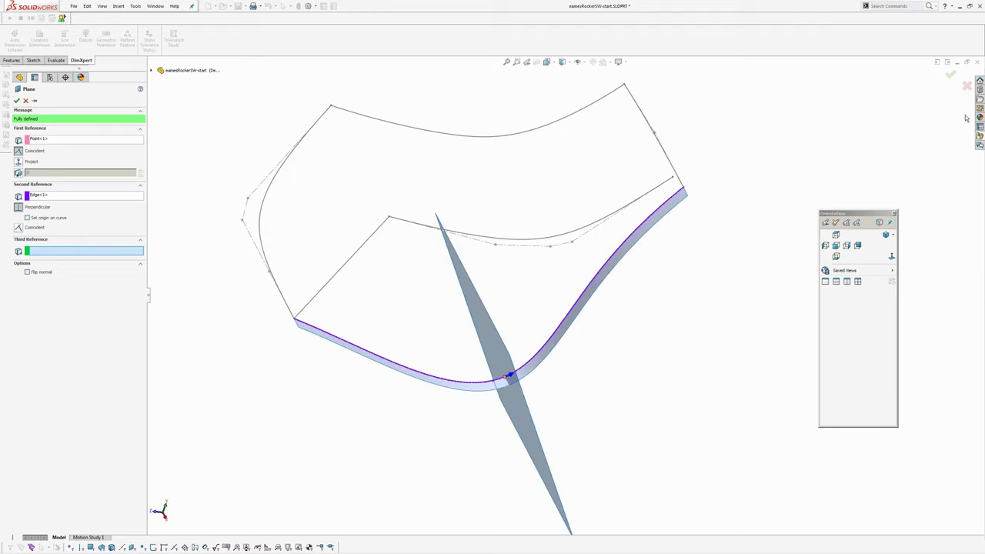
{"action": "left_click", "coordinate": [967, 86]}
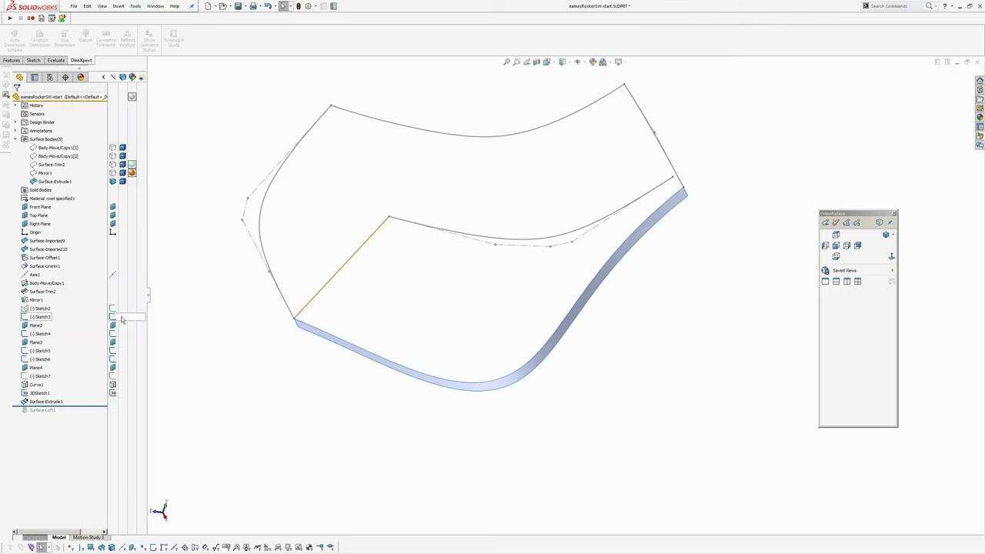
Step: Start a sketch on the Right Plane and draw a line from the side curve down to the seat's lower centreline edge
{"action": "left_click", "coordinate": [35, 226]}
{"action": "left_click", "coordinate": [42, 214]}
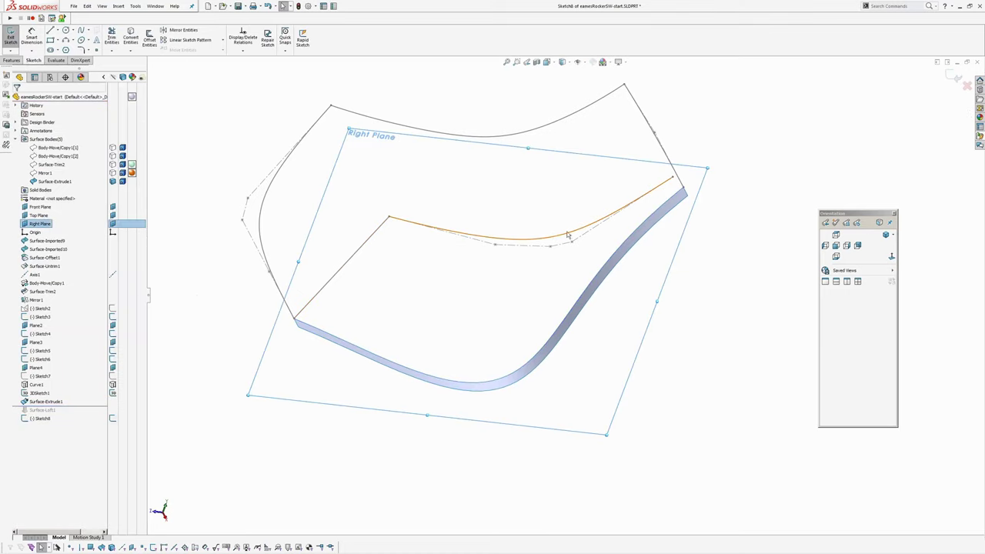
{"action": "left_click", "coordinate": [892, 257]}
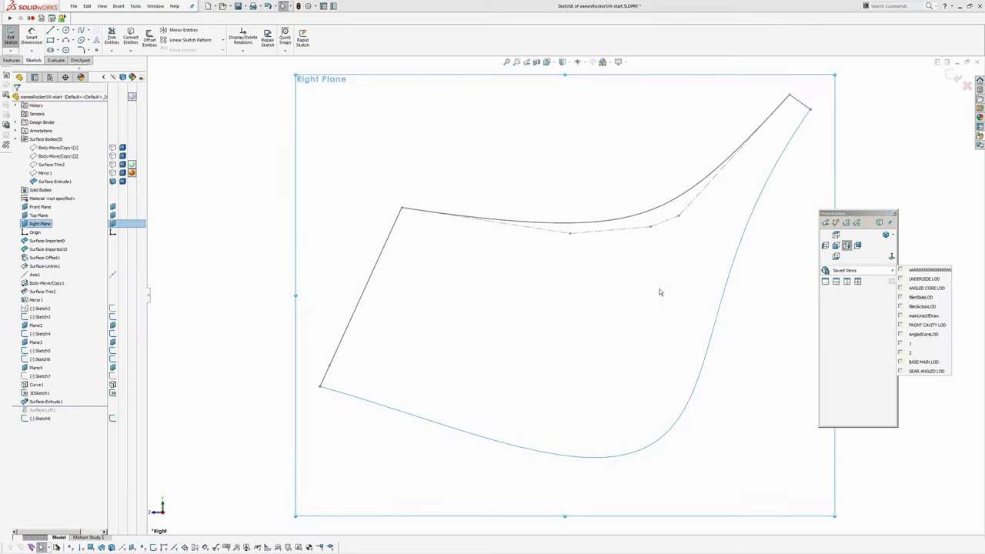
{"action": "left_click", "coordinate": [50, 30]}
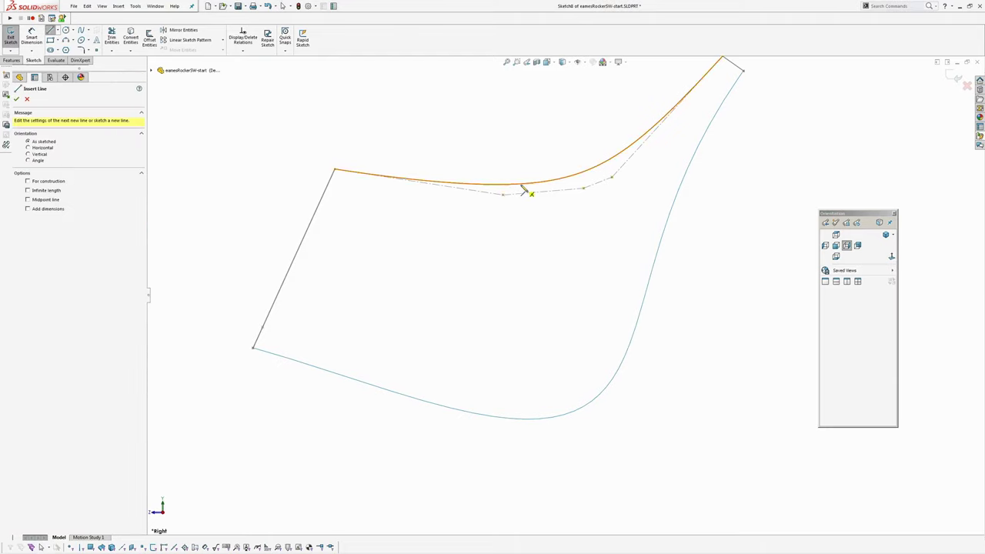
{"action": "left_click", "coordinate": [522, 187]}
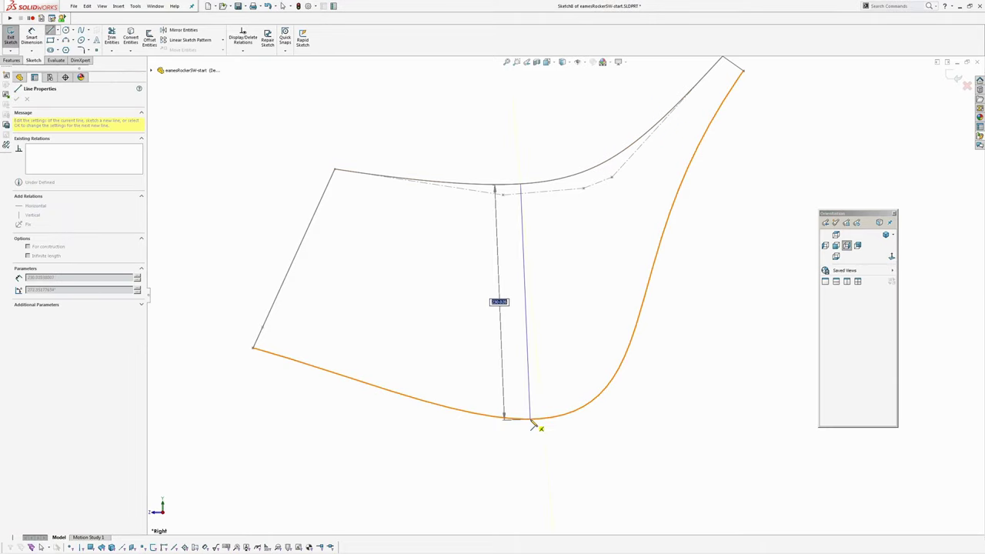
{"action": "left_click", "coordinate": [589, 402]}
{"action": "right_click", "coordinate": [586, 227]}
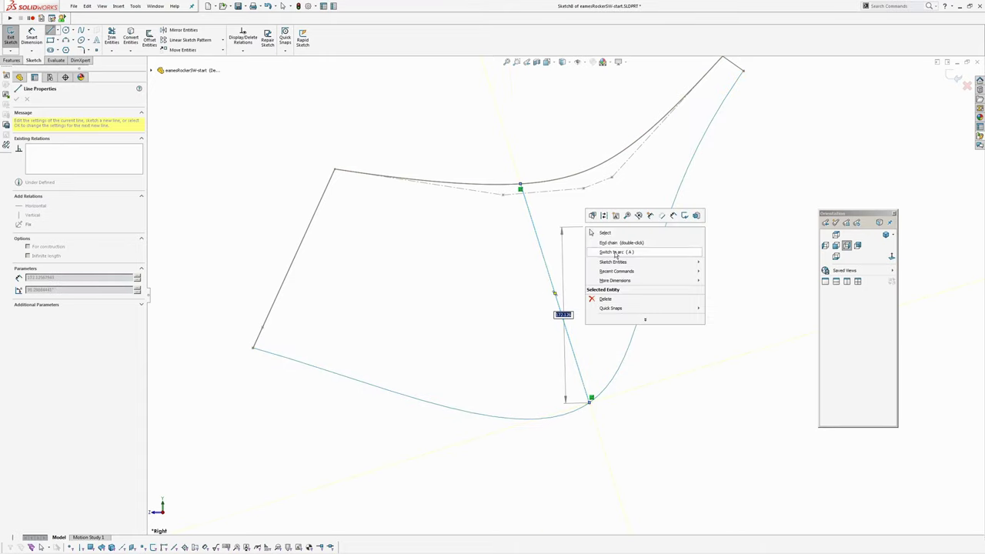
{"action": "left_click", "coordinate": [605, 232]}
Step: Attach the line's upper end to the side curve, slide its lower end along the centreline edge into the seat's bend, and close the sketch
{"action": "mouse_move", "coordinate": [521, 187]}
{"action": "left_mouse_down"}
{"action": "mouse_move", "coordinate": [501, 192]}
{"action": "mouse_move", "coordinate": [532, 185]}
{"action": "mouse_move", "coordinate": [522, 184]}
{"action": "left_mouse_up"}
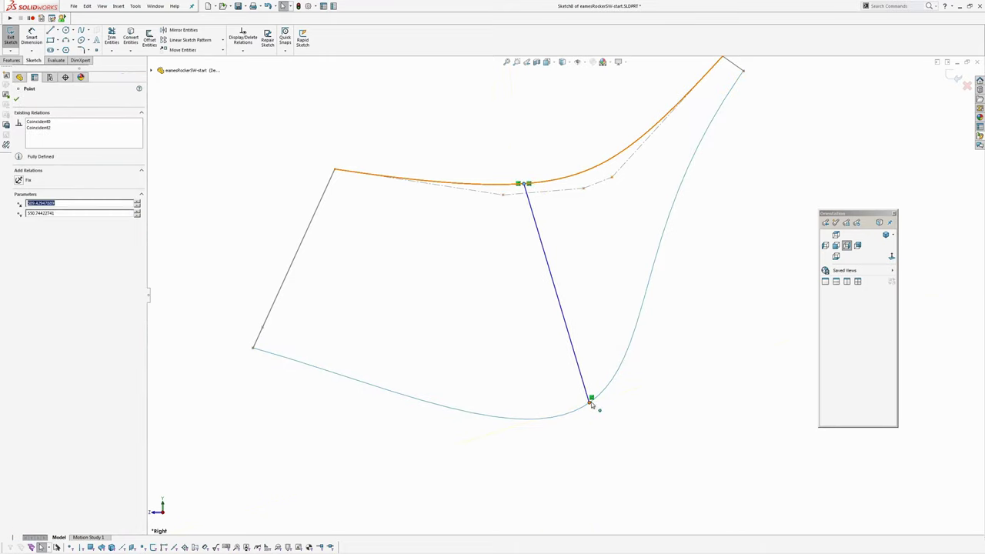
{"action": "mouse_move", "coordinate": [591, 402]}
{"action": "left_mouse_down"}
{"action": "mouse_move", "coordinate": [610, 394]}
{"action": "mouse_move", "coordinate": [607, 383]}
{"action": "left_mouse_up"}
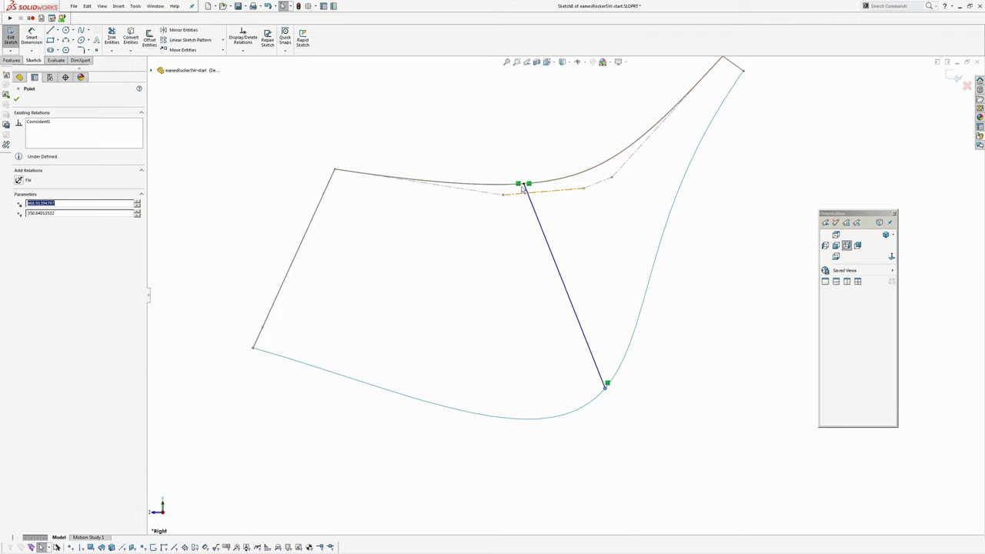
{"action": "left_click", "coordinate": [522, 187]}
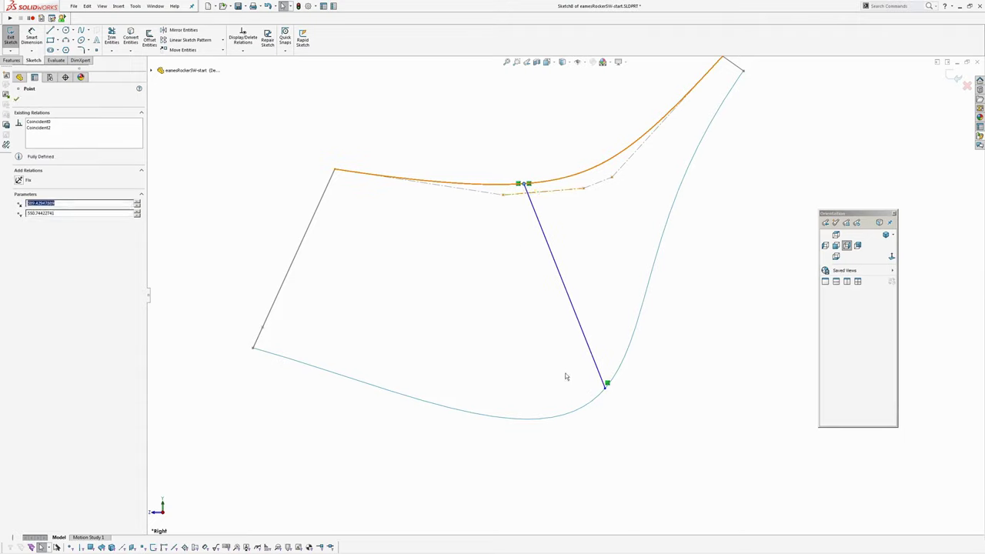
{"action": "left_click_drag", "start_coordinate": [606, 390], "coordinate": [583, 405]}
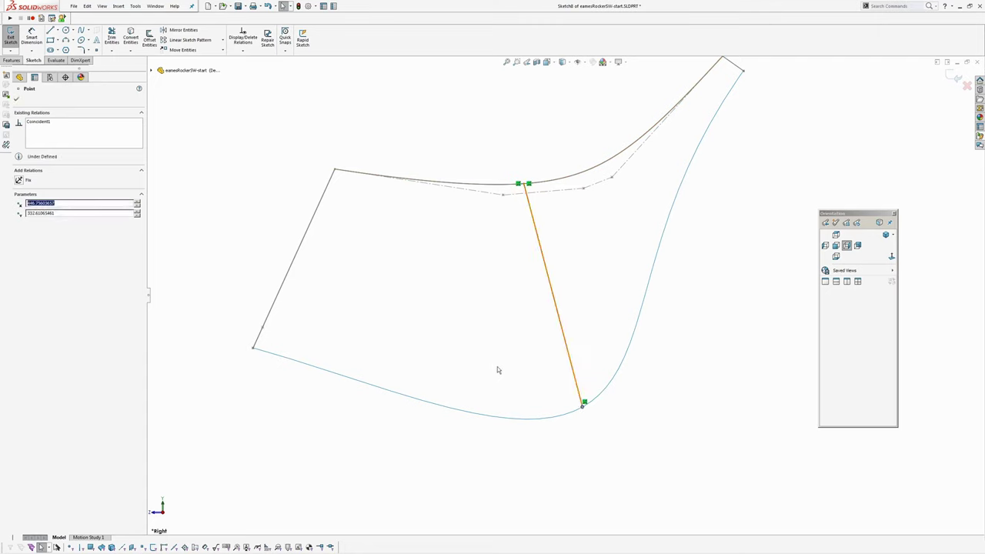
{"action": "left_click", "coordinate": [484, 341]}
{"action": "scroll", "coordinate": [482, 338], "scroll_direction": "up", "scroll_amount": 2}
{"action": "left_click", "coordinate": [955, 78]}
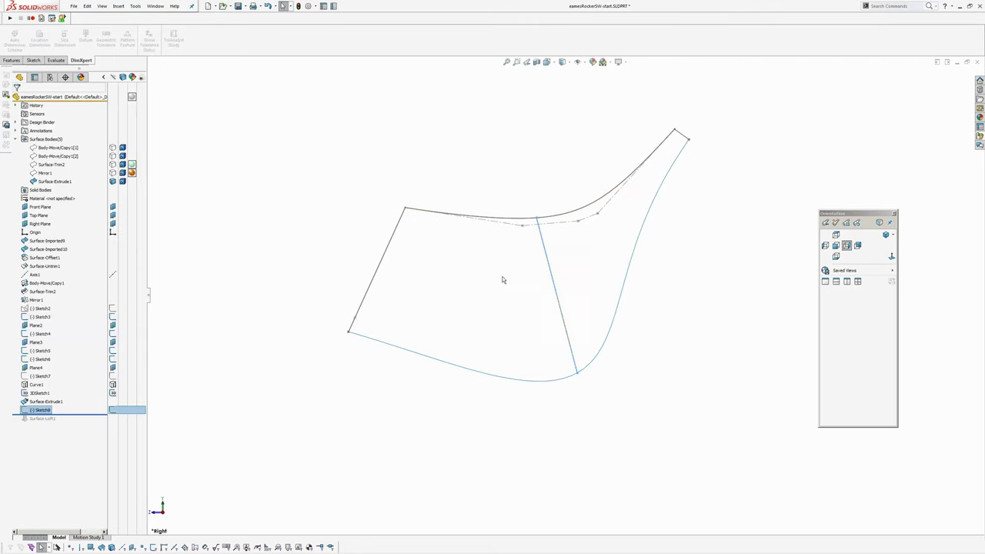
Step: Create a reference plane through the new sketch line and perpendicular to the Right Plane
{"action": "mouse_move", "coordinate": [578, 352]}
{"action": "middle_mouse_down"}
{"action": "mouse_move", "coordinate": [654, 316]}
{"action": "mouse_move", "coordinate": [587, 337]}
{"action": "middle_mouse_up"}
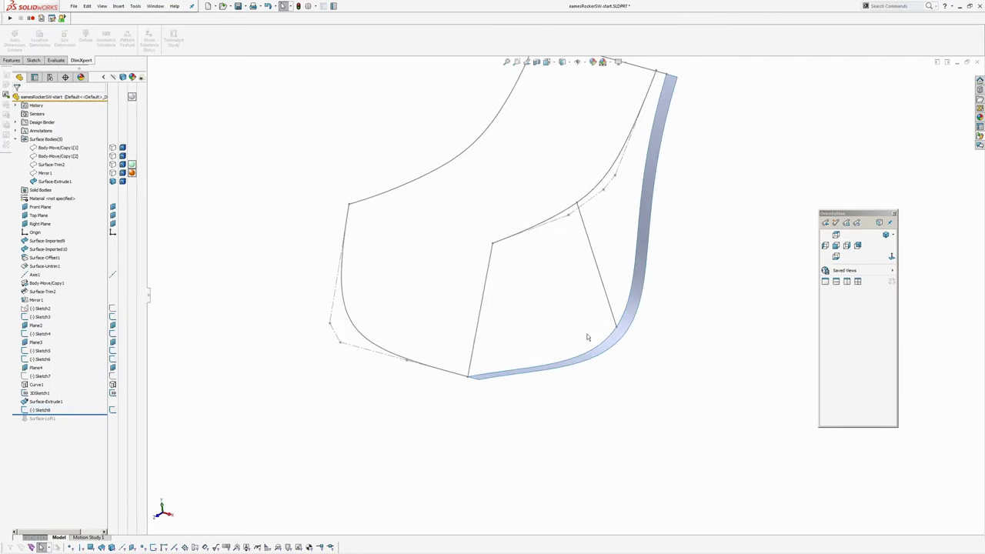
{"action": "left_click", "coordinate": [39, 411]}
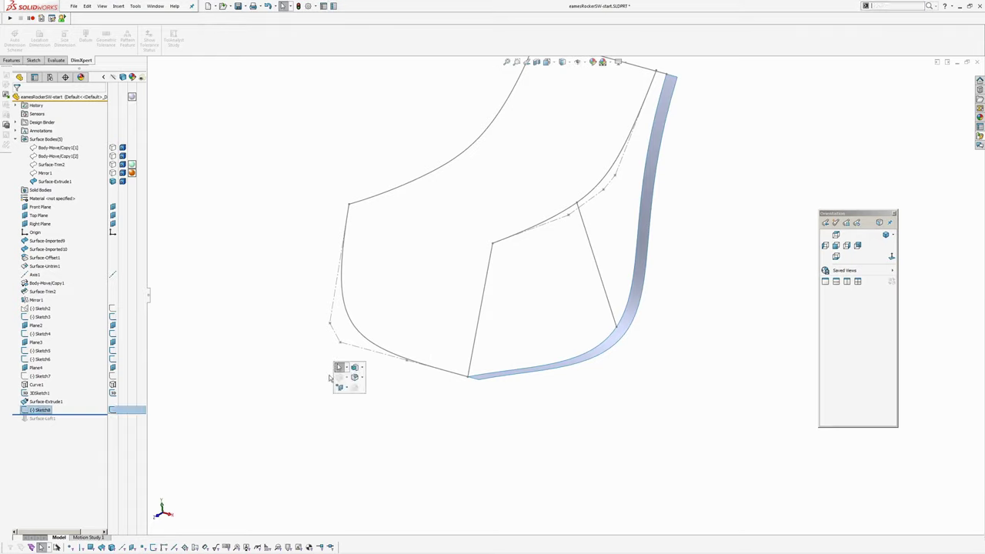
{"action": "left_click", "coordinate": [346, 388]}
{"action": "left_click", "coordinate": [351, 399]}
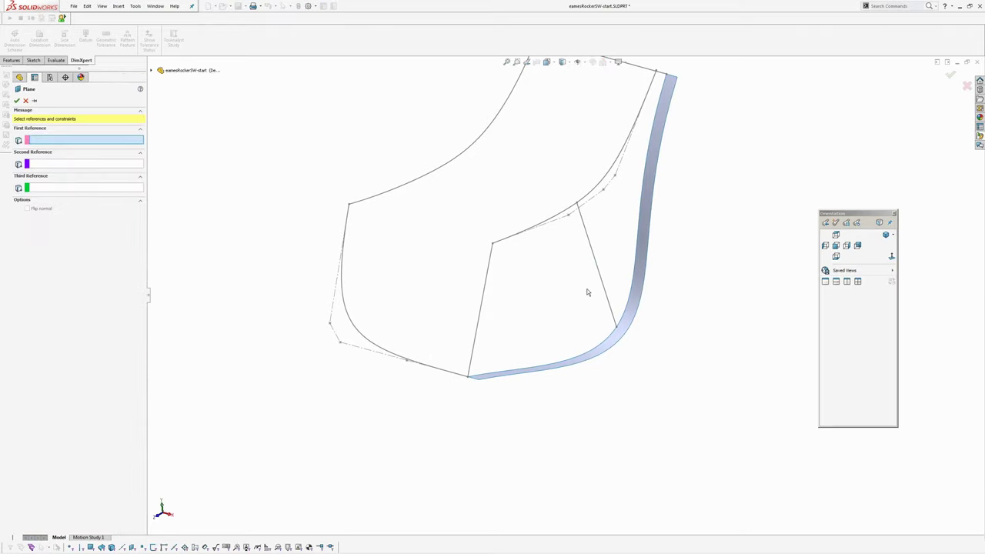
{"action": "left_click", "coordinate": [598, 282]}
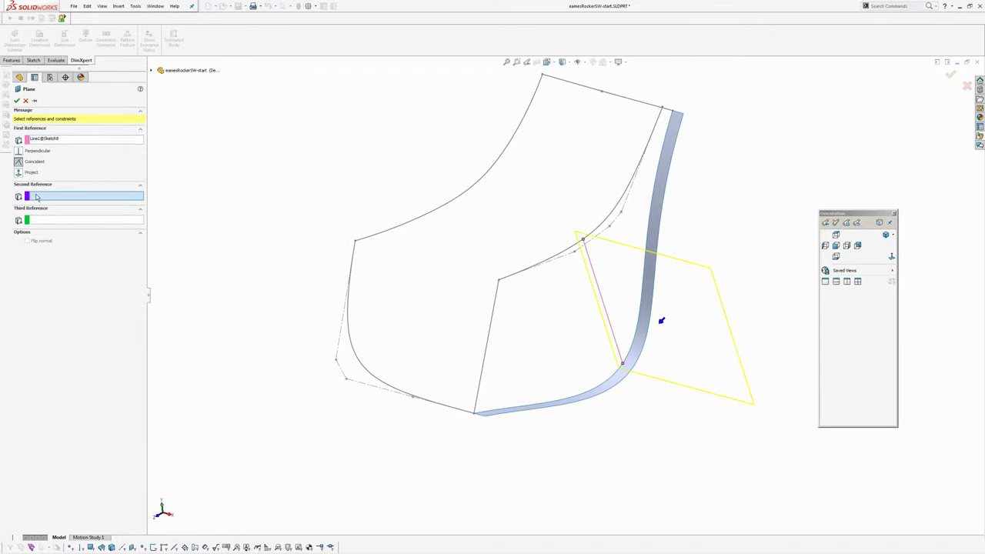
{"action": "left_click", "coordinate": [153, 70]}
{"action": "left_click", "coordinate": [184, 154]}
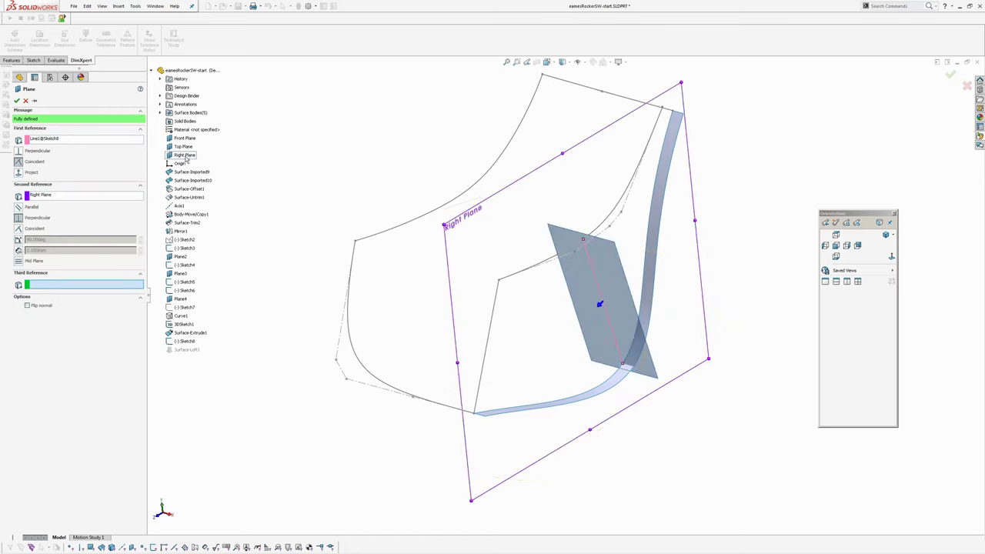
{"action": "key", "text": "Return"}
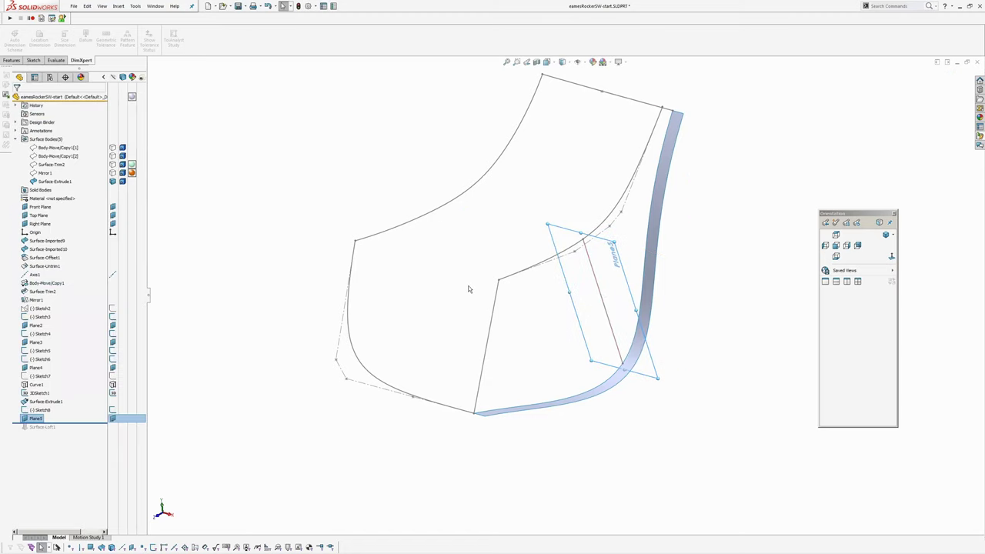
Step: Enlarge the new reference plane so it spans the seat from the outer side curve to the centreline strip
{"action": "middle_click_drag", "start_coordinate": [468, 286], "coordinate": [550, 233]}
{"action": "left_click_drag", "start_coordinate": [561, 222], "coordinate": [421, 174]}
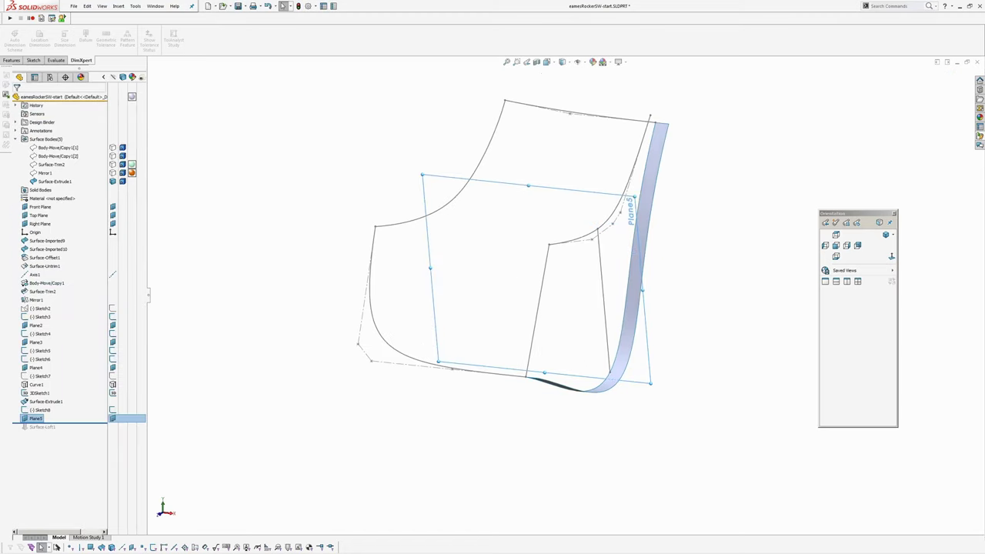
{"action": "left_click_drag", "start_coordinate": [650, 384], "coordinate": [642, 394]}
{"action": "left_click", "coordinate": [701, 267]}
{"action": "middle_click_drag", "start_coordinate": [702, 249], "coordinate": [656, 275], "text": "ctrl"}
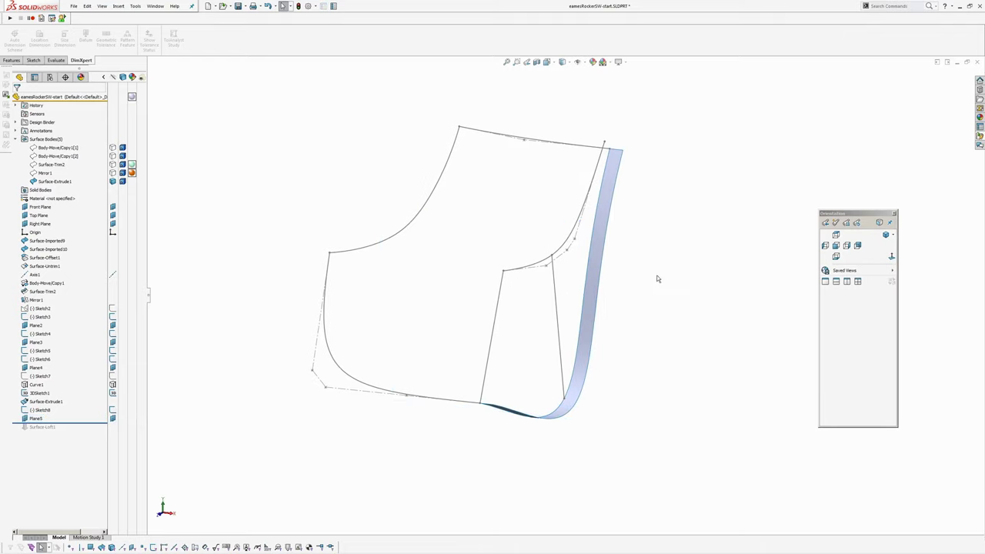
Step: Sketch a Bezier style spline with five control vertices on Plane5, from near the outer side curve towards the centreline strip
{"action": "middle_click_drag", "start_coordinate": [248, 410], "coordinate": [326, 418]}
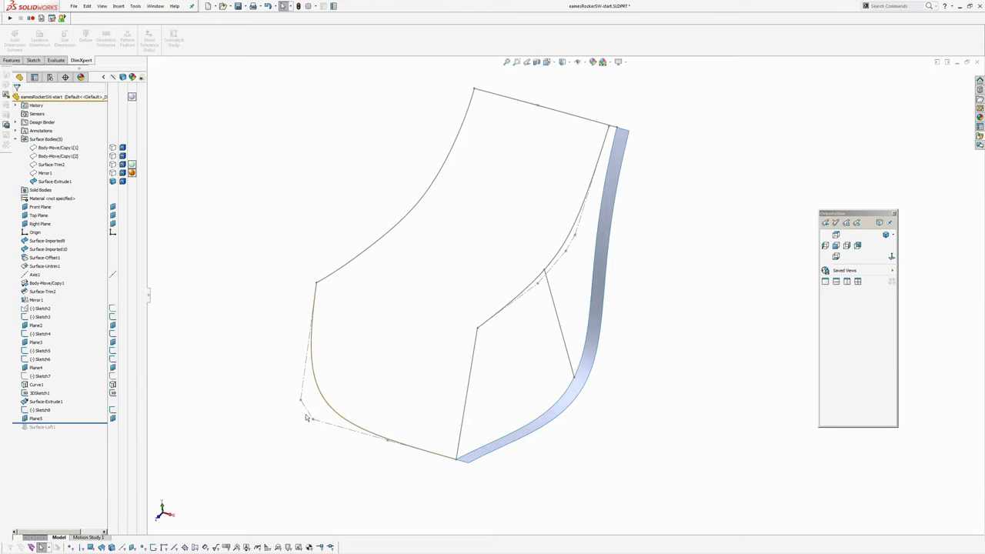
{"action": "left_click", "coordinate": [307, 375]}
{"action": "middle_click_drag", "start_coordinate": [287, 451], "coordinate": [332, 433], "text": "ctrl"}
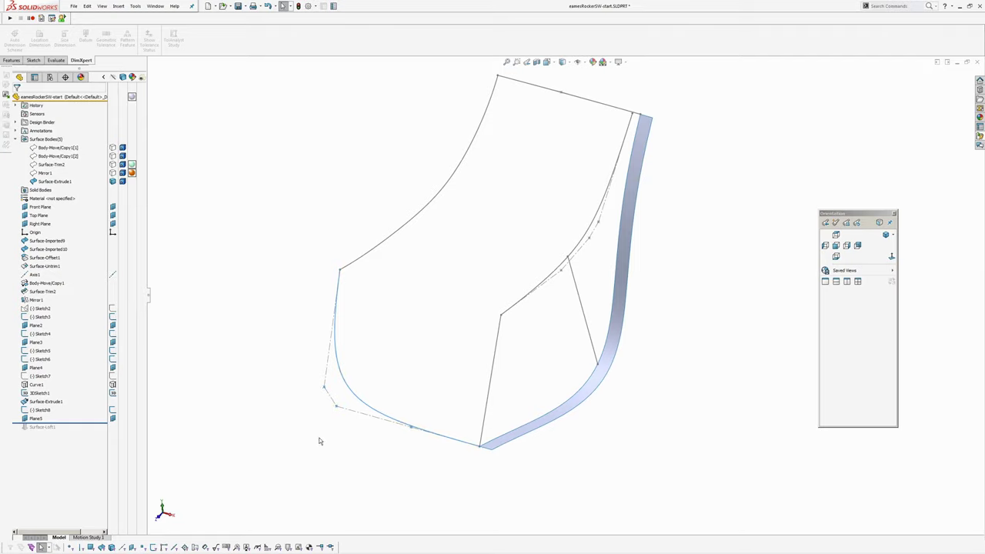
{"action": "left_click", "coordinate": [39, 417]}
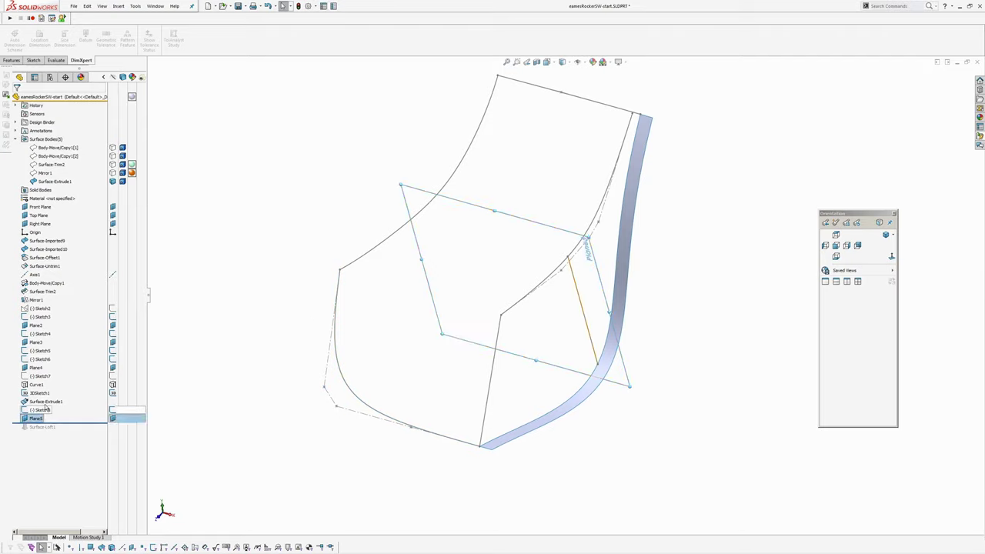
{"action": "left_click", "coordinate": [44, 405]}
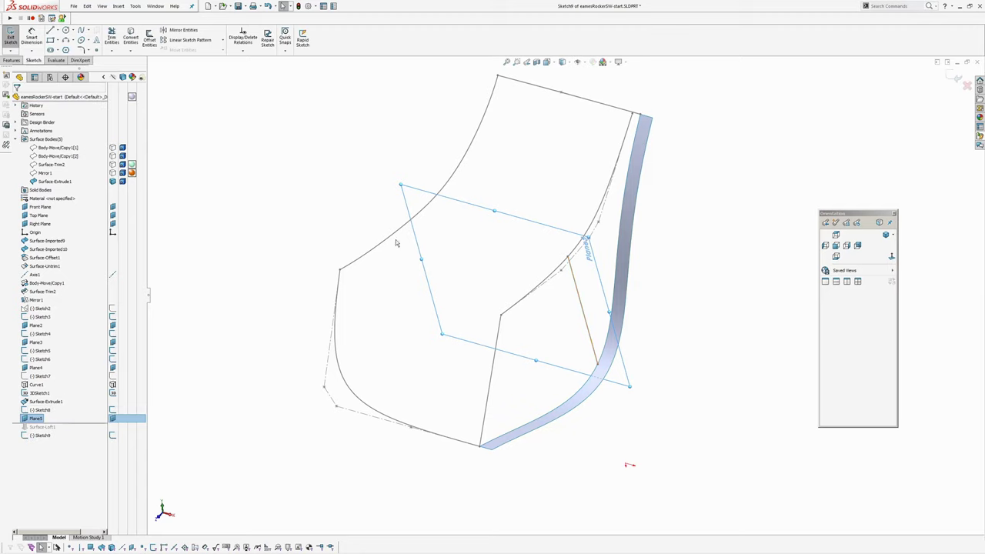
{"action": "mouse_move", "coordinate": [442, 197]}
{"action": "middle_mouse_down", "text": "ctrl"}
{"action": "mouse_move", "coordinate": [407, 231]}
{"action": "mouse_move", "coordinate": [391, 180]}
{"action": "middle_mouse_up", "text": "ctrl"}
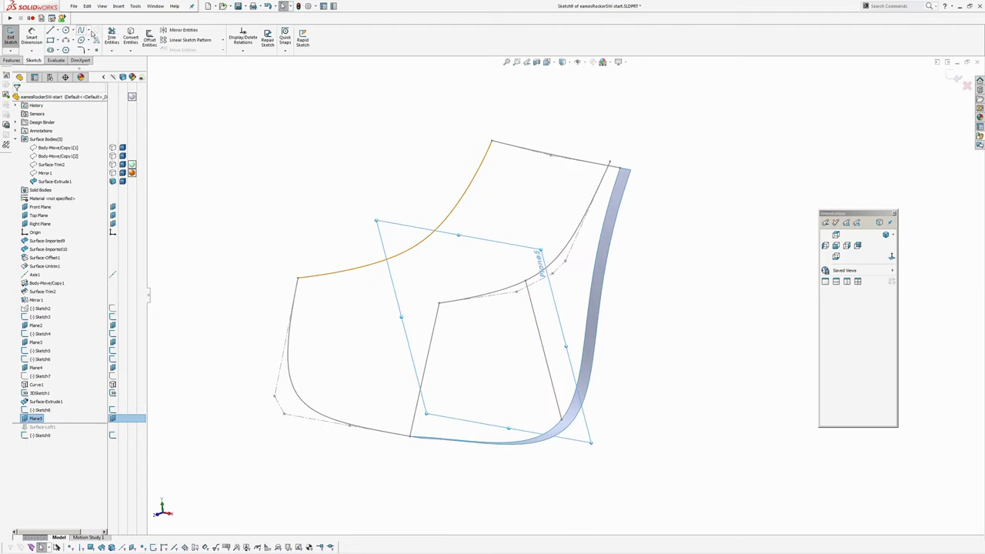
{"action": "left_click", "coordinate": [89, 31]}
{"action": "left_click", "coordinate": [98, 49]}
{"action": "middle_click_drag", "start_coordinate": [486, 306], "coordinate": [411, 285]}
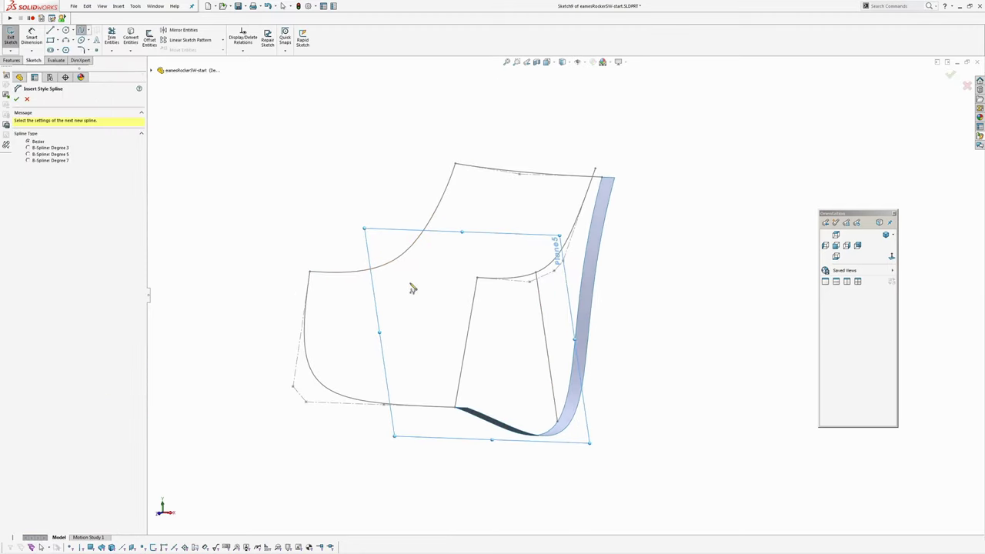
{"action": "left_click", "coordinate": [393, 267]}
{"action": "left_click", "coordinate": [402, 377]}
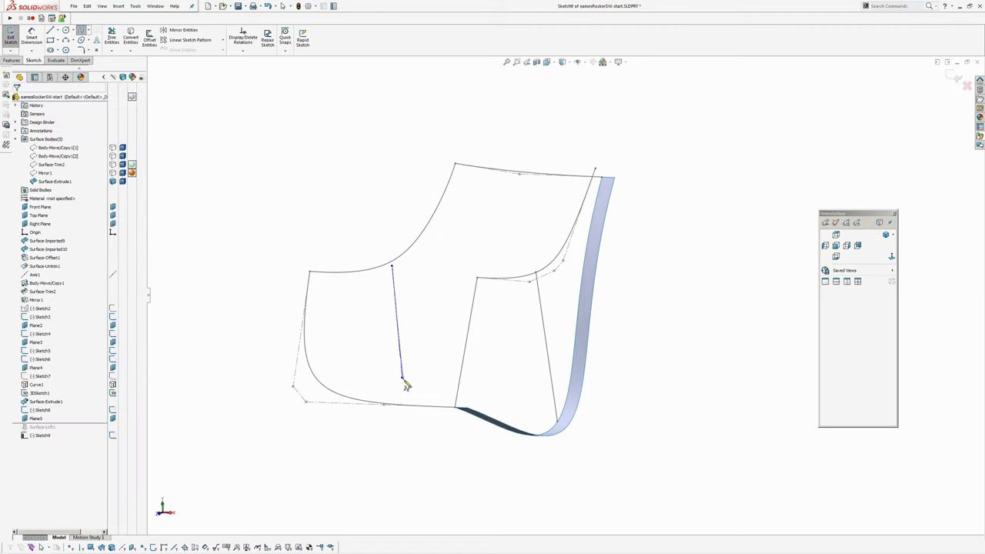
{"action": "left_click", "coordinate": [416, 393]}
{"action": "left_click", "coordinate": [477, 394]}
{"action": "left_click", "coordinate": [546, 402]}
{"action": "right_click", "coordinate": [546, 402]}
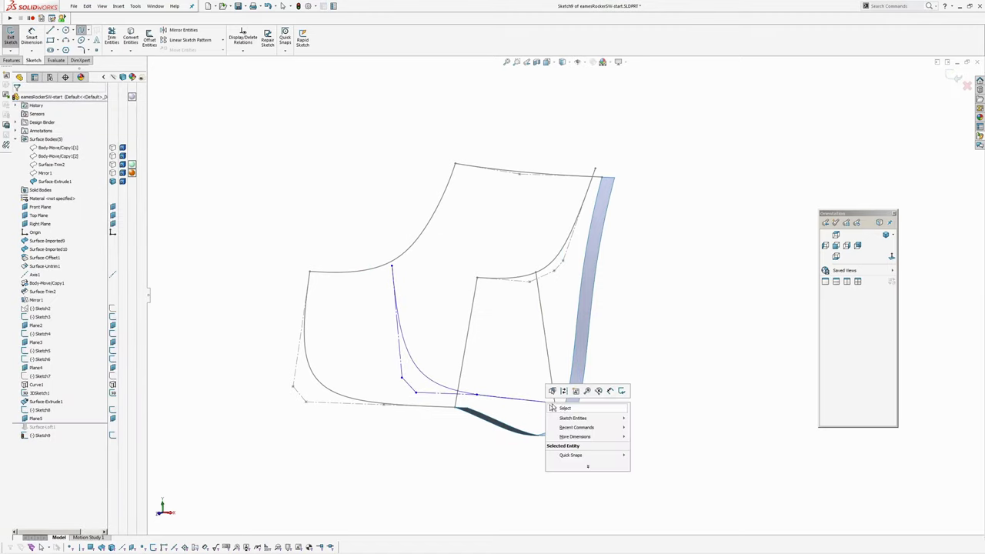
{"action": "left_click", "coordinate": [548, 407]}
Step: Pierce the spline's inner end point onto the edge of the centreline strip
{"action": "middle_click_drag", "start_coordinate": [546, 410], "coordinate": [529, 381]}
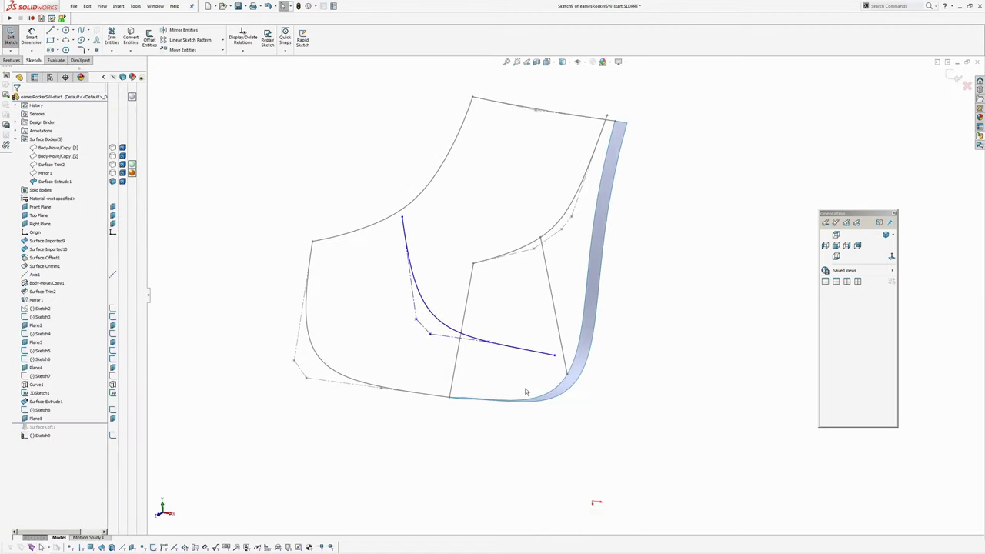
{"action": "left_click", "coordinate": [554, 357]}
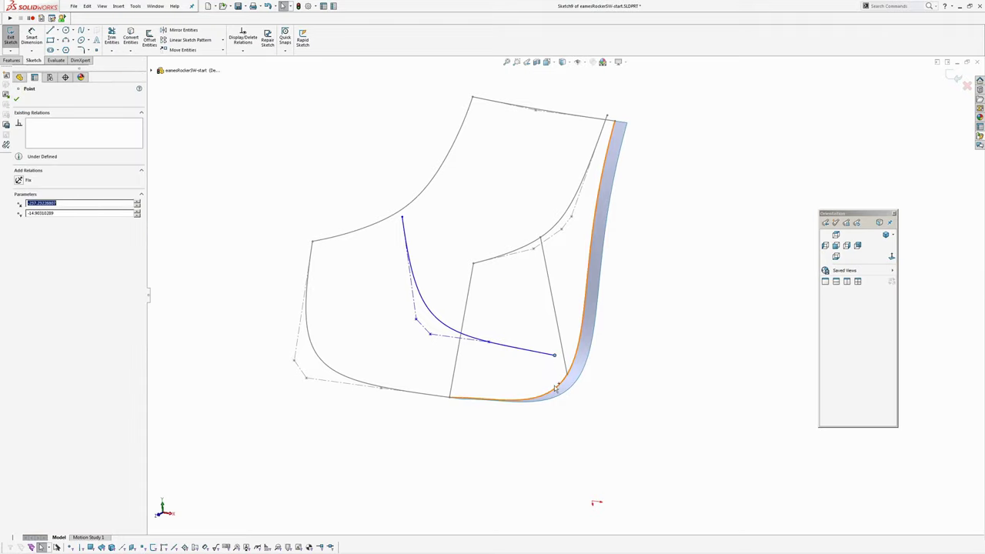
{"action": "left_click", "coordinate": [556, 388], "text": "ctrl"}
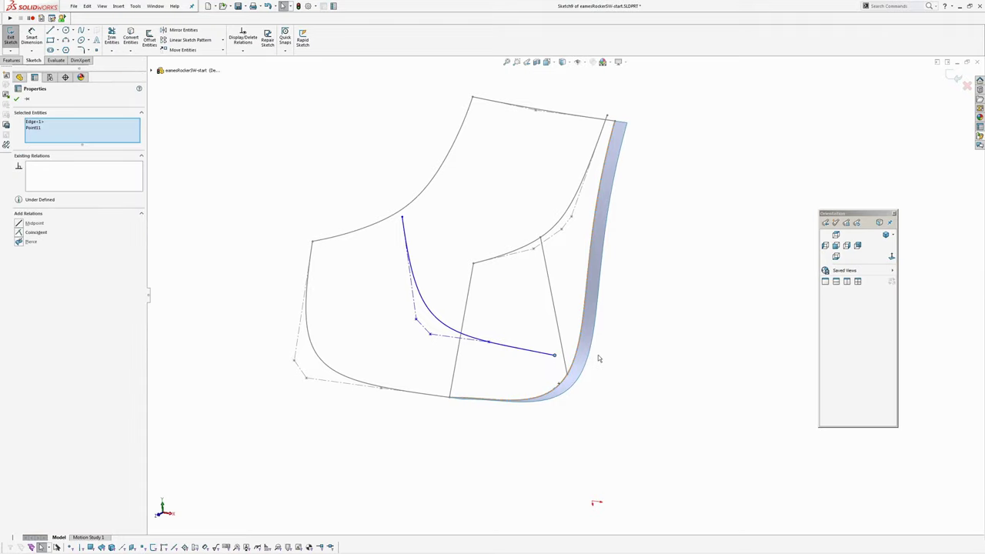
{"action": "left_click", "coordinate": [598, 354]}
{"action": "scroll", "coordinate": [511, 365], "scroll_direction": "down", "scroll_amount": 5}
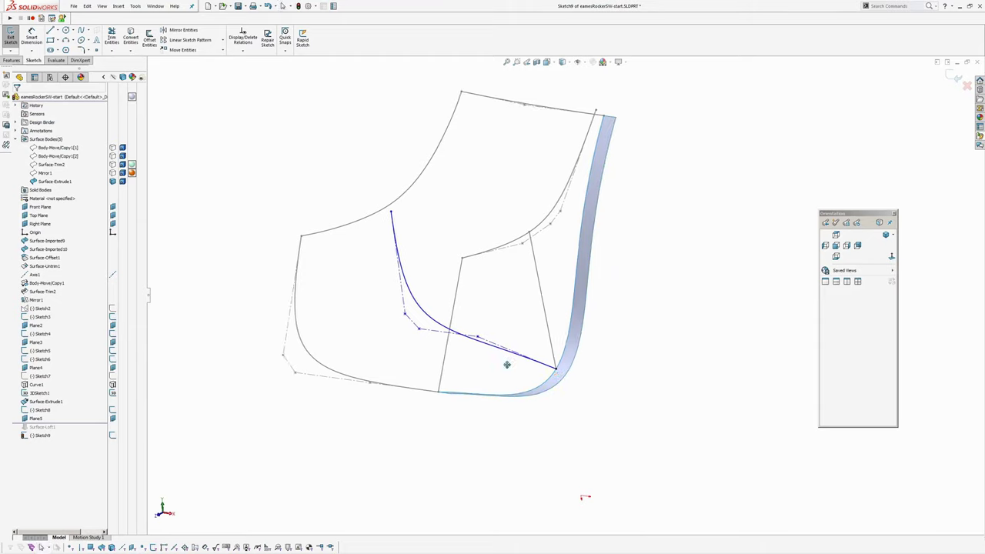
Step: Lower the spline's control vertex nearest the strip and make the adjoining control polygon leg vertical in the sketch
{"action": "left_click", "coordinate": [524, 335]}
{"action": "middle_click_drag", "start_coordinate": [525, 335], "coordinate": [531, 321]}
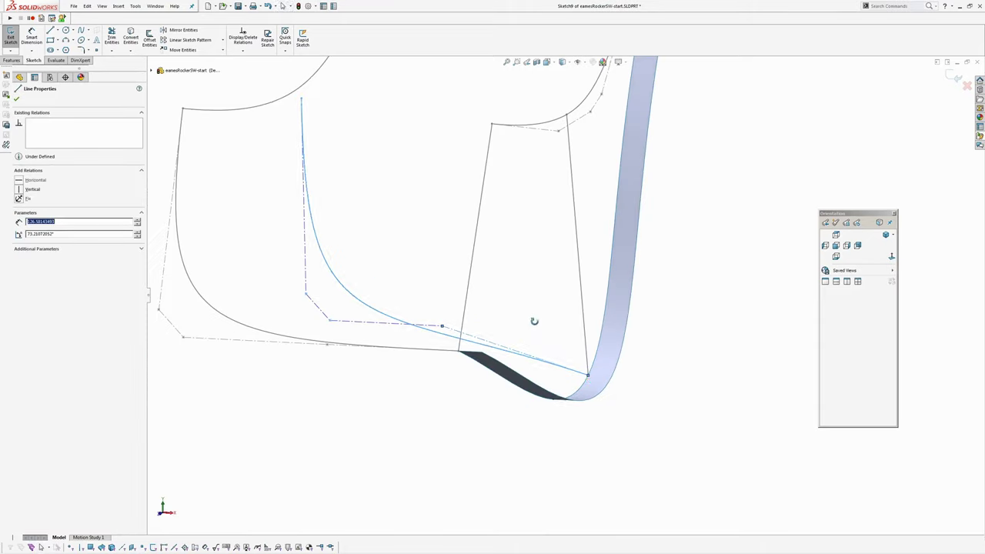
{"action": "left_click_drag", "start_coordinate": [443, 327], "coordinate": [428, 369]}
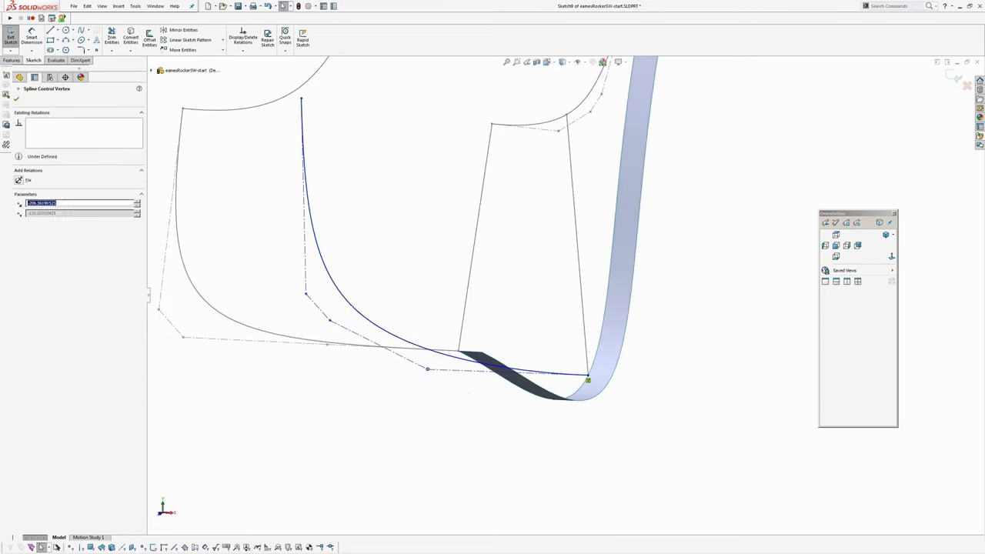
{"action": "left_click", "coordinate": [464, 377]}
{"action": "left_click", "coordinate": [464, 371]}
{"action": "left_click", "coordinate": [504, 339]}
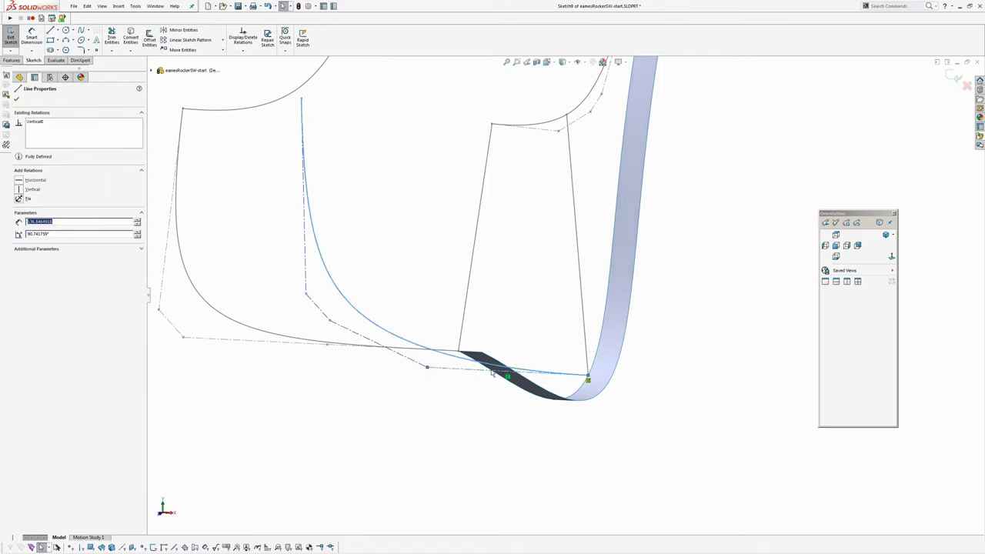
{"action": "left_click", "coordinate": [891, 257]}
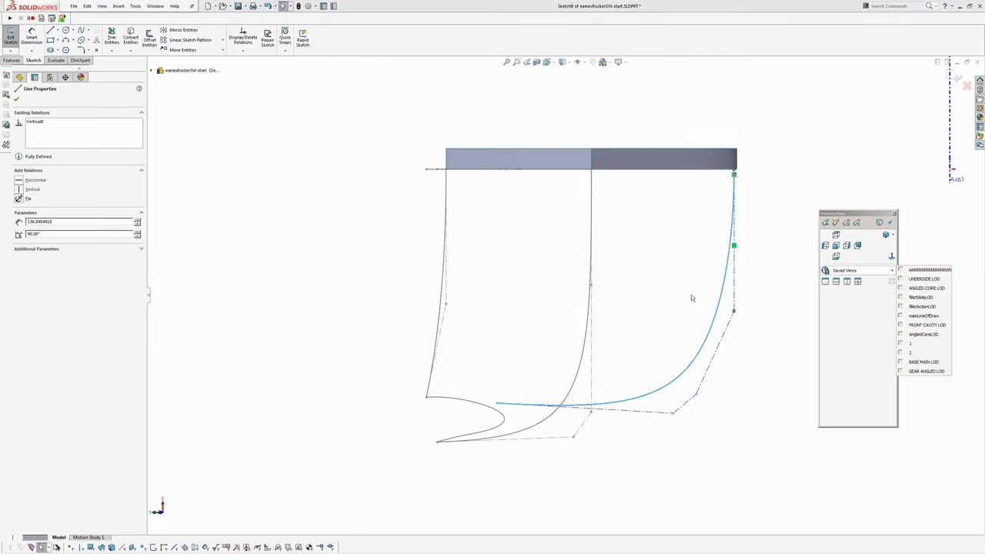
{"action": "scroll", "coordinate": [550, 324], "scroll_direction": "up", "scroll_amount": 3}
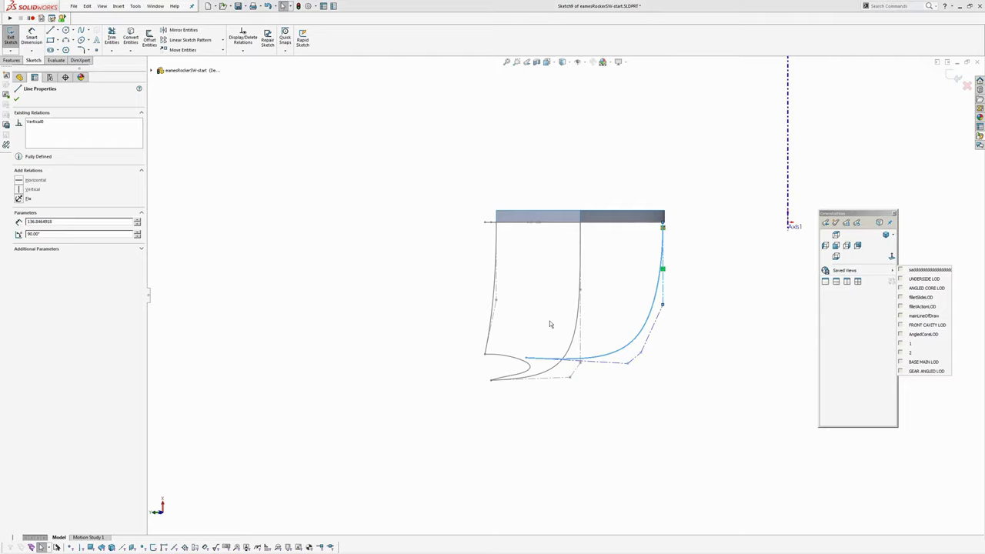
Step: Pierce the style spline's free outer end point onto the seat's outer side curve
{"action": "left_click", "coordinate": [455, 253]}
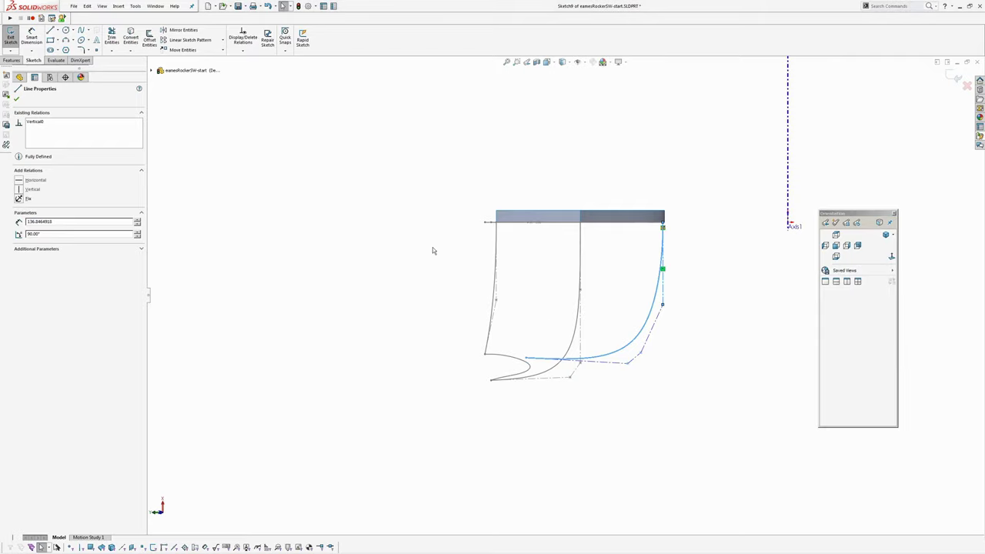
{"action": "key", "text": "shift+Up"}
{"action": "key", "text": "shift+Right"}
{"action": "key", "text": "shift+Up"}
{"action": "key", "text": "shift+Up"}
{"action": "key", "text": "shift+Right"}
{"action": "key", "text": "shift+Right"}
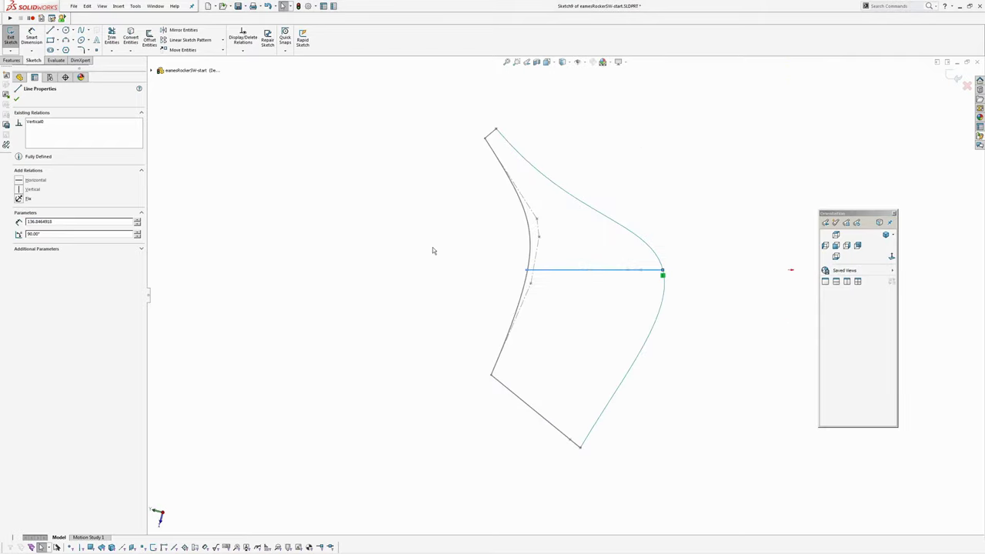
{"action": "mouse_move", "coordinate": [567, 337]}
{"action": "middle_mouse_down"}
{"action": "mouse_move", "coordinate": [576, 202]}
{"action": "mouse_move", "coordinate": [567, 180]}
{"action": "middle_mouse_up"}
{"action": "scroll", "coordinate": [570, 331], "scroll_direction": "down", "scroll_amount": 4}
{"action": "left_click", "coordinate": [526, 371]}
{"action": "middle_click_drag", "start_coordinate": [527, 372], "coordinate": [540, 433], "text": "ctrl"}
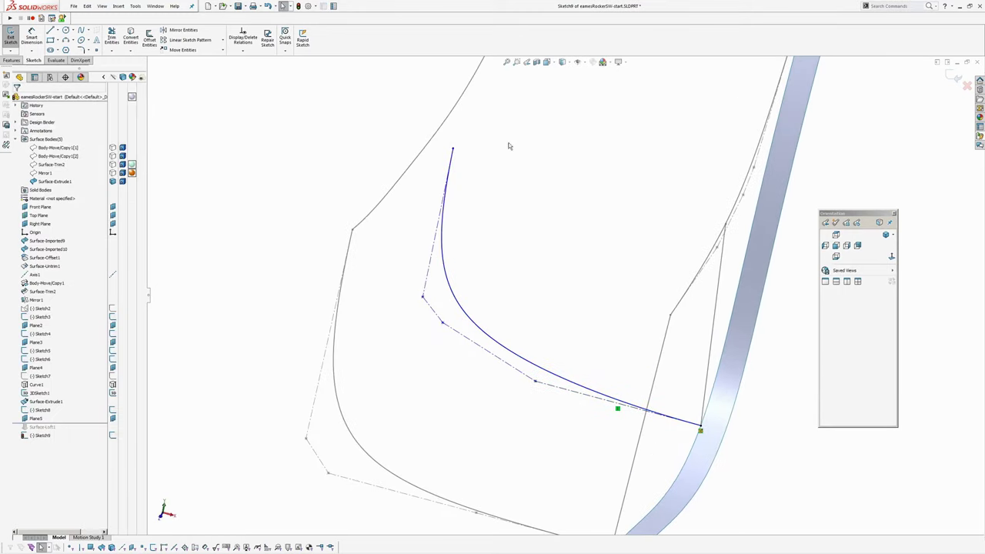
{"action": "left_click", "coordinate": [453, 150]}
{"action": "left_click", "coordinate": [442, 128], "text": "ctrl"}
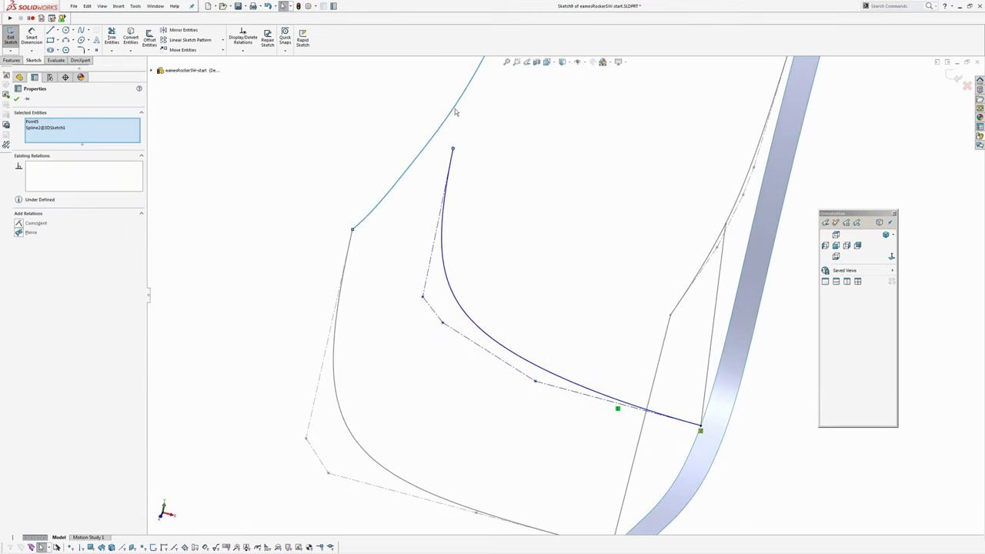
{"action": "left_click", "coordinate": [477, 93]}
{"action": "left_click", "coordinate": [488, 224]}
Step: Display the curvature comb on the intermediate style spline
{"action": "scroll", "coordinate": [488, 224], "scroll_direction": "up", "scroll_amount": 4}
{"action": "middle_click_drag", "start_coordinate": [487, 223], "coordinate": [538, 264]}
{"action": "scroll", "coordinate": [557, 321], "scroll_direction": "down", "scroll_amount": 3}
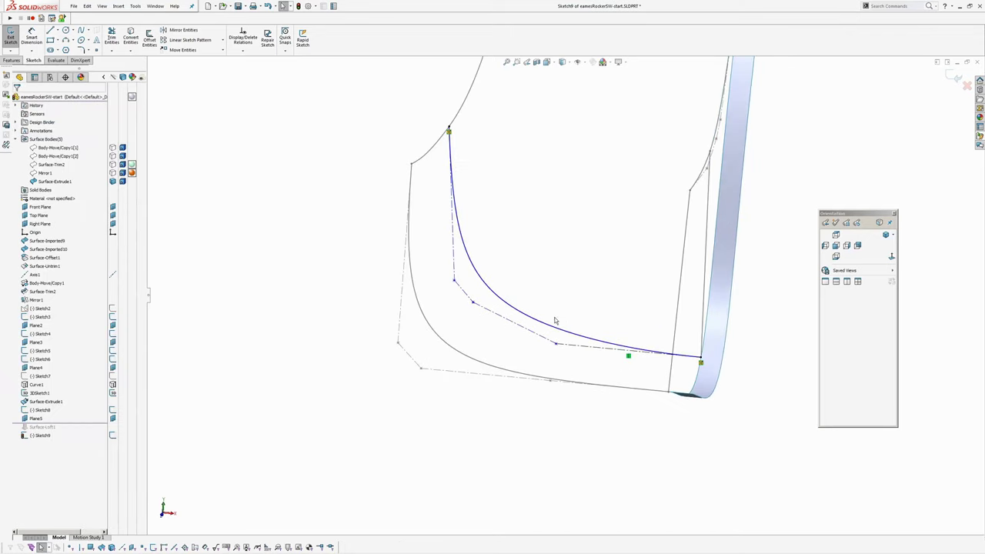
{"action": "left_click", "coordinate": [491, 293]}
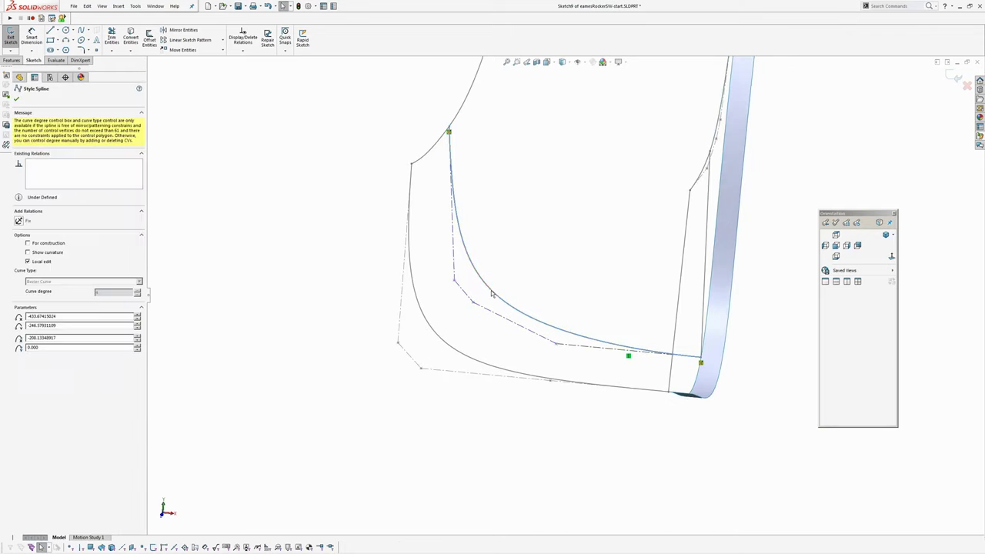
{"action": "left_click", "coordinate": [48, 253]}
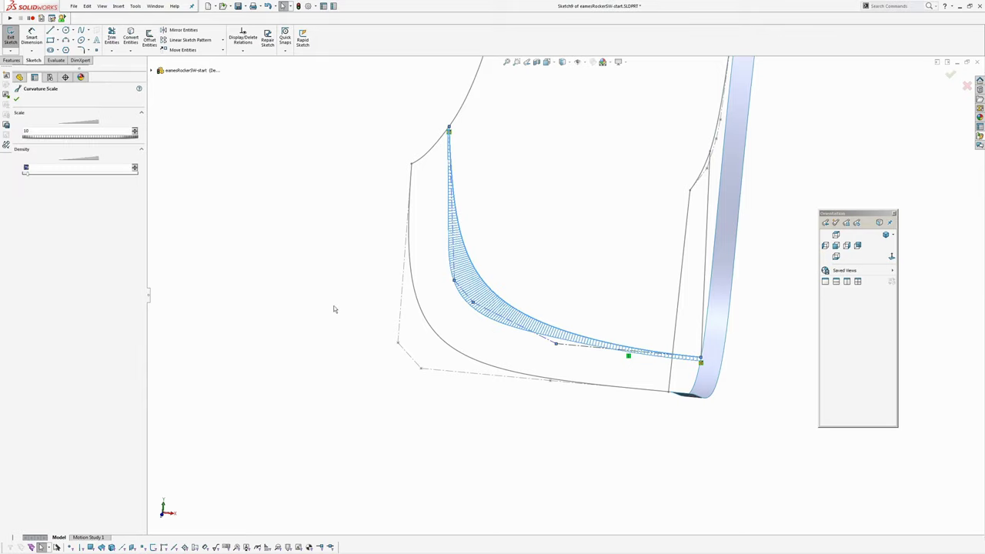
Step: Move the spline's intermediate control vertices down and towards the outer side to tighten its lower bend
{"action": "left_click", "coordinate": [890, 258]}
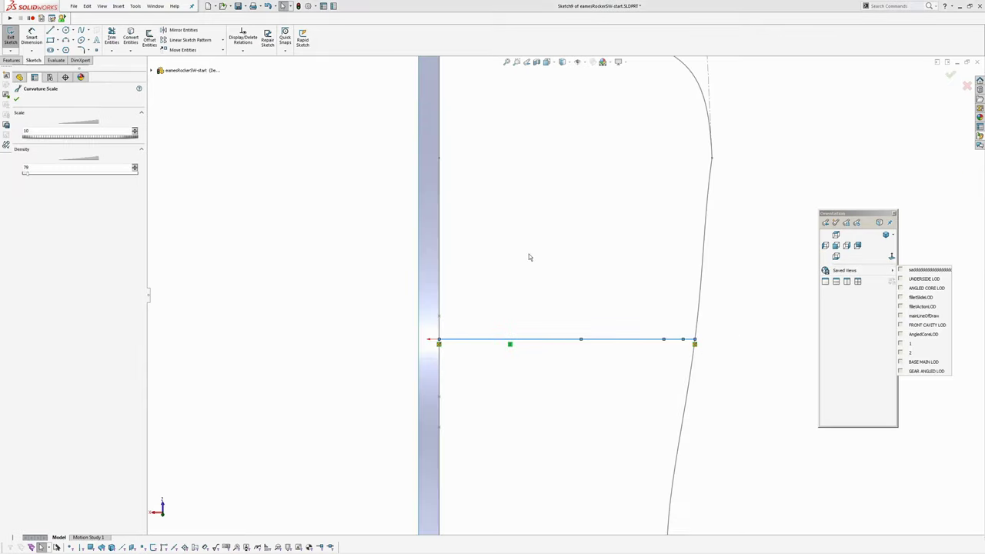
{"action": "key", "text": "shift+Up"}
{"action": "key", "text": "shift+Right"}
{"action": "key", "text": "shift+Right"}
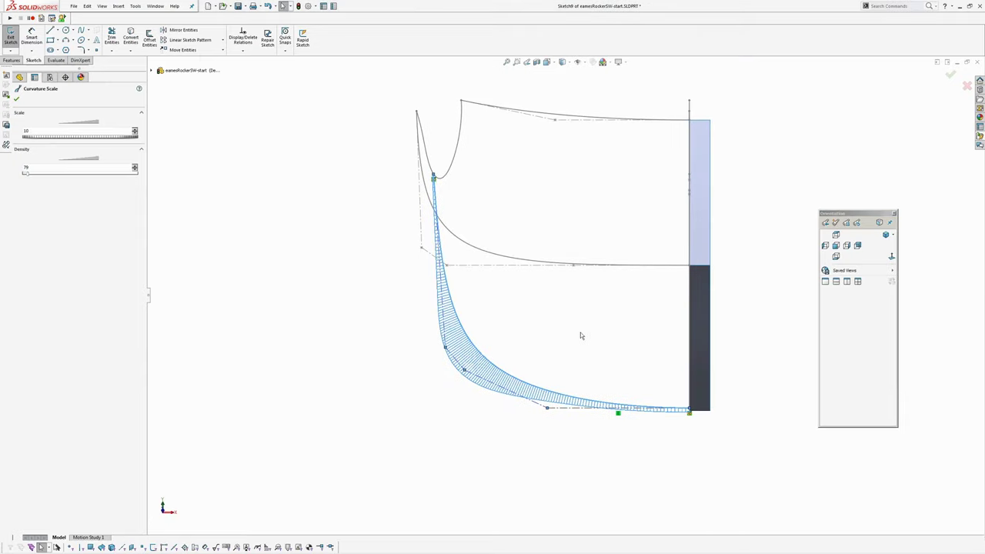
{"action": "left_click", "coordinate": [580, 335]}
{"action": "left_click_drag", "start_coordinate": [548, 412], "coordinate": [521, 408]}
{"action": "mouse_move", "coordinate": [465, 374]}
{"action": "left_mouse_down"}
{"action": "mouse_move", "coordinate": [468, 400]}
{"action": "mouse_move", "coordinate": [447, 356]}
{"action": "mouse_move", "coordinate": [450, 371]}
{"action": "left_mouse_up"}
{"action": "left_click", "coordinate": [387, 377]}
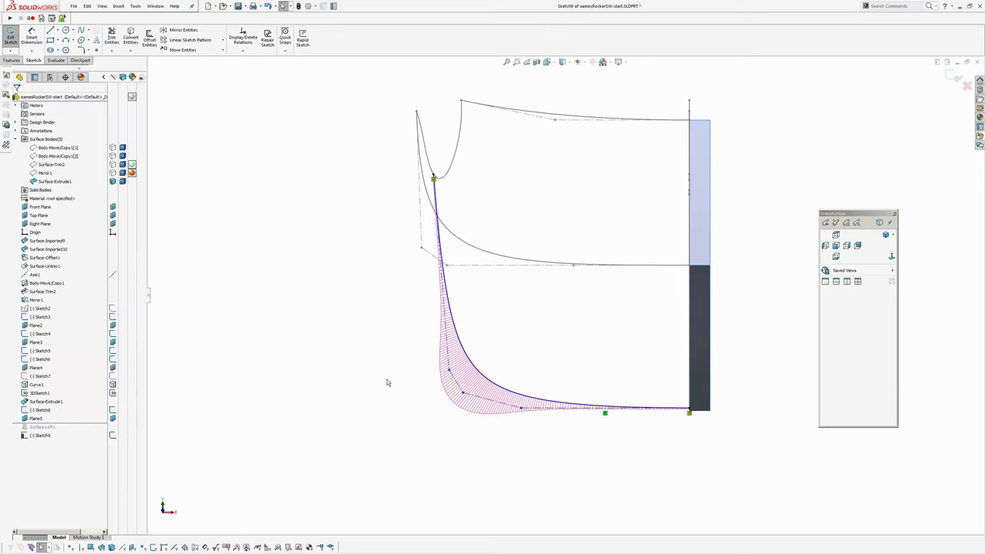
Step: Show the Mirror1 surface body, create an intersection curve between its face and the sketch plane, and hide the body again
{"action": "middle_click_drag", "start_coordinate": [386, 378], "coordinate": [180, 230]}
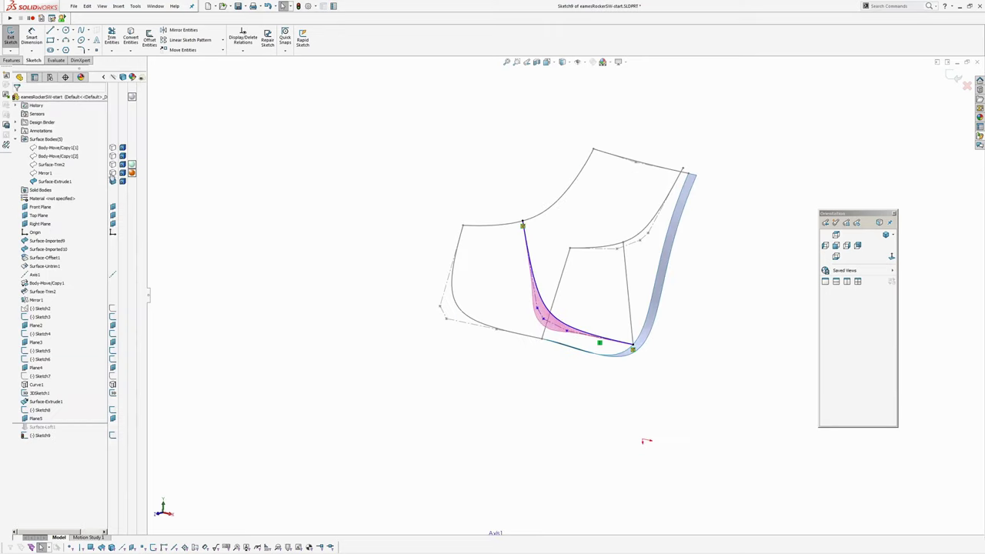
{"action": "left_click", "coordinate": [112, 173]}
{"action": "scroll", "coordinate": [548, 323], "scroll_direction": "down", "scroll_amount": 2}
{"action": "left_click", "coordinate": [574, 185]}
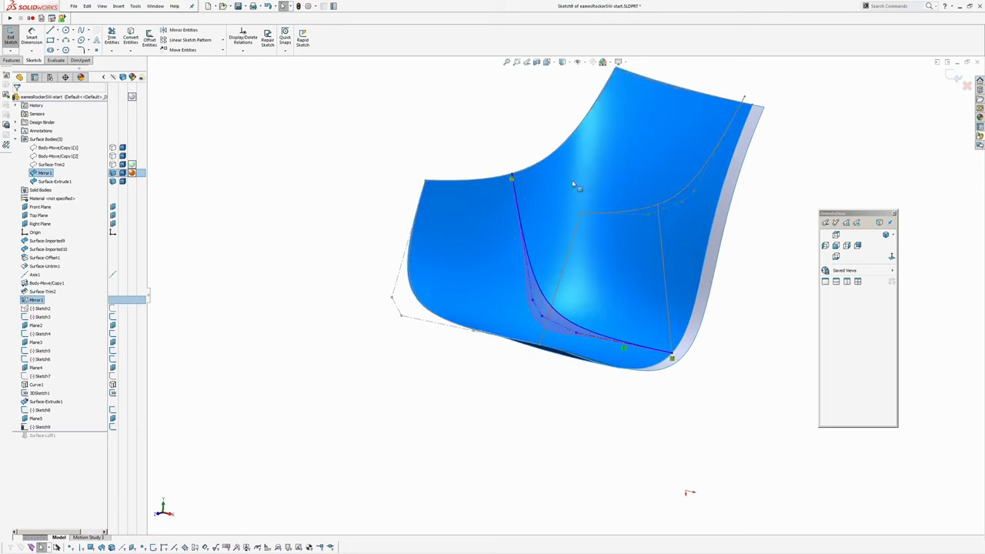
{"action": "left_click", "coordinate": [120, 7]}
{"action": "mouse_move", "coordinate": [132, 6]}
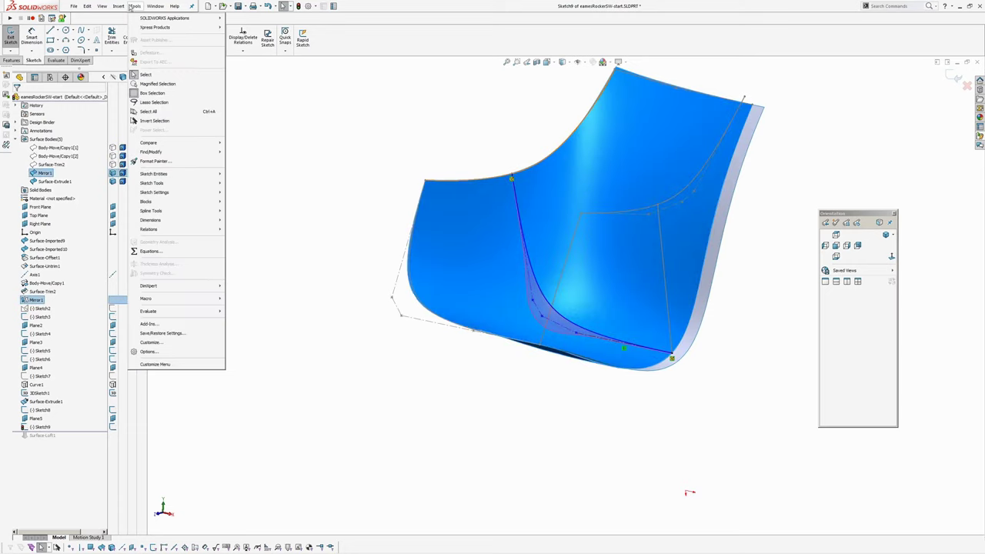
{"action": "mouse_move", "coordinate": [159, 185]}
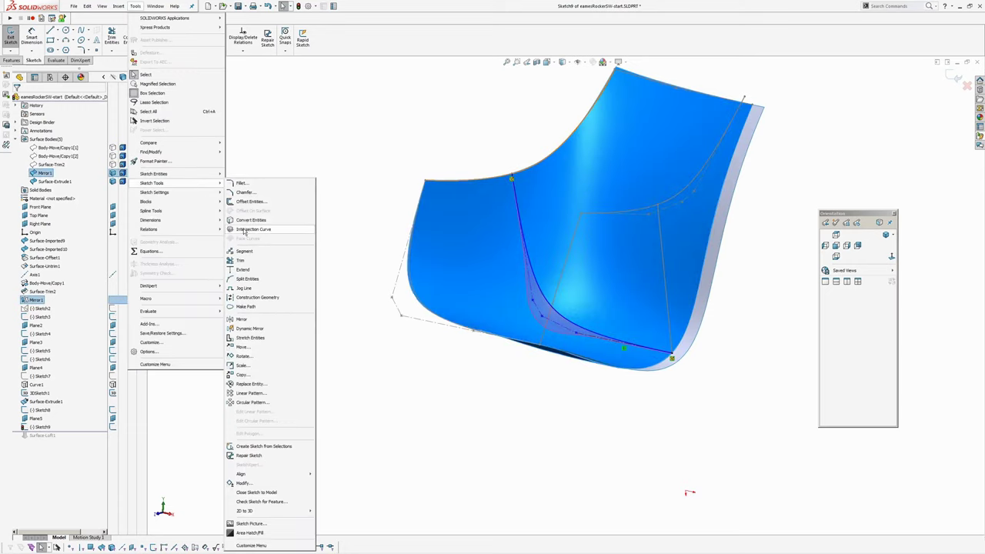
{"action": "left_click", "coordinate": [244, 224]}
{"action": "middle_click_drag", "start_coordinate": [400, 375], "coordinate": [555, 380]}
{"action": "middle_click_drag", "start_coordinate": [502, 448], "coordinate": [532, 430]}
{"action": "left_click", "coordinate": [112, 177]}
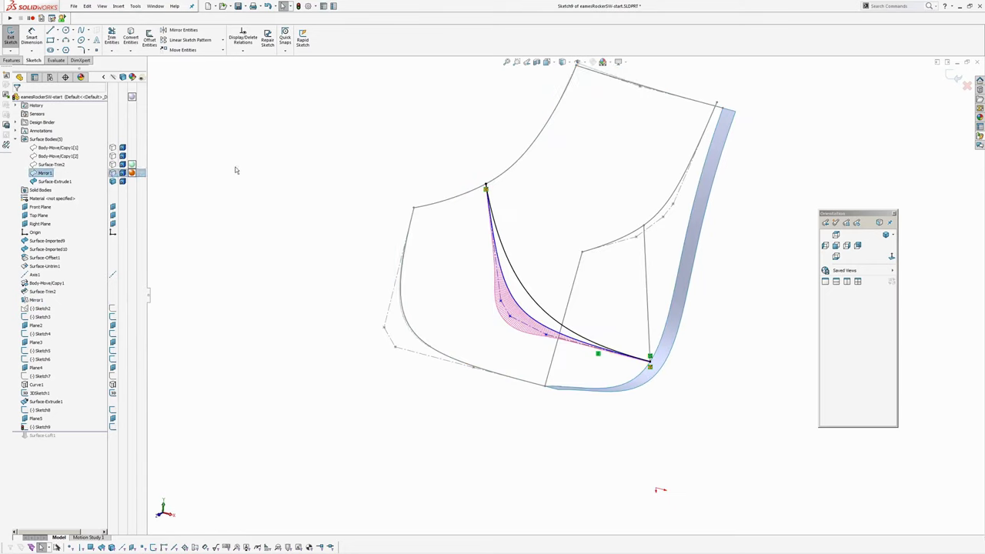
Step: Convert the intersection curve to construction geometry
{"action": "scroll", "coordinate": [538, 292], "scroll_direction": "down", "scroll_amount": 5}
{"action": "left_click", "coordinate": [542, 319]}
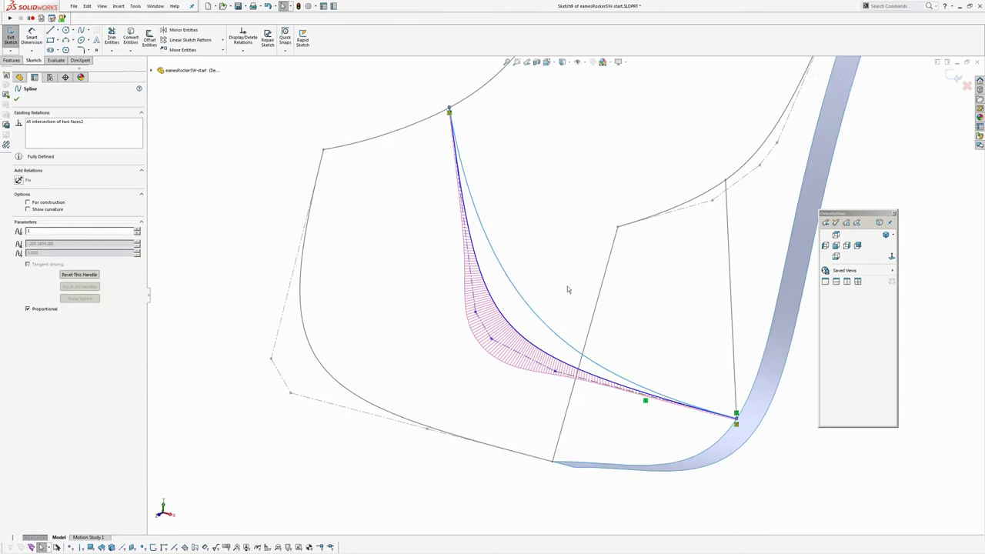
{"action": "left_click", "coordinate": [568, 288]}
Step: Pull the style spline's intermediate control vertices inward so the spline approaches the construction intersection curve
{"action": "mouse_move", "coordinate": [450, 307]}
{"action": "middle_mouse_down"}
{"action": "mouse_move", "coordinate": [450, 290]}
{"action": "mouse_move", "coordinate": [473, 270]}
{"action": "mouse_move", "coordinate": [488, 294]}
{"action": "middle_mouse_up"}
{"action": "left_click", "coordinate": [492, 366]}
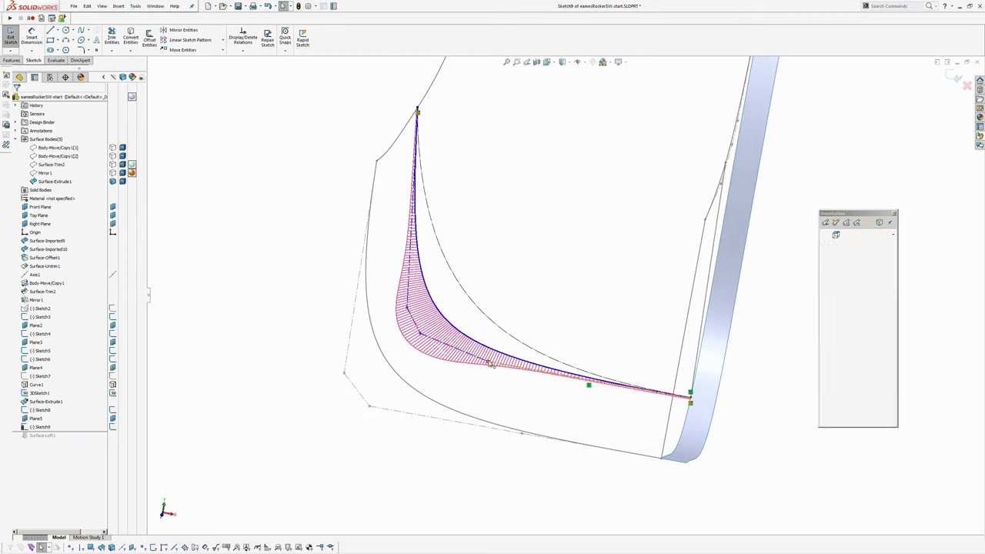
{"action": "left_click_drag", "start_coordinate": [407, 309], "coordinate": [418, 250]}
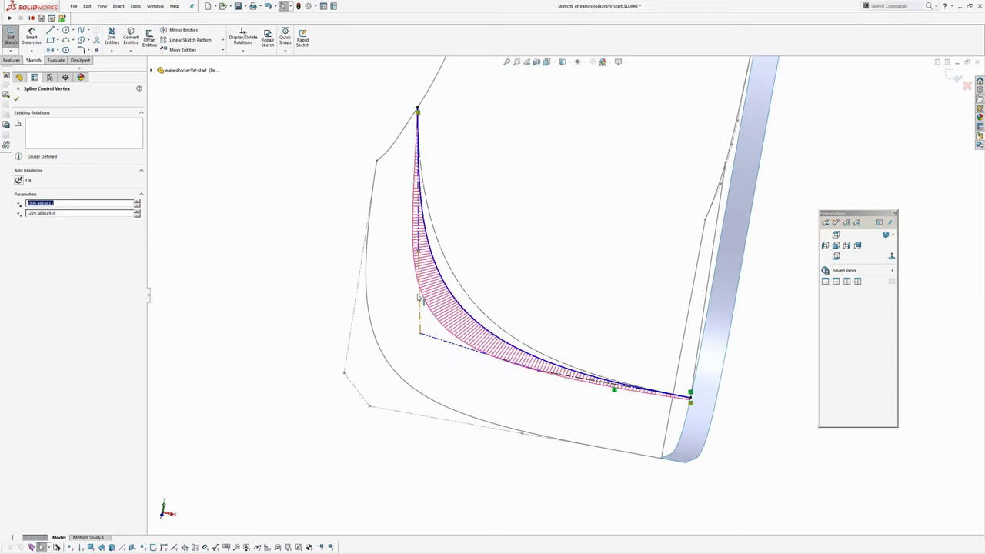
{"action": "mouse_move", "coordinate": [420, 327]}
{"action": "left_mouse_down"}
{"action": "mouse_move", "coordinate": [444, 336]}
{"action": "mouse_move", "coordinate": [451, 287]}
{"action": "mouse_move", "coordinate": [435, 267]}
{"action": "left_mouse_up"}
Step: Fine-tune the control vertices around the bend so the spline closely follows the construction curve with a smooth curvature comb
{"action": "scroll", "coordinate": [415, 272], "scroll_direction": "down", "scroll_amount": 3}
{"action": "scroll", "coordinate": [436, 266], "scroll_direction": "up", "scroll_amount": 3}
{"action": "scroll", "coordinate": [598, 407], "scroll_direction": "down", "scroll_amount": 6}
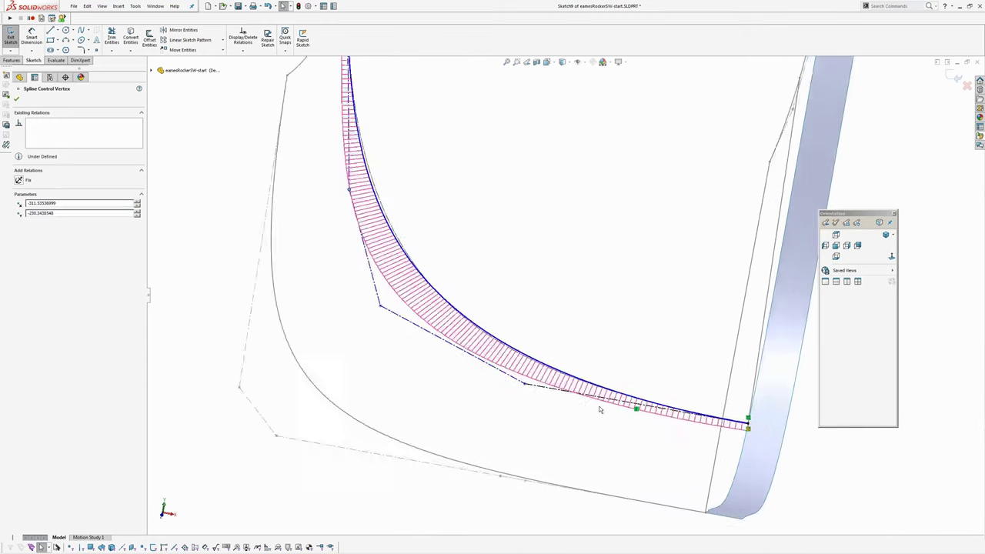
{"action": "left_click_drag", "start_coordinate": [487, 362], "coordinate": [471, 359]}
{"action": "middle_click_drag", "start_coordinate": [296, 255], "coordinate": [330, 397], "text": "ctrl"}
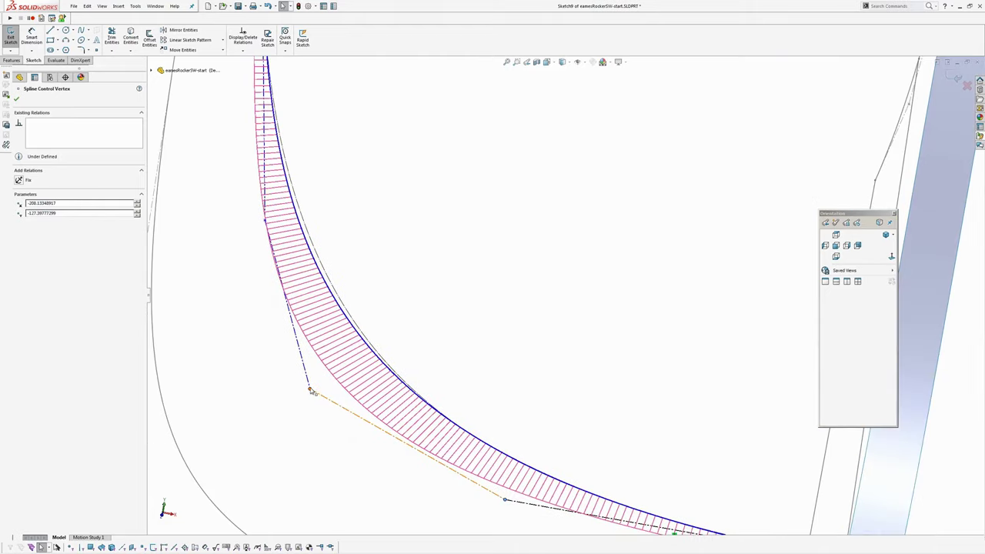
{"action": "left_click_drag", "start_coordinate": [309, 390], "coordinate": [327, 397]}
{"action": "scroll", "coordinate": [356, 435], "scroll_direction": "up", "scroll_amount": 4}
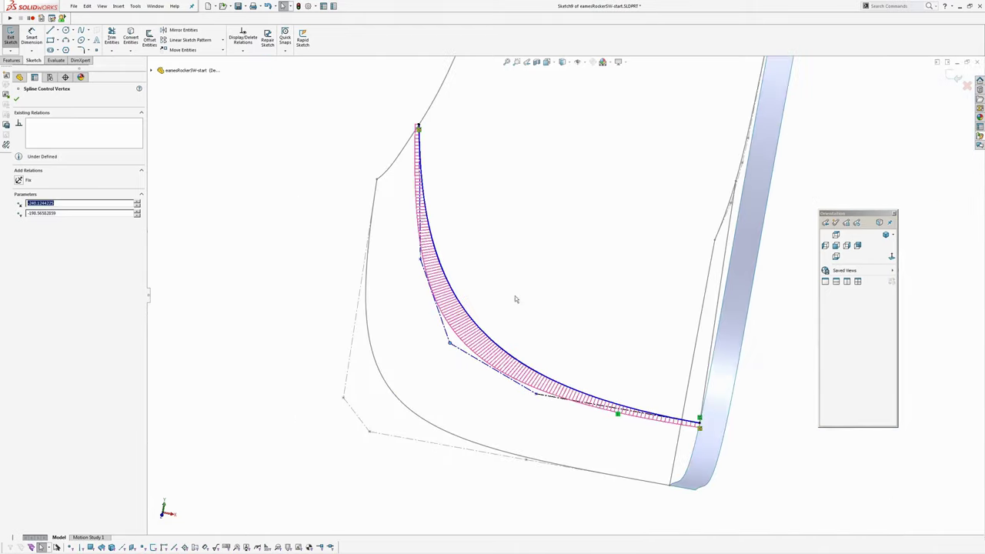
Step: Turn off the spline's curvature comb and exit the profile sketch
{"action": "middle_click_drag", "start_coordinate": [514, 296], "coordinate": [527, 271]}
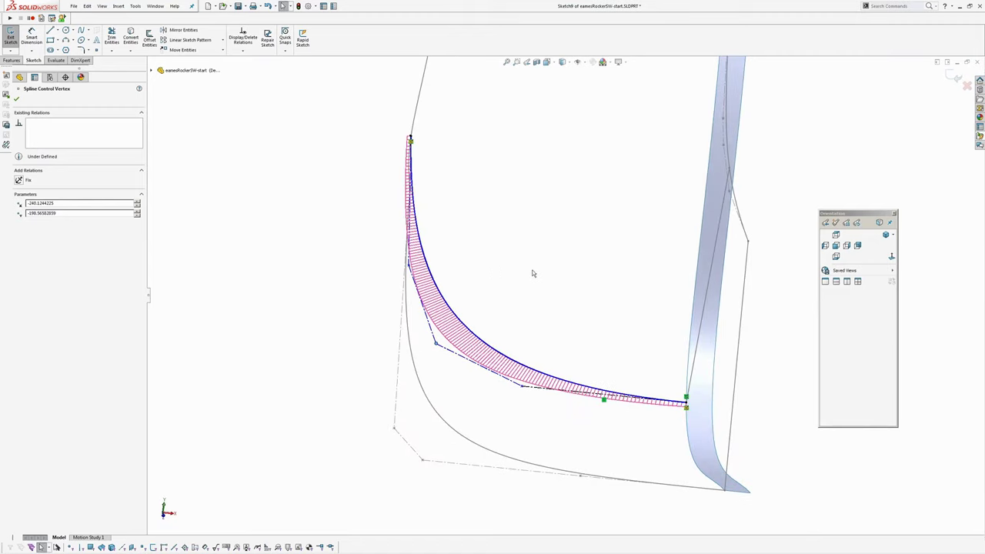
{"action": "middle_click_drag", "start_coordinate": [423, 297], "coordinate": [503, 319]}
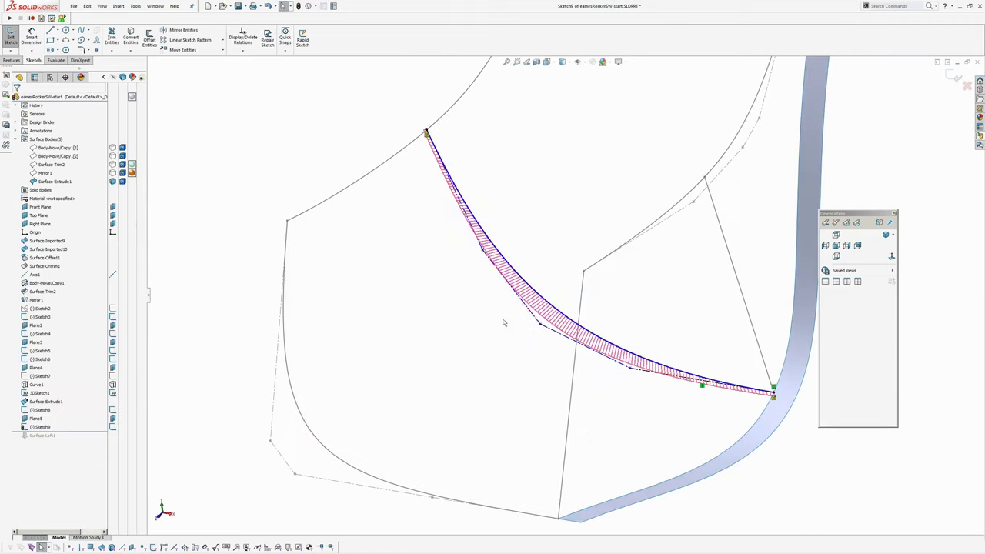
{"action": "left_click", "coordinate": [546, 294]}
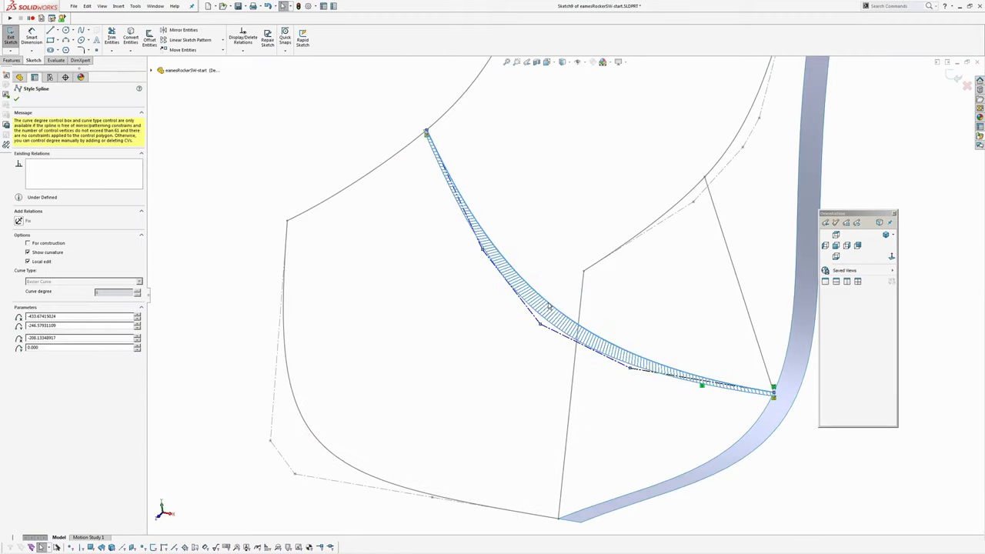
{"action": "left_click", "coordinate": [54, 254]}
{"action": "middle_click_drag", "start_coordinate": [743, 153], "coordinate": [693, 203], "text": "ctrl"}
{"action": "left_click", "coordinate": [752, 146]}
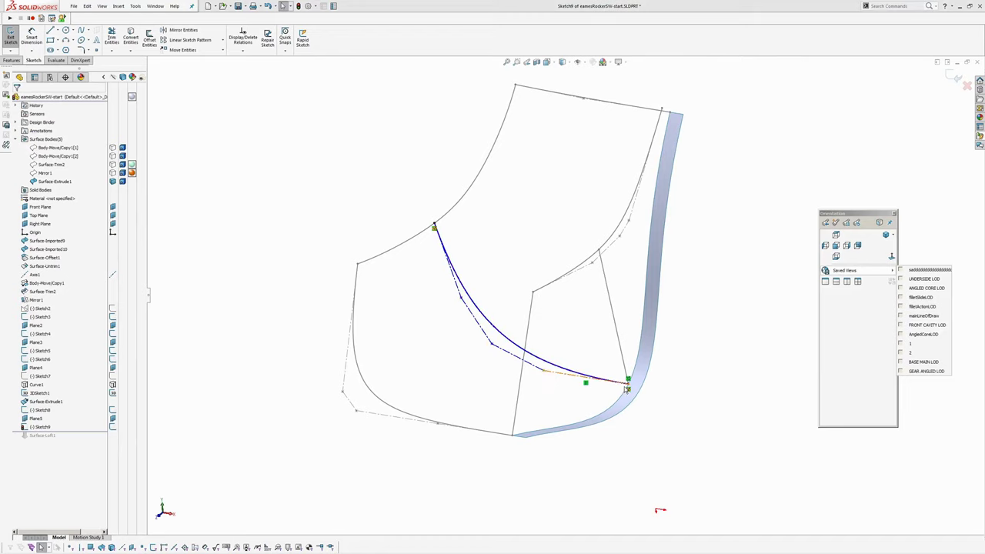
{"action": "left_click", "coordinate": [954, 77]}
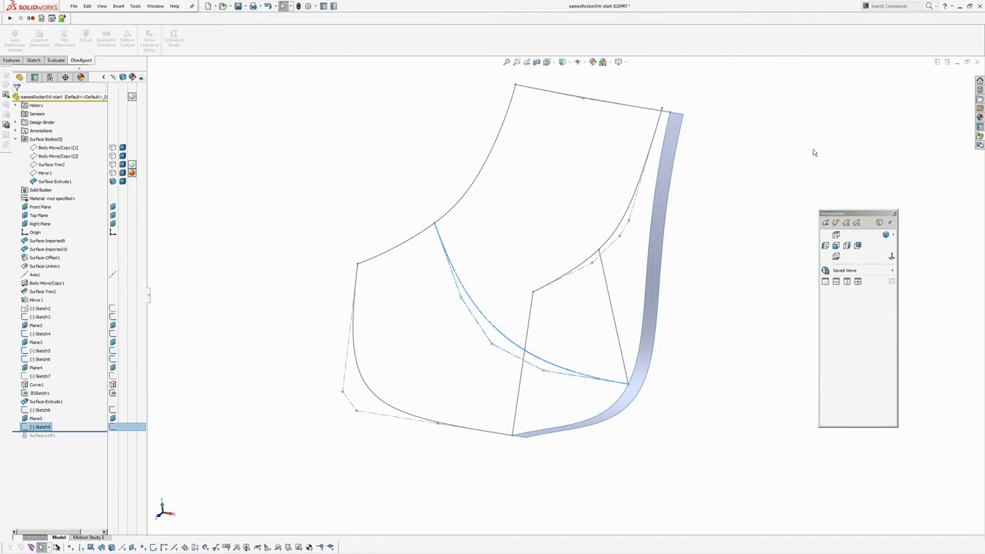
Step: Edit Sketch9 to delete the construction intersection curve, keeping only the style spline, and exit the sketch
{"action": "middle_click_drag", "start_coordinate": [495, 287], "coordinate": [504, 248], "text": "ctrl"}
{"action": "left_click", "coordinate": [285, 378]}
{"action": "middle_click_drag", "start_coordinate": [362, 310], "coordinate": [270, 339]}
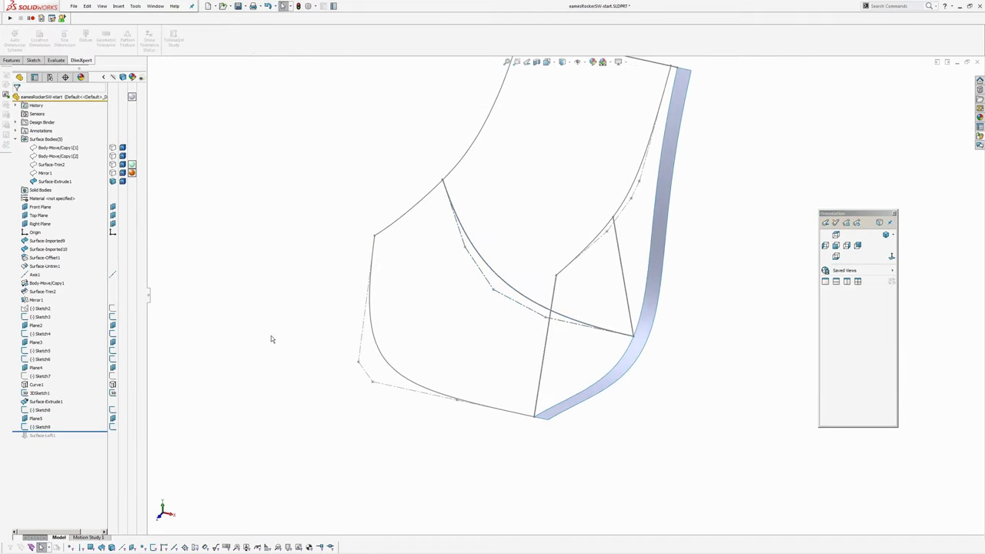
{"action": "left_click", "coordinate": [43, 427]}
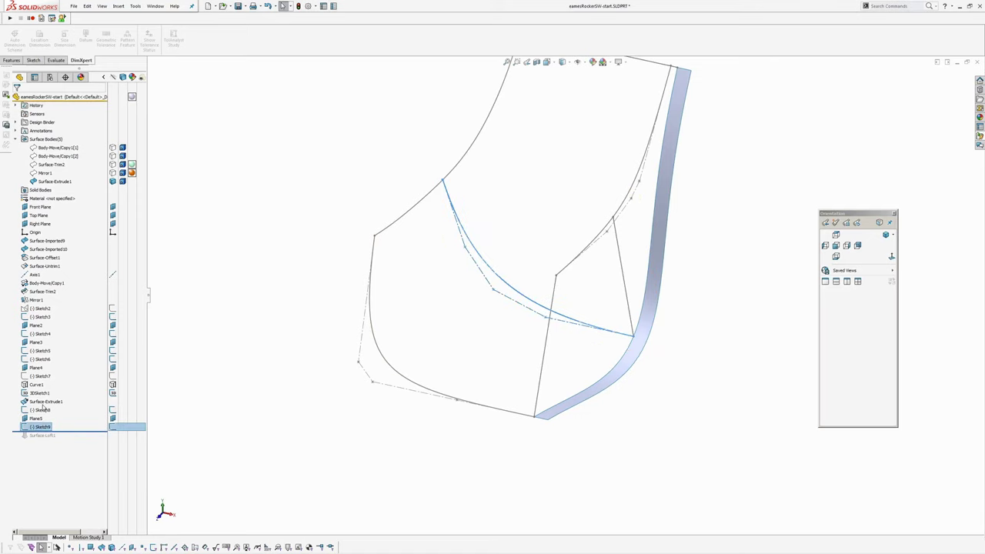
{"action": "left_click", "coordinate": [44, 408]}
{"action": "scroll", "coordinate": [498, 255], "scroll_direction": "down", "scroll_amount": 10}
{"action": "left_click", "coordinate": [411, 269]}
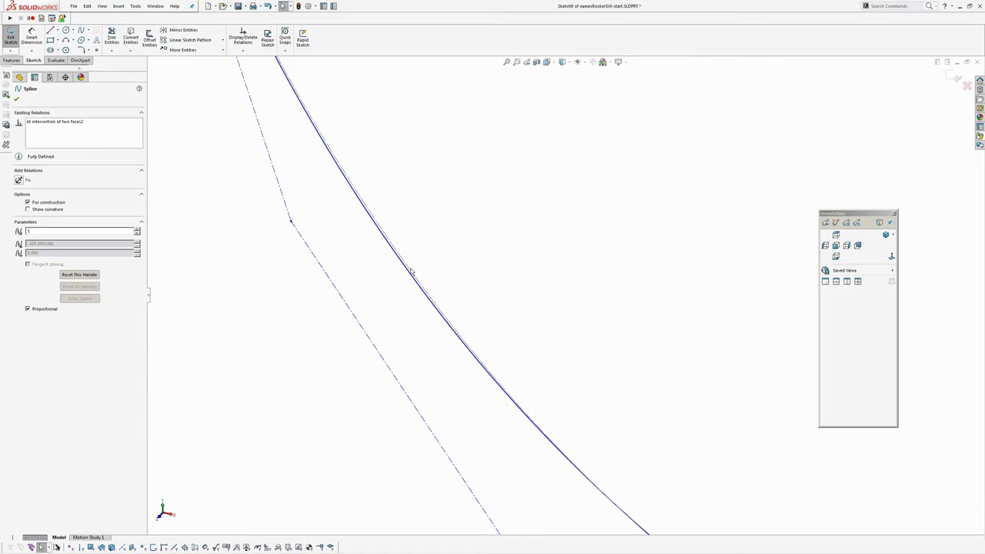
{"action": "key", "text": "Delete"}
{"action": "scroll", "coordinate": [411, 272], "scroll_direction": "up", "scroll_amount": 10}
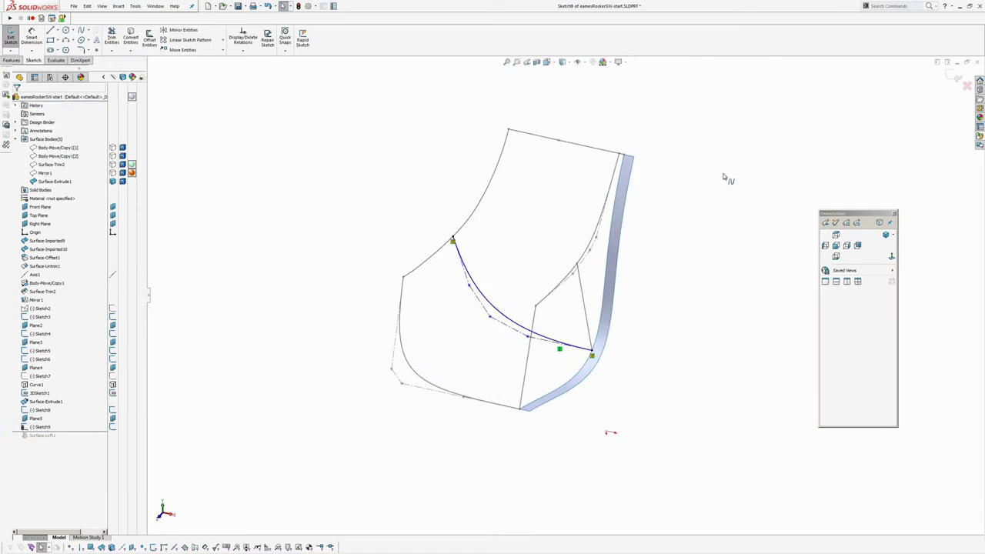
{"action": "left_click", "coordinate": [954, 76]}
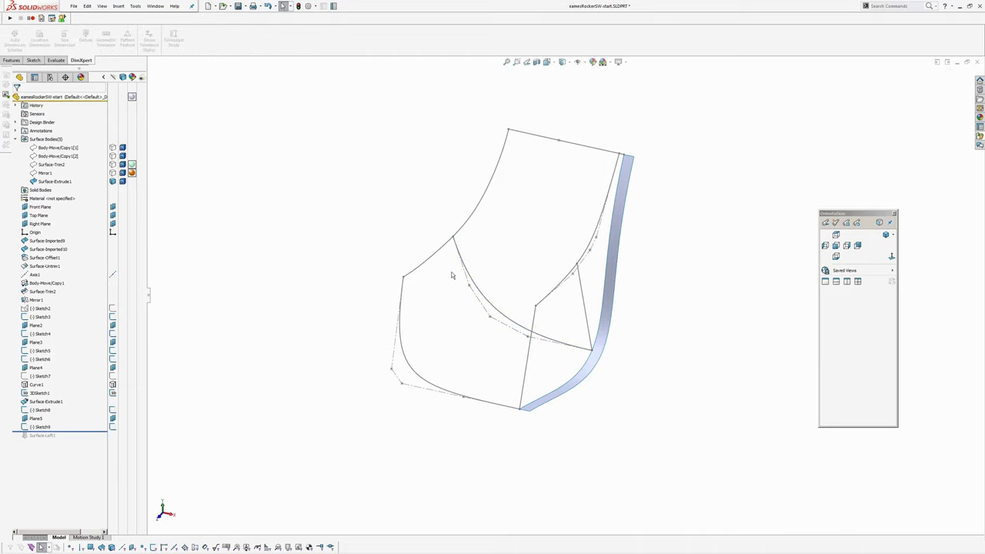
Step: Roll the feature history forward past Surface-Loft1 and select the loft feature
{"action": "middle_click_drag", "start_coordinate": [452, 275], "coordinate": [474, 232]}
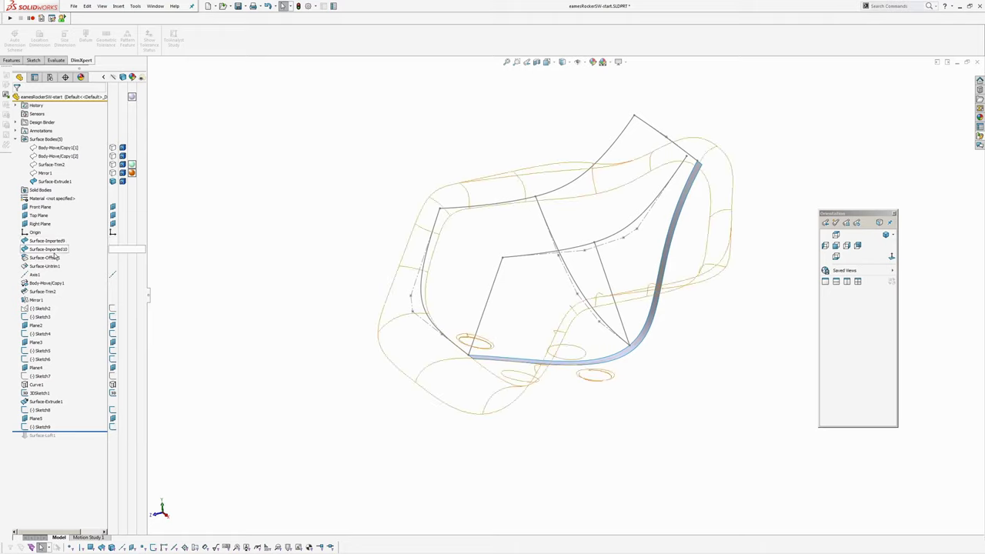
{"action": "middle_click_drag", "start_coordinate": [331, 287], "coordinate": [331, 385]}
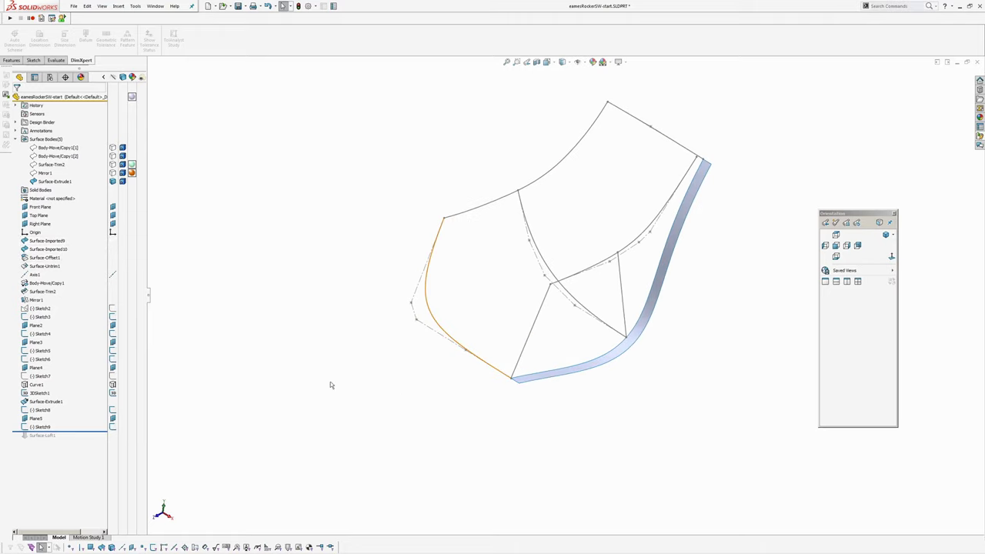
{"action": "left_click_drag", "start_coordinate": [75, 432], "coordinate": [74, 439]}
{"action": "middle_click_drag", "start_coordinate": [580, 351], "coordinate": [594, 232]}
{"action": "scroll", "coordinate": [459, 338], "scroll_direction": "down", "scroll_amount": 4}
{"action": "middle_click_drag", "start_coordinate": [460, 338], "coordinate": [485, 299]}
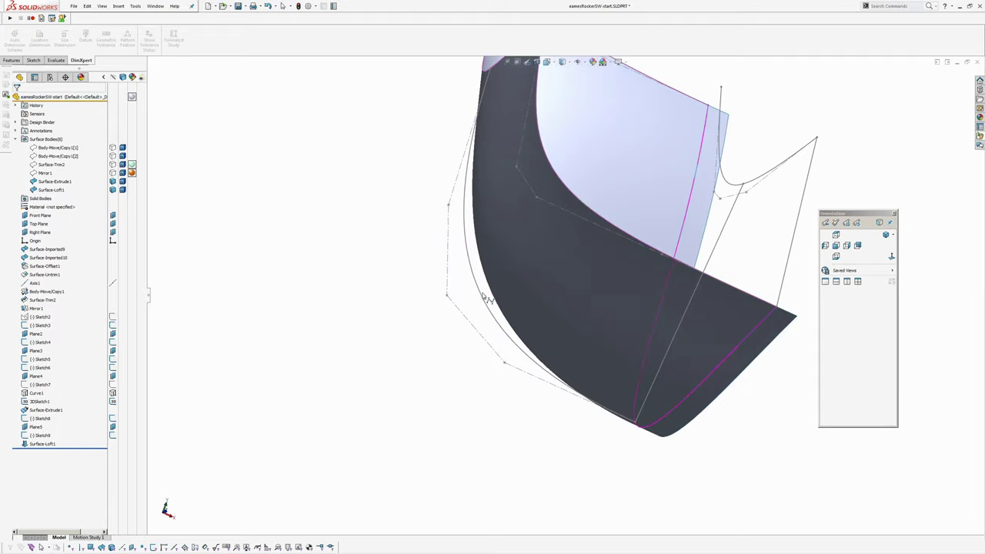
{"action": "left_click", "coordinate": [36, 444]}
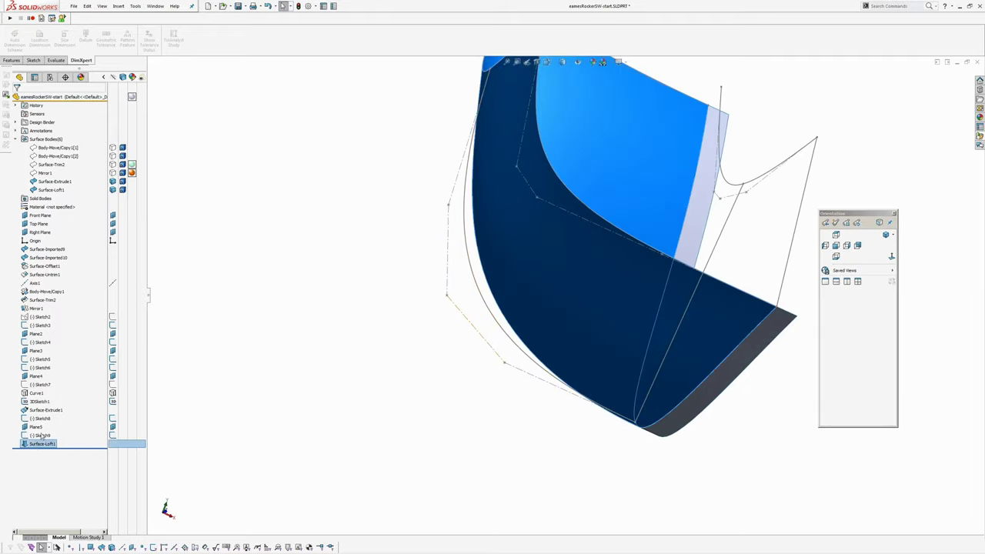
Step: Edit Surface-Loft1 and add the Sketch9 spline as a third guide curve alongside Sketch5 and Sketch4
{"action": "left_click", "coordinate": [41, 425]}
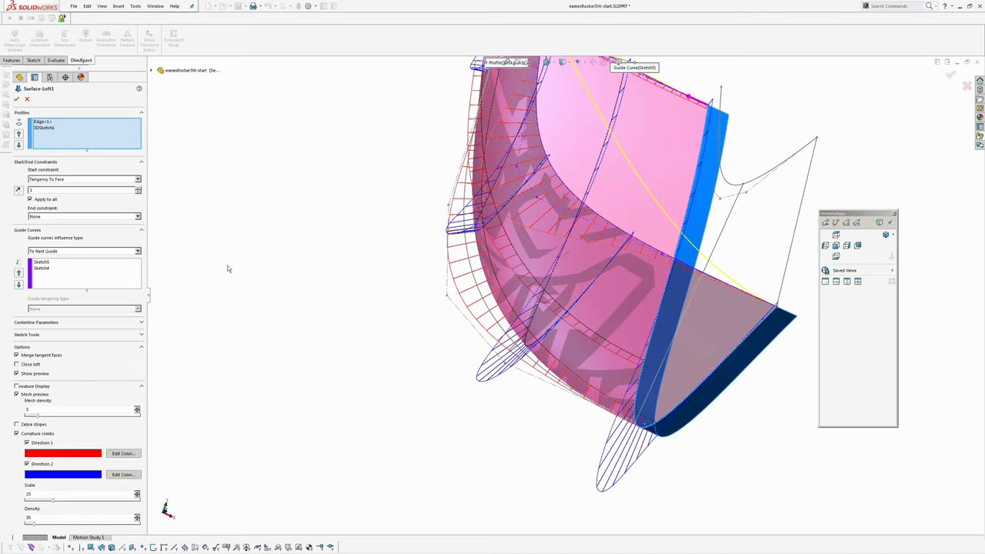
{"action": "left_click", "coordinate": [45, 263]}
{"action": "left_click", "coordinate": [44, 268]}
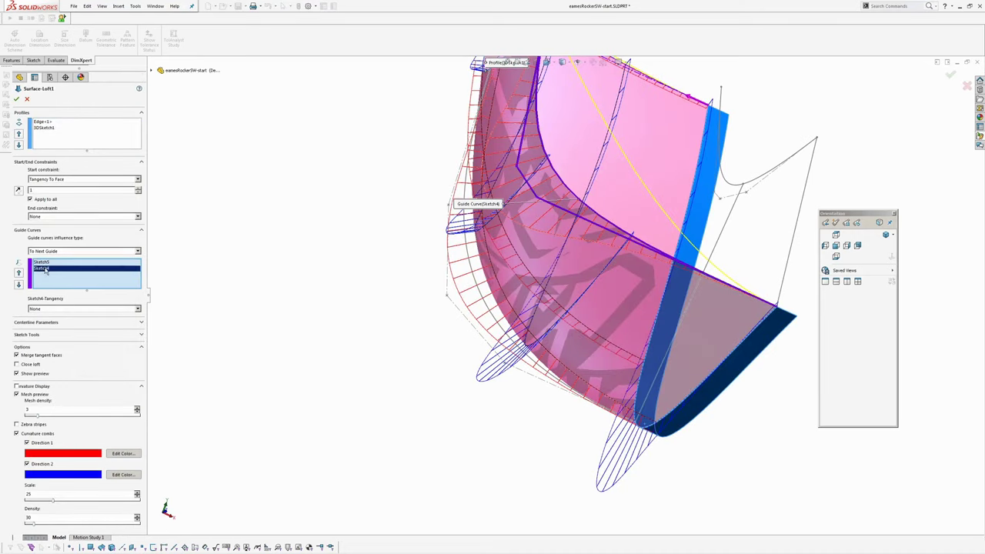
{"action": "mouse_move", "coordinate": [500, 219]}
{"action": "middle_mouse_down"}
{"action": "mouse_move", "coordinate": [451, 270]}
{"action": "mouse_move", "coordinate": [626, 185]}
{"action": "mouse_move", "coordinate": [484, 232]}
{"action": "middle_mouse_up"}
{"action": "scroll", "coordinate": [451, 270], "scroll_direction": "up", "scroll_amount": 3}
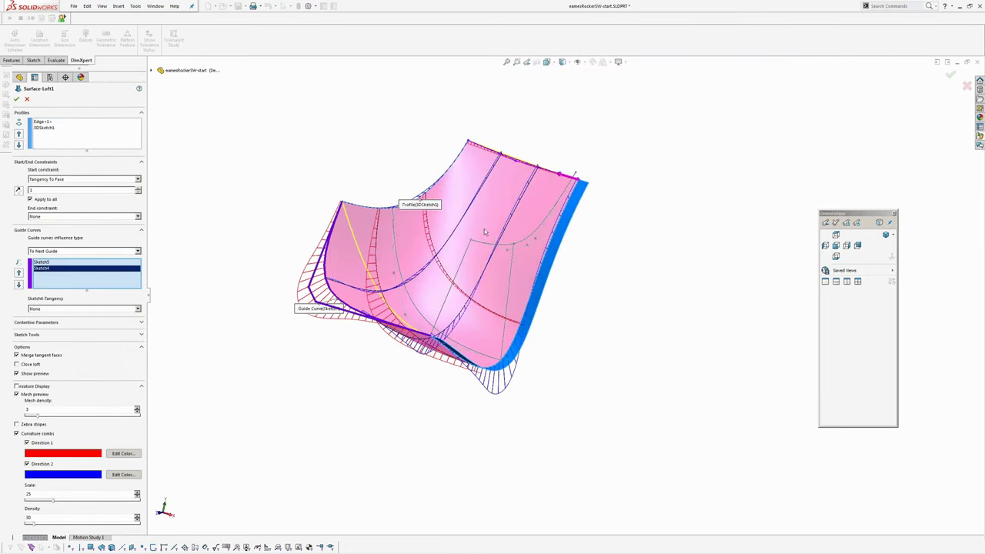
{"action": "left_click", "coordinate": [47, 262]}
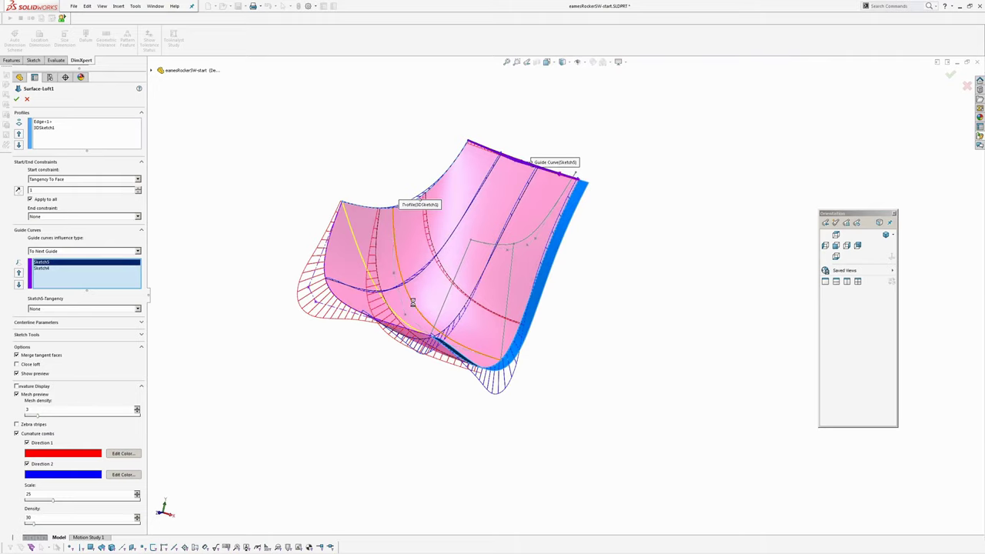
{"action": "left_click", "coordinate": [417, 309]}
{"action": "middle_click_drag", "start_coordinate": [431, 295], "coordinate": [369, 307]}
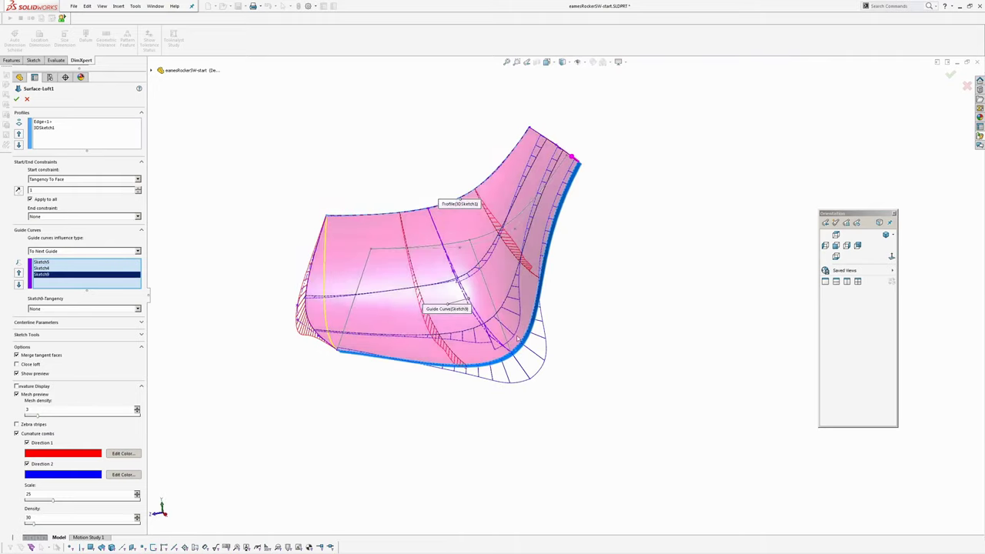
Step: Inspect the curvature combs around the inner bend of the loft preview and accept the edited loft
{"action": "scroll", "coordinate": [483, 346], "scroll_direction": "down", "scroll_amount": 4}
{"action": "middle_click_drag", "start_coordinate": [483, 346], "coordinate": [502, 298]}
{"action": "scroll", "coordinate": [458, 335], "scroll_direction": "up", "scroll_amount": 3}
{"action": "scroll", "coordinate": [503, 297], "scroll_direction": "down", "scroll_amount": 5}
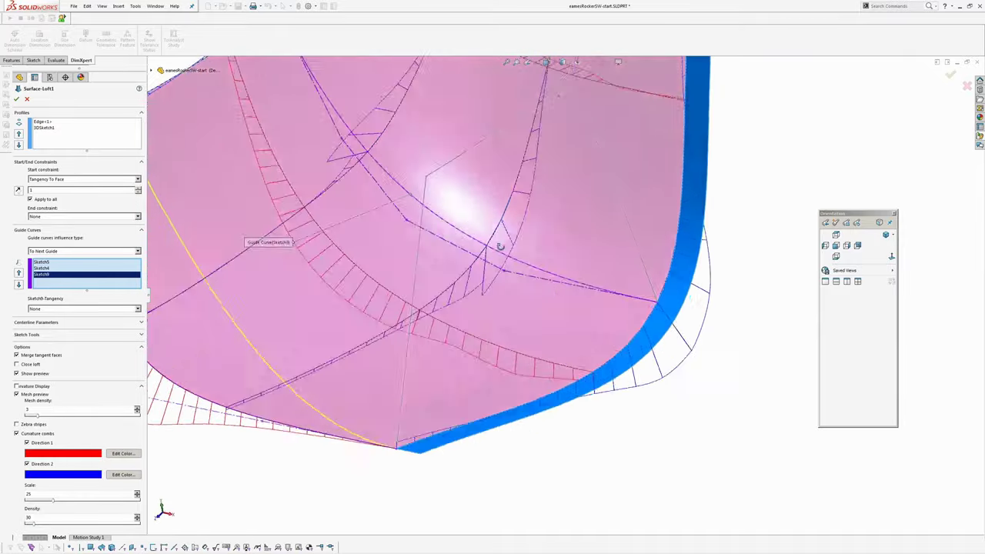
{"action": "scroll", "coordinate": [549, 351], "scroll_direction": "down", "scroll_amount": 2}
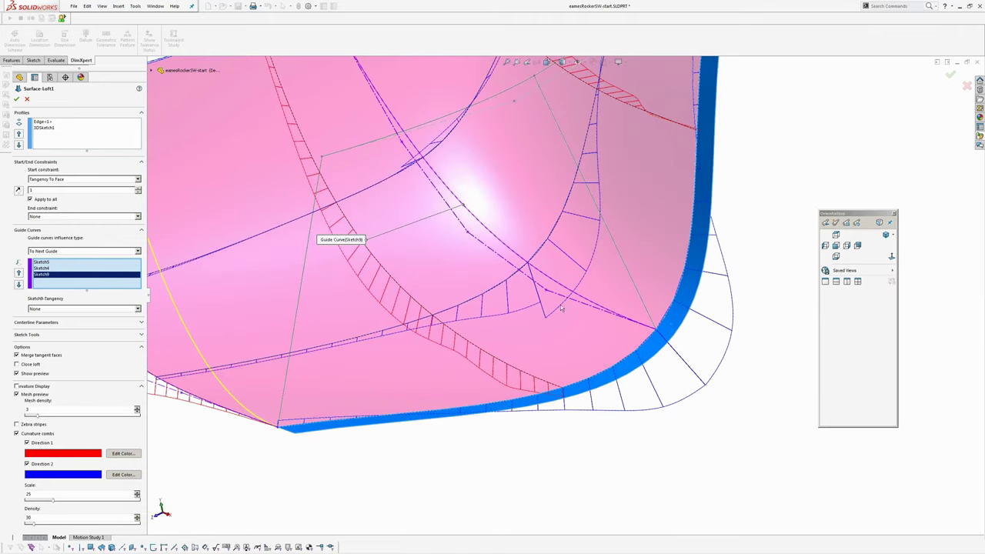
{"action": "middle_click_drag", "start_coordinate": [539, 290], "coordinate": [536, 306], "text": "ctrl"}
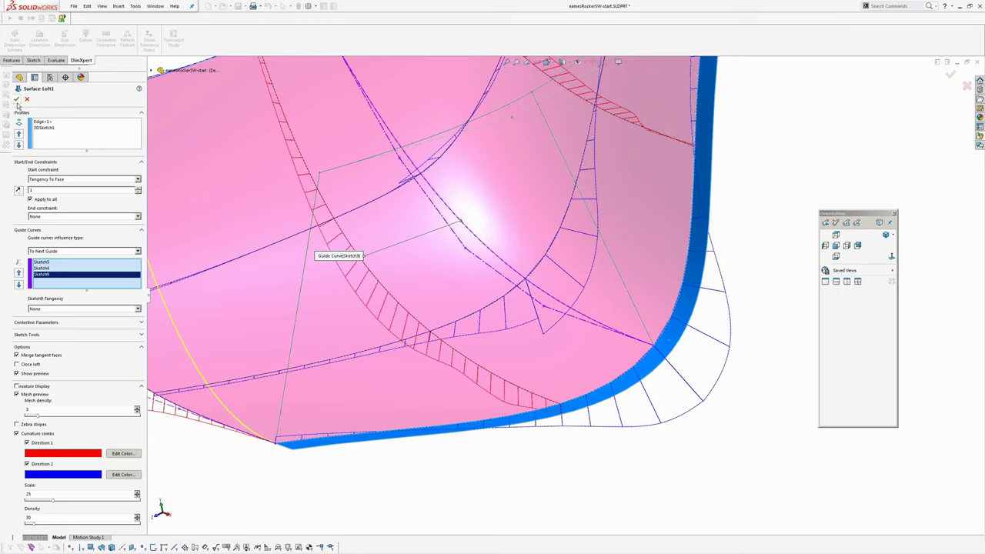
{"action": "scroll", "coordinate": [563, 303], "scroll_direction": "up", "scroll_amount": 4}
{"action": "middle_click_drag", "start_coordinate": [538, 303], "coordinate": [552, 344], "text": "ctrl"}
{"action": "left_click", "coordinate": [642, 431]}
{"action": "middle_click_drag", "start_coordinate": [642, 431], "coordinate": [539, 341]}
Step: Check the lofted surface's smoothness with zebra stripes from several angles and turn the stripes off
{"action": "right_click_drag", "start_coordinate": [540, 363], "coordinate": [542, 416]}
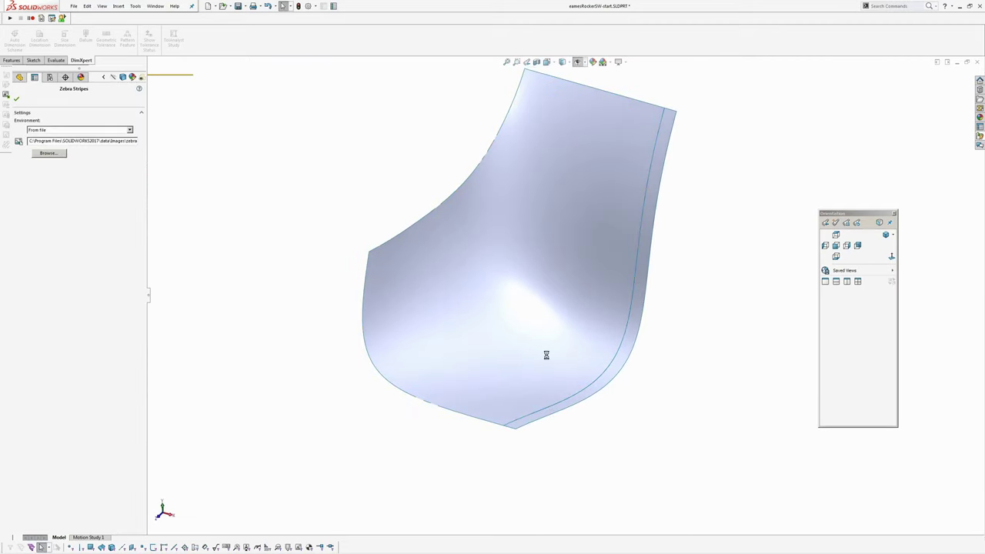
{"action": "middle_click_drag", "start_coordinate": [551, 355], "coordinate": [577, 373]}
{"action": "scroll", "coordinate": [586, 370], "scroll_direction": "down", "scroll_amount": 3}
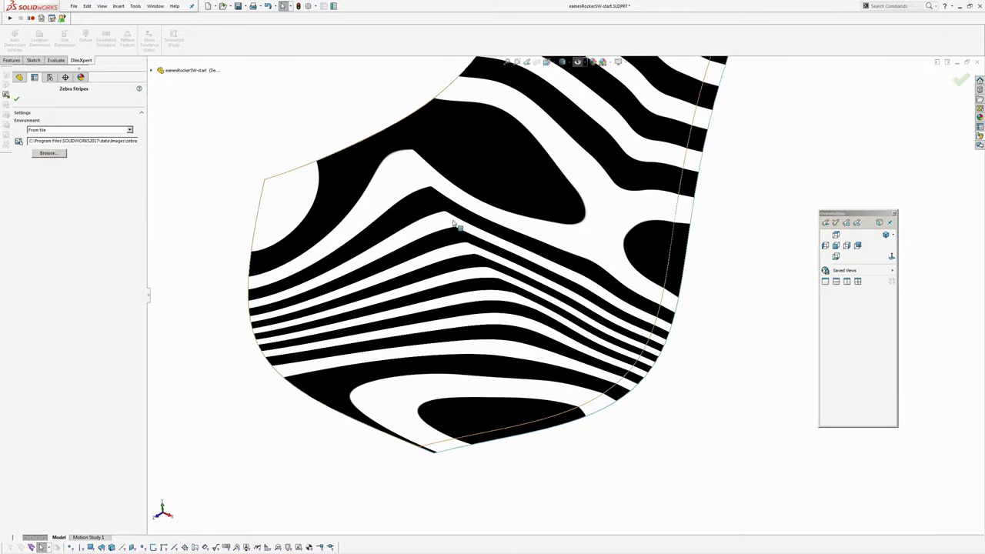
{"action": "key", "text": "Return"}
{"action": "middle_click_drag", "start_coordinate": [550, 329], "coordinate": [570, 196]}
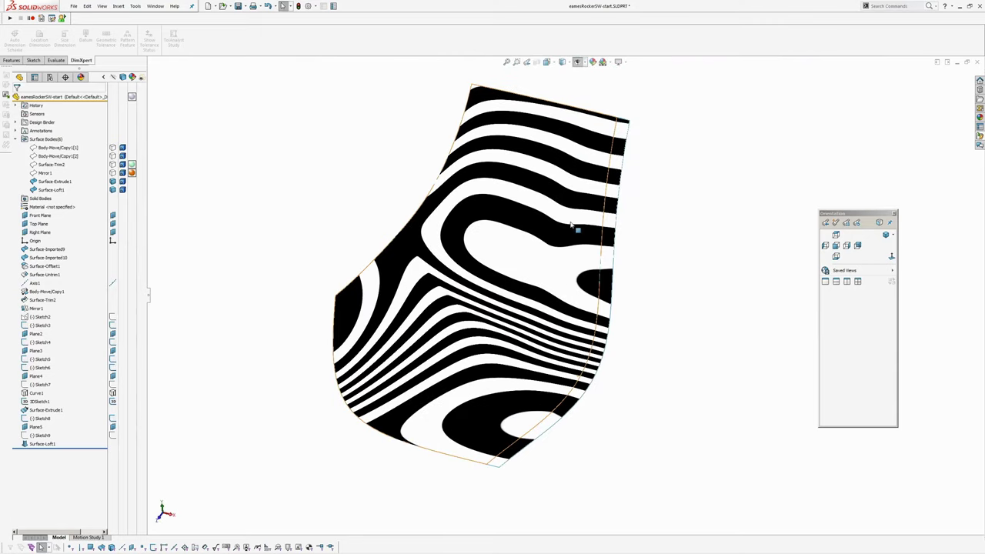
{"action": "mouse_move", "coordinate": [531, 305]}
{"action": "middle_mouse_down"}
{"action": "mouse_move", "coordinate": [514, 310]}
{"action": "mouse_move", "coordinate": [576, 350]}
{"action": "mouse_move", "coordinate": [482, 382]}
{"action": "middle_mouse_up"}
{"action": "key", "text": "z"}
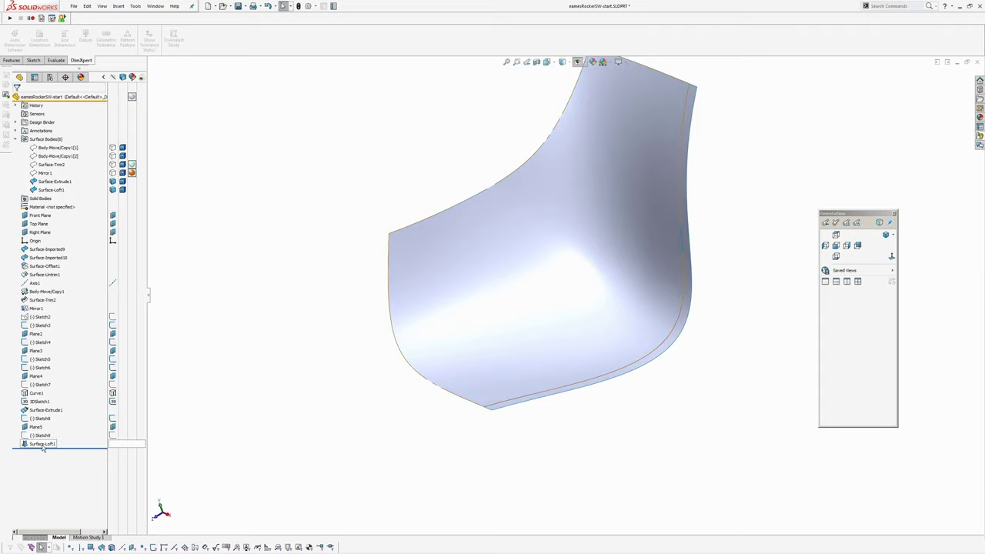
Step: Delete the Surface-Loft1 feature, keeping its sketches and the extruded surface
{"action": "left_click", "coordinate": [42, 444]}
{"action": "left_click", "coordinate": [249, 438]}
{"action": "middle_click_drag", "start_coordinate": [370, 402], "coordinate": [387, 395]}
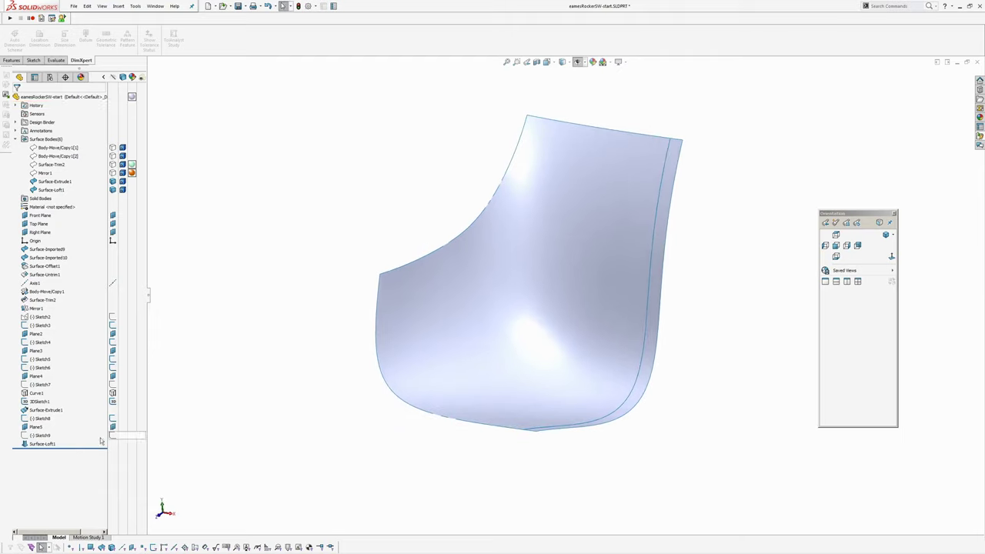
{"action": "left_click", "coordinate": [41, 445]}
{"action": "key", "text": "Delete"}
{"action": "key", "text": "Return"}
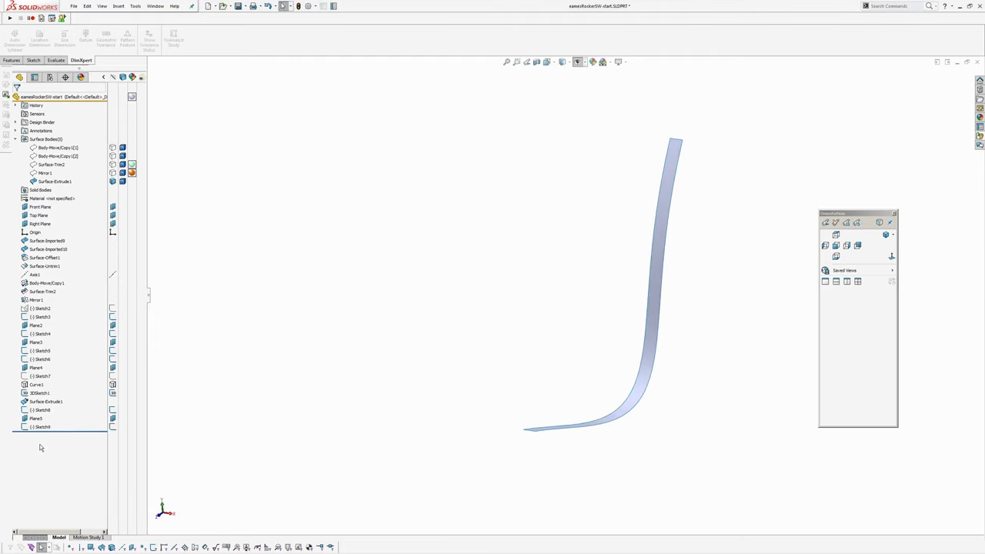
Step: Start a Boundary Surface with Sketch4, Sketch9 and Sketch5 as the Direction 1 curves
{"action": "mouse_move", "coordinate": [370, 379]}
{"action": "middle_mouse_down"}
{"action": "mouse_move", "coordinate": [413, 362]}
{"action": "mouse_move", "coordinate": [430, 342]}
{"action": "middle_mouse_up"}
{"action": "right_click_drag", "start_coordinate": [431, 343], "coordinate": [430, 330]}
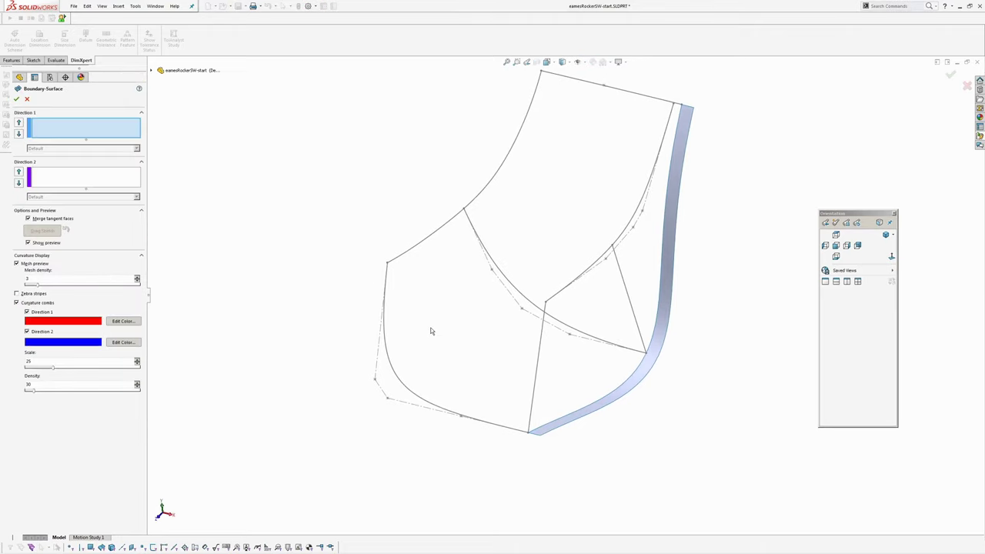
{"action": "left_click", "coordinate": [385, 270]}
{"action": "left_click", "coordinate": [475, 226]}
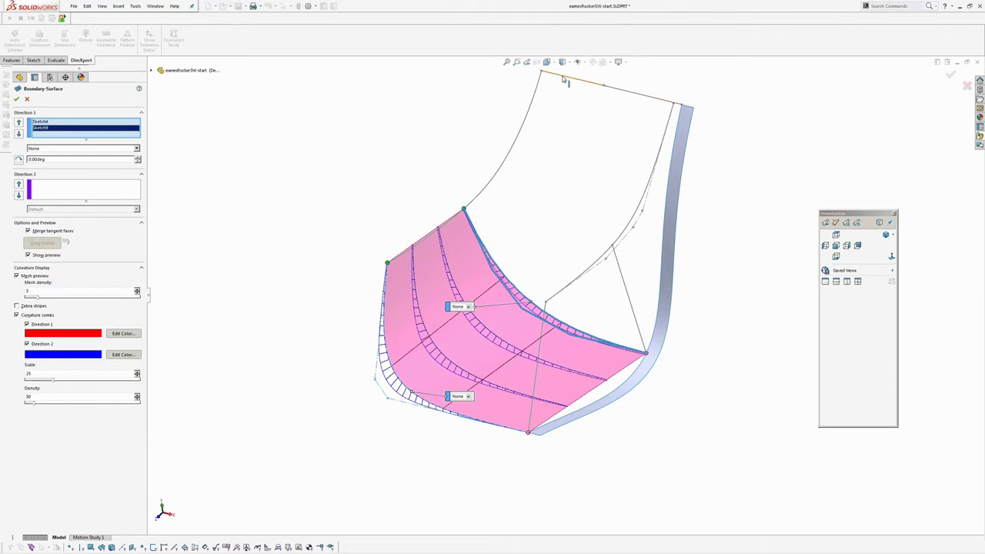
{"action": "left_click", "coordinate": [564, 80]}
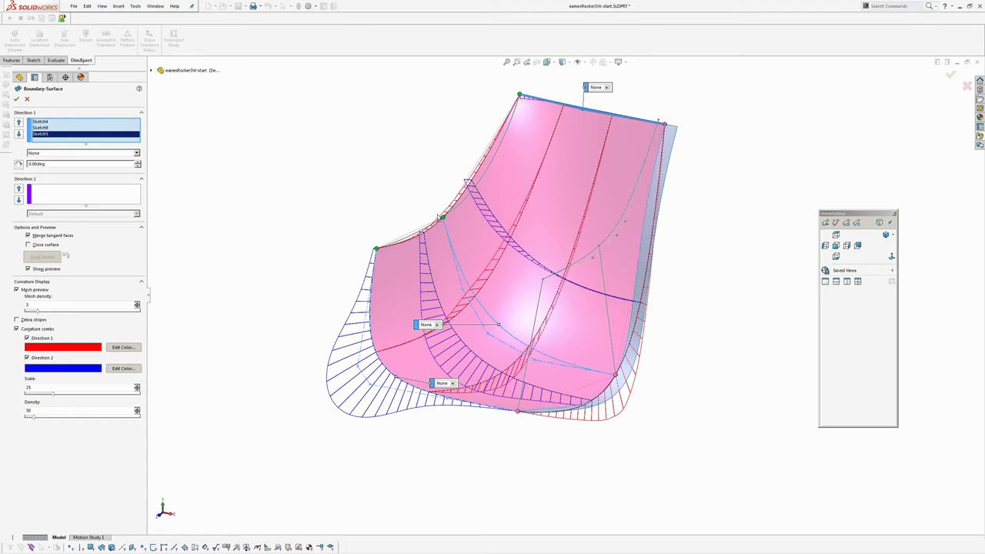
{"action": "middle_click_drag", "start_coordinate": [584, 366], "coordinate": [636, 366]}
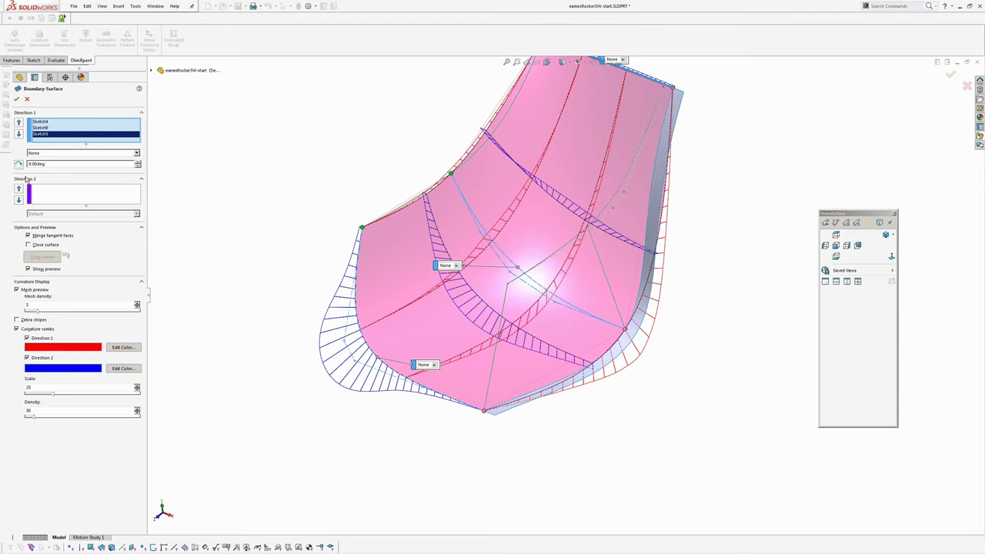
Step: Add 3DSketch1 and the extruded strip's inner edge as Direction 2 curves, setting the edge to Tangency To Face
{"action": "left_click", "coordinate": [55, 194]}
{"action": "left_click", "coordinate": [428, 198]}
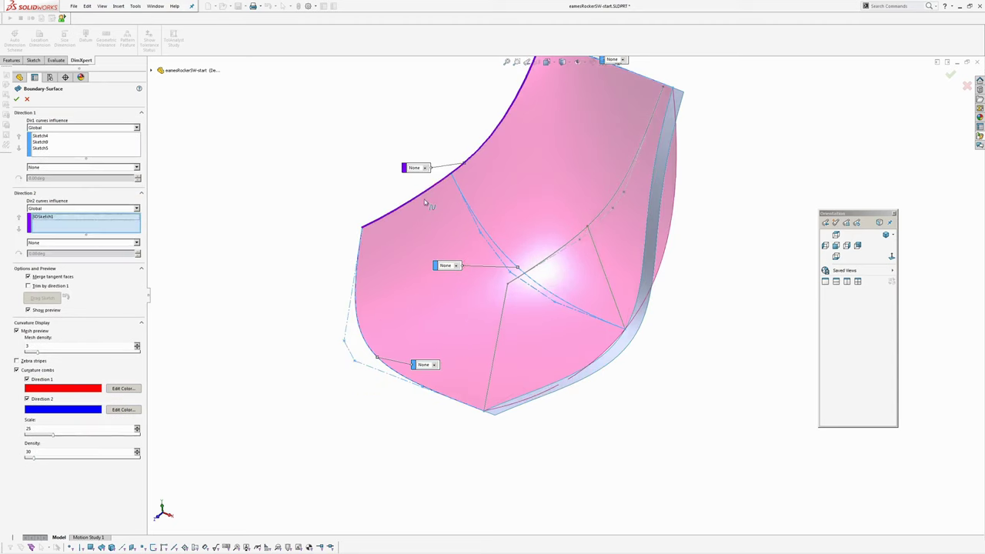
{"action": "scroll", "coordinate": [566, 366], "scroll_direction": "down", "scroll_amount": 5}
{"action": "left_click", "coordinate": [575, 355]}
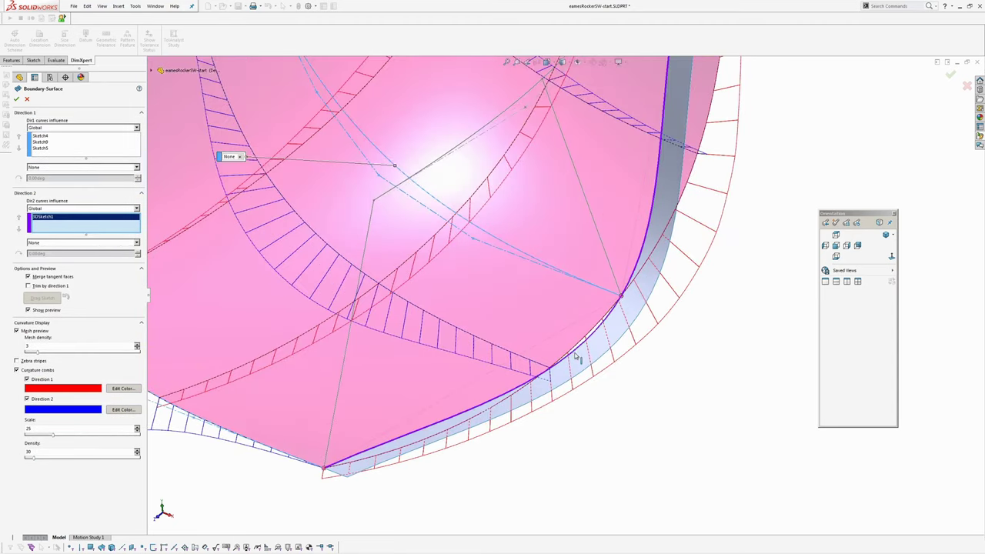
{"action": "left_click", "coordinate": [44, 242]}
{"action": "left_click", "coordinate": [44, 263]}
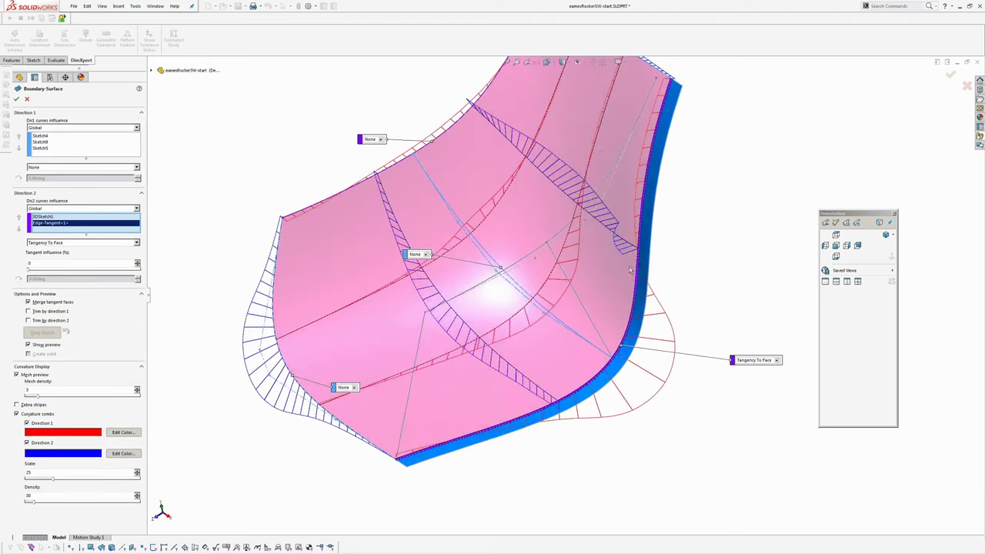
Step: Set the edge's tangent influence to 100%, check the curvature combs across the preview and accept the boundary surface
{"action": "scroll", "coordinate": [604, 254], "scroll_direction": "down", "scroll_amount": 3}
{"action": "middle_click_drag", "start_coordinate": [604, 252], "coordinate": [577, 280]}
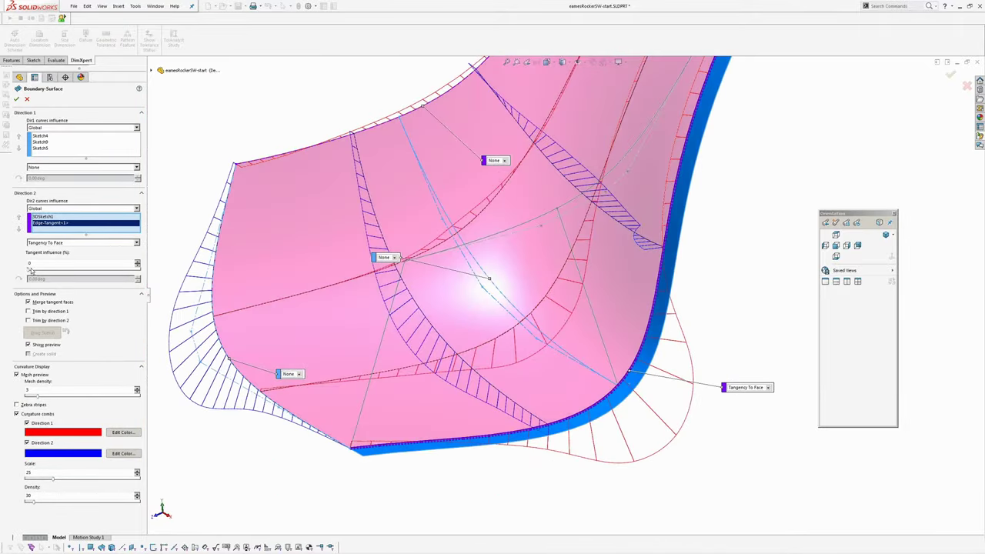
{"action": "left_click_drag", "start_coordinate": [153, 274], "coordinate": [154, 275]}
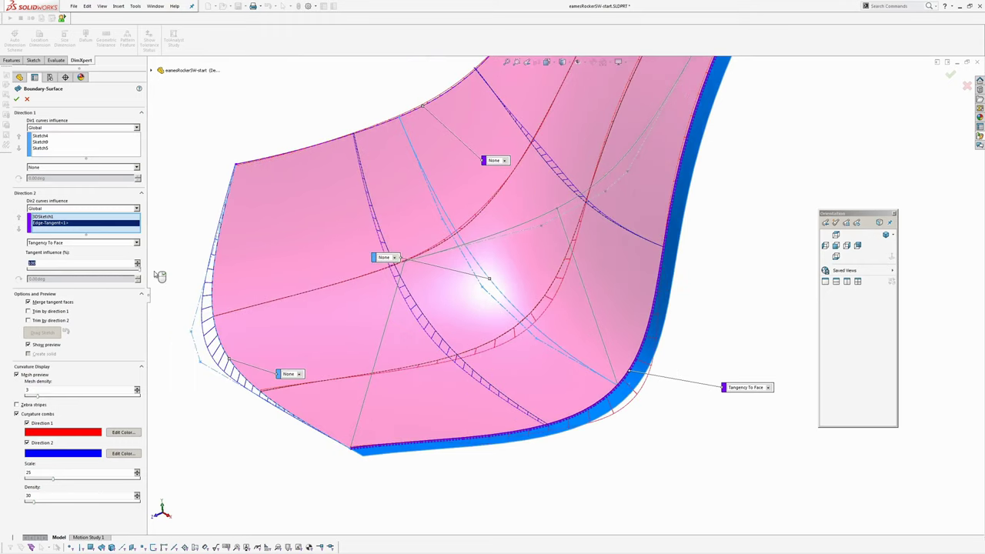
{"action": "mouse_move", "coordinate": [445, 336]}
{"action": "middle_mouse_down"}
{"action": "mouse_move", "coordinate": [423, 285]}
{"action": "mouse_move", "coordinate": [468, 282]}
{"action": "mouse_move", "coordinate": [484, 325]}
{"action": "mouse_move", "coordinate": [482, 309]}
{"action": "mouse_move", "coordinate": [440, 347]}
{"action": "middle_mouse_up"}
{"action": "scroll", "coordinate": [436, 340], "scroll_direction": "down", "scroll_amount": 3}
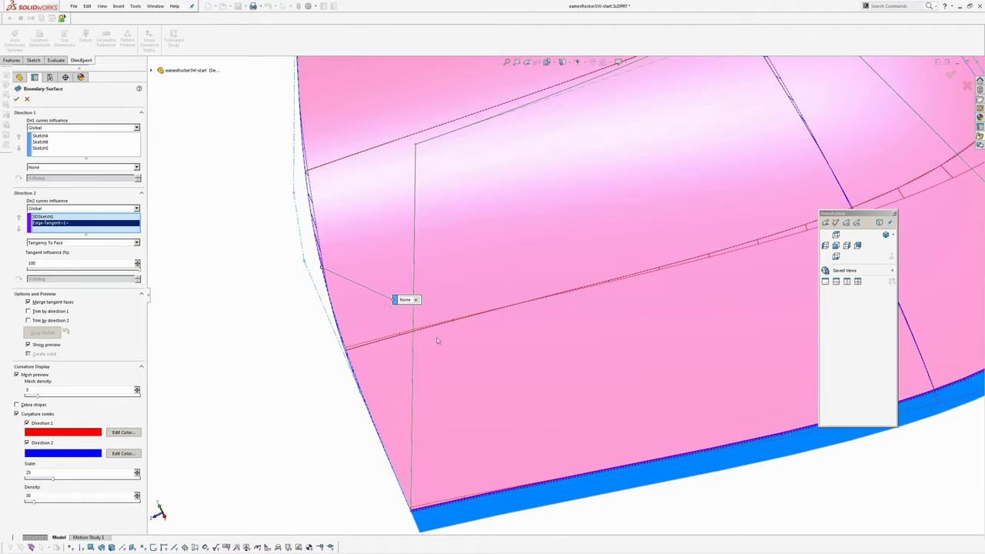
{"action": "middle_click_drag", "start_coordinate": [490, 304], "coordinate": [470, 281]}
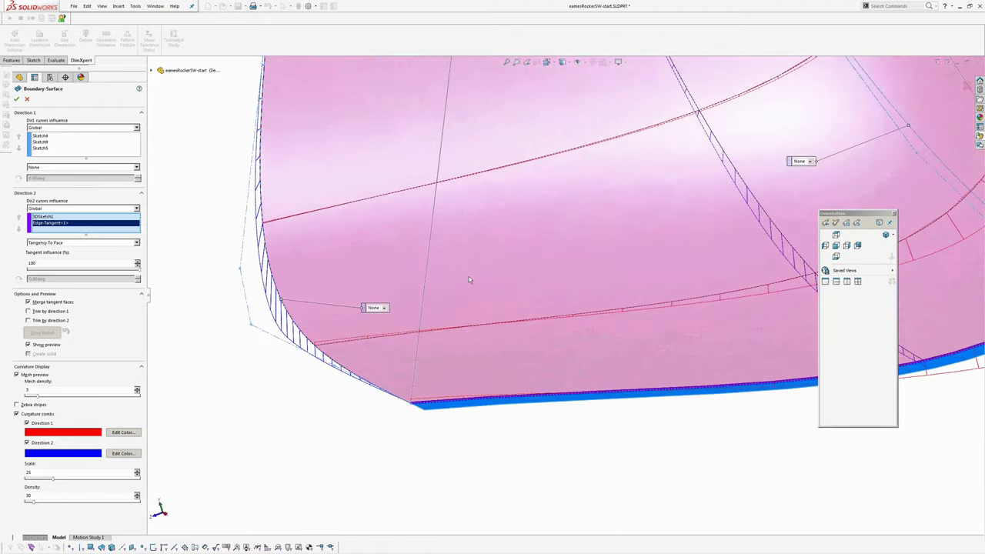
{"action": "scroll", "coordinate": [469, 282], "scroll_direction": "up", "scroll_amount": 3}
{"action": "middle_click_drag", "start_coordinate": [681, 294], "coordinate": [547, 356]}
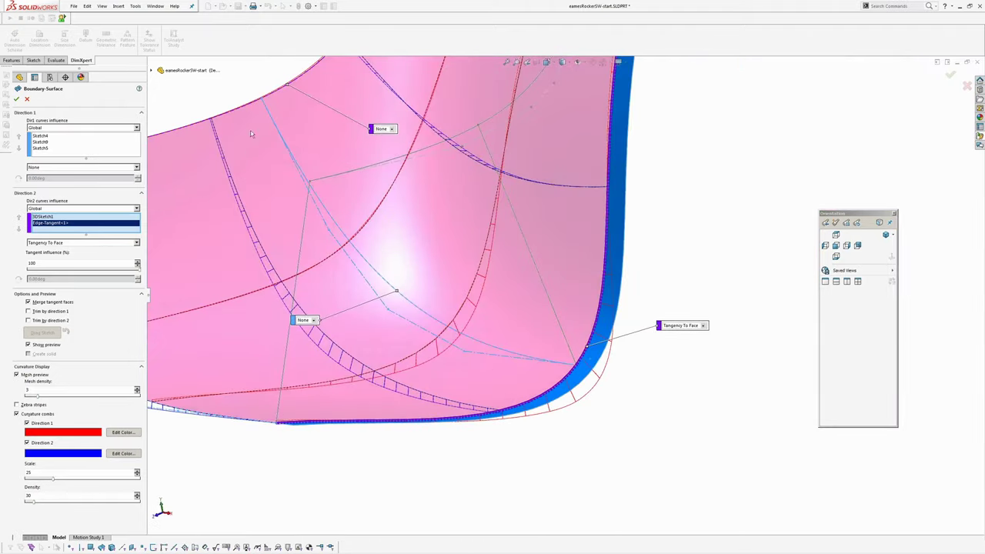
{"action": "scroll", "coordinate": [295, 160], "scroll_direction": "up", "scroll_amount": 3}
{"action": "middle_click_drag", "start_coordinate": [546, 127], "coordinate": [530, 154], "text": "ctrl"}
{"action": "left_click", "coordinate": [18, 99]}
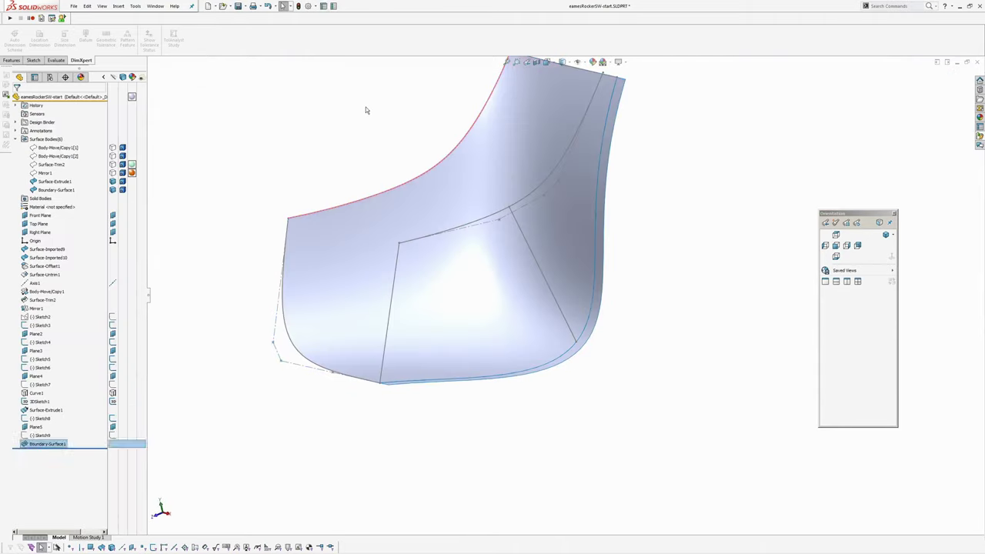
Step: Check the boundary surface's smoothness with zebra stripes, particularly around the bend, and turn the stripes off
{"action": "middle_click_drag", "start_coordinate": [364, 108], "coordinate": [716, 339]}
{"action": "right_click_drag", "start_coordinate": [715, 338], "coordinate": [626, 343]}
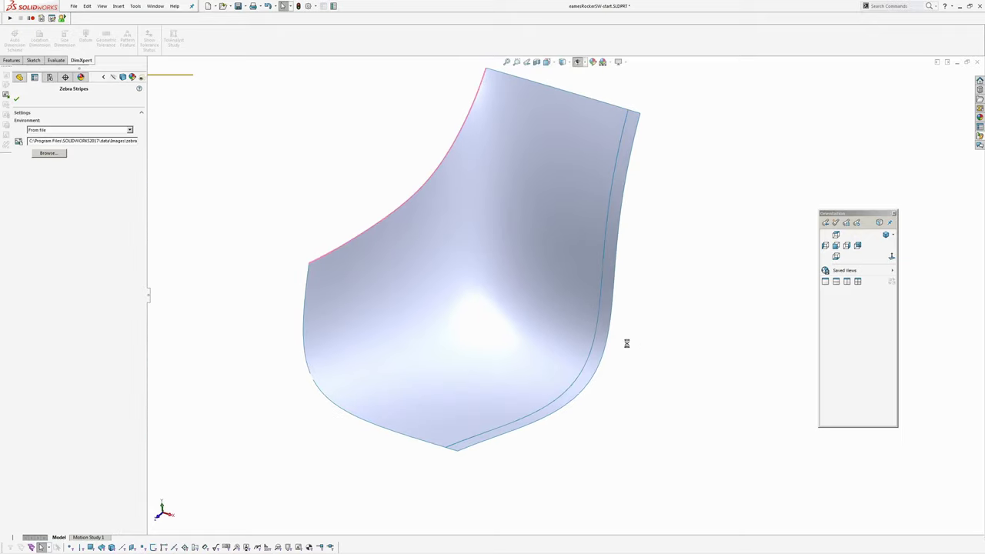
{"action": "middle_click_drag", "start_coordinate": [536, 352], "coordinate": [534, 411]}
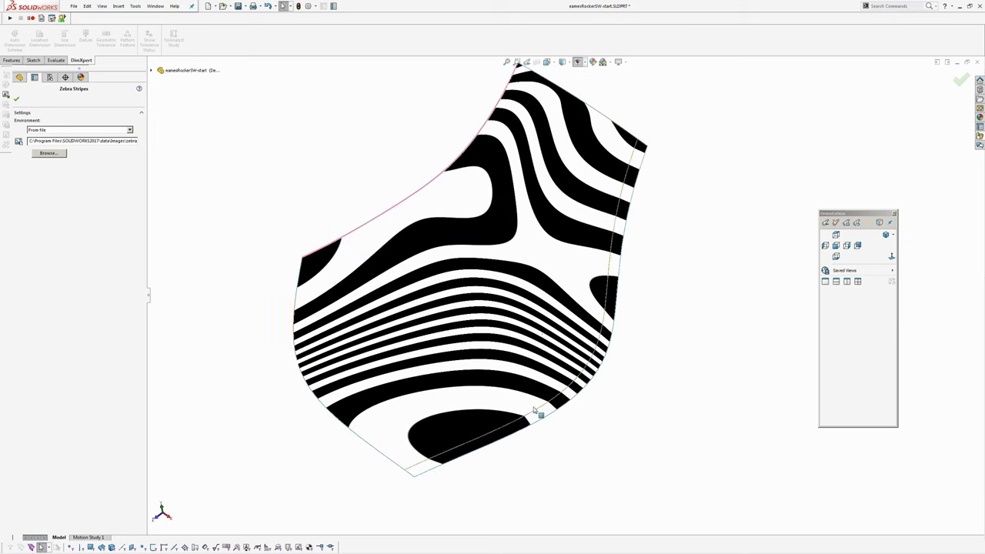
{"action": "key", "text": "Return"}
{"action": "scroll", "coordinate": [572, 440], "scroll_direction": "down", "scroll_amount": 2}
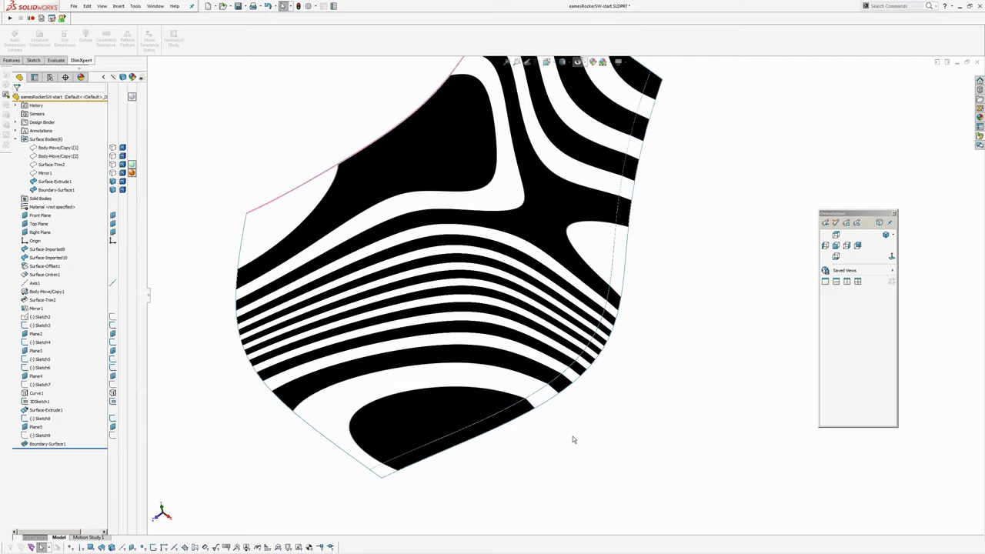
{"action": "scroll", "coordinate": [595, 424], "scroll_direction": "up", "scroll_amount": 4}
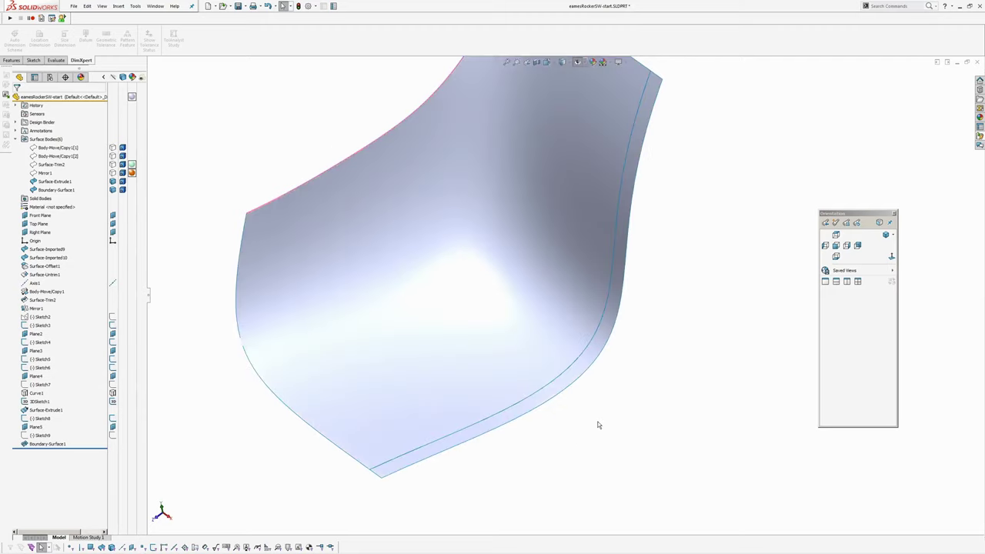
Step: Show the Mirror1 surface body and compare it with the new boundary surface
{"action": "middle_click_drag", "start_coordinate": [527, 414], "coordinate": [523, 393]}
{"action": "middle_click_drag", "start_coordinate": [315, 377], "coordinate": [293, 397], "text": "ctrl"}
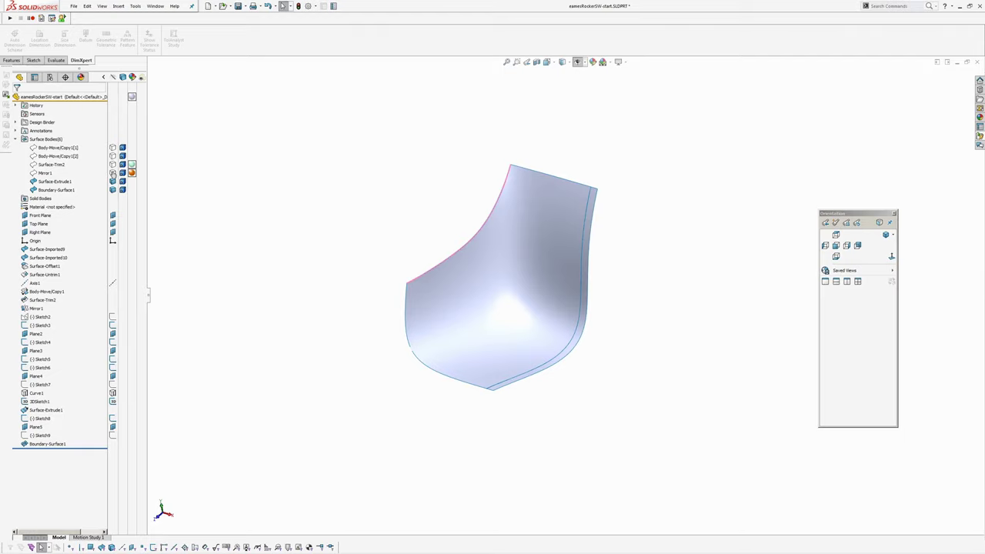
{"action": "left_click", "coordinate": [114, 174]}
{"action": "scroll", "coordinate": [508, 242], "scroll_direction": "down", "scroll_amount": 3}
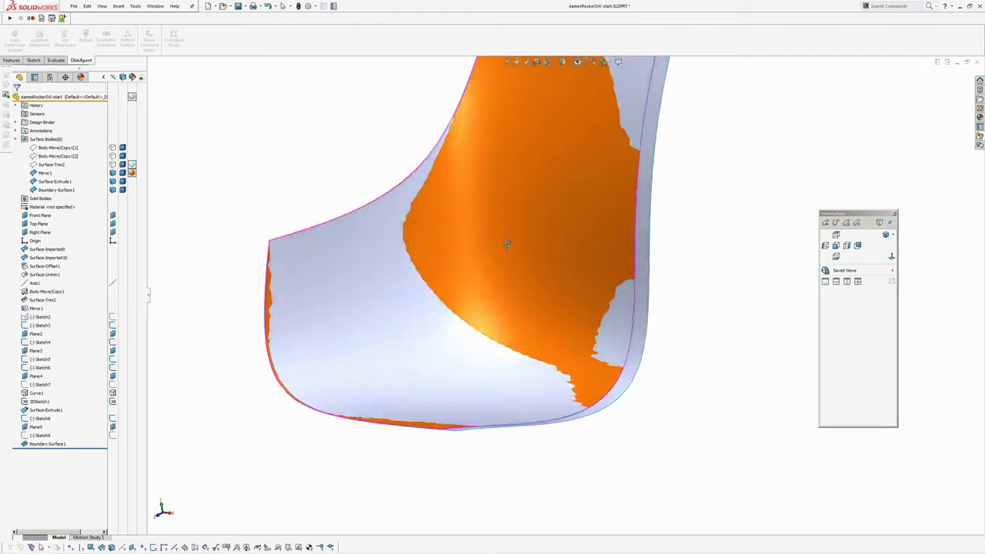
{"action": "middle_click_drag", "start_coordinate": [507, 242], "coordinate": [551, 154]}
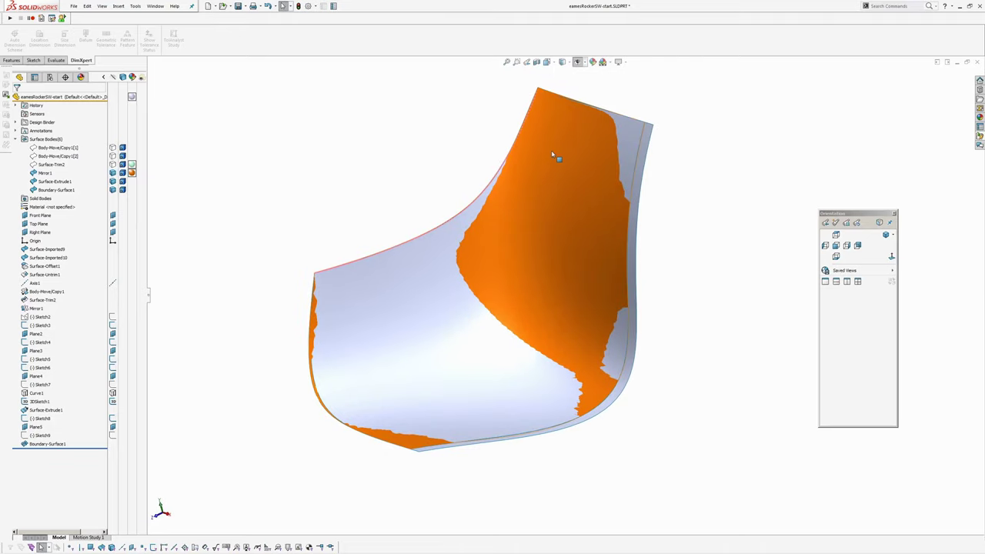
Step: Create a section view parallel to the Front Plane, offset about -290 mm, through both overlapping surfaces
{"action": "left_click", "coordinate": [536, 61]}
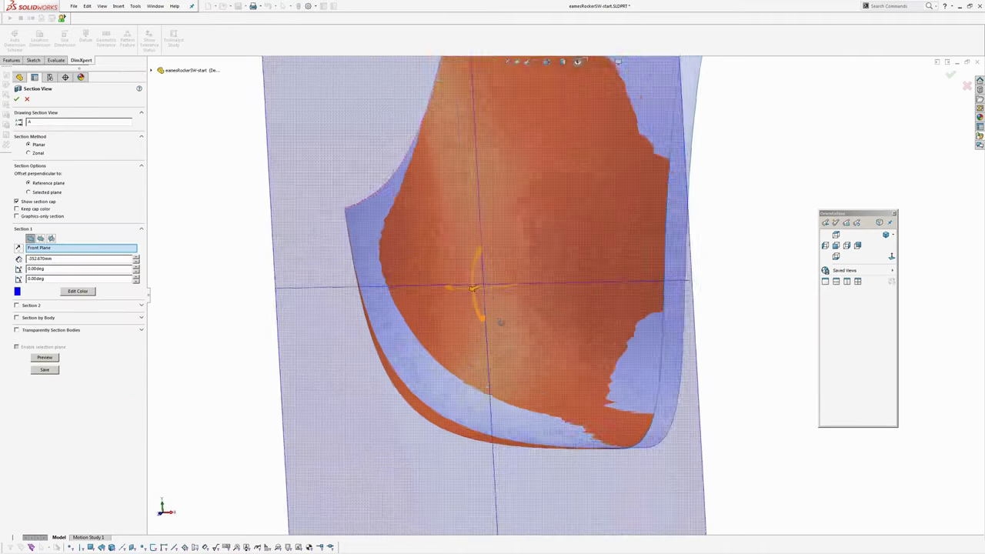
{"action": "middle_click_drag", "start_coordinate": [500, 321], "coordinate": [456, 332]}
{"action": "left_click_drag", "start_coordinate": [451, 293], "coordinate": [399, 317]}
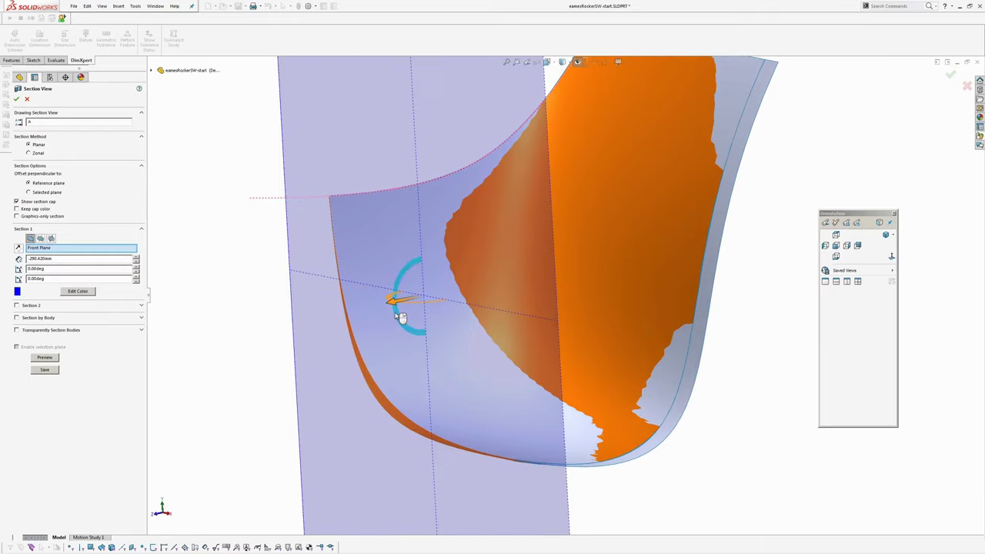
{"action": "left_click", "coordinate": [17, 99]}
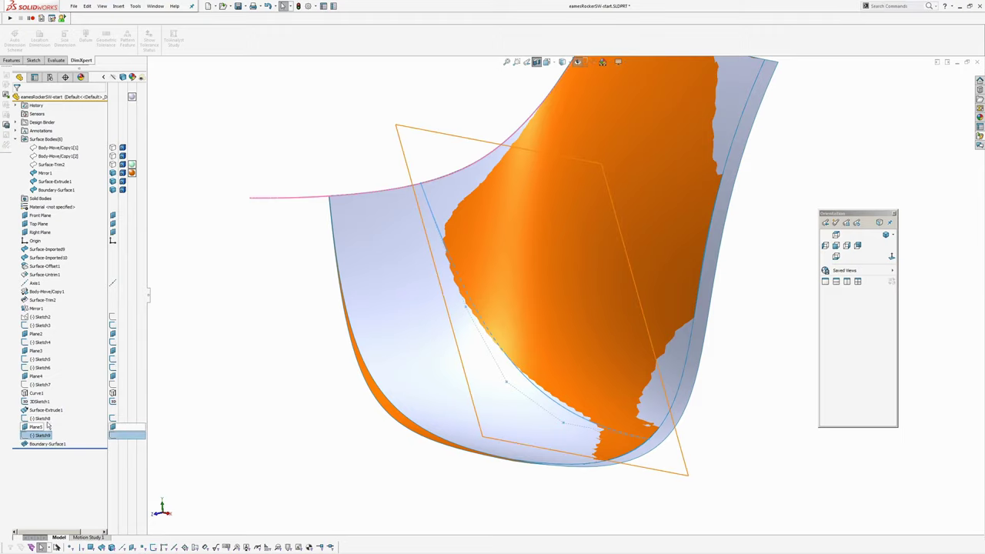
Step: Examine how closely the boundary surface follows Mirror1 at the section cut and around the intermediate profile, and turn the section view off
{"action": "scroll", "coordinate": [530, 359], "scroll_direction": "down", "scroll_amount": 3}
{"action": "middle_click_drag", "start_coordinate": [538, 360], "coordinate": [666, 336]}
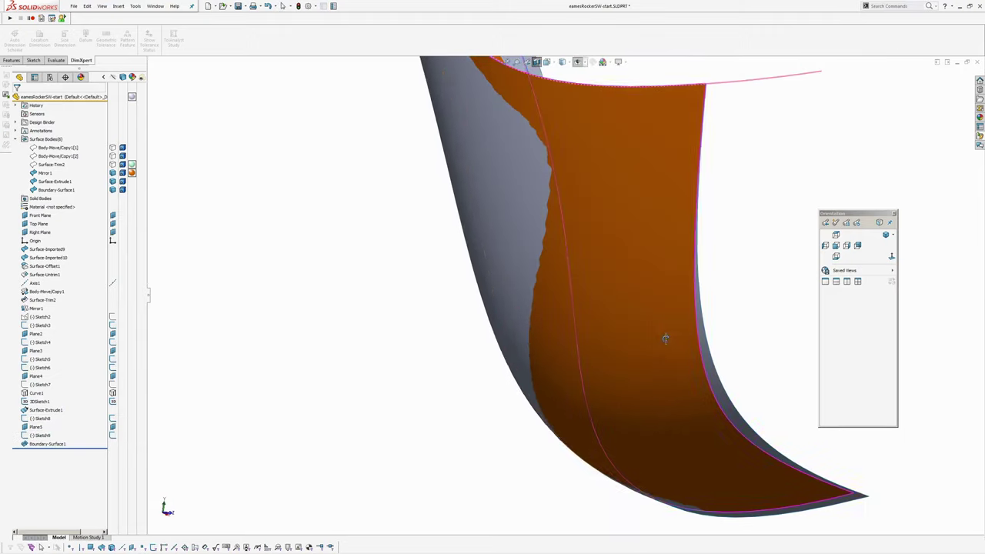
{"action": "scroll", "coordinate": [560, 309], "scroll_direction": "down", "scroll_amount": 2}
{"action": "scroll", "coordinate": [560, 310], "scroll_direction": "up", "scroll_amount": 2}
{"action": "middle_click_drag", "start_coordinate": [560, 310], "coordinate": [569, 437]}
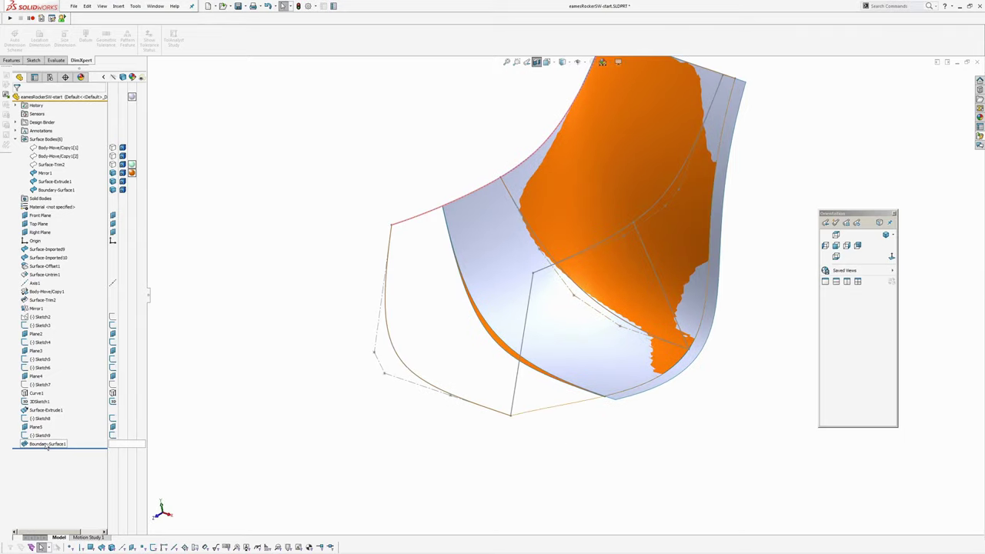
{"action": "middle_click_drag", "start_coordinate": [252, 310], "coordinate": [243, 329], "text": "ctrl"}
{"action": "scroll", "coordinate": [359, 300], "scroll_direction": "up", "scroll_amount": 1}
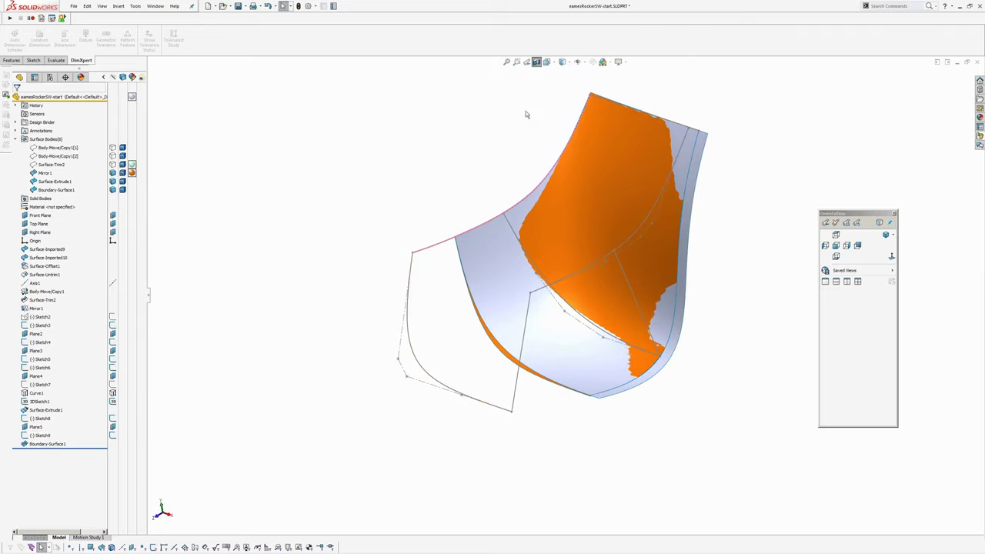
{"action": "middle_click_drag", "start_coordinate": [422, 204], "coordinate": [488, 264]}
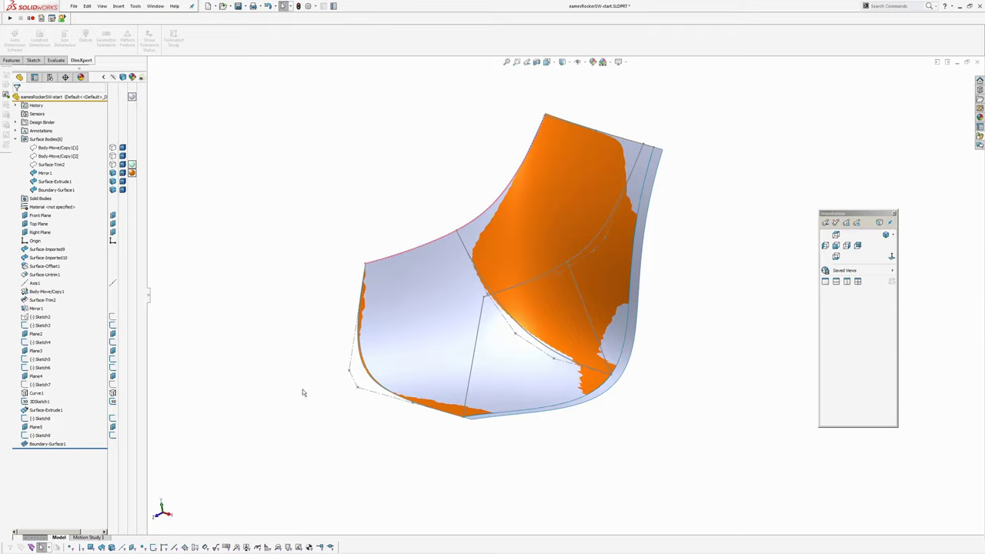
Step: Hide the sketches and the Mirror1 surface body to inspect the boundary surface on its own
{"action": "middle_click_drag", "start_coordinate": [333, 433], "coordinate": [367, 435], "text": "ctrl"}
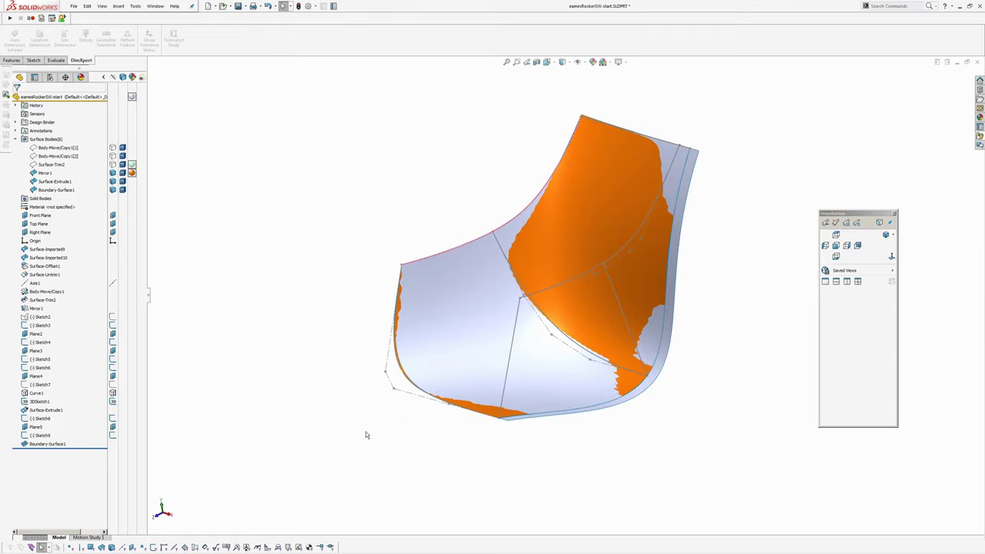
{"action": "key", "text": "ctrl+h"}
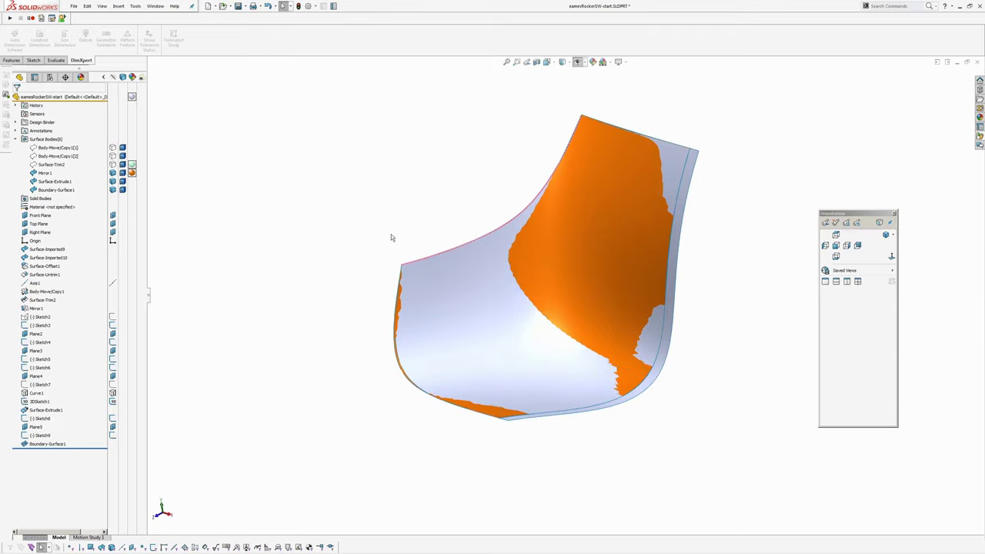
{"action": "middle_click_drag", "start_coordinate": [441, 293], "coordinate": [443, 300]}
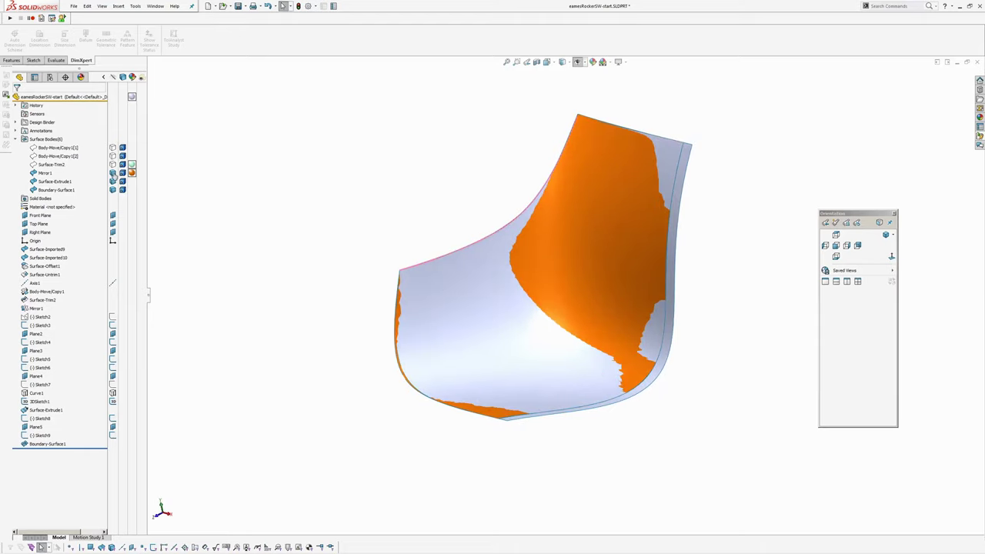
{"action": "left_click", "coordinate": [113, 174]}
{"action": "middle_click_drag", "start_coordinate": [328, 184], "coordinate": [293, 221], "text": "ctrl"}
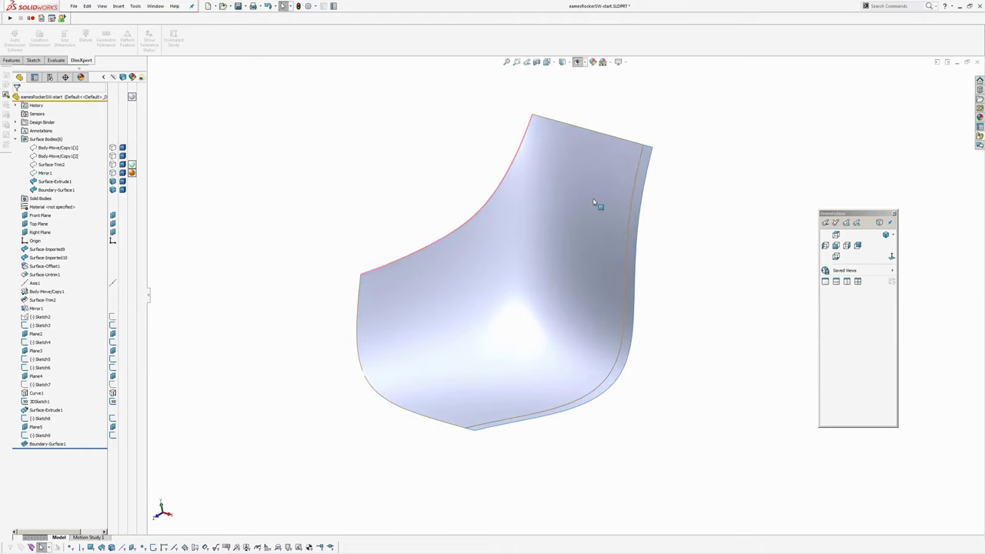
{"action": "key", "text": "Left"}
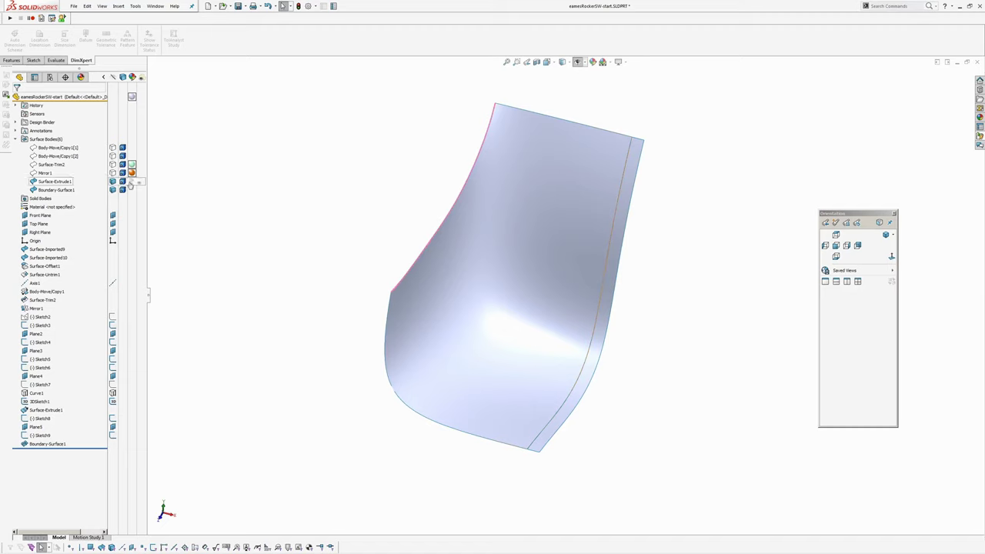
Step: Show the Surface-Trim2 body and compare the boundary surface with the original seat's shape and rolled edge
{"action": "left_click", "coordinate": [112, 164]}
{"action": "middle_click_drag", "start_coordinate": [346, 222], "coordinate": [470, 184]}
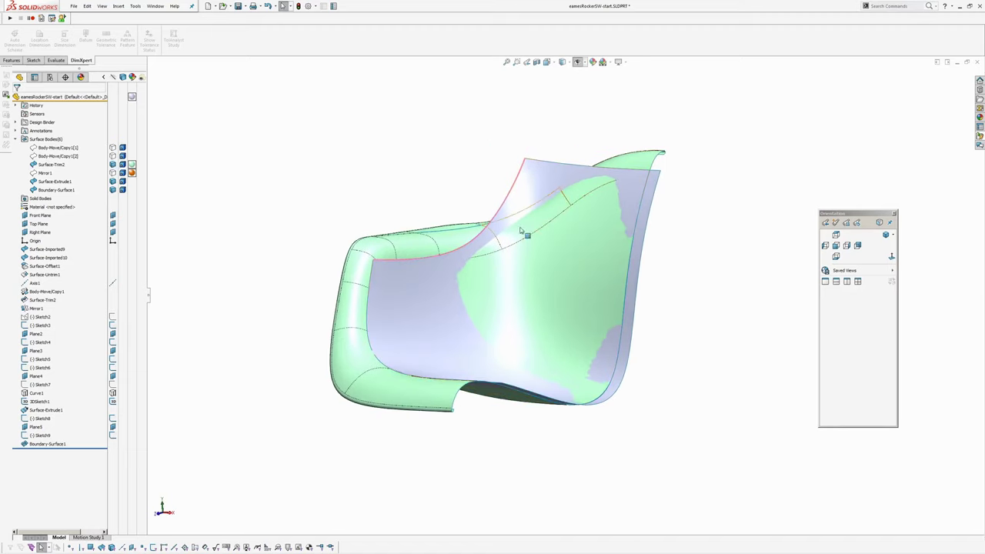
{"action": "middle_click_drag", "start_coordinate": [377, 265], "coordinate": [653, 183]}
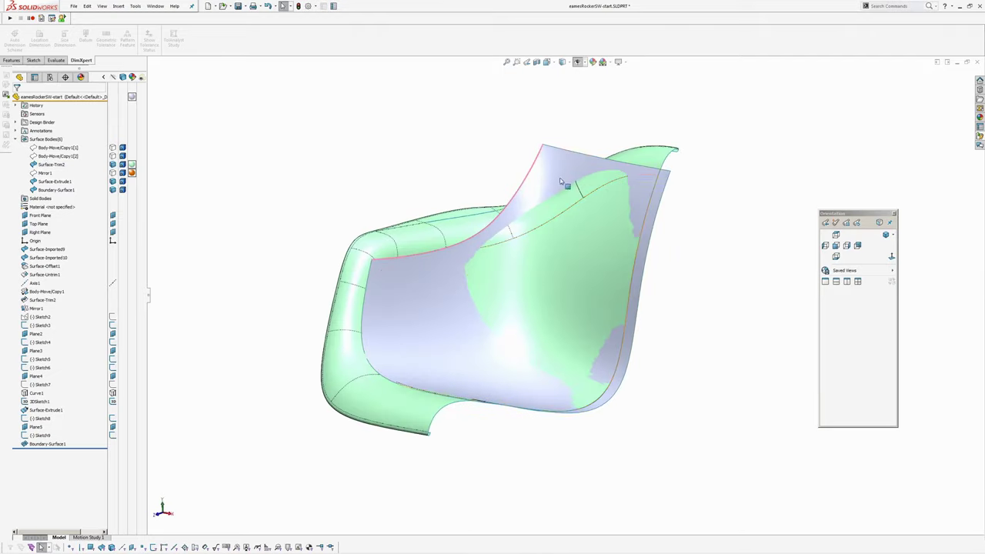
{"action": "middle_click_drag", "start_coordinate": [559, 178], "coordinate": [571, 230]}
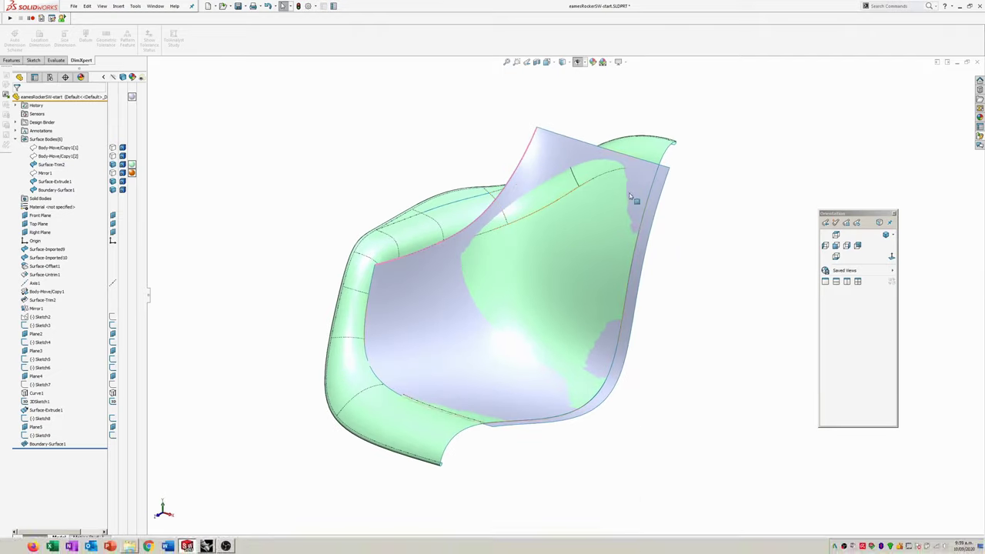
{"action": "middle_click_drag", "start_coordinate": [254, 230], "coordinate": [320, 218], "text": "ctrl"}
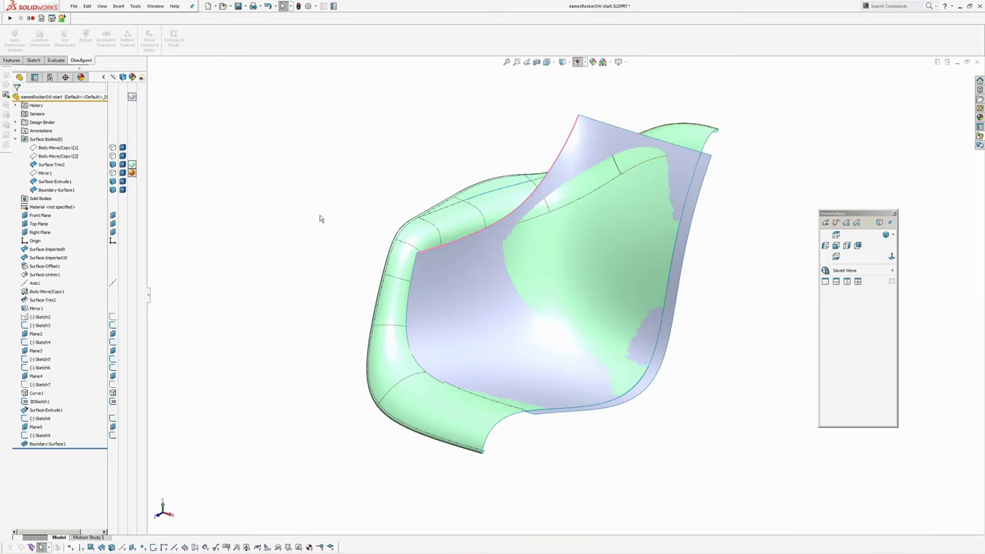
Step: Hide the extruded strip surface along the seat's centre edge
{"action": "middle_click_drag", "start_coordinate": [408, 238], "coordinate": [320, 225]}
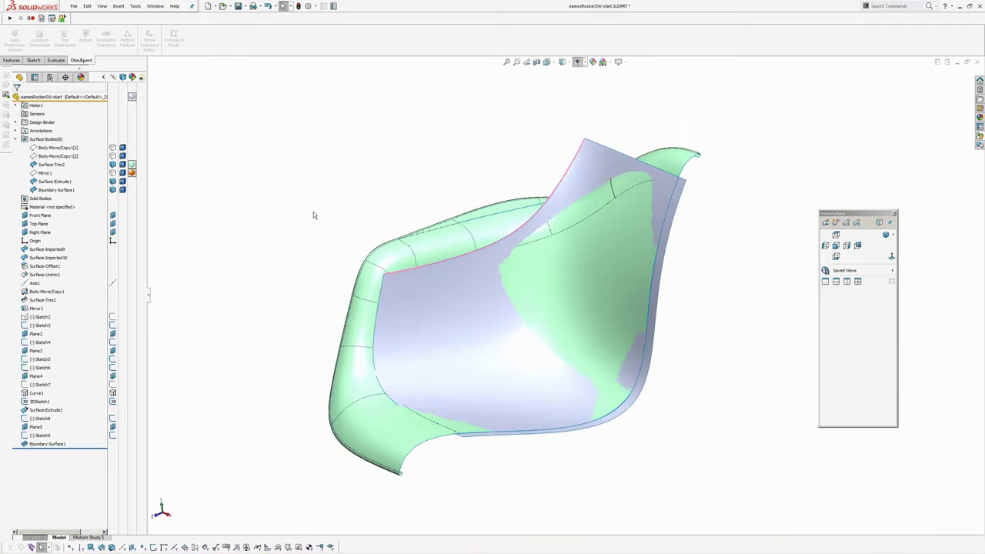
{"action": "middle_click_drag", "start_coordinate": [472, 279], "coordinate": [713, 282]}
{"action": "left_click", "coordinate": [680, 182]}
{"action": "left_click", "coordinate": [710, 161]}
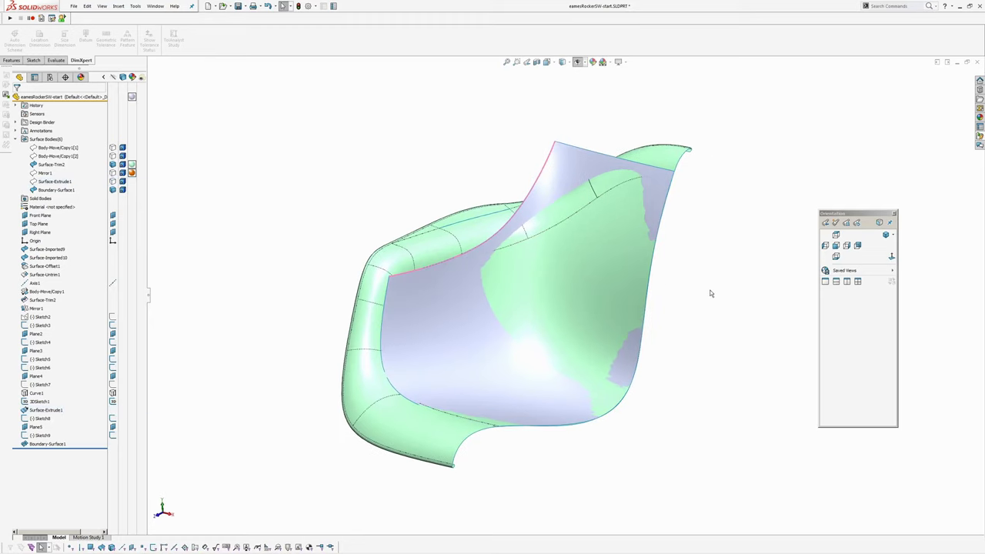